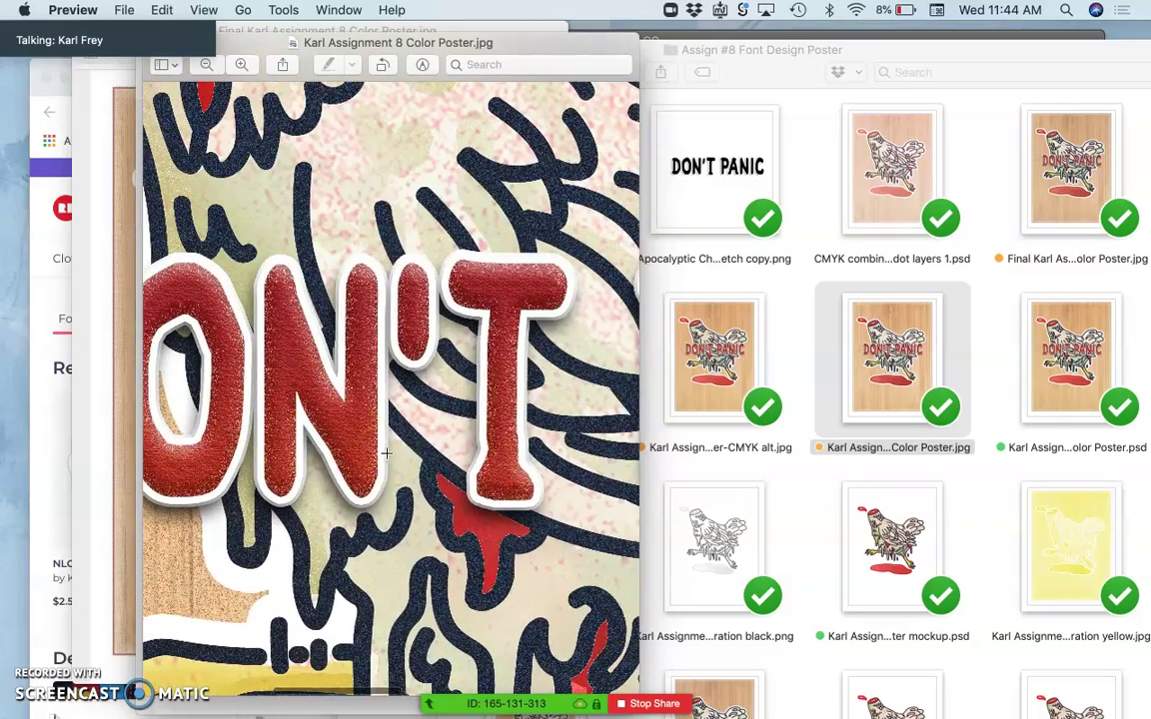
Step: Pan across the zoomed lettering, then zoom out until the whole DON'T PANIC poster fits
{"action": "left_click", "coordinate": [379, 435]}
{"action": "scroll", "coordinate": [509, 403], "scroll_direction": "right", "scroll_amount": 10}
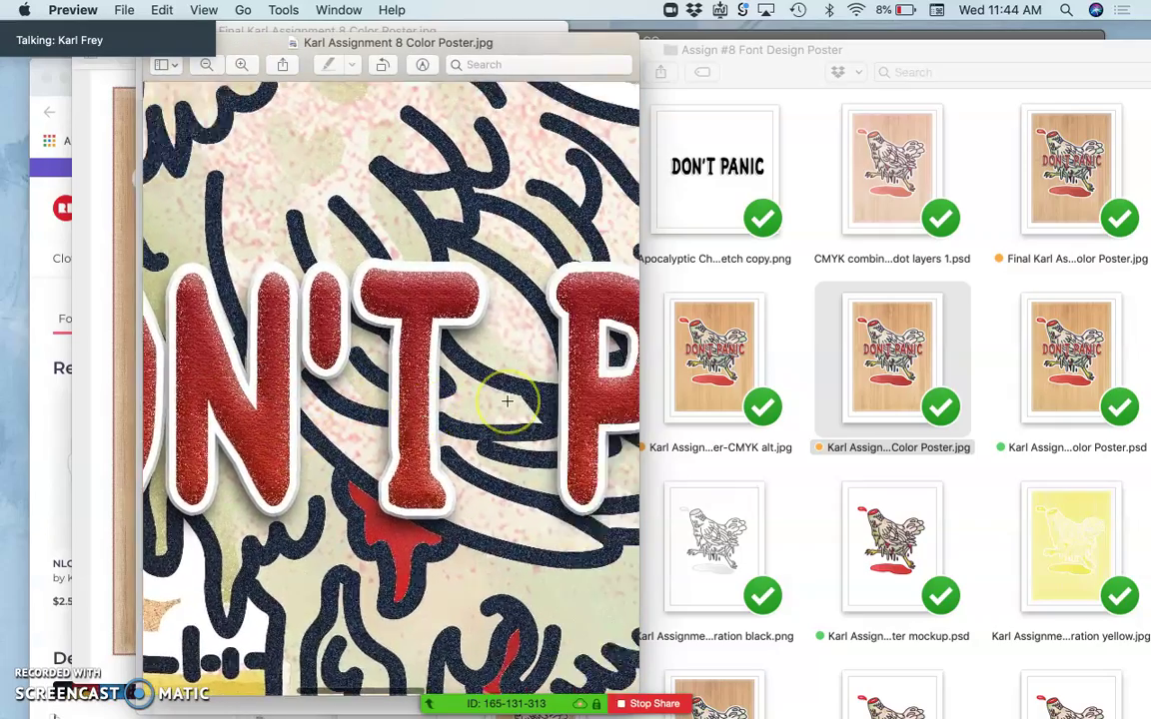
{"action": "scroll", "coordinate": [507, 402], "scroll_direction": "right", "scroll_amount": 5}
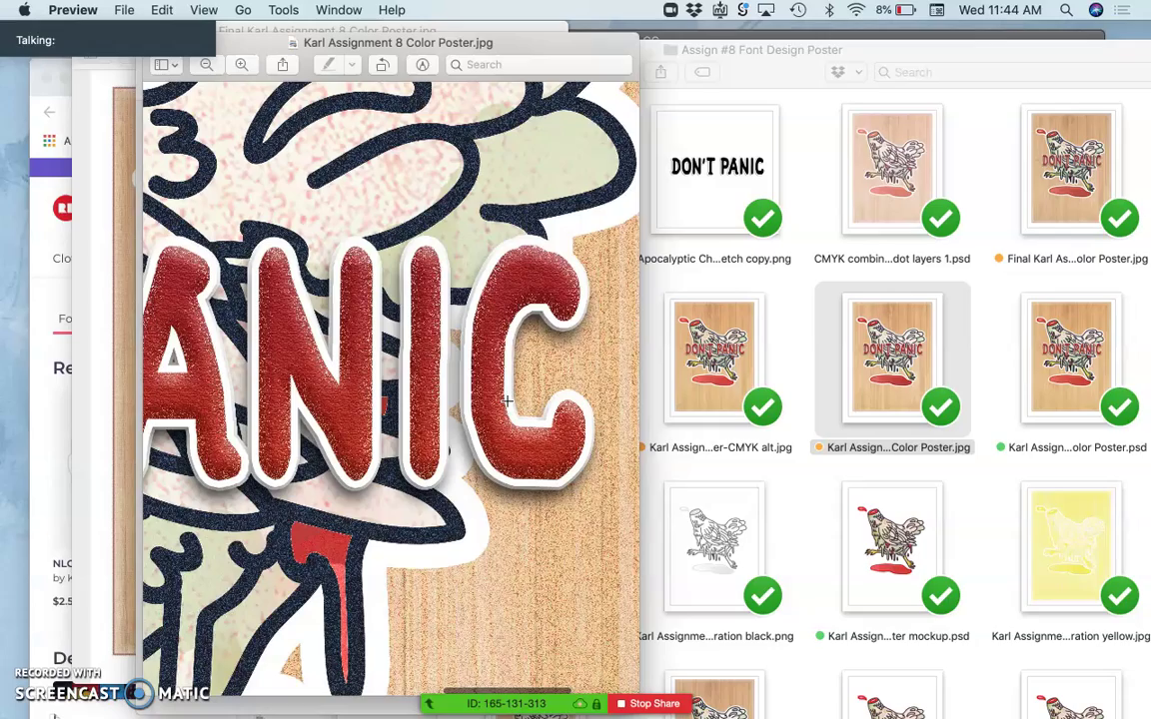
{"action": "scroll", "coordinate": [533, 325], "scroll_direction": "left", "scroll_amount": 10}
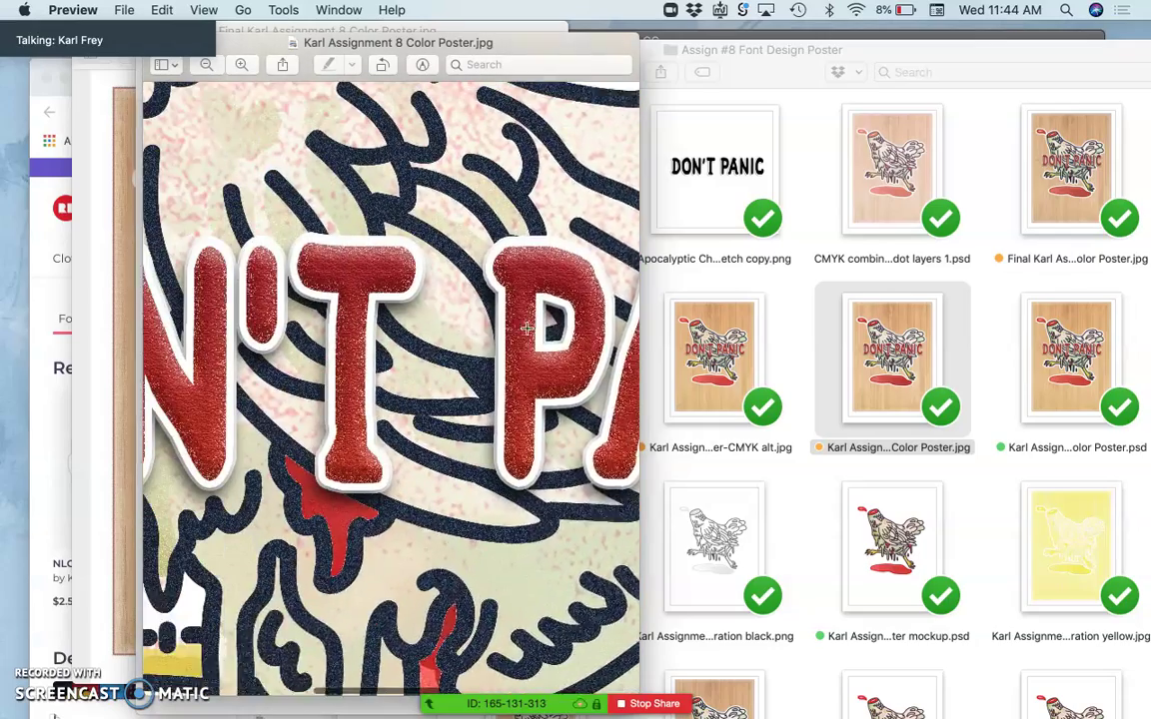
{"action": "scroll", "coordinate": [528, 337], "scroll_direction": "down", "scroll_amount": 10}
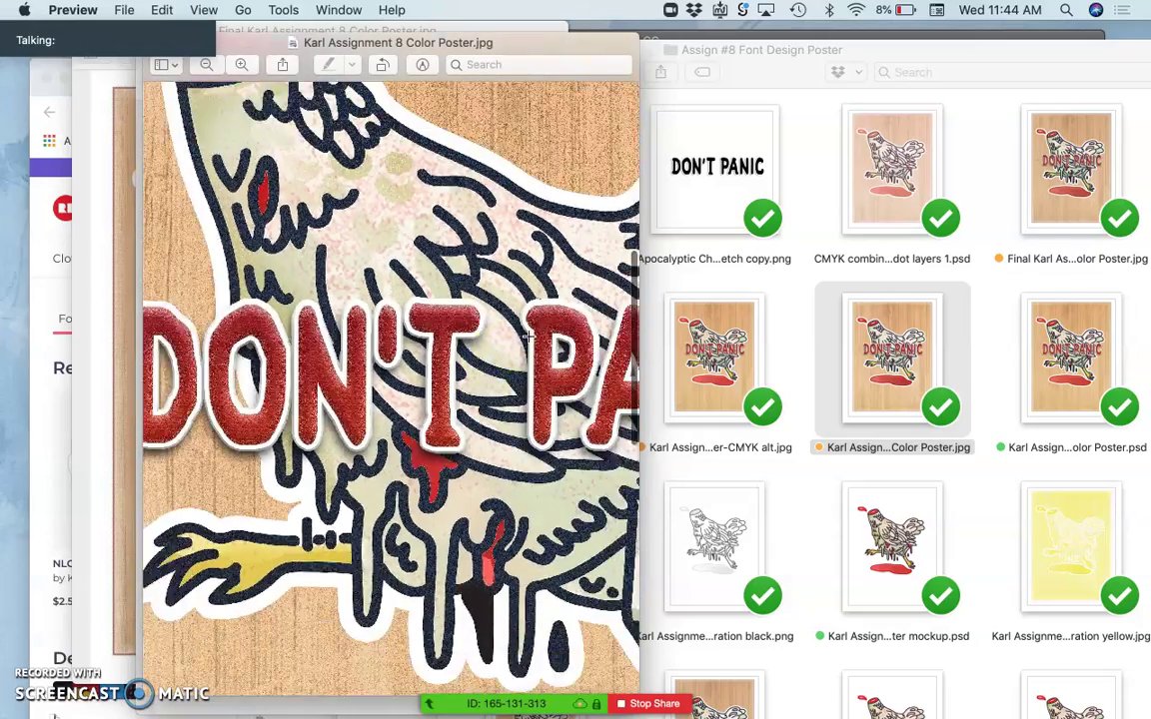
{"action": "scroll", "coordinate": [482, 347], "scroll_direction": "down", "scroll_amount": 3}
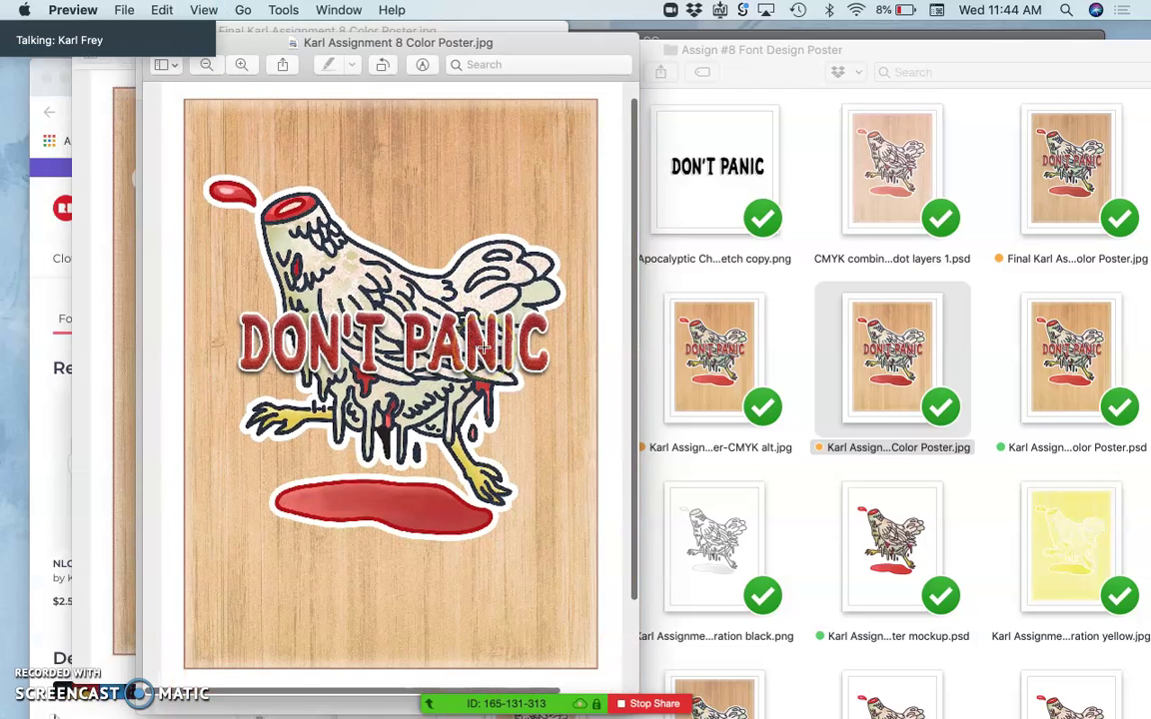
{"action": "left_click", "coordinate": [421, 173]}
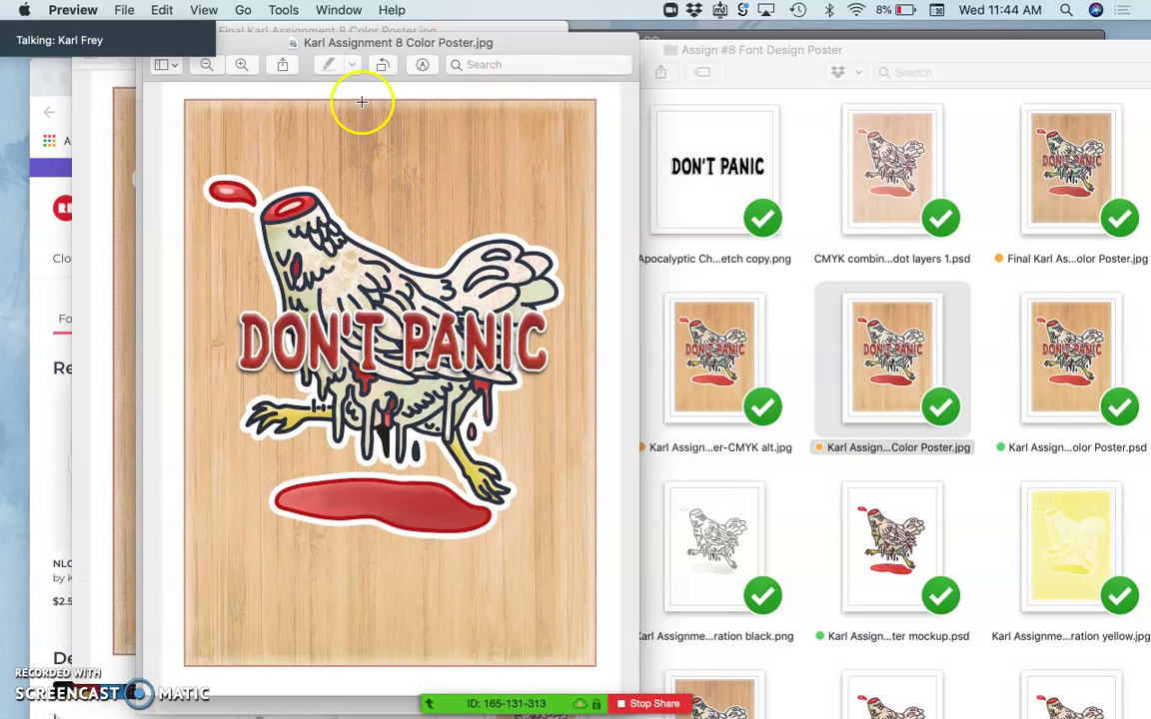
Step: Move the color poster aside and position the CMYK alt poster beside it
{"action": "left_click_drag", "start_coordinate": [362, 47], "coordinate": [811, 71]}
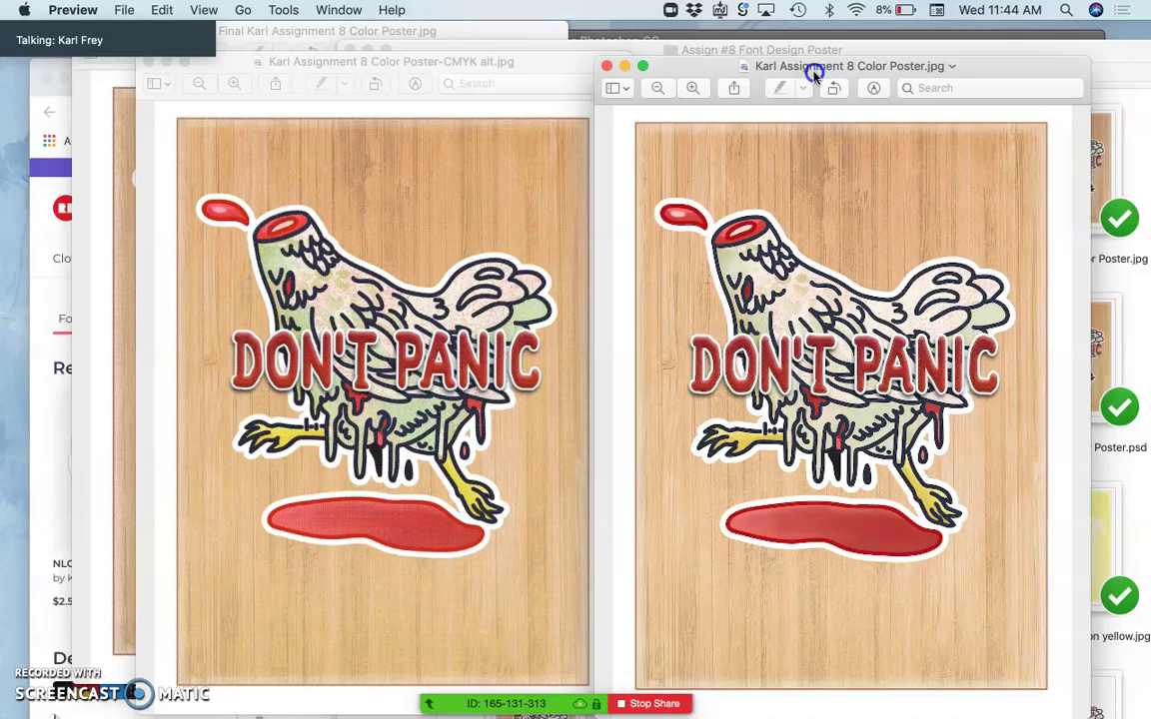
{"action": "left_click", "coordinate": [541, 71]}
{"action": "left_click_drag", "start_coordinate": [540, 71], "coordinate": [525, 67]}
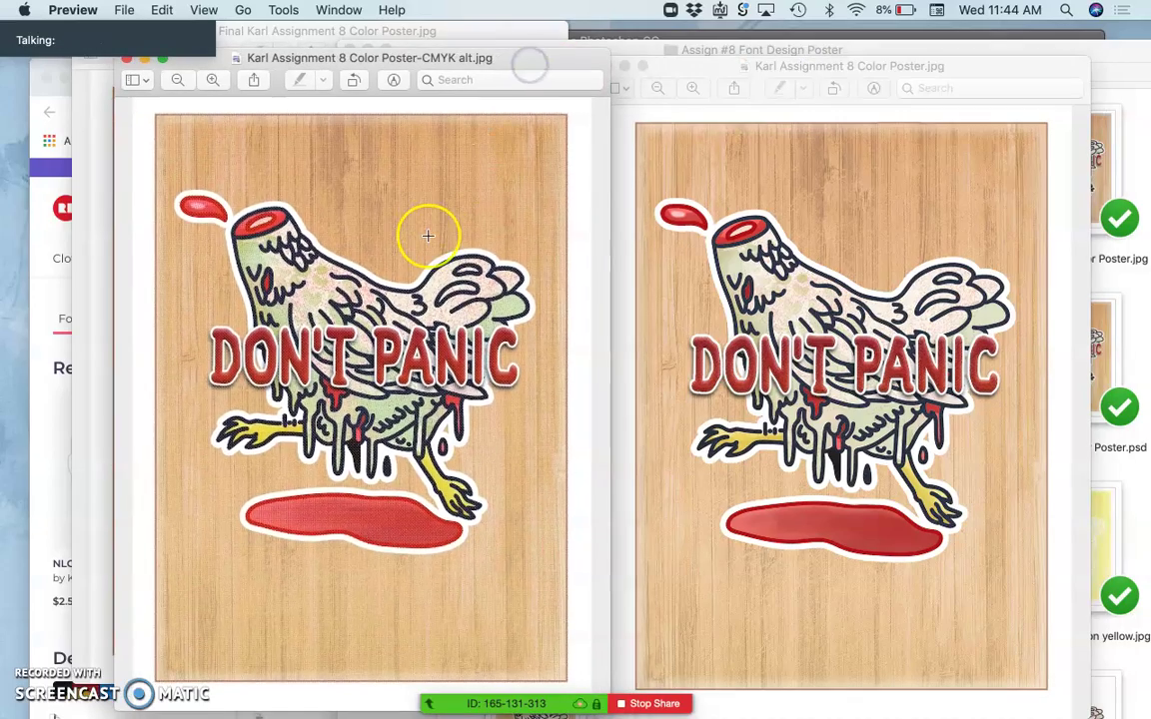
{"action": "scroll", "coordinate": [428, 236], "scroll_direction": "up", "scroll_amount": 10}
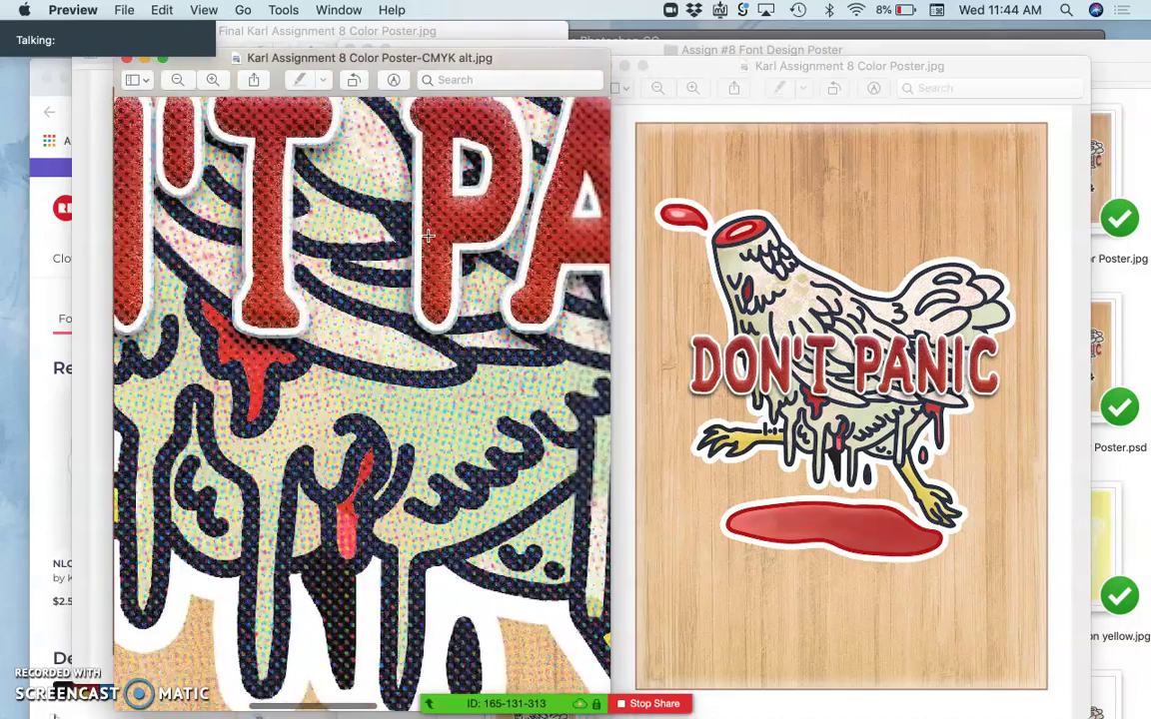
{"action": "scroll", "coordinate": [355, 371], "scroll_direction": "down", "scroll_amount": 10}
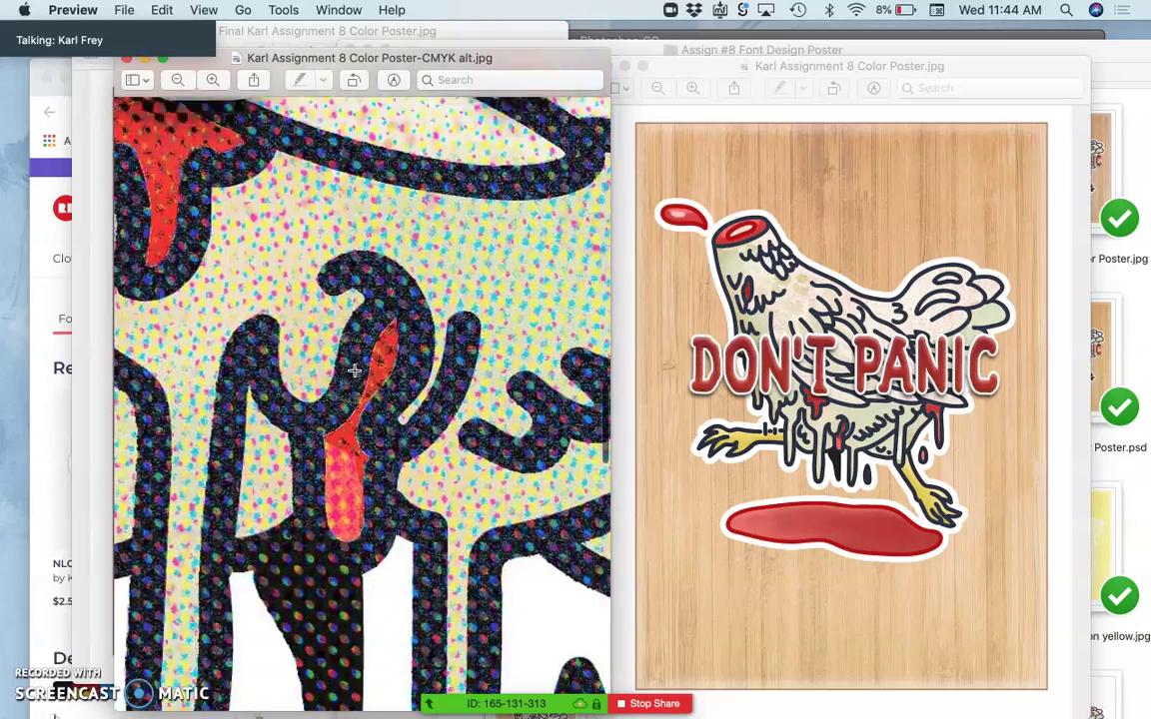
{"action": "scroll", "coordinate": [354, 371], "scroll_direction": "down", "scroll_amount": 8}
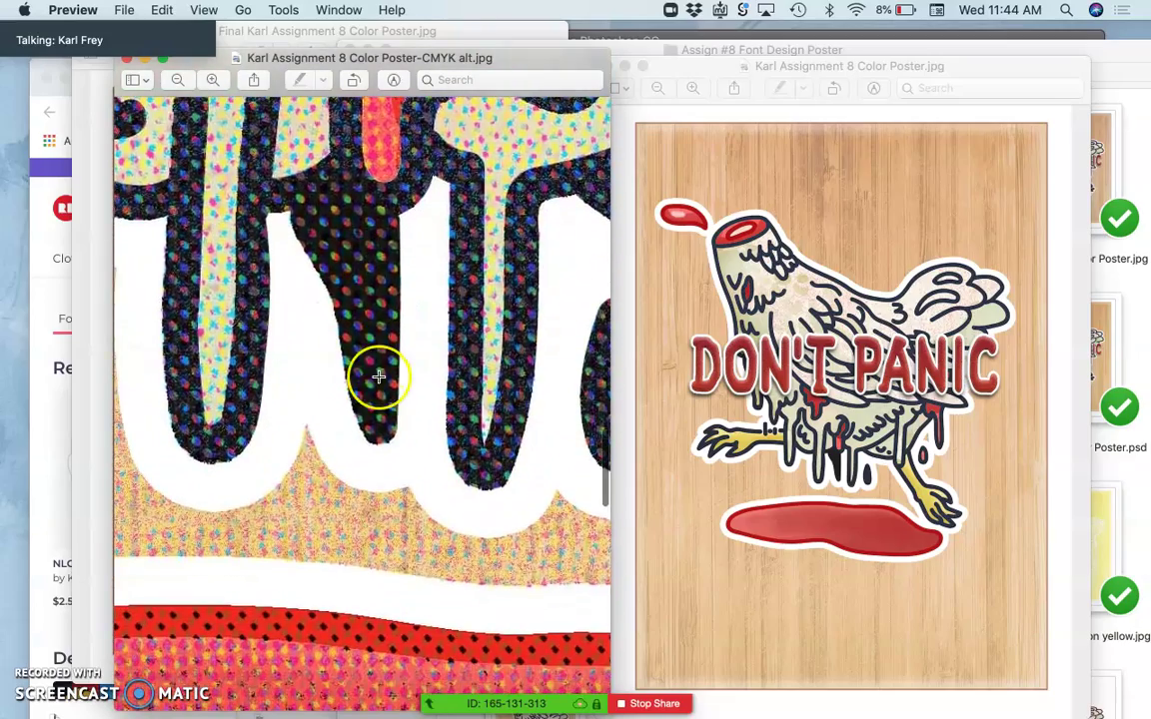
{"action": "scroll", "coordinate": [378, 376], "scroll_direction": "down", "scroll_amount": 12}
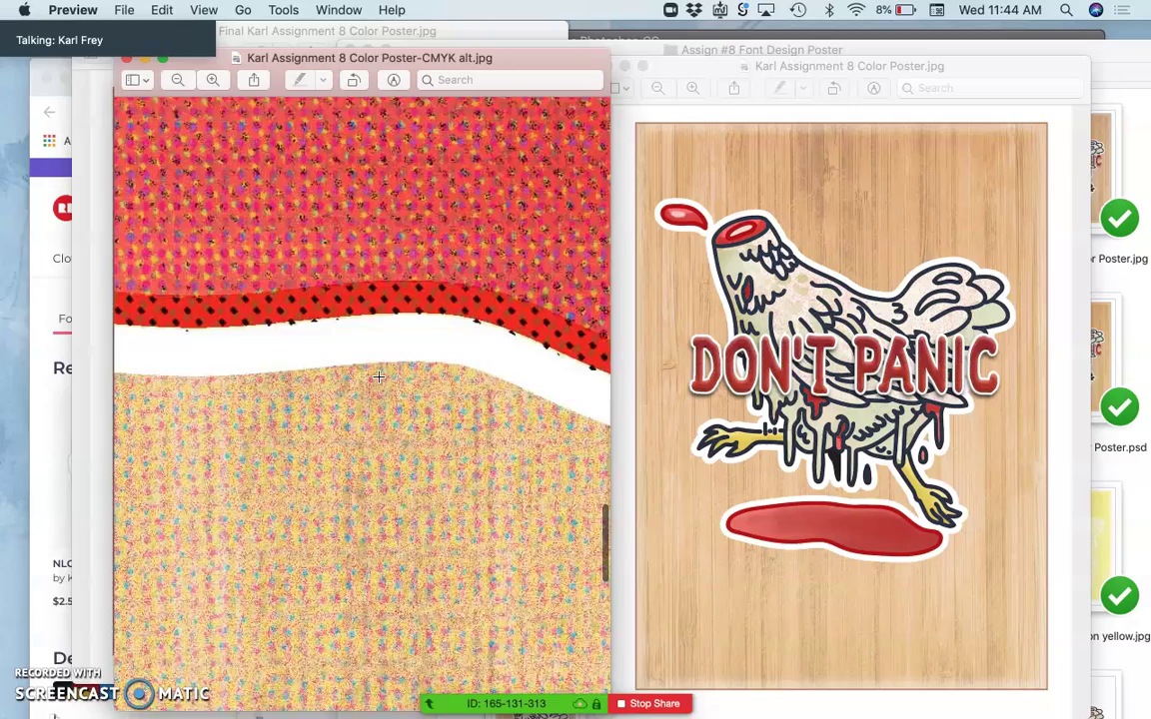
{"action": "scroll", "coordinate": [379, 376], "scroll_direction": "down", "scroll_amount": 10}
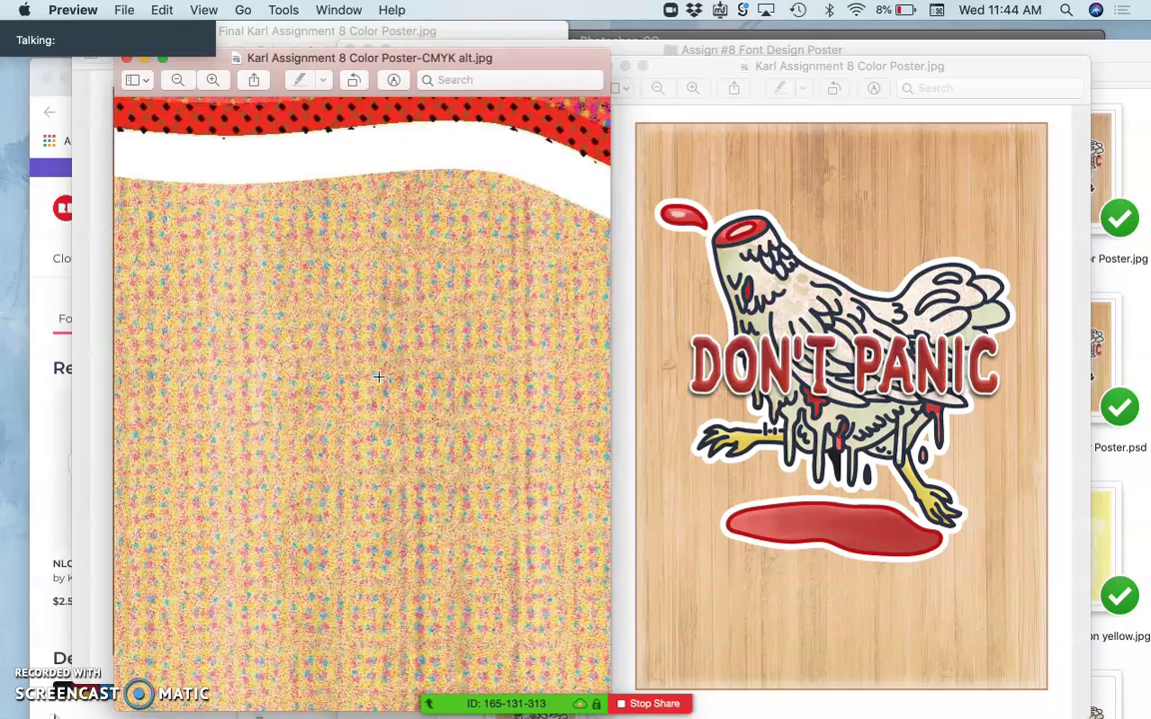
{"action": "scroll", "coordinate": [379, 377], "scroll_direction": "up", "scroll_amount": 15}
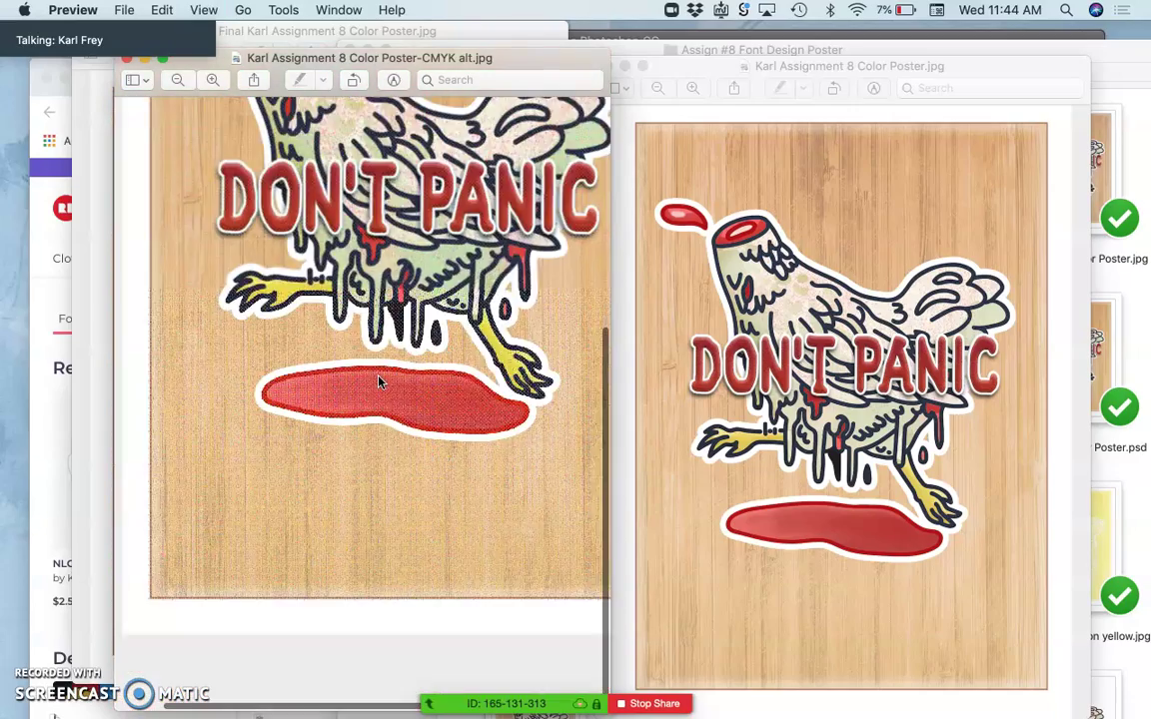
{"action": "scroll", "coordinate": [379, 377], "scroll_direction": "up", "scroll_amount": 5}
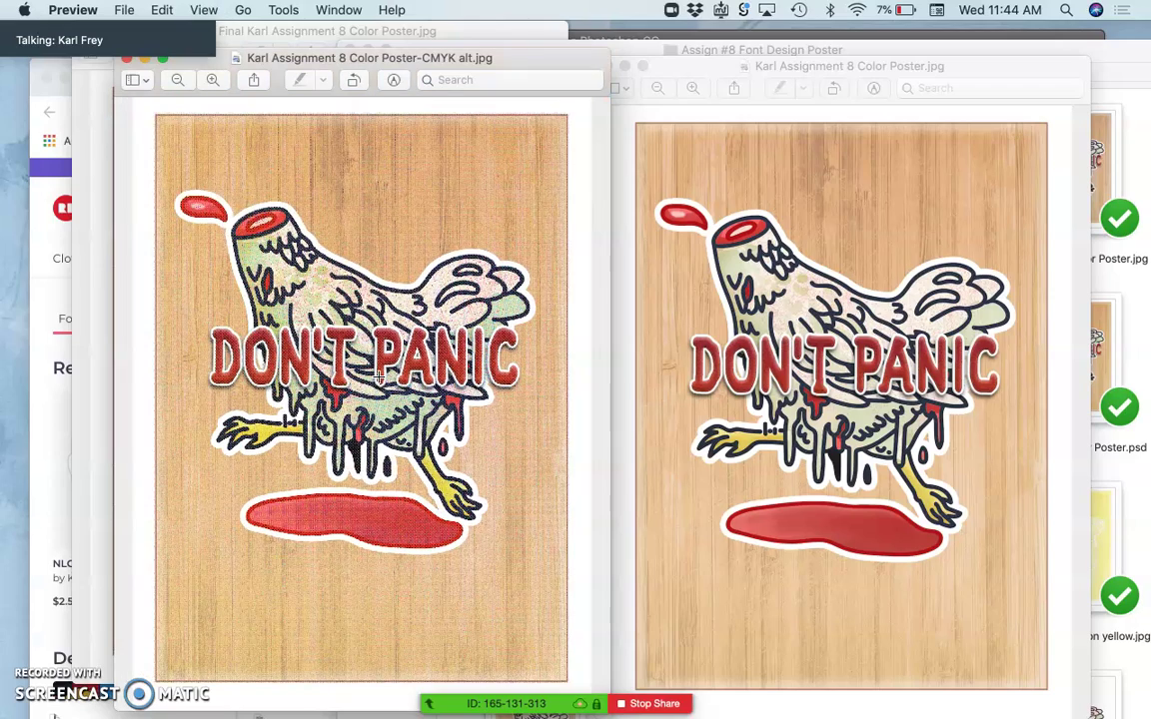
{"action": "left_click", "coordinate": [412, 277]}
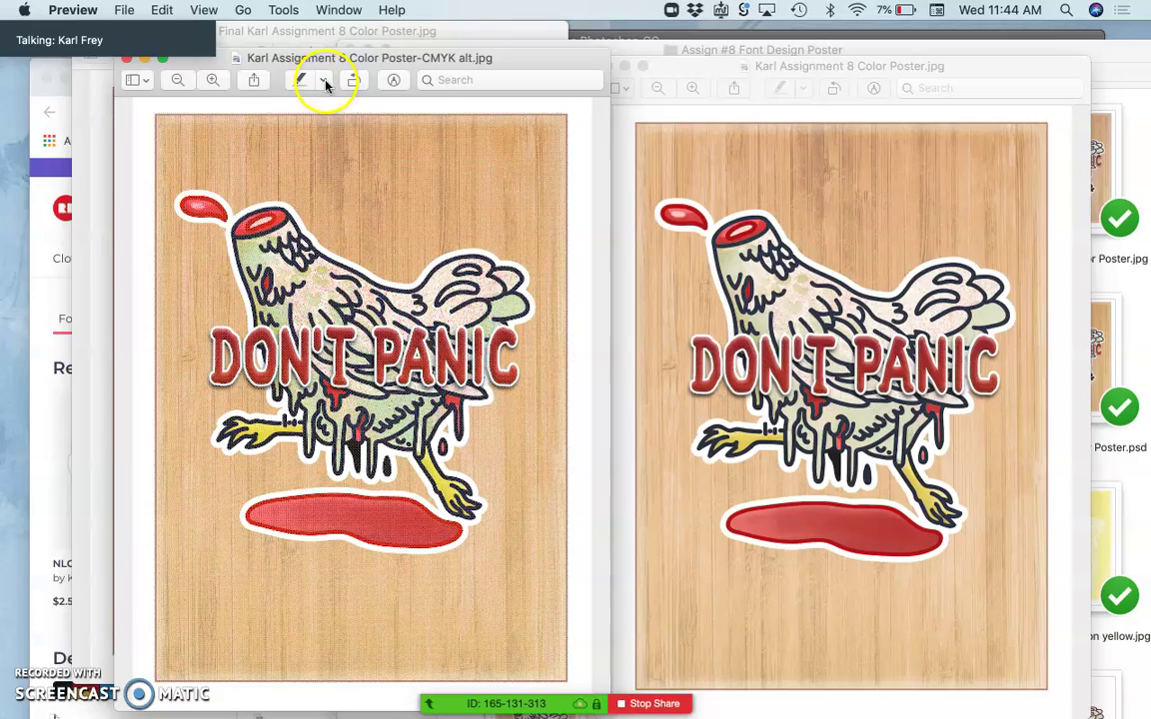
Step: Zoom the CMYK alt poster and the color poster into matching halftone-dot close-ups
{"action": "left_click", "coordinate": [212, 80]}
{"action": "left_click", "coordinate": [213, 80]}
{"action": "left_click", "coordinate": [213, 80]}
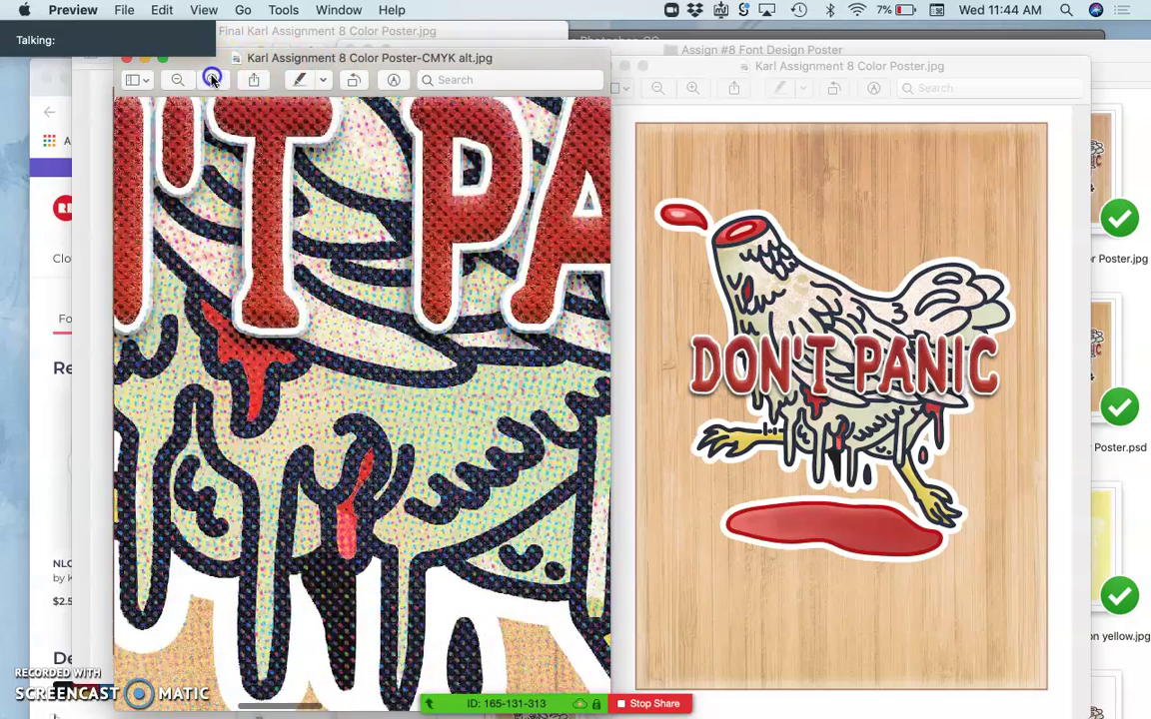
{"action": "left_click", "coordinate": [213, 80]}
{"action": "left_click", "coordinate": [697, 88]}
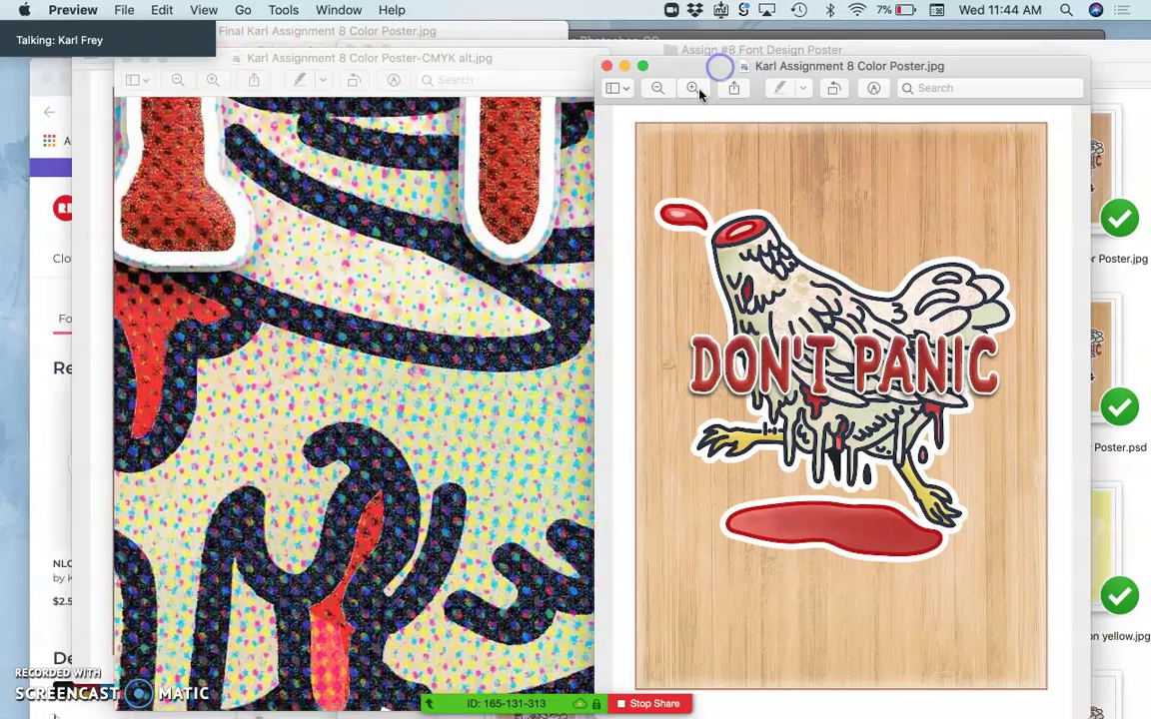
{"action": "left_click", "coordinate": [699, 90]}
{"action": "left_click", "coordinate": [699, 90]}
{"action": "left_click", "coordinate": [699, 90]}
{"action": "left_click", "coordinate": [699, 90]}
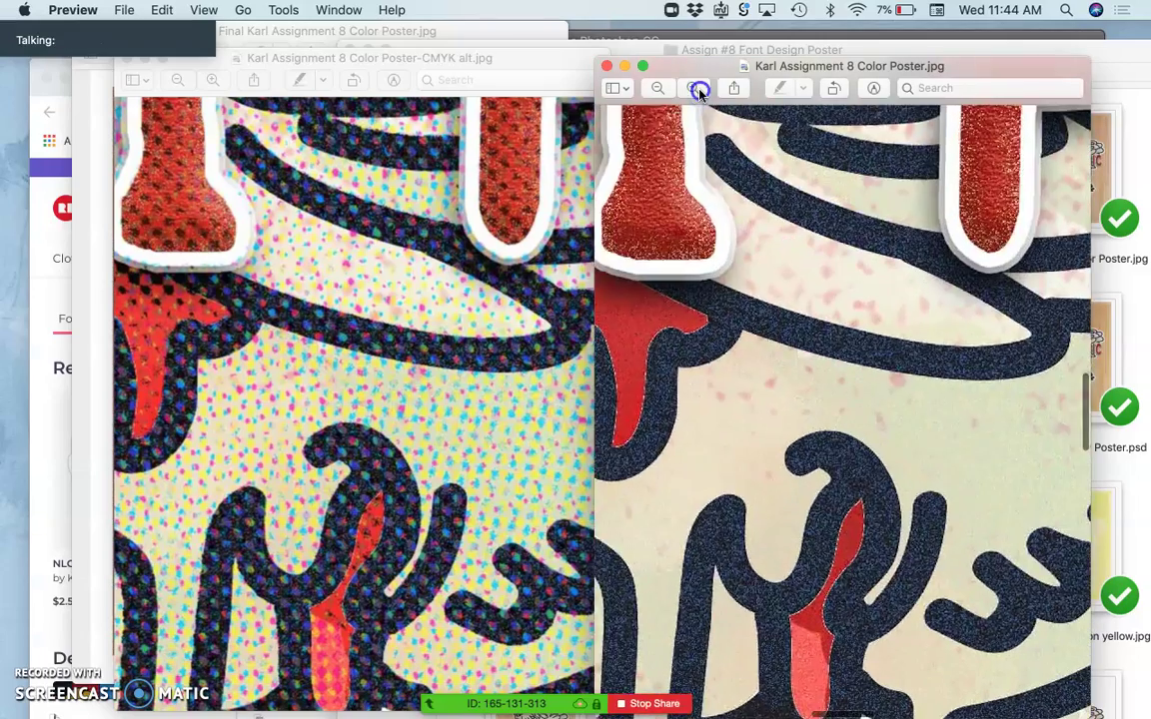
{"action": "left_click", "coordinate": [699, 90]}
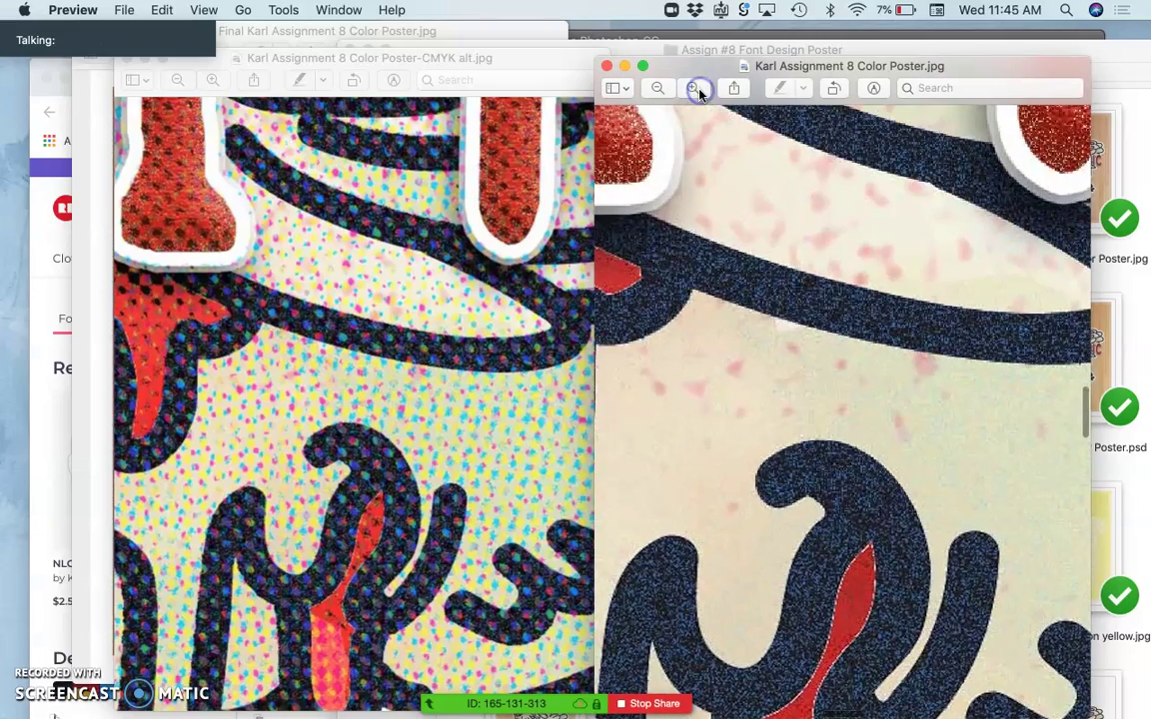
Step: Shift the CMYK alt poster slightly right and zoom both posters back to full view
{"action": "left_click", "coordinate": [255, 60]}
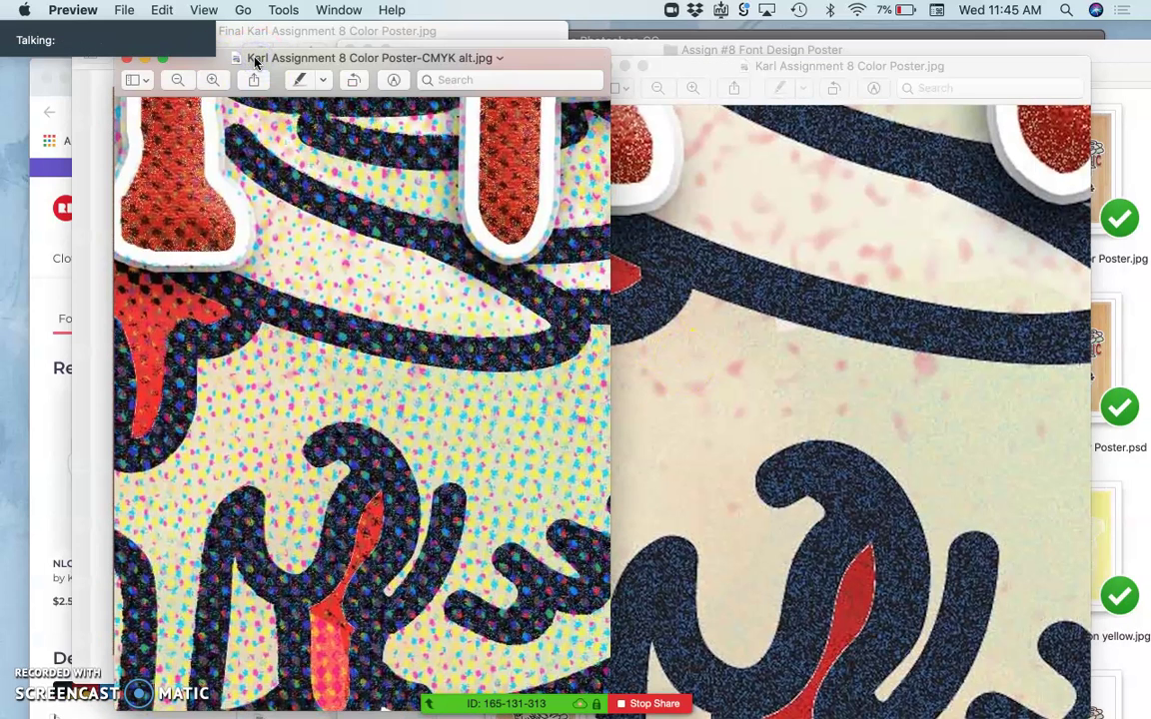
{"action": "left_click_drag", "start_coordinate": [255, 61], "coordinate": [283, 69]}
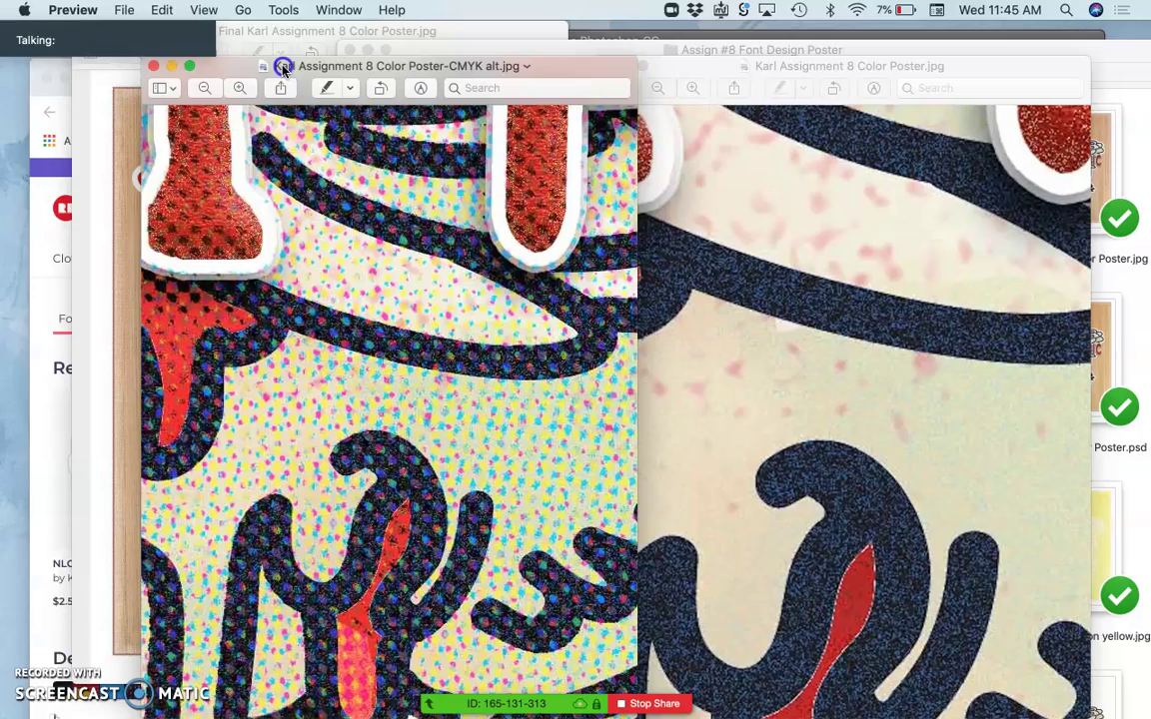
{"action": "left_click", "coordinate": [215, 88]}
{"action": "left_click", "coordinate": [218, 88]}
{"action": "left_click", "coordinate": [219, 87]}
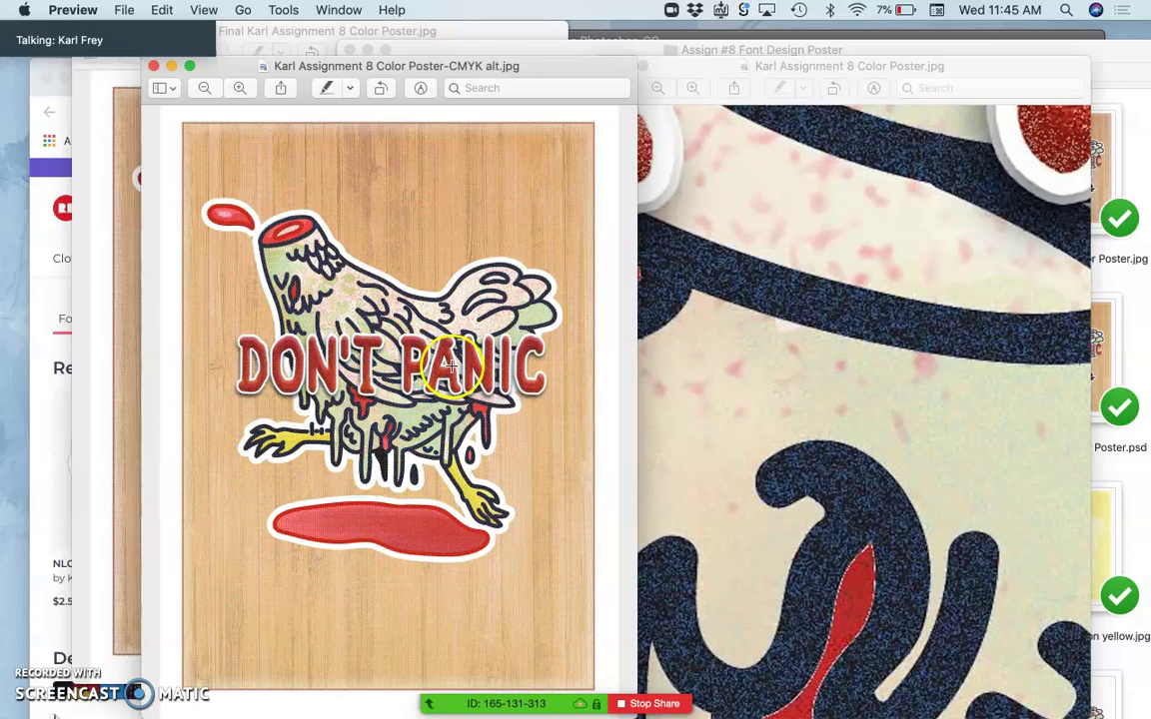
{"action": "left_click", "coordinate": [719, 300]}
{"action": "scroll", "coordinate": [715, 291], "scroll_direction": "down", "scroll_amount": 10}
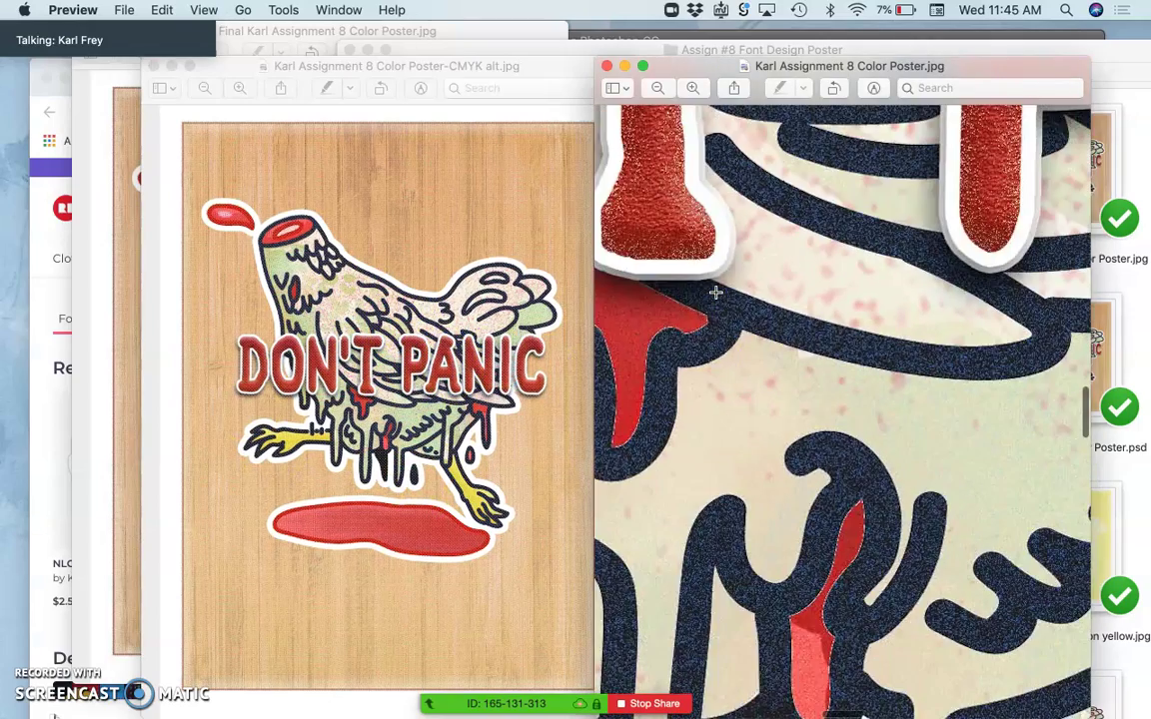
{"action": "scroll", "coordinate": [715, 293], "scroll_direction": "down", "scroll_amount": 3}
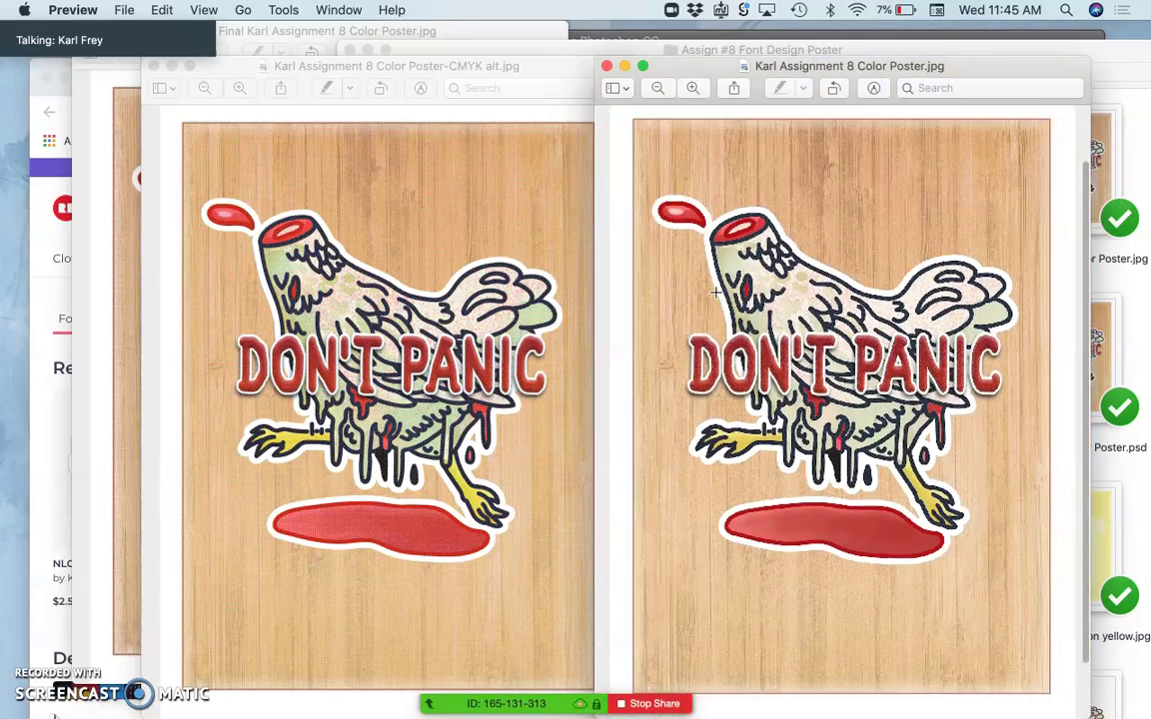
{"action": "key", "text": "super+minus"}
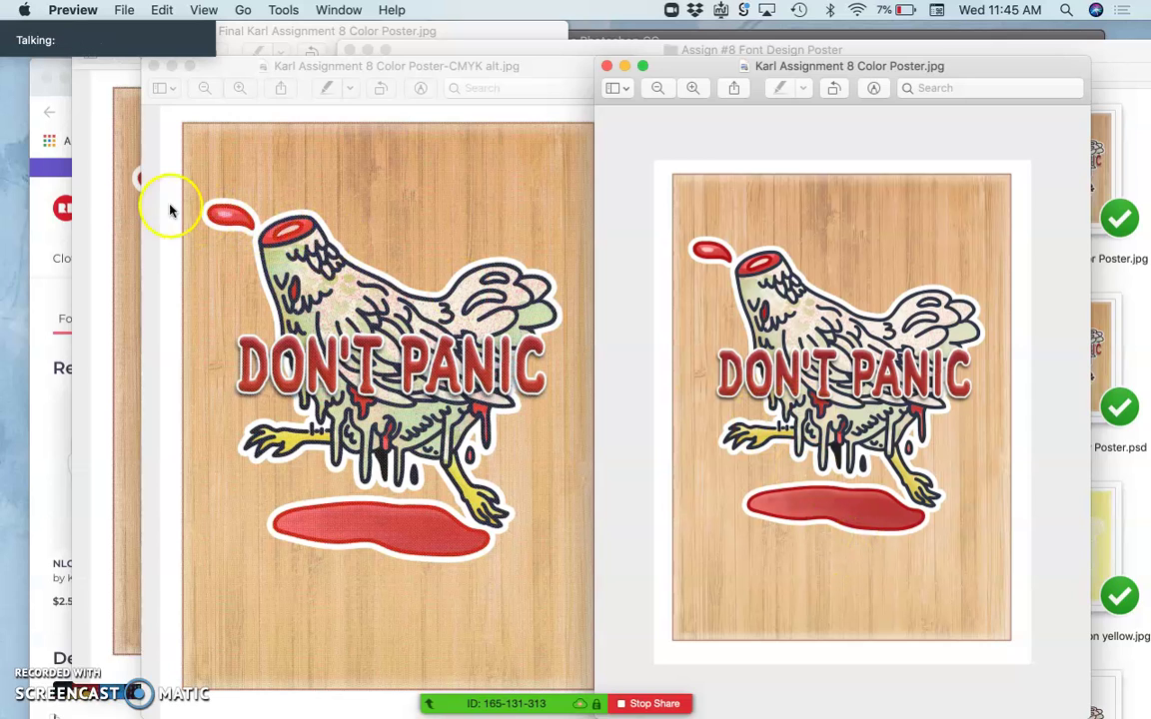
Step: Bring the Final color poster forward, position its window and fit the image to it
{"action": "left_click", "coordinate": [123, 209]}
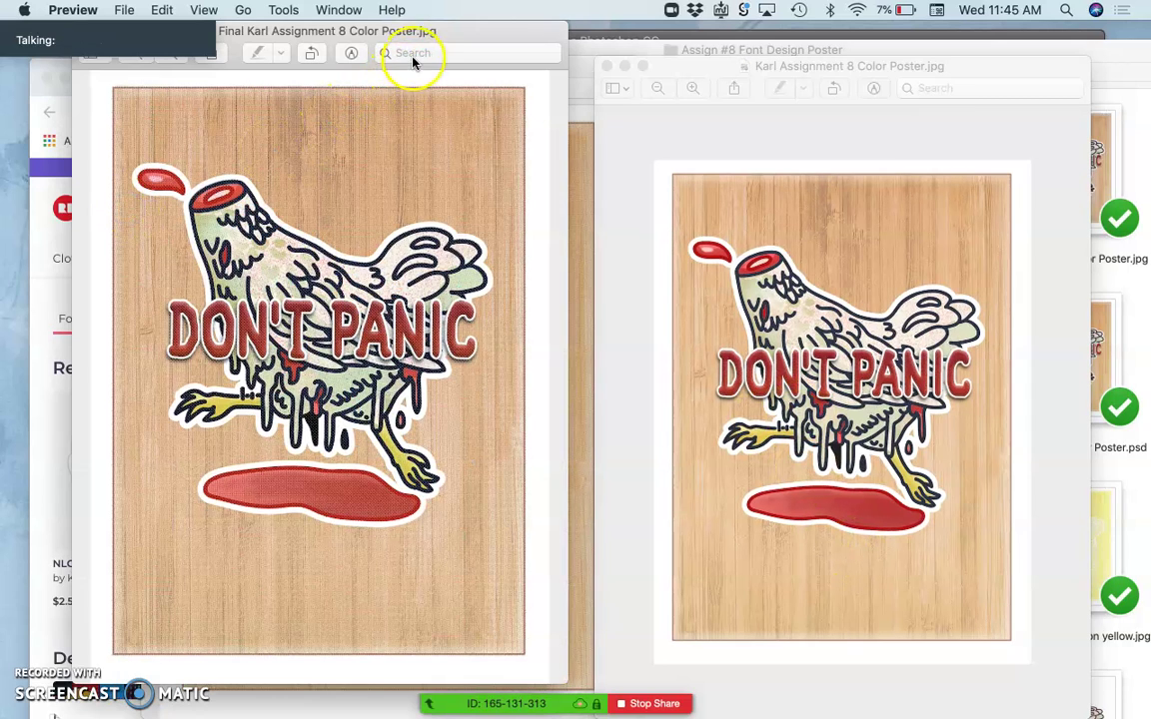
{"action": "left_click_drag", "start_coordinate": [480, 41], "coordinate": [504, 63]}
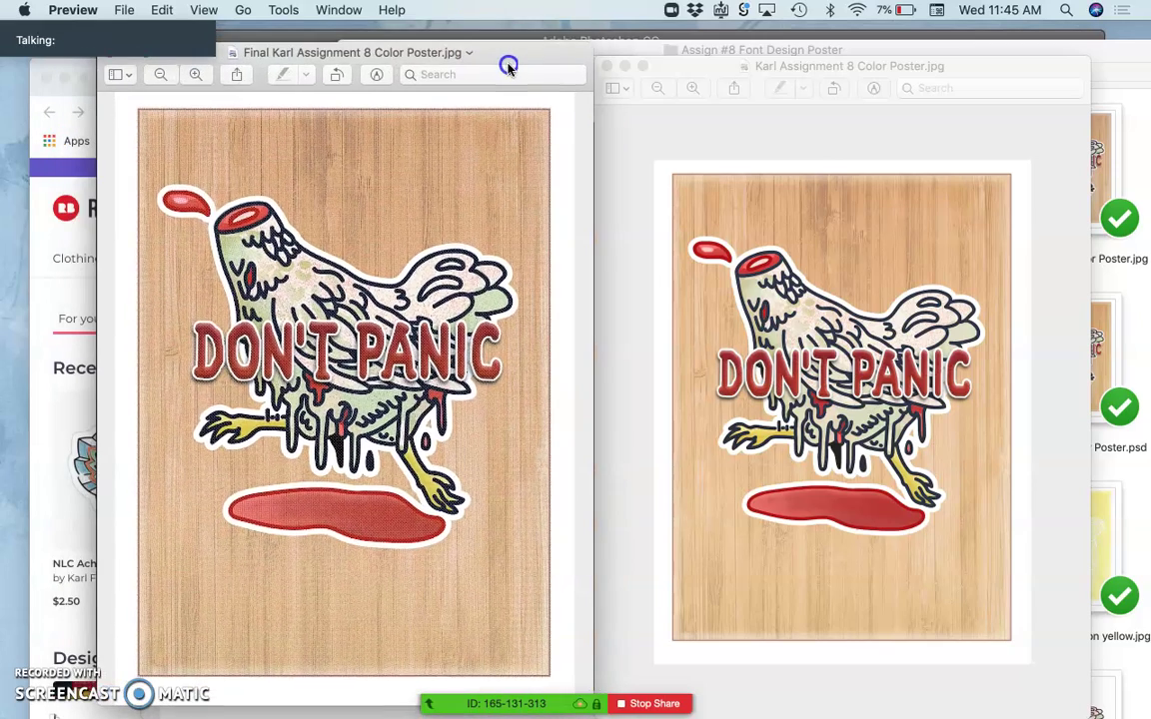
{"action": "key", "text": "super+minus"}
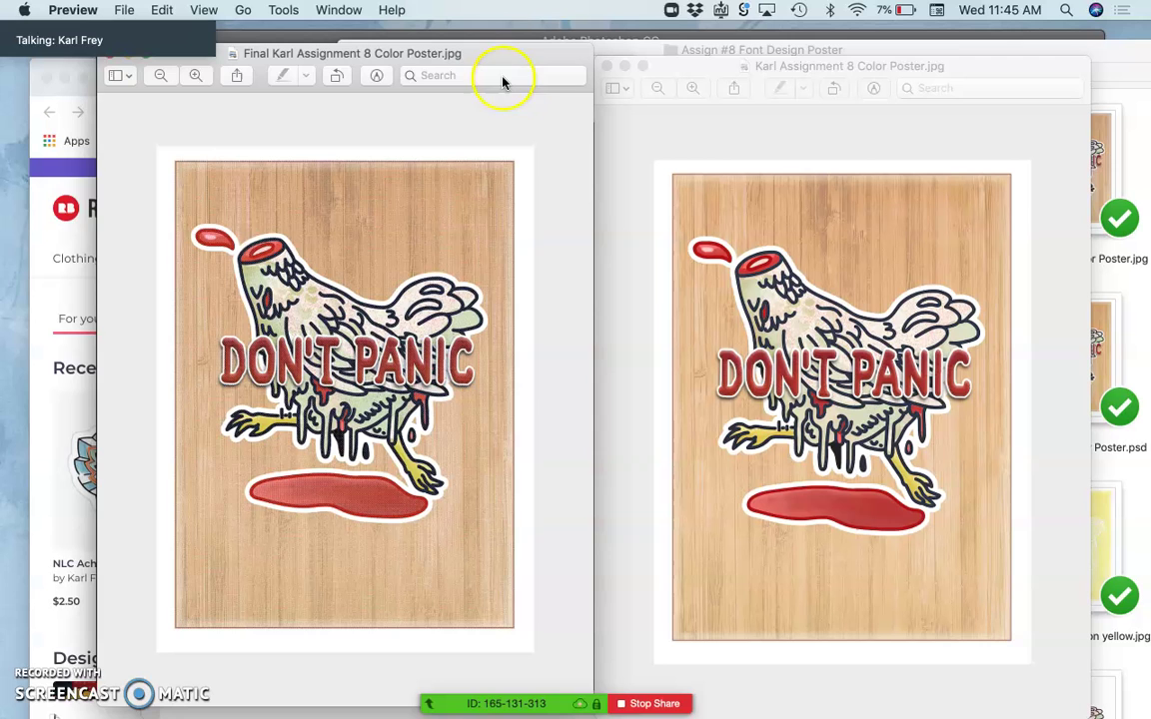
{"action": "left_click_drag", "start_coordinate": [505, 54], "coordinate": [508, 62]}
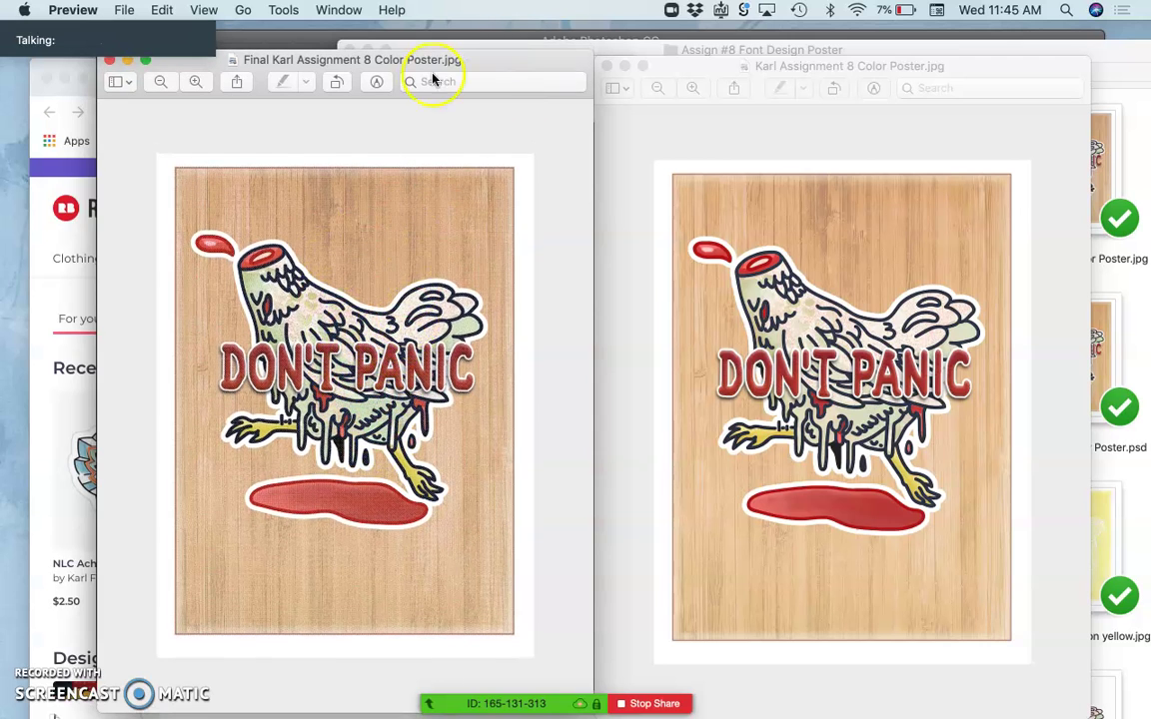
Step: Zoom into the Final poster to inspect its details, then shift its window to uncover Photoshop
{"action": "key", "text": "super+plus"}
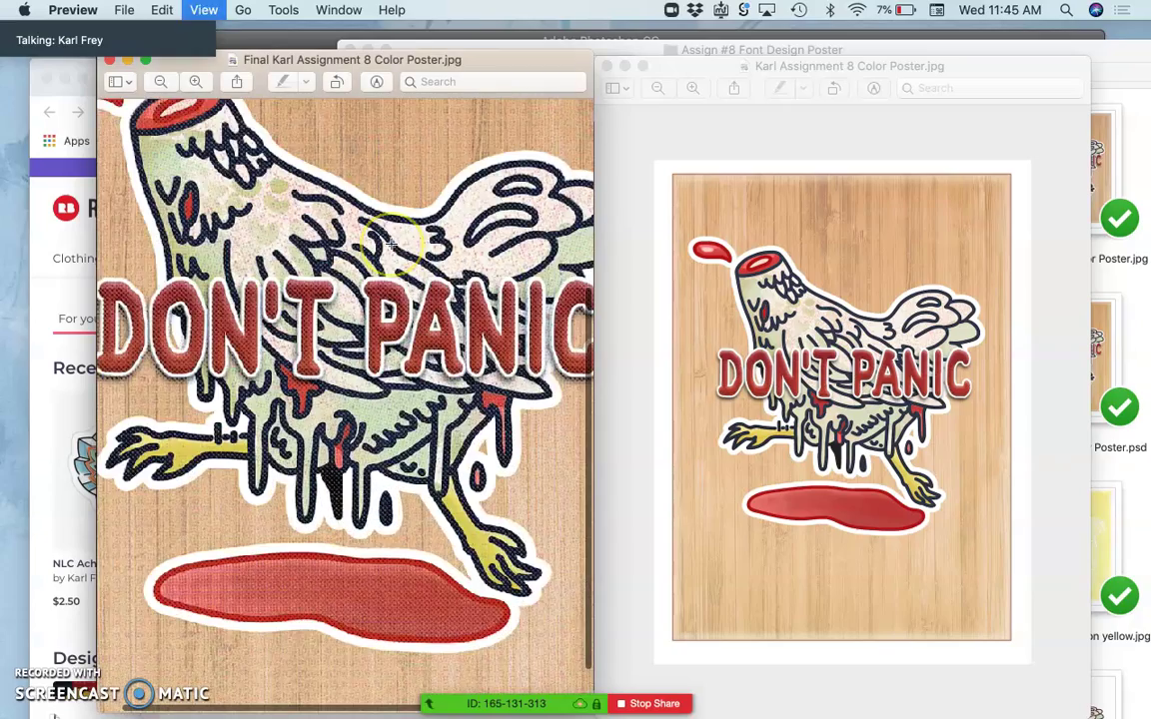
{"action": "key", "text": "super+plus"}
{"action": "key", "text": "super+plus"}
{"action": "key", "text": "super+plus"}
{"action": "key", "text": "super+plus"}
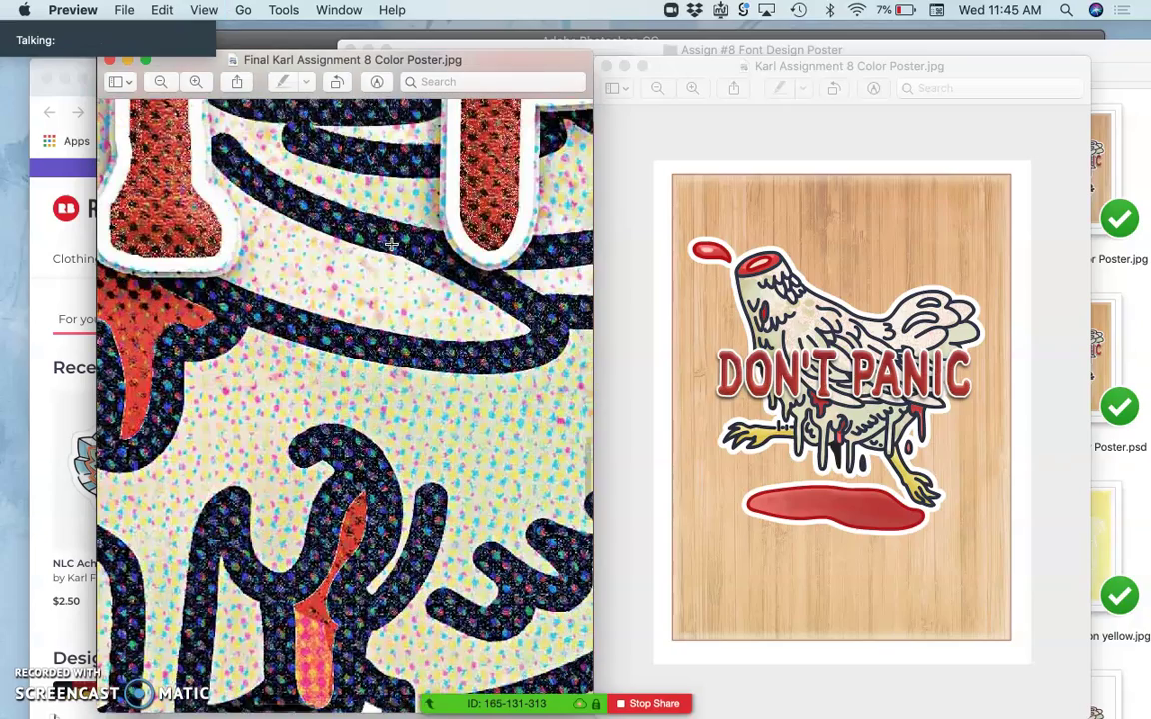
{"action": "scroll", "coordinate": [361, 353], "scroll_direction": "down", "scroll_amount": 10}
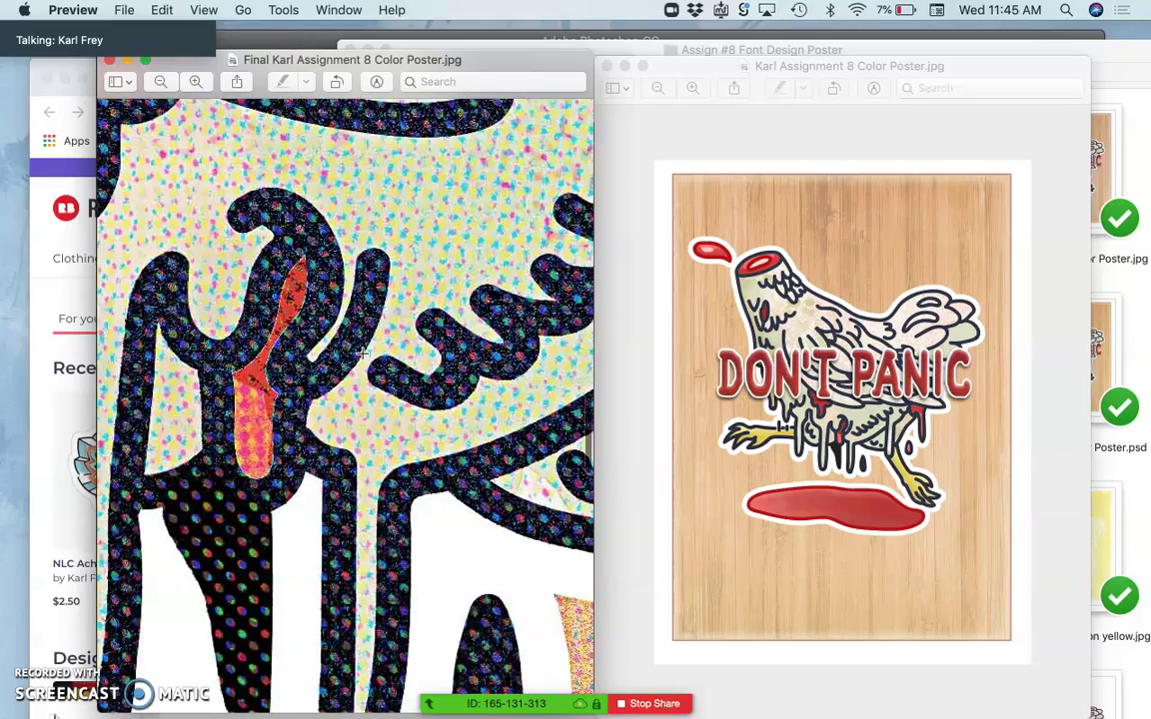
{"action": "scroll", "coordinate": [362, 353], "scroll_direction": "left", "scroll_amount": 6}
{"action": "scroll", "coordinate": [362, 352], "scroll_direction": "up", "scroll_amount": 3}
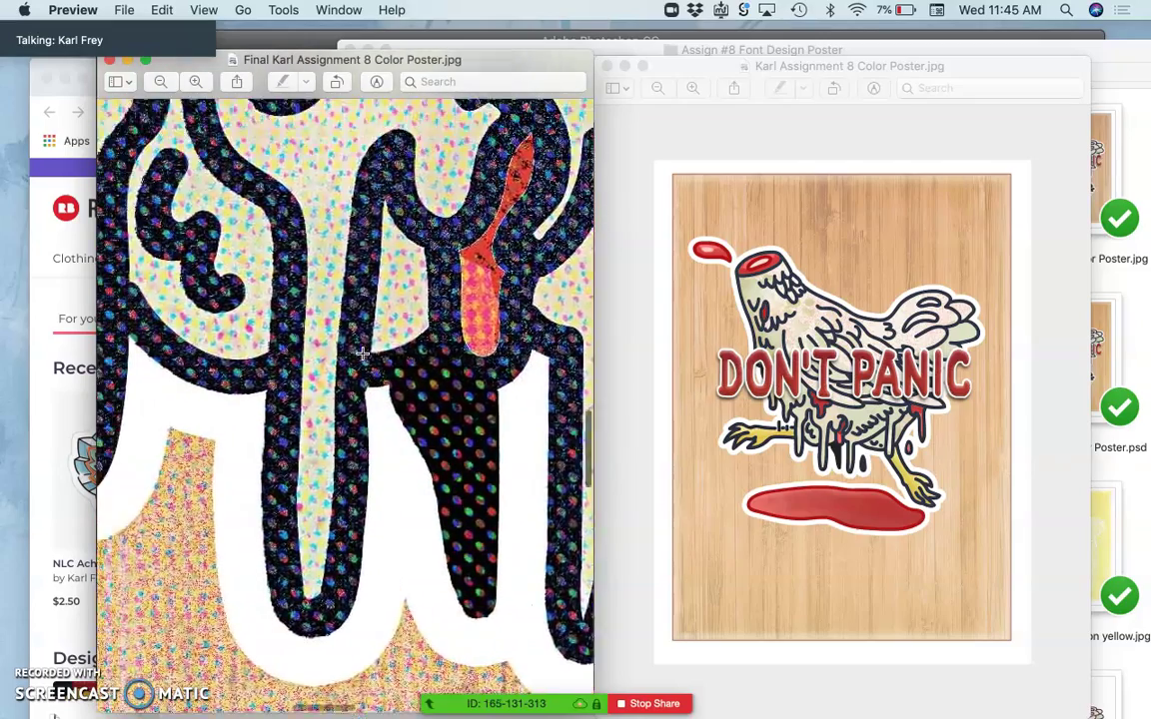
{"action": "scroll", "coordinate": [362, 353], "scroll_direction": "up", "scroll_amount": 10}
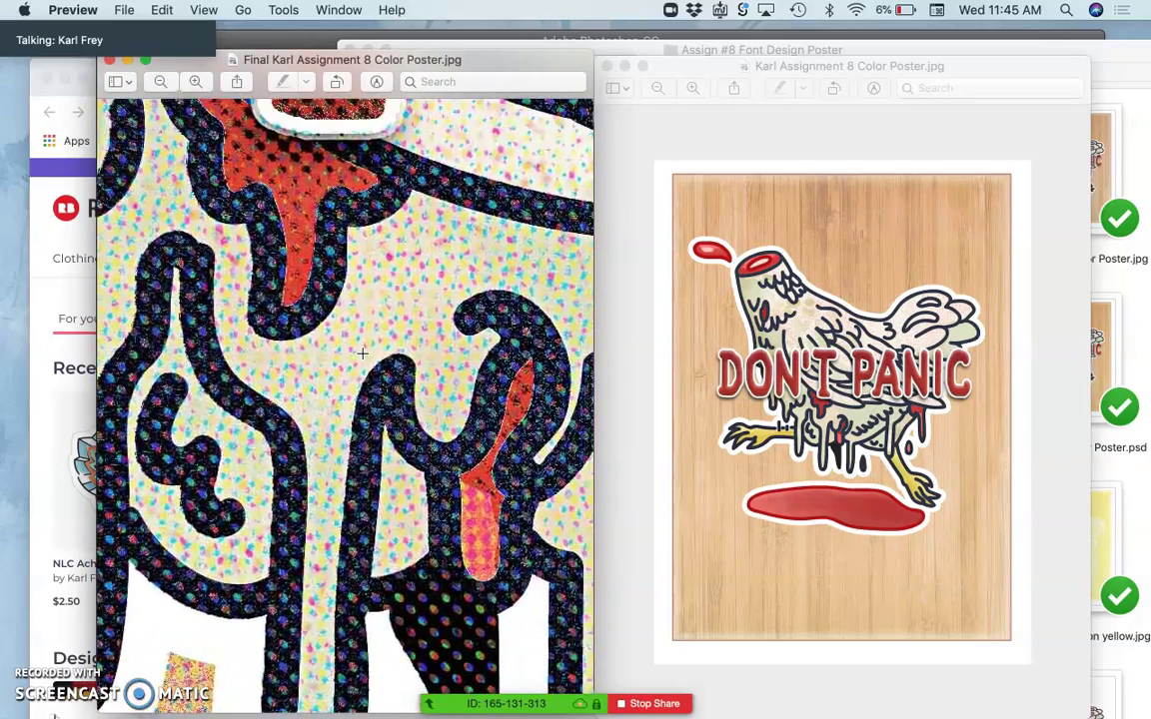
{"action": "scroll", "coordinate": [362, 353], "scroll_direction": "up", "scroll_amount": 5}
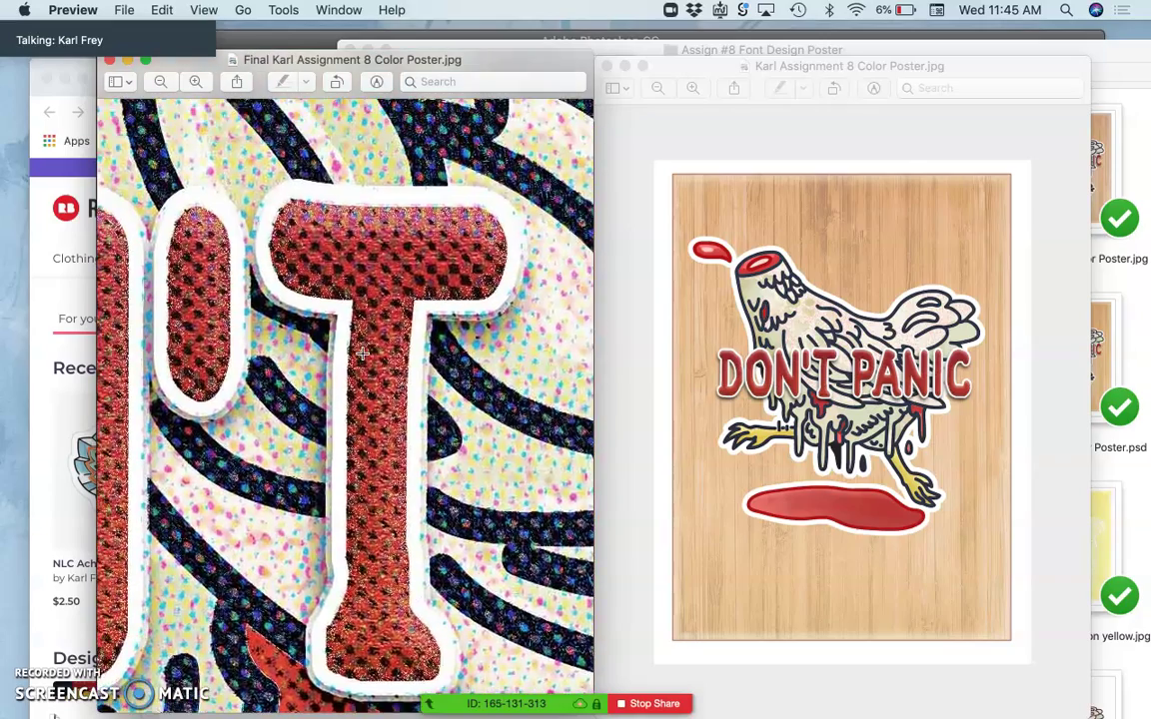
{"action": "scroll", "coordinate": [362, 353], "scroll_direction": "left", "scroll_amount": 2}
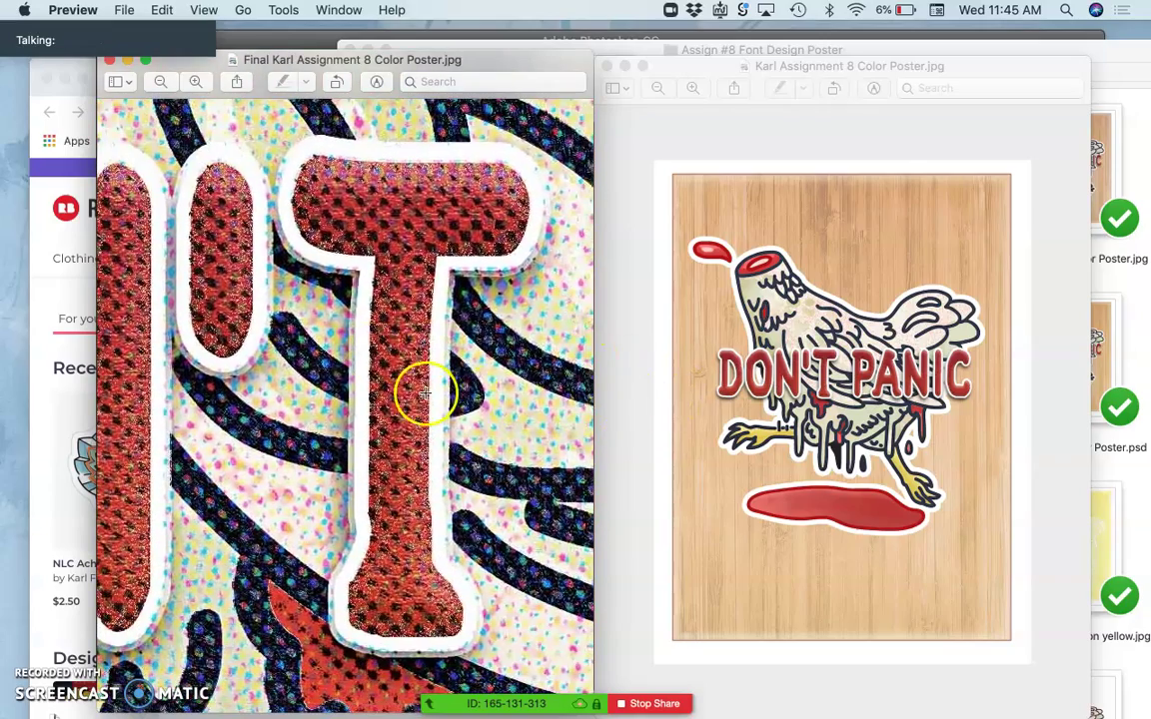
{"action": "scroll", "coordinate": [424, 391], "scroll_direction": "down", "scroll_amount": 15}
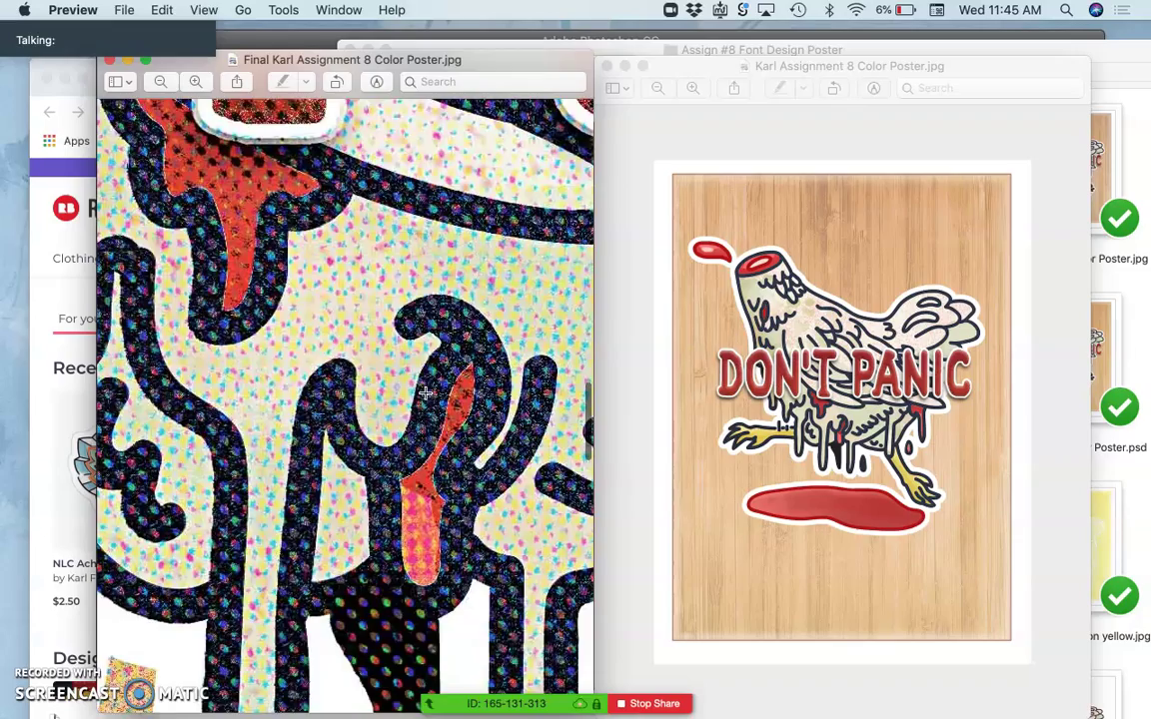
{"action": "scroll", "coordinate": [424, 392], "scroll_direction": "down", "scroll_amount": 10}
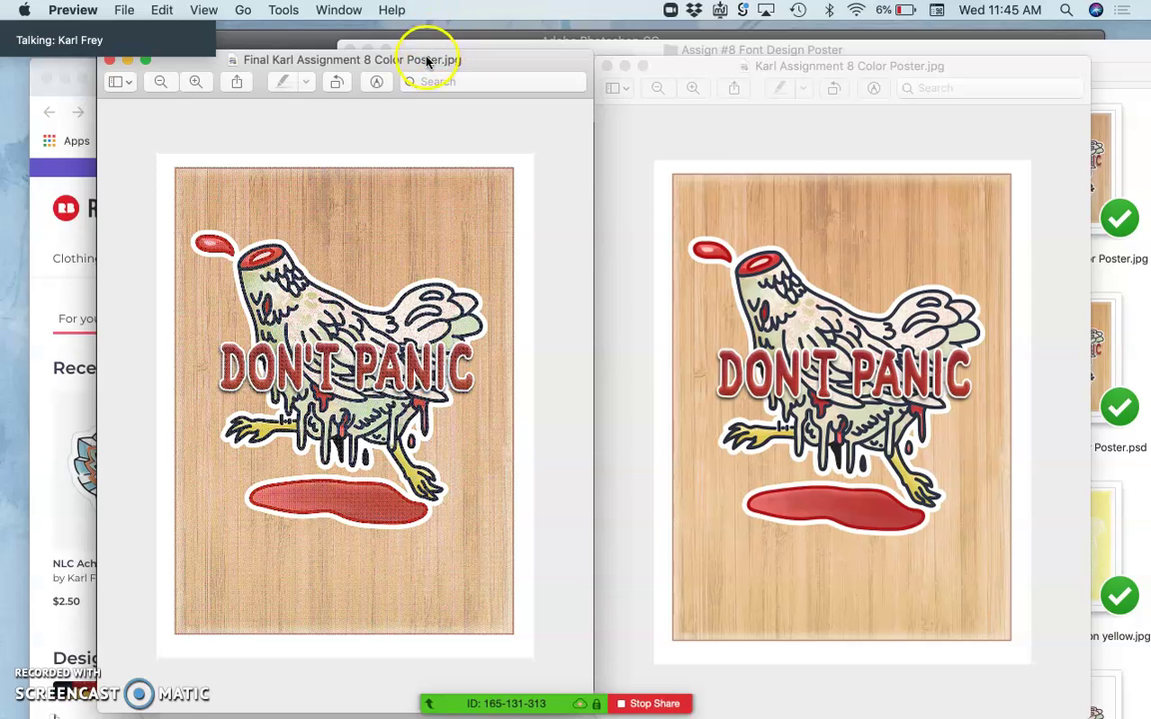
{"action": "left_click_drag", "start_coordinate": [427, 62], "coordinate": [450, 64]}
{"action": "key", "text": "super+plus"}
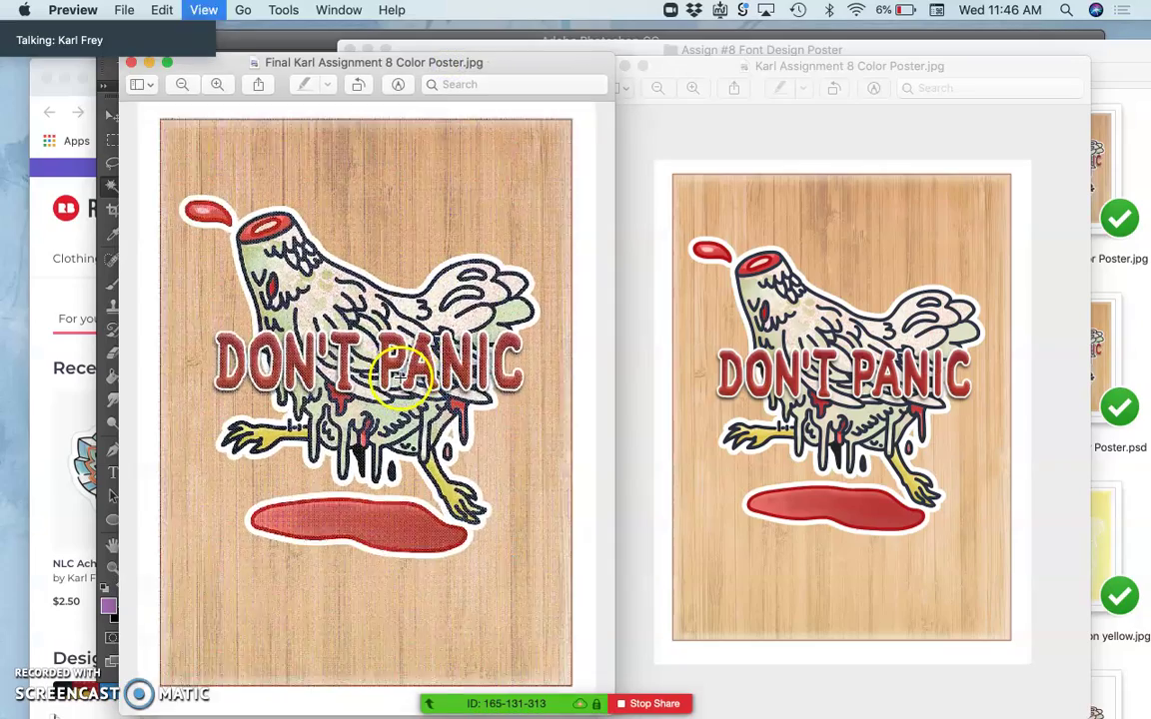
Step: Zoom further into the Final poster, then bring the other poster version forward and magnify it
{"action": "key", "text": "super+plus"}
{"action": "key", "text": "super+plus"}
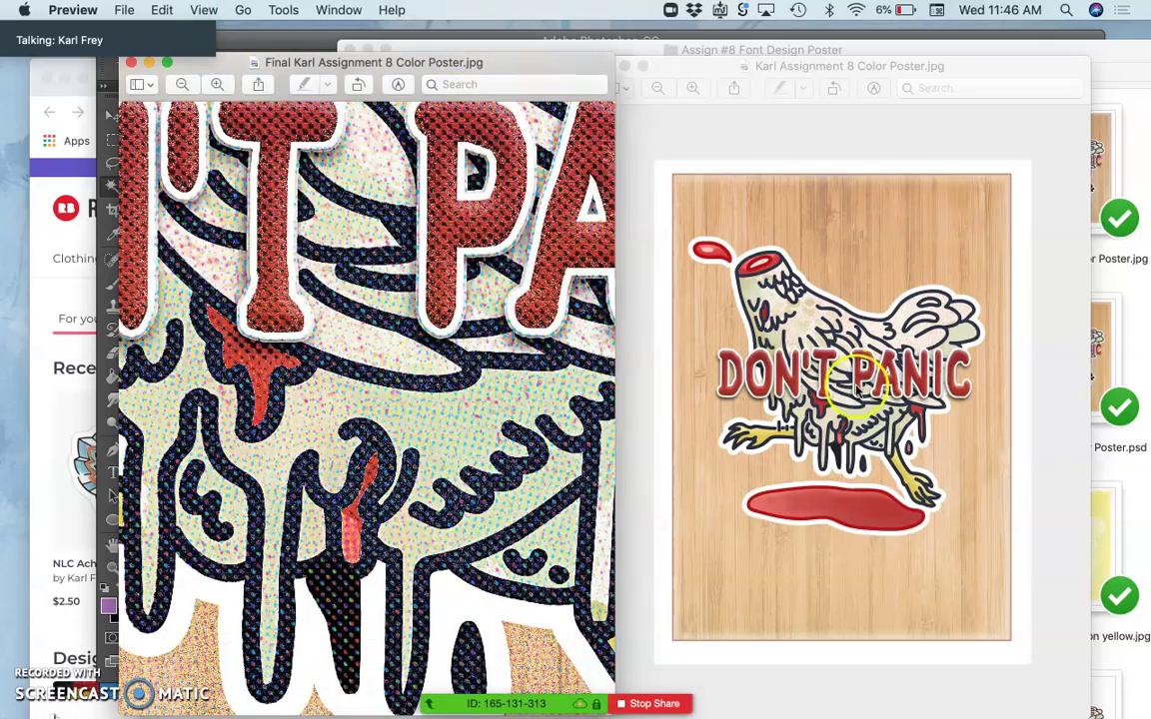
{"action": "left_click", "coordinate": [854, 388]}
{"action": "key", "text": "super+plus"}
{"action": "key", "text": "super+plus"}
{"action": "key", "text": "super+plus"}
{"action": "key", "text": "super+plus"}
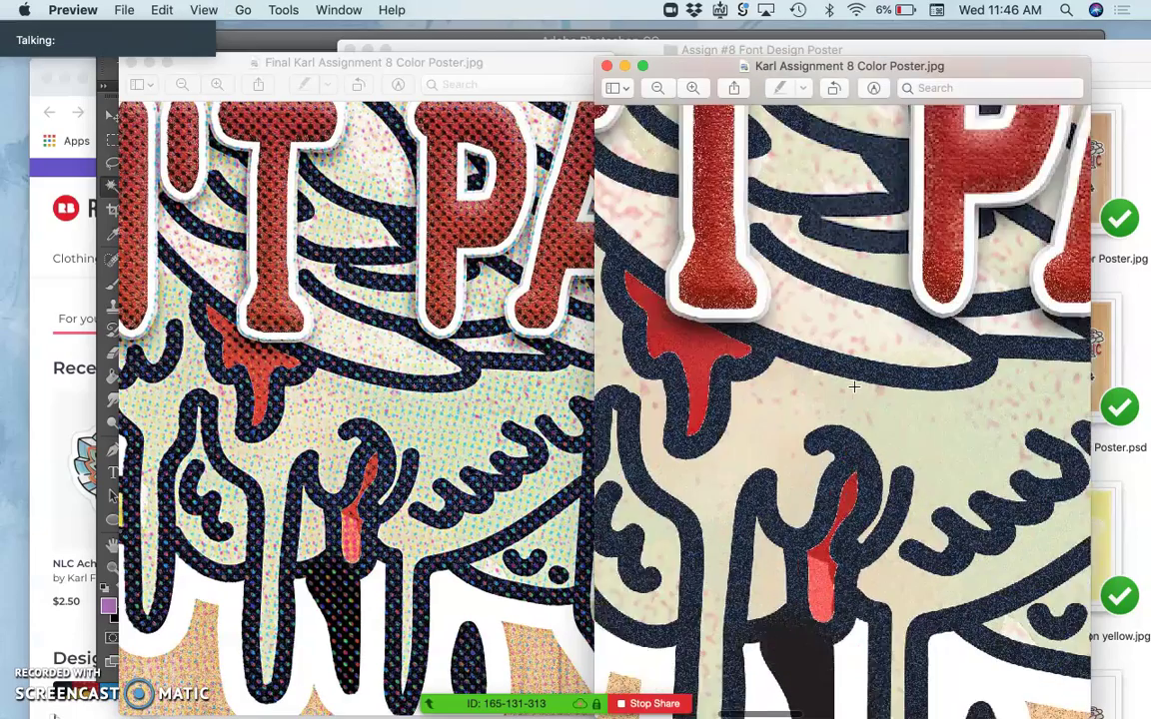
{"action": "key", "text": "super+plus"}
{"action": "left_click", "coordinate": [805, 413]}
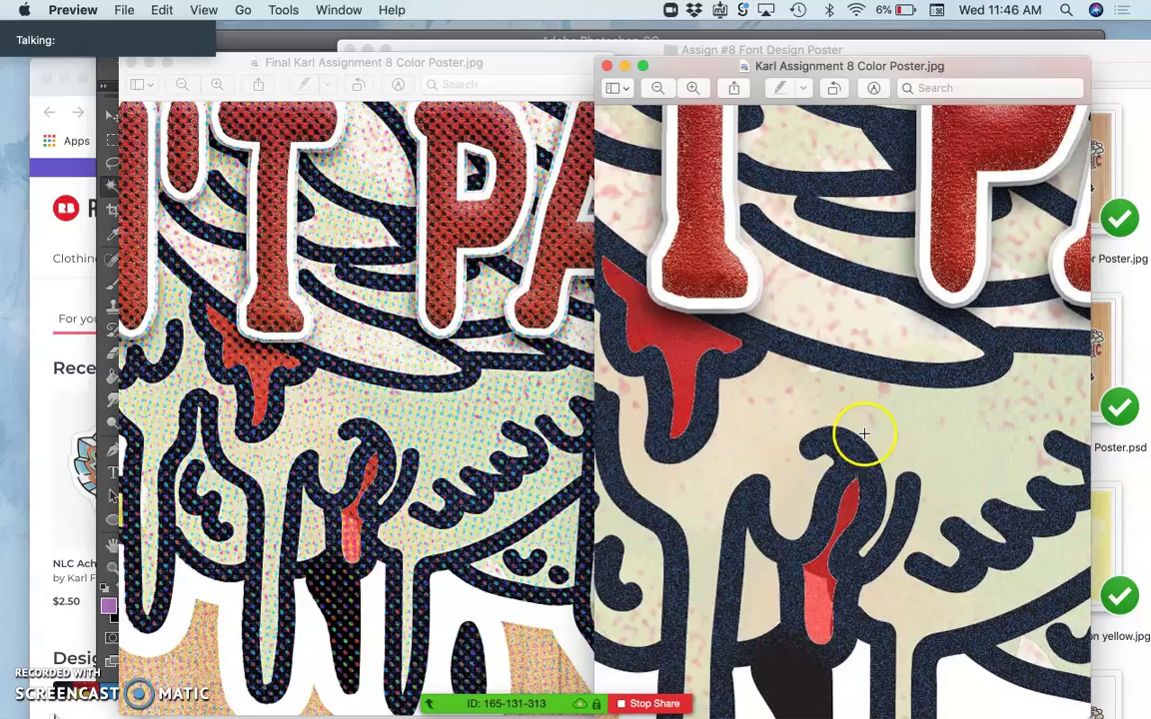
Step: Zoom out, back in on the lettering and drips, then out to the whole poster
{"action": "key", "text": "super+minus"}
{"action": "key", "text": "super+minus"}
{"action": "key", "text": "super+minus"}
{"action": "key", "text": "super+minus"}
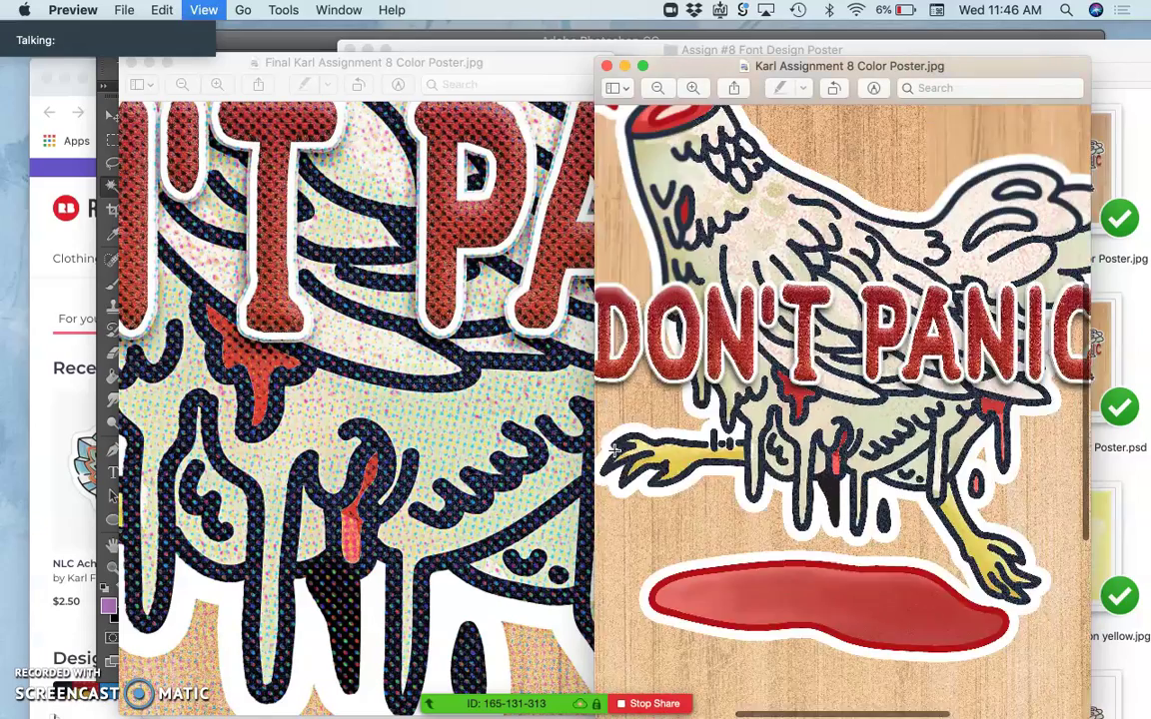
{"action": "key", "text": "super+minus"}
{"action": "key", "text": "super+minus"}
{"action": "key", "text": "super+minus"}
{"action": "key", "text": "super+plus"}
{"action": "key", "text": "super+plus"}
{"action": "key", "text": "super+plus"}
{"action": "key", "text": "super+plus"}
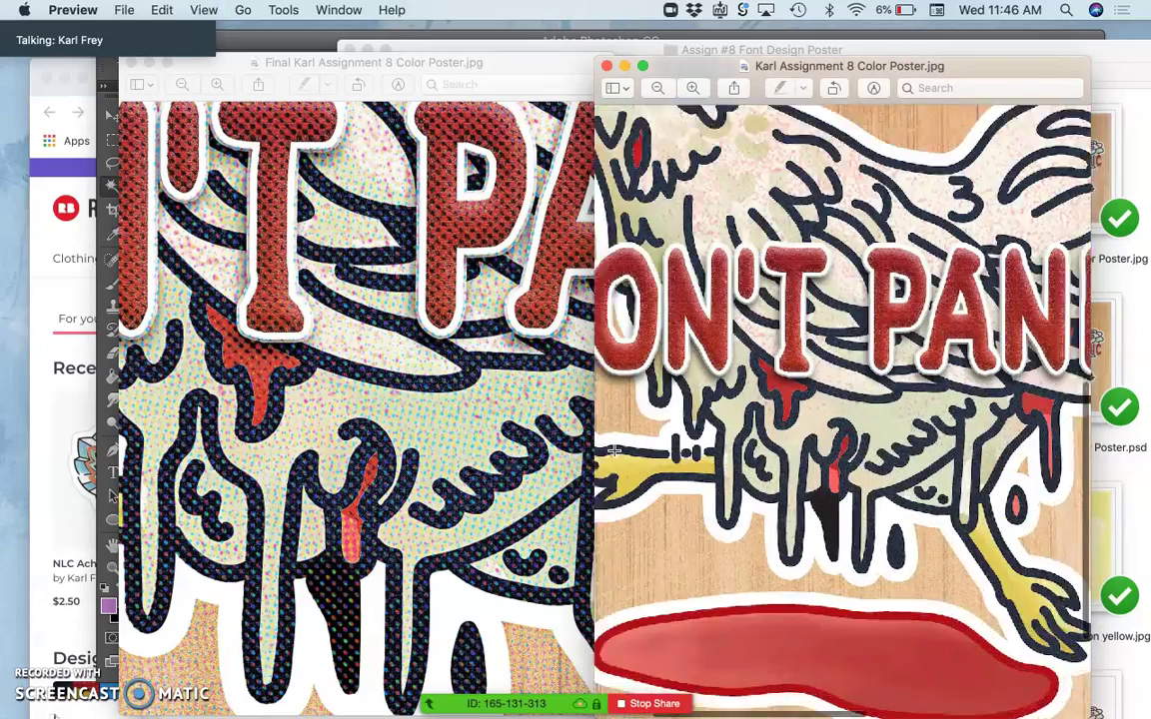
{"action": "key", "text": "super+plus"}
{"action": "key", "text": "super+plus"}
{"action": "key", "text": "super+plus"}
{"action": "key", "text": "super+plus"}
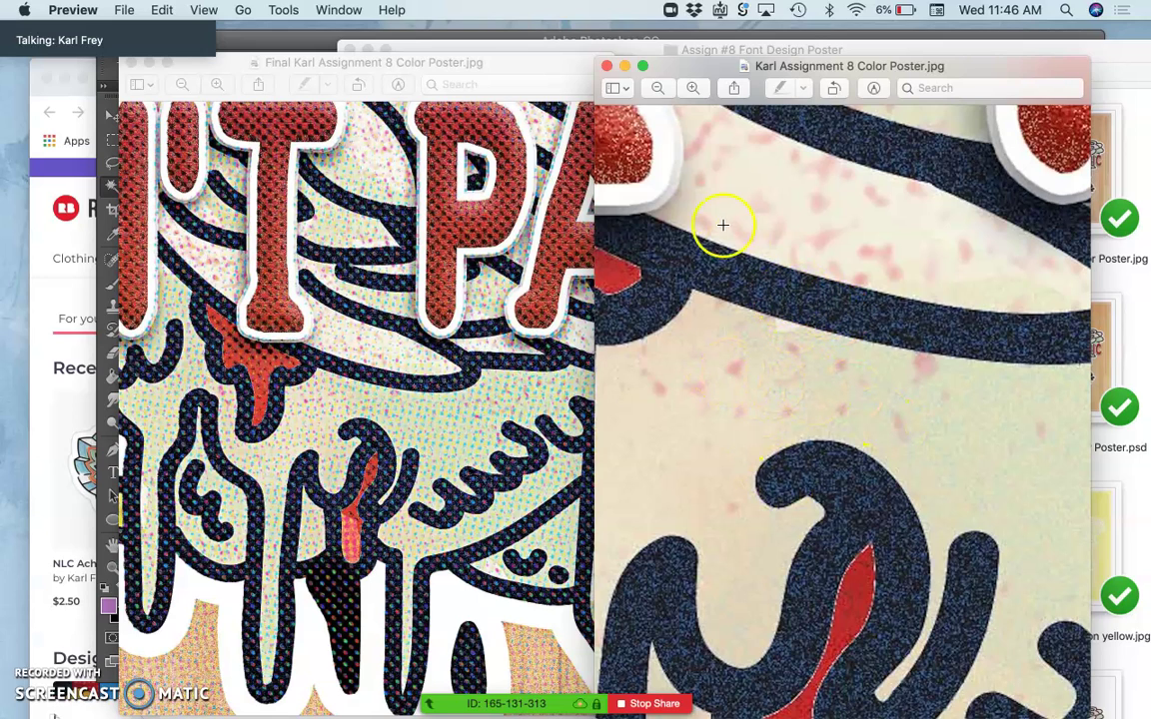
{"action": "key", "text": "super+minus"}
{"action": "key", "text": "super+minus"}
{"action": "key", "text": "super+minus"}
{"action": "key", "text": "super+minus"}
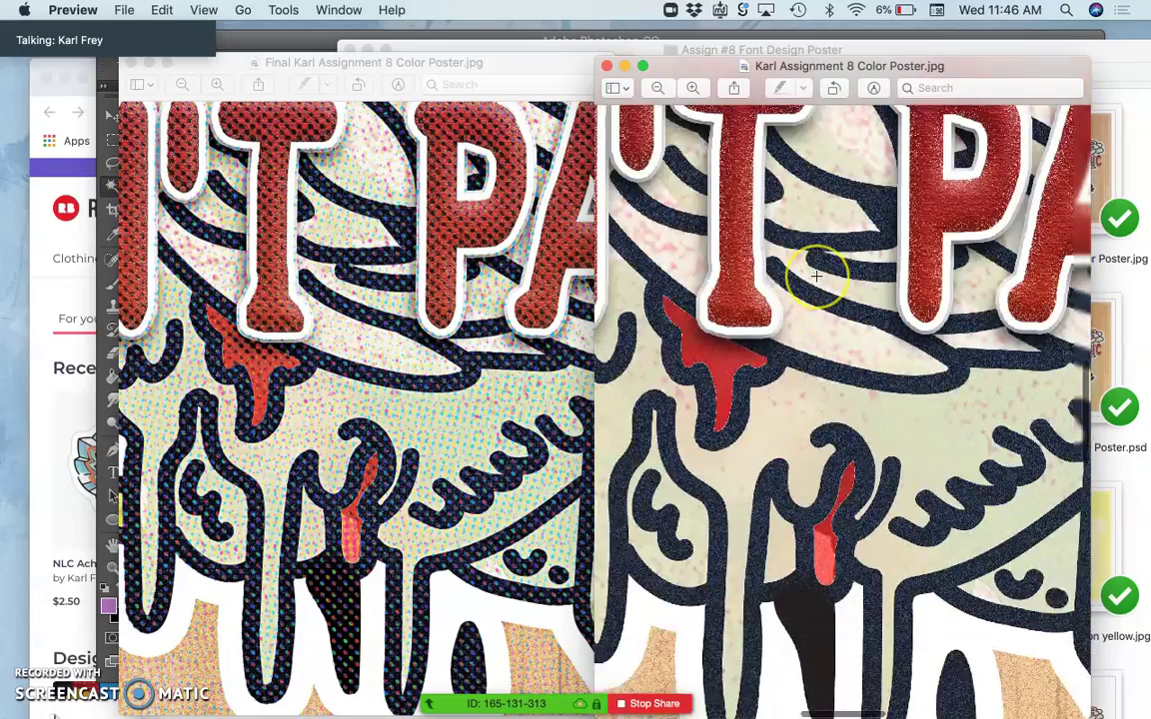
{"action": "key", "text": "super+minus"}
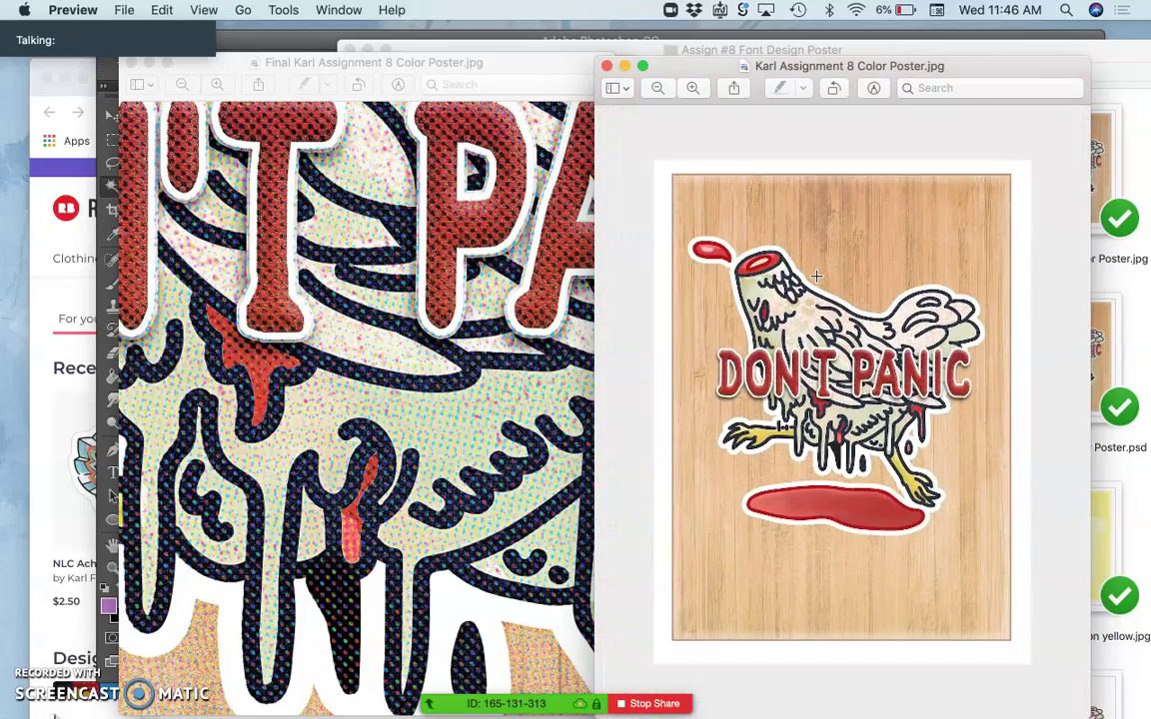
{"action": "key", "text": "super+minus"}
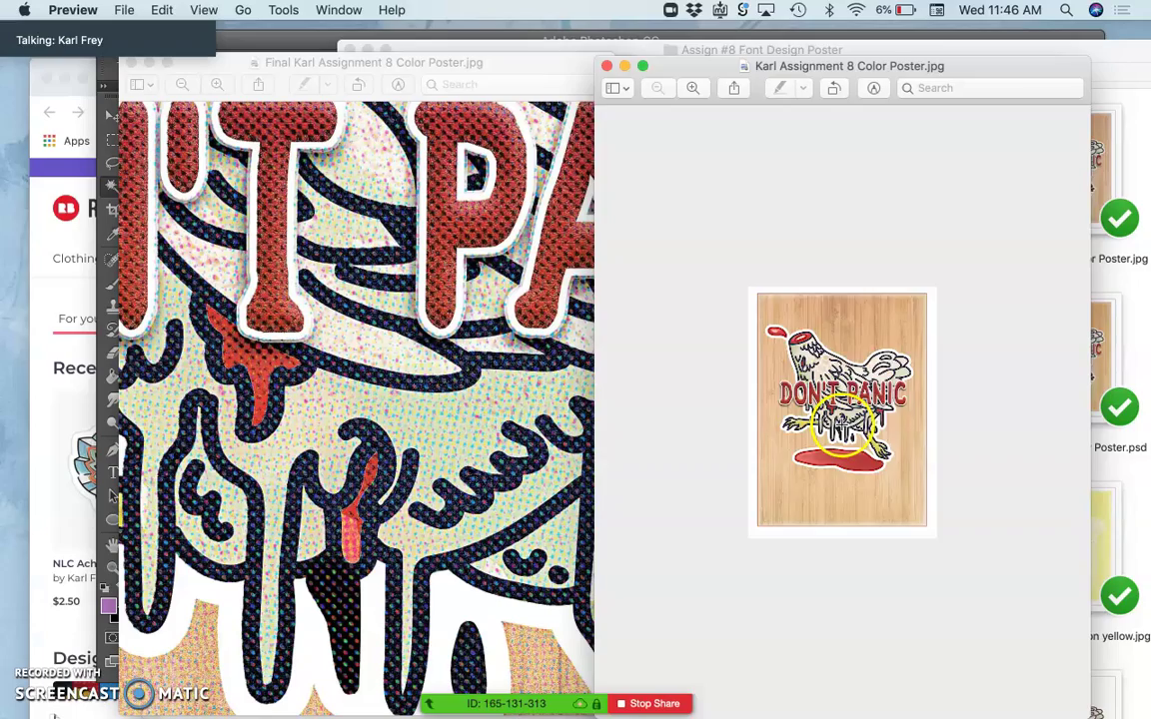
{"action": "key", "text": "super+plus"}
{"action": "key", "text": "super+plus"}
{"action": "key", "text": "super+plus"}
{"action": "key", "text": "super+plus"}
{"action": "key", "text": "super+plus"}
{"action": "key", "text": "super+plus"}
{"action": "key", "text": "super+plus"}
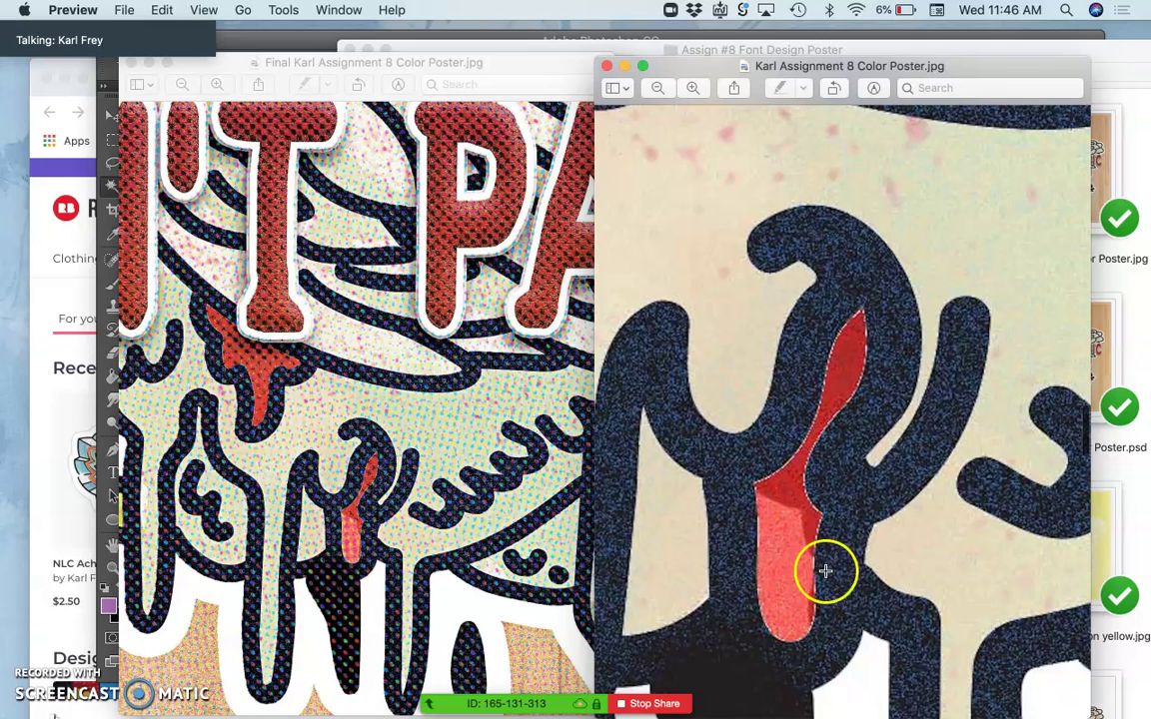
{"action": "scroll", "coordinate": [797, 576], "scroll_direction": "down", "scroll_amount": 2}
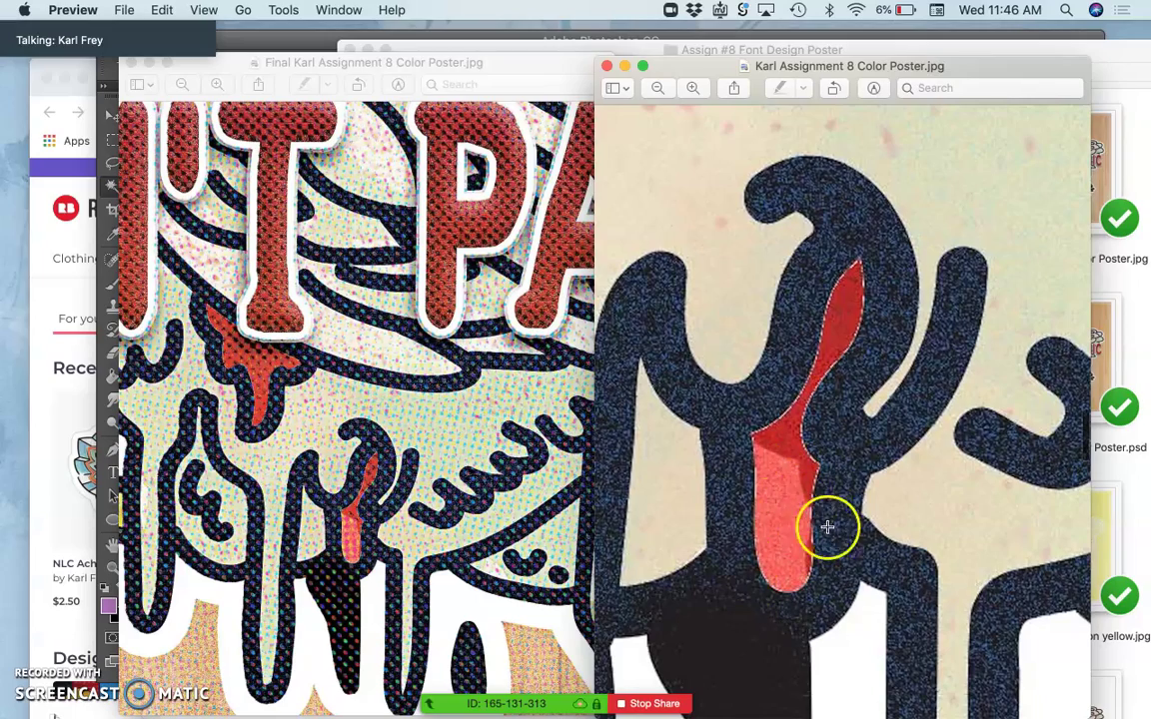
{"action": "left_click", "coordinate": [405, 458]}
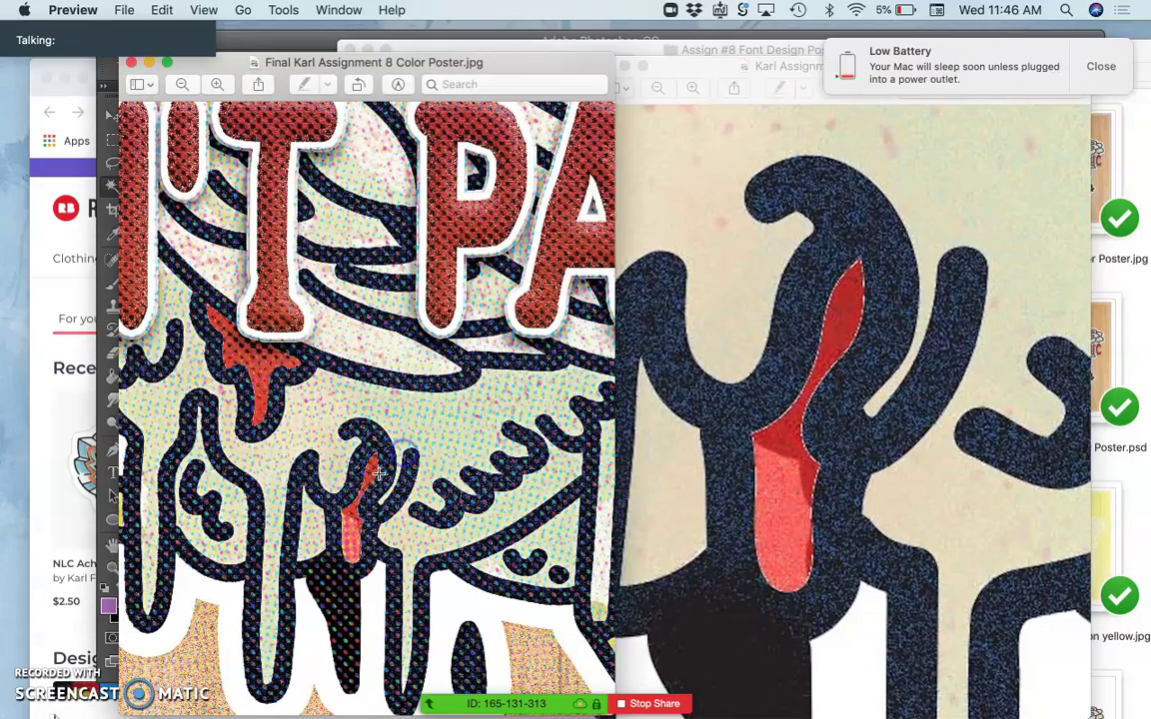
{"action": "scroll", "coordinate": [380, 473], "scroll_direction": "up", "scroll_amount": 5}
{"action": "left_click", "coordinate": [372, 500]}
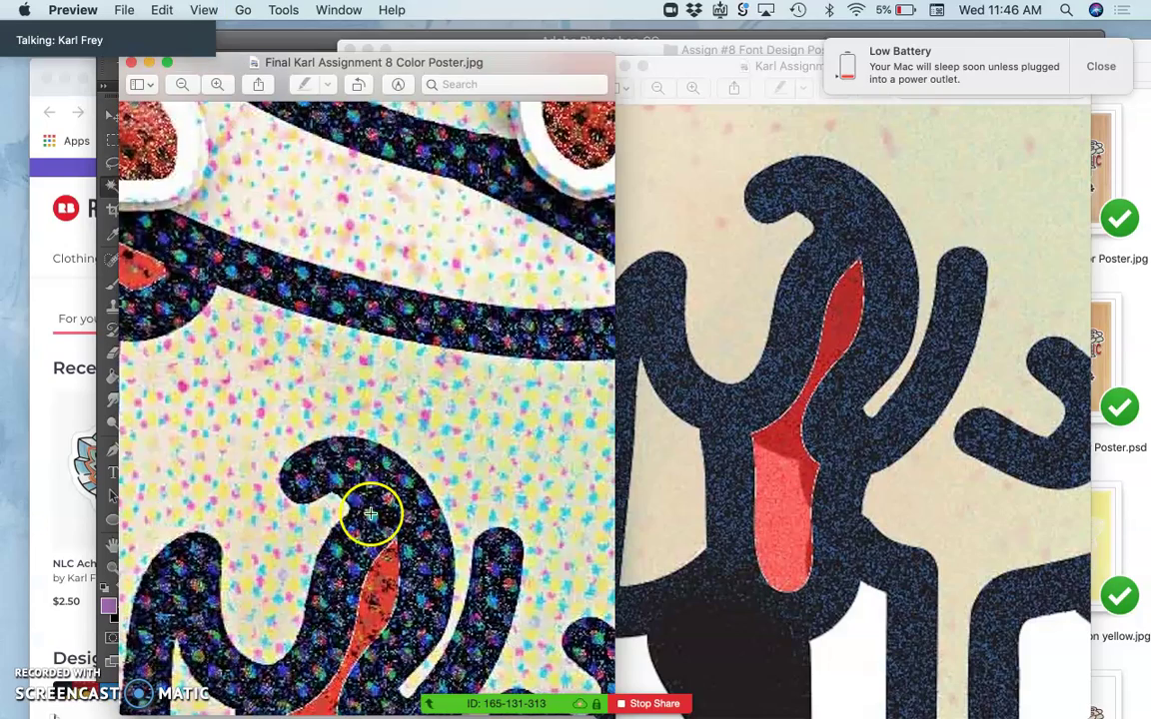
{"action": "scroll", "coordinate": [370, 513], "scroll_direction": "down", "scroll_amount": 5}
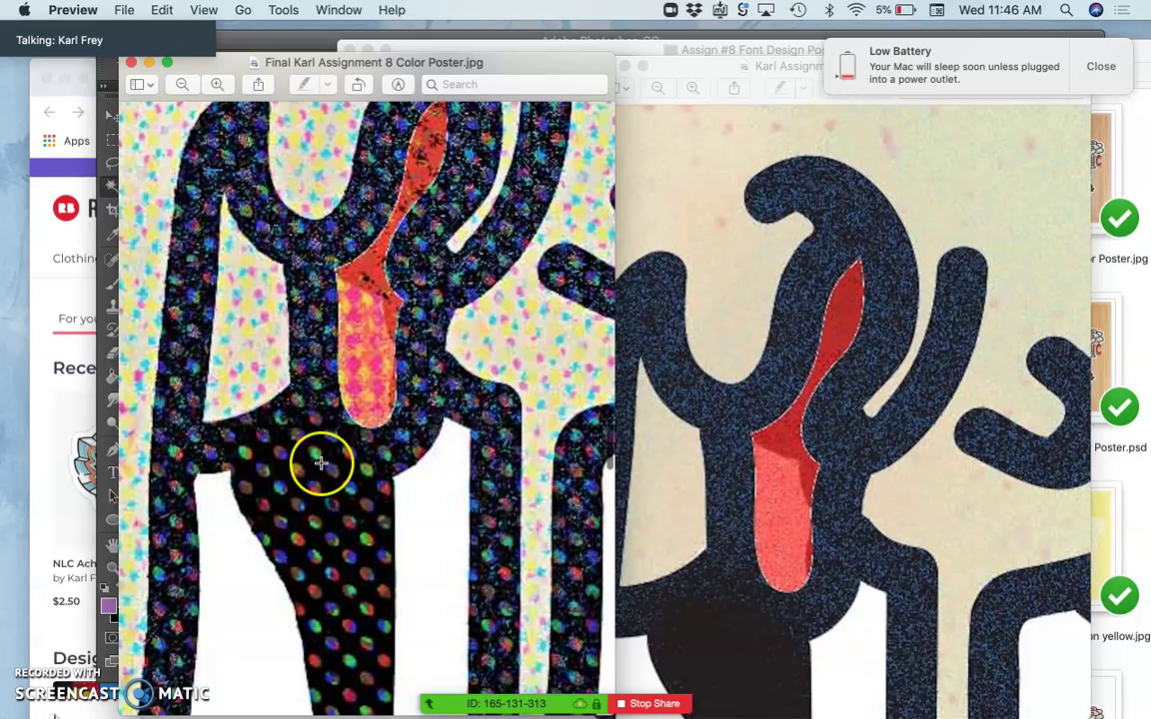
{"action": "left_click", "coordinate": [1101, 67]}
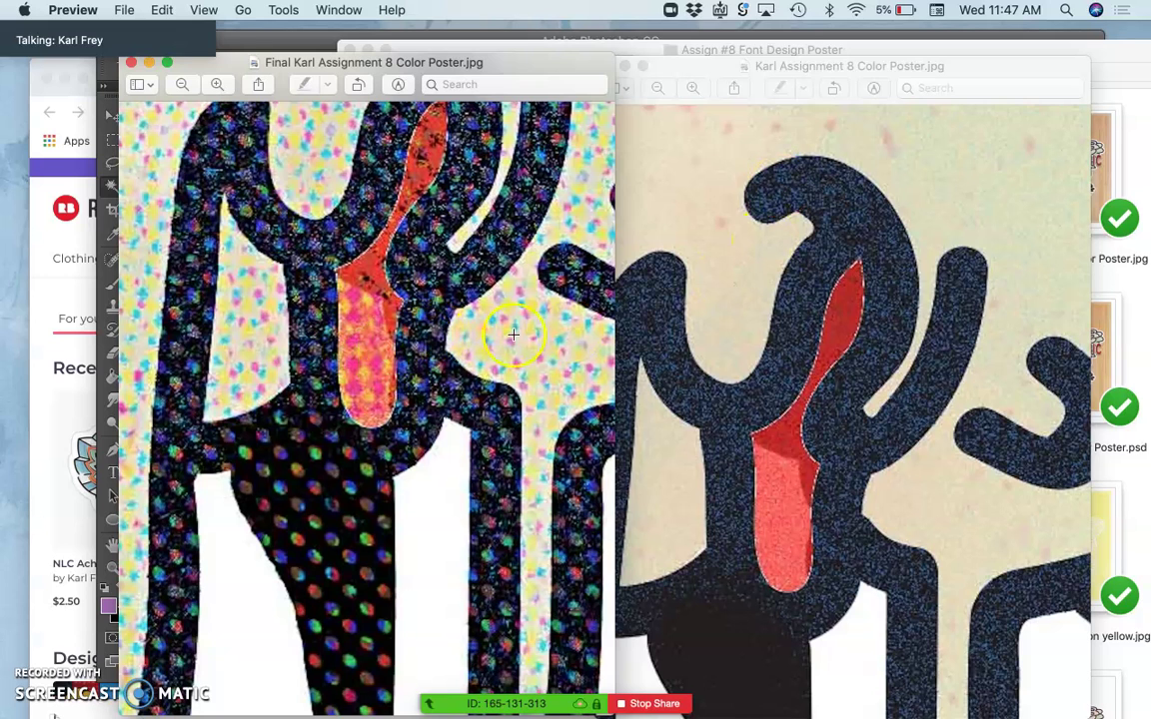
{"action": "left_click", "coordinate": [684, 66]}
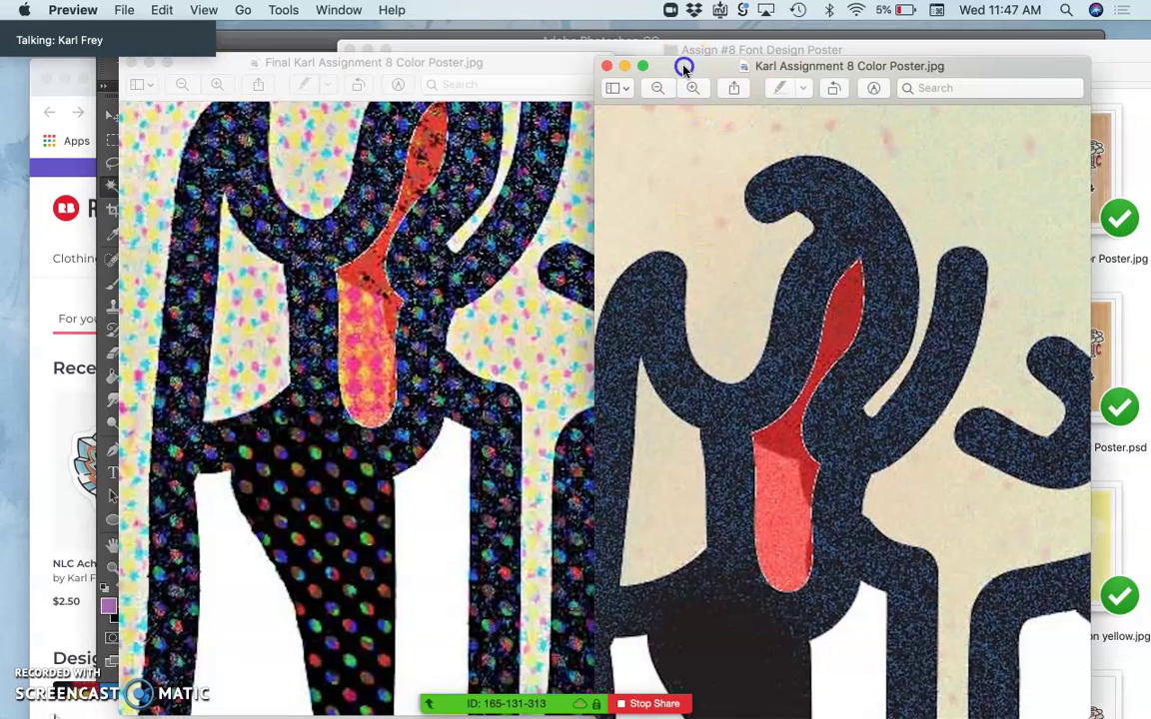
Step: Close the other poster version's window and the earlier poster document in Photoshop
{"action": "left_click", "coordinate": [606, 66]}
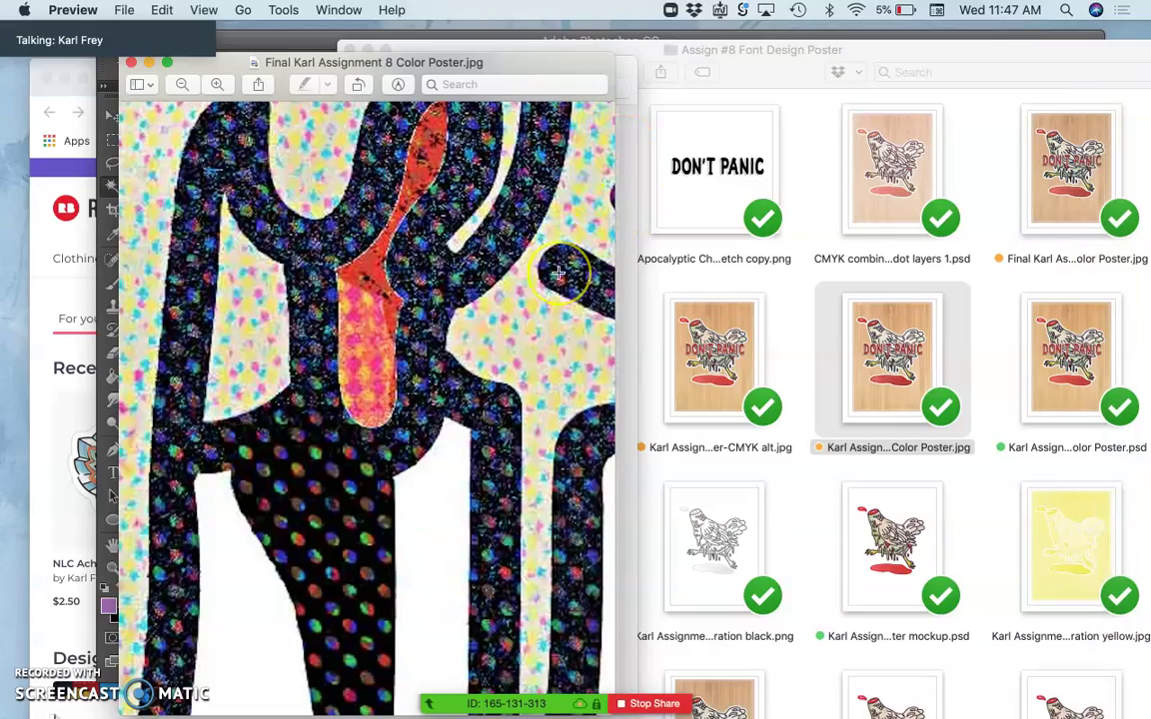
{"action": "scroll", "coordinate": [559, 270], "scroll_direction": "down", "scroll_amount": 5}
{"action": "scroll", "coordinate": [559, 271], "scroll_direction": "down", "scroll_amount": 3}
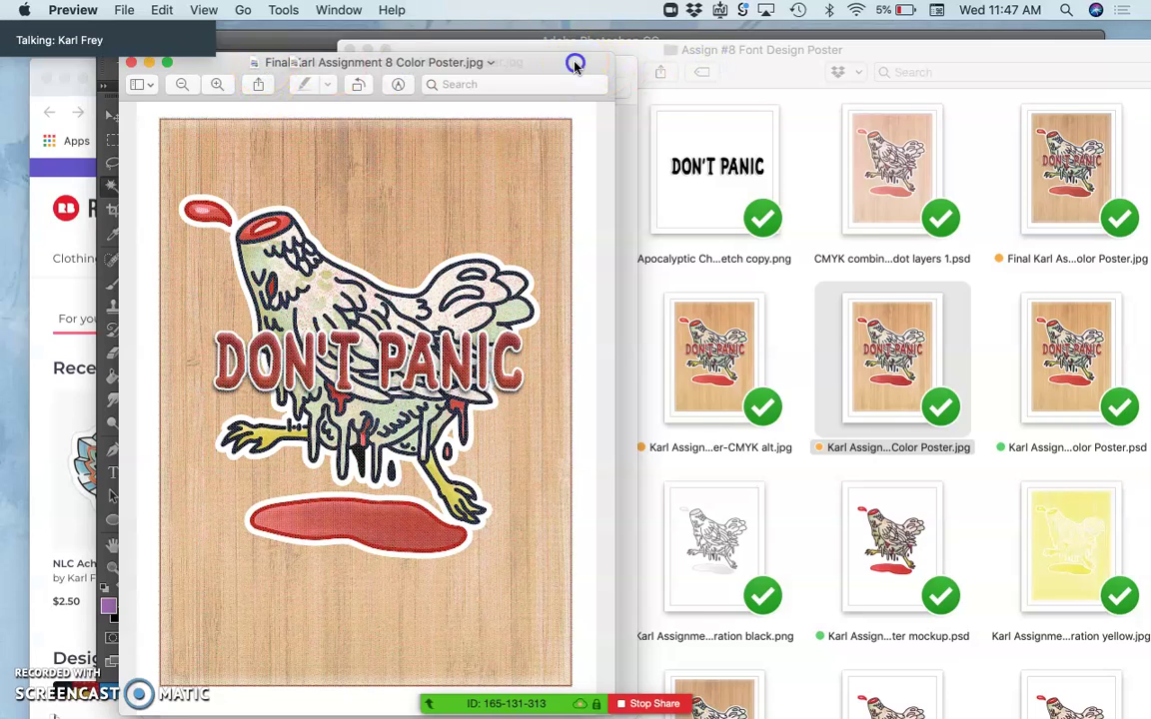
{"action": "left_click_drag", "start_coordinate": [576, 60], "coordinate": [804, 38]}
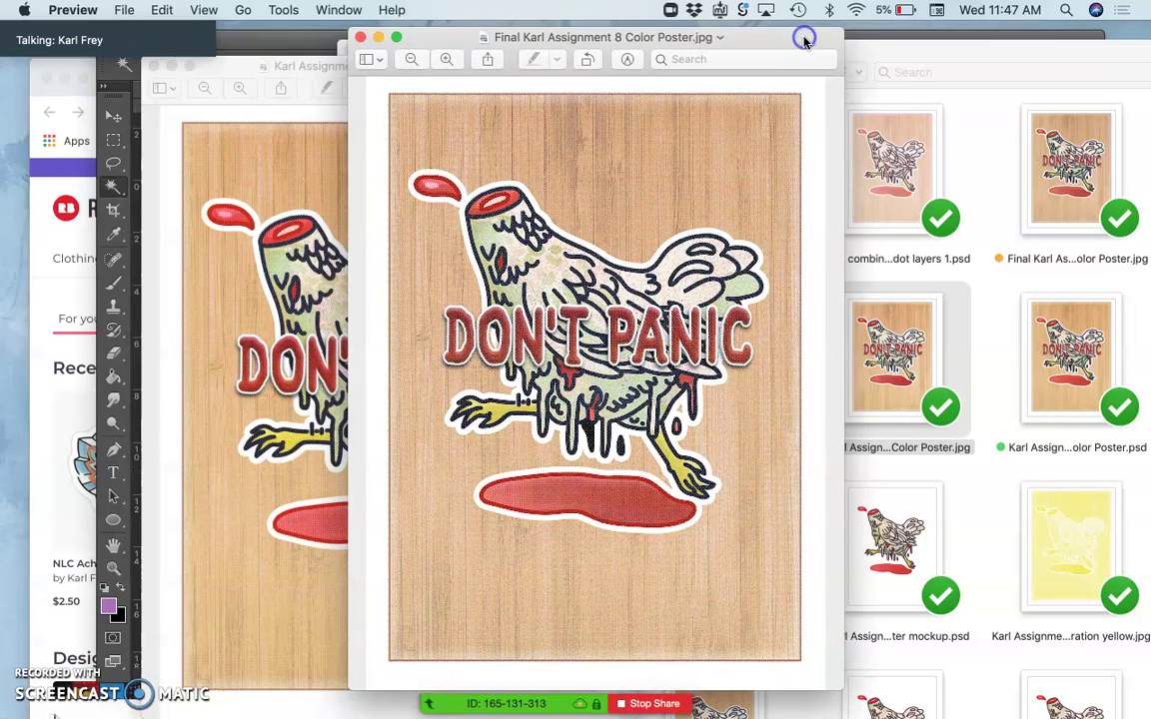
{"action": "left_click", "coordinate": [158, 64]}
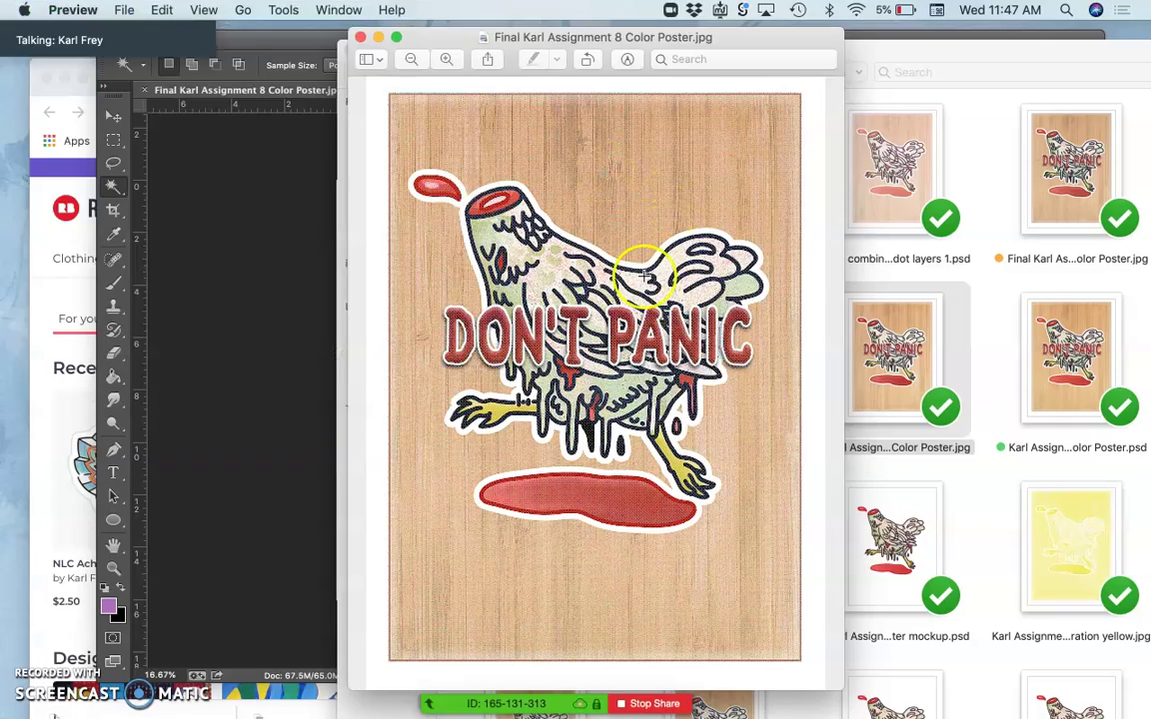
Step: Zoom into the Final poster and scroll across its halftone dots and letter edges
{"action": "key", "text": "super+equal"}
{"action": "key", "text": "super+equal"}
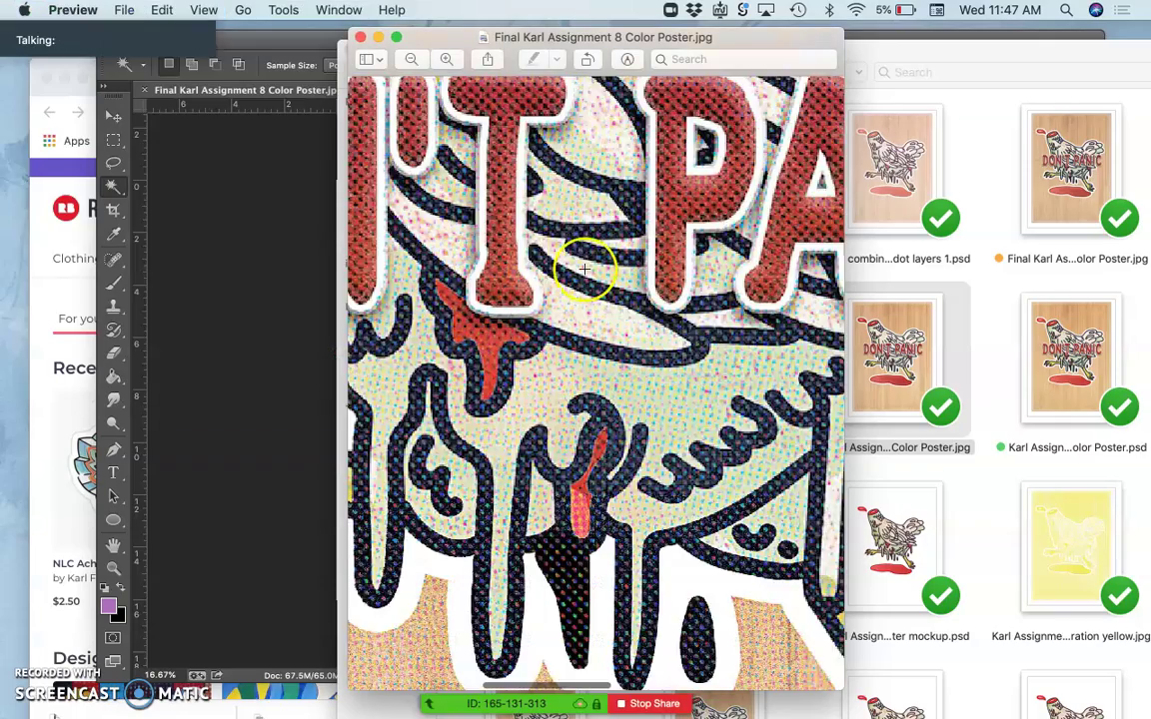
{"action": "scroll", "coordinate": [570, 257], "scroll_direction": "down", "scroll_amount": 3}
{"action": "scroll", "coordinate": [573, 266], "scroll_direction": "up", "scroll_amount": 5}
{"action": "scroll", "coordinate": [573, 266], "scroll_direction": "up", "scroll_amount": 10}
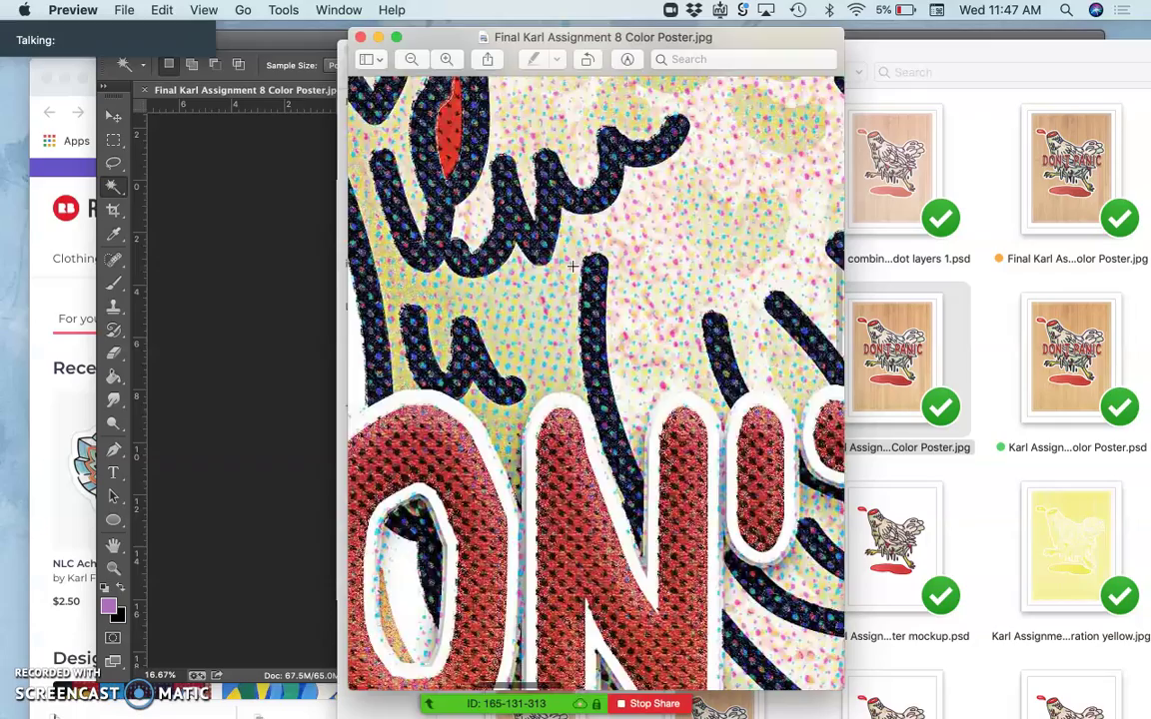
{"action": "scroll", "coordinate": [572, 266], "scroll_direction": "up", "scroll_amount": 10}
{"action": "scroll", "coordinate": [572, 266], "scroll_direction": "left", "scroll_amount": 8}
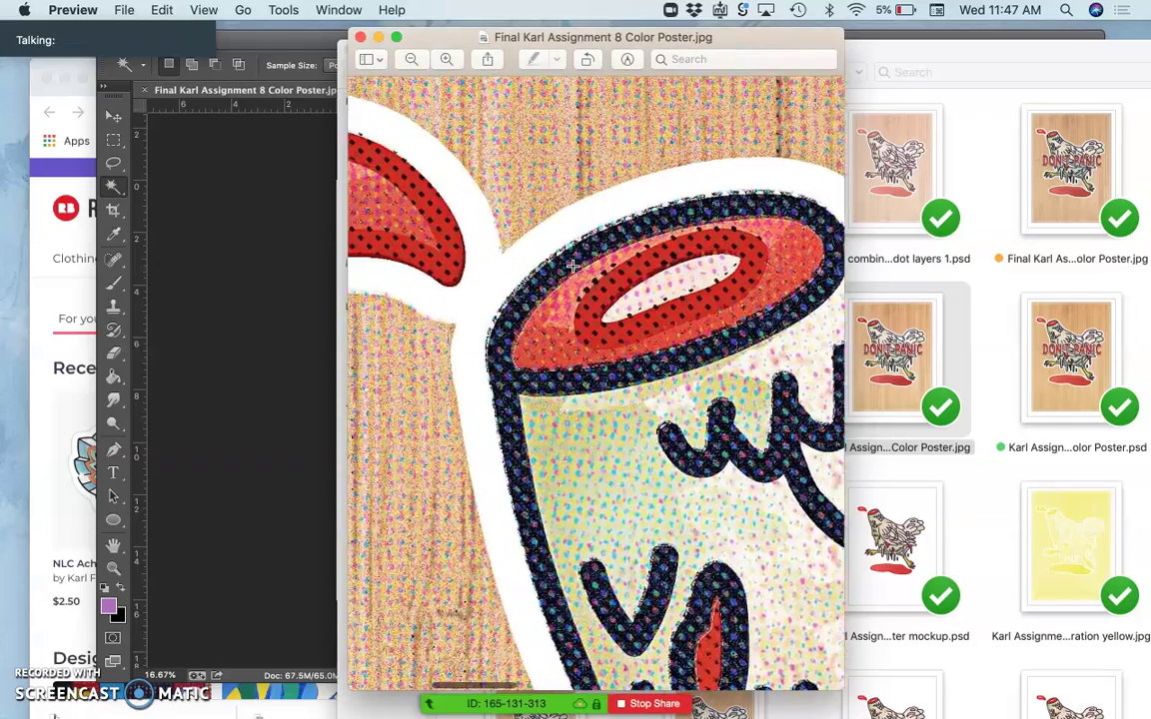
{"action": "scroll", "coordinate": [573, 266], "scroll_direction": "right", "scroll_amount": 8}
{"action": "scroll", "coordinate": [573, 266], "scroll_direction": "down", "scroll_amount": 4}
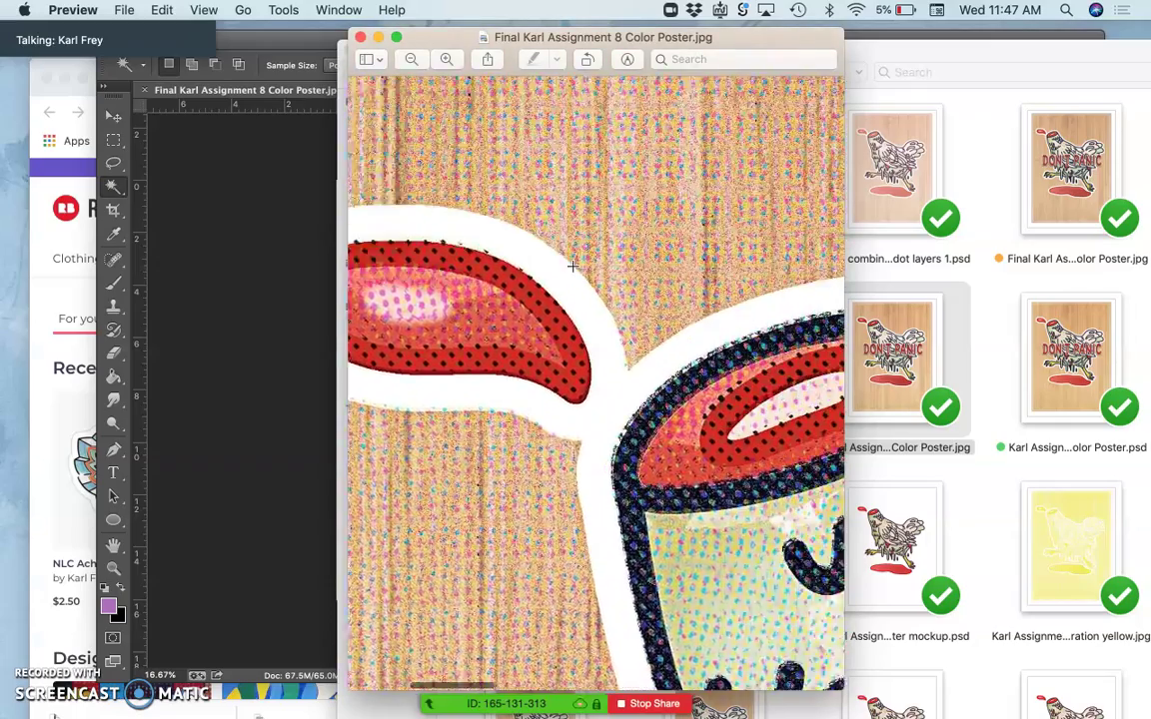
{"action": "scroll", "coordinate": [572, 266], "scroll_direction": "down", "scroll_amount": 5}
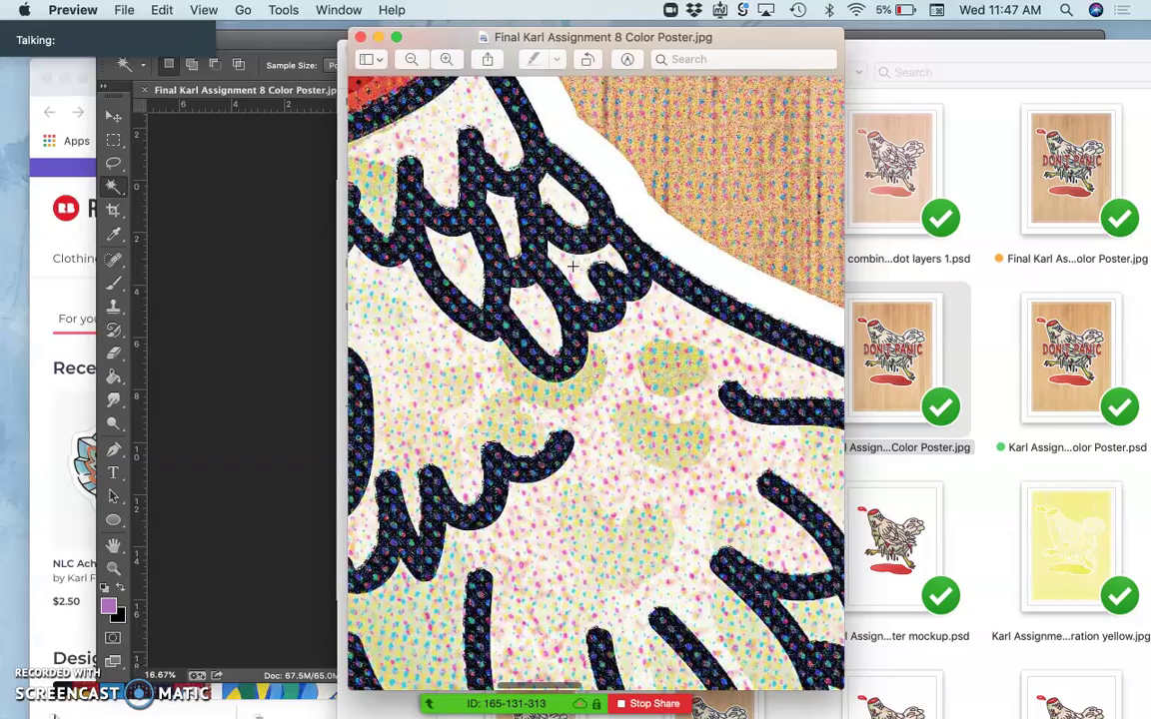
{"action": "scroll", "coordinate": [573, 266], "scroll_direction": "down", "scroll_amount": 6}
{"action": "scroll", "coordinate": [573, 266], "scroll_direction": "down", "scroll_amount": 5}
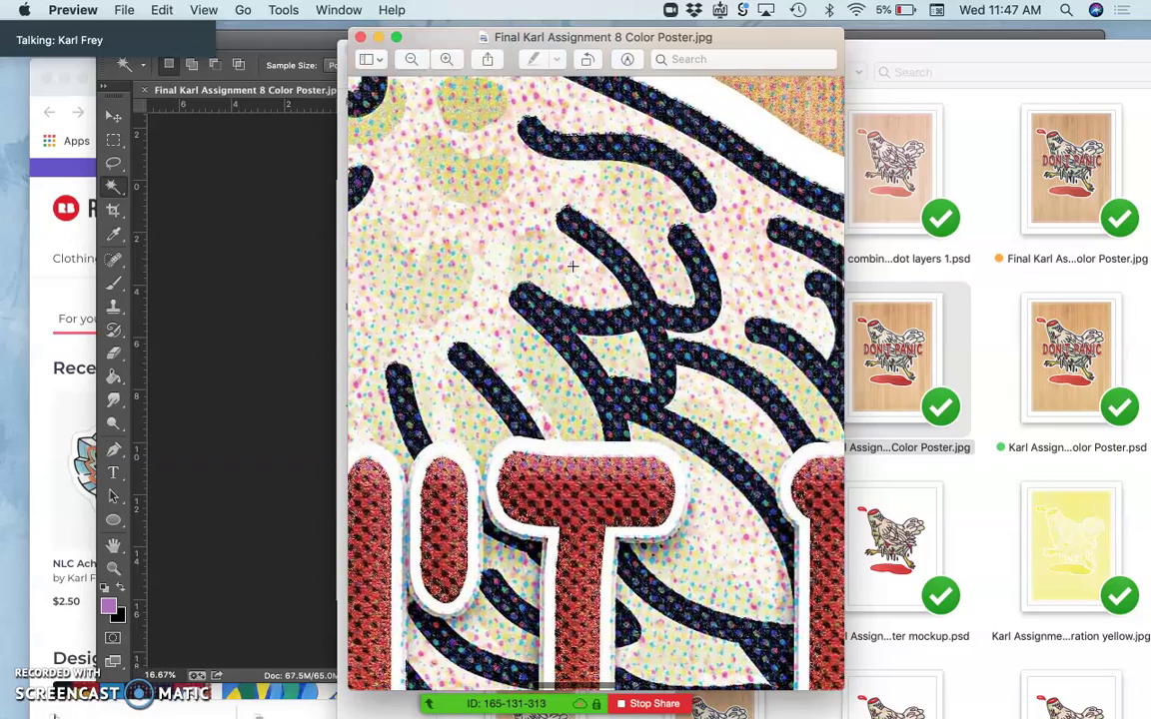
Step: Continue inspecting the lower-right lettering, then zoom out to the full page
{"action": "scroll", "coordinate": [573, 266], "scroll_direction": "right", "scroll_amount": 3}
{"action": "scroll", "coordinate": [572, 265], "scroll_direction": "down", "scroll_amount": 8}
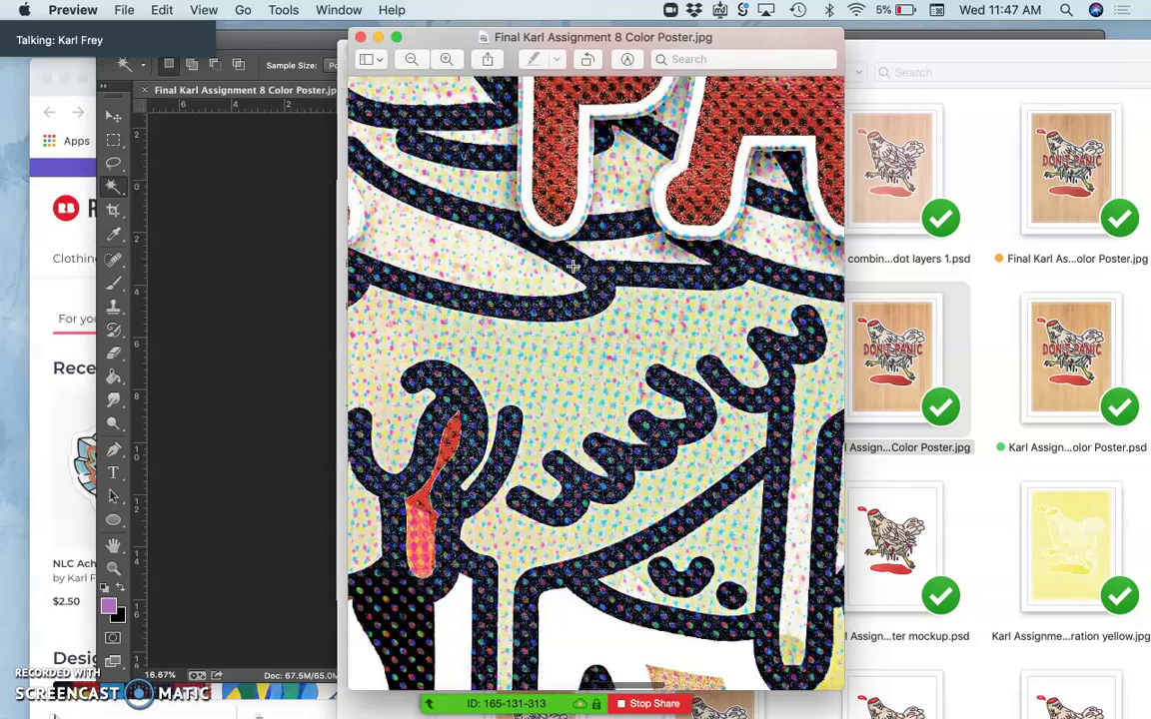
{"action": "scroll", "coordinate": [572, 265], "scroll_direction": "down", "scroll_amount": 10}
{"action": "scroll", "coordinate": [572, 265], "scroll_direction": "right", "scroll_amount": 3}
{"action": "scroll", "coordinate": [573, 266], "scroll_direction": "down", "scroll_amount": 3}
{"action": "scroll", "coordinate": [573, 265], "scroll_direction": "right", "scroll_amount": 5}
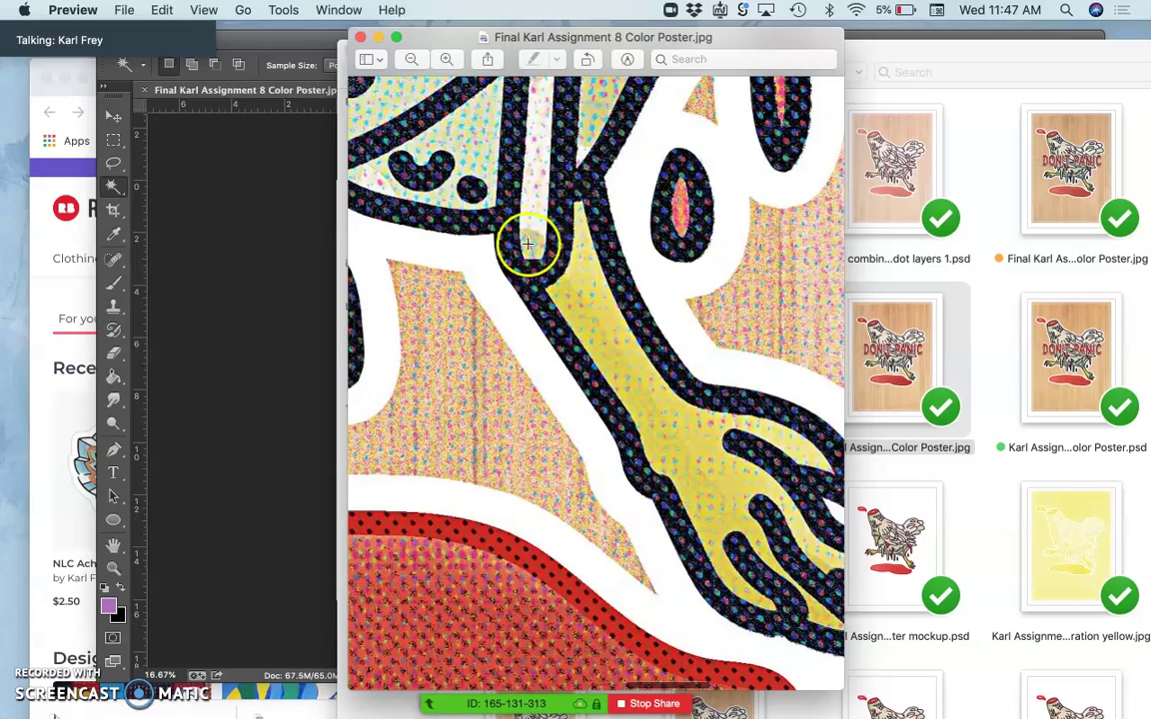
{"action": "scroll", "coordinate": [566, 282], "scroll_direction": "up", "scroll_amount": 10}
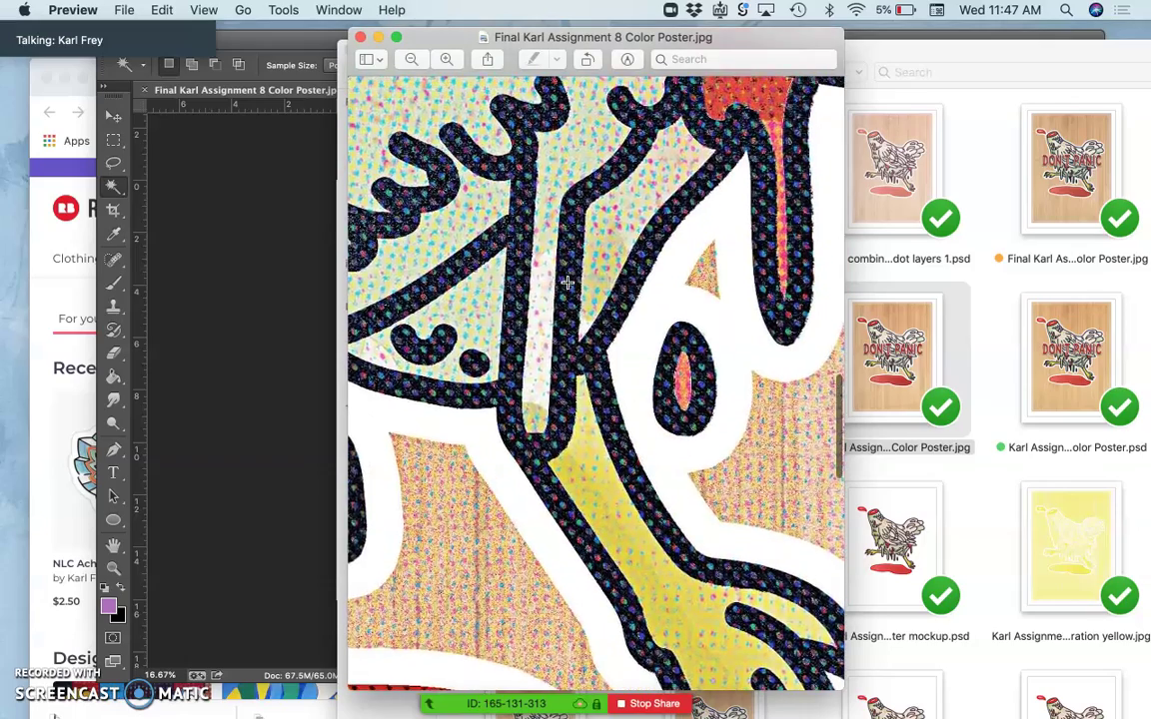
{"action": "scroll", "coordinate": [544, 300], "scroll_direction": "up", "scroll_amount": 10}
{"action": "scroll", "coordinate": [545, 299], "scroll_direction": "left", "scroll_amount": 3}
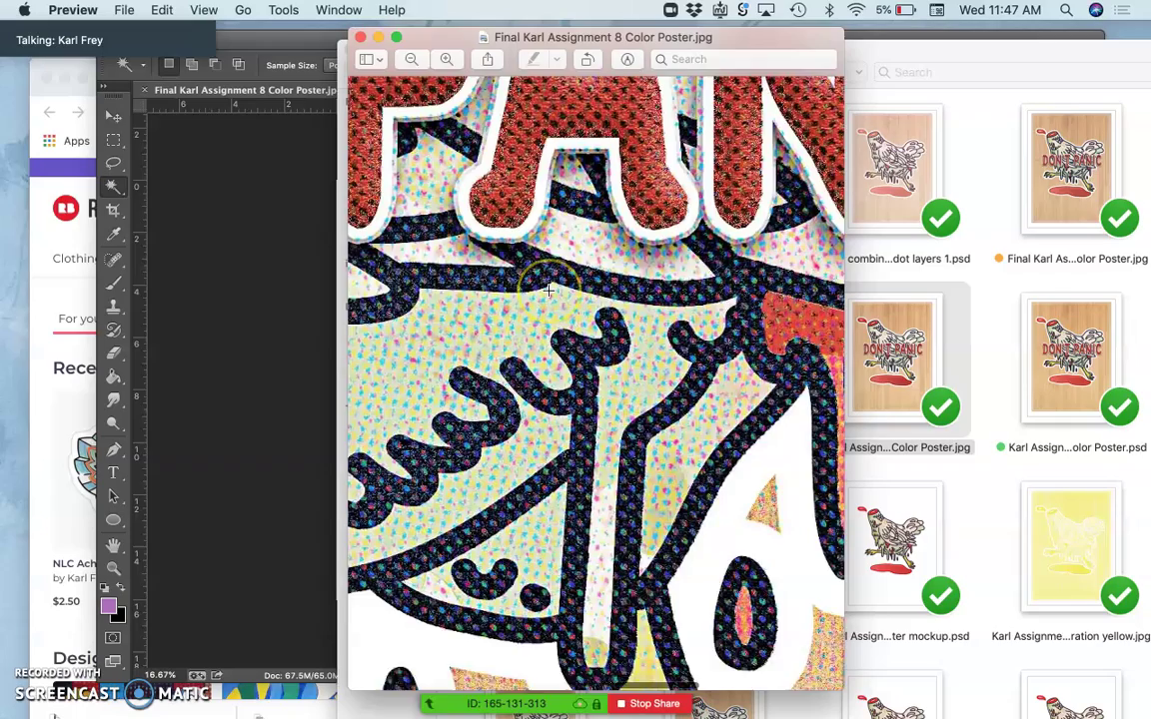
{"action": "scroll", "coordinate": [549, 291], "scroll_direction": "up", "scroll_amount": 15}
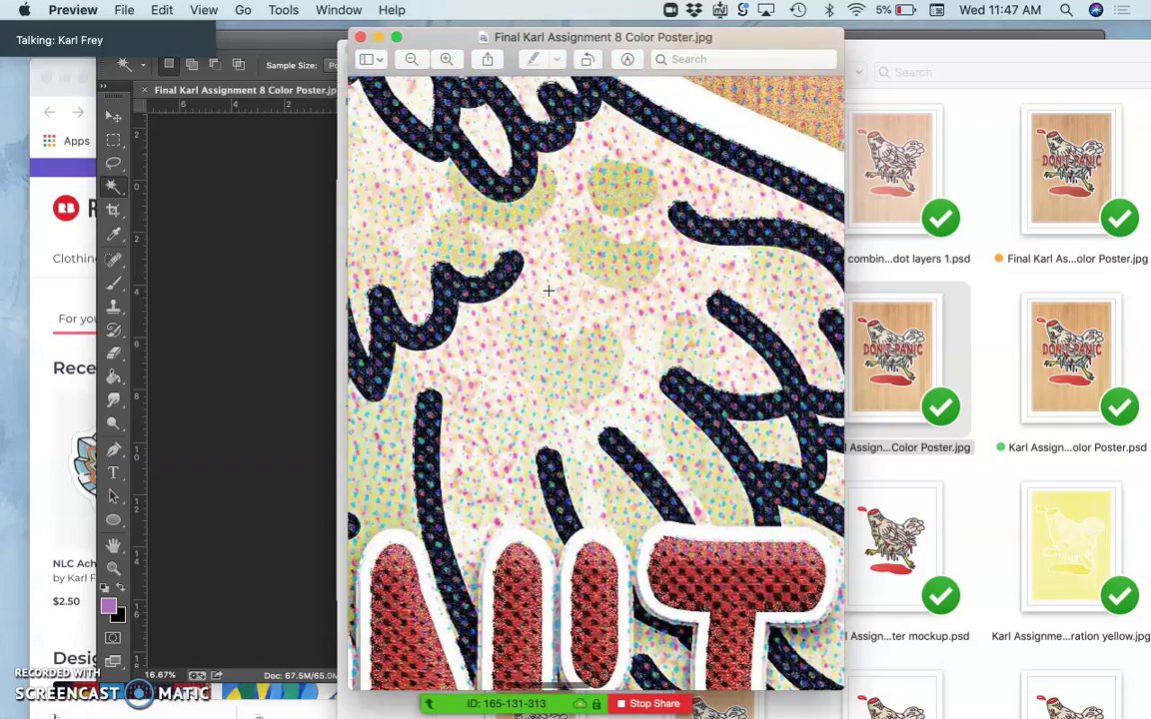
{"action": "key", "text": "super+minus"}
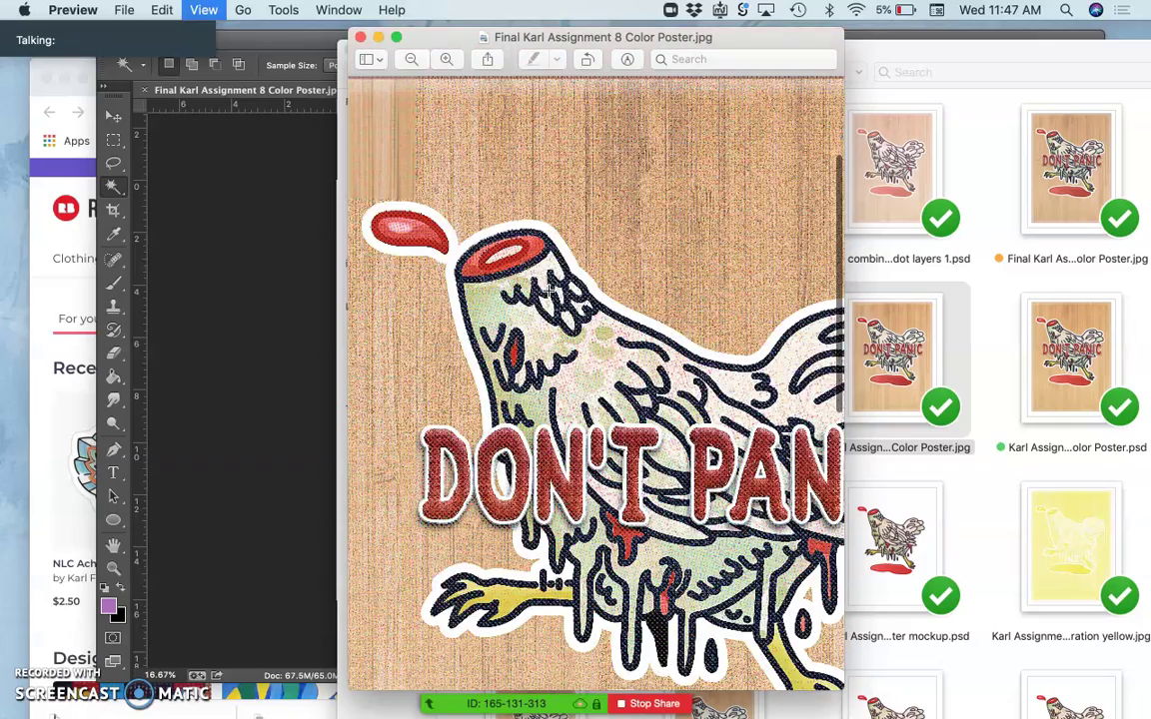
{"action": "key", "text": "super+minus"}
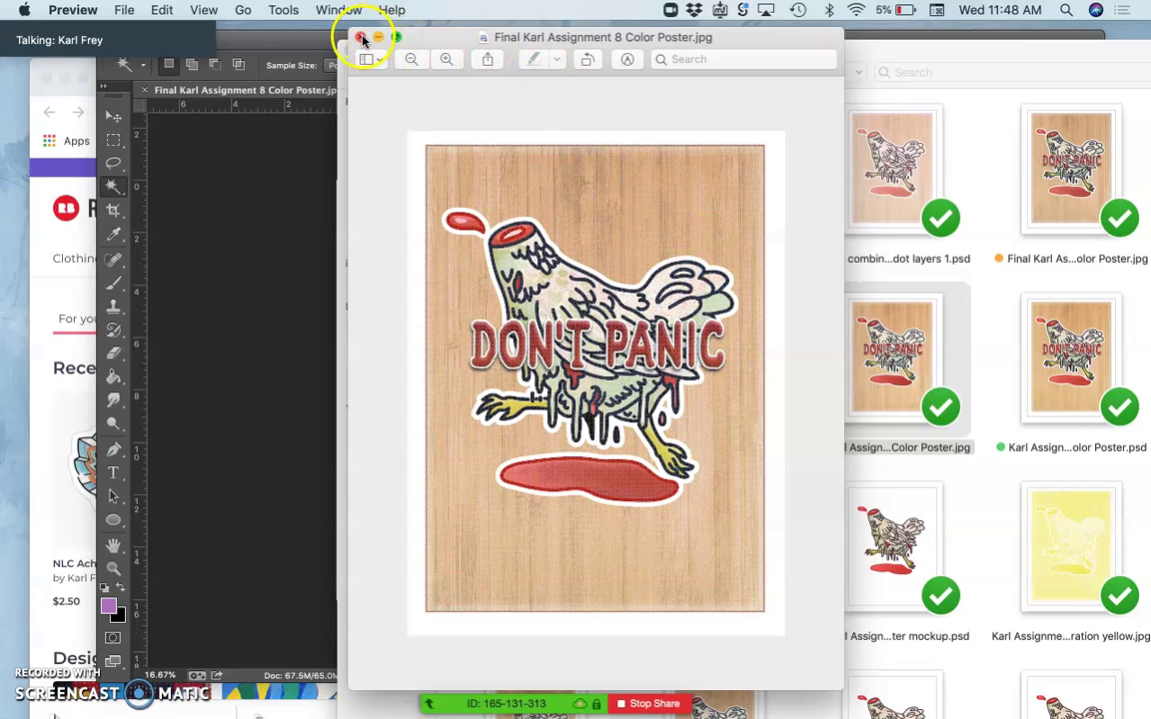
Step: Switch to the Redbubble page in Chrome, then return to Preview and close the poster window
{"action": "left_click", "coordinate": [39, 190]}
{"action": "mouse_move", "coordinate": [386, 337]}
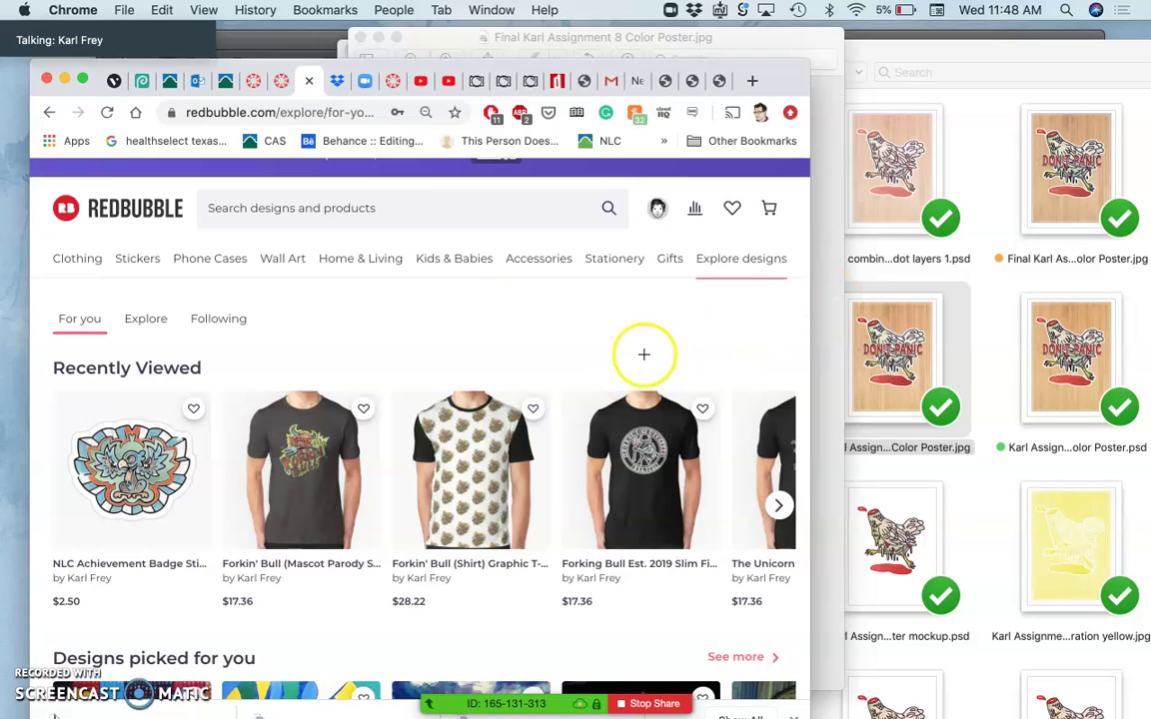
{"action": "key", "text": "super+Tab"}
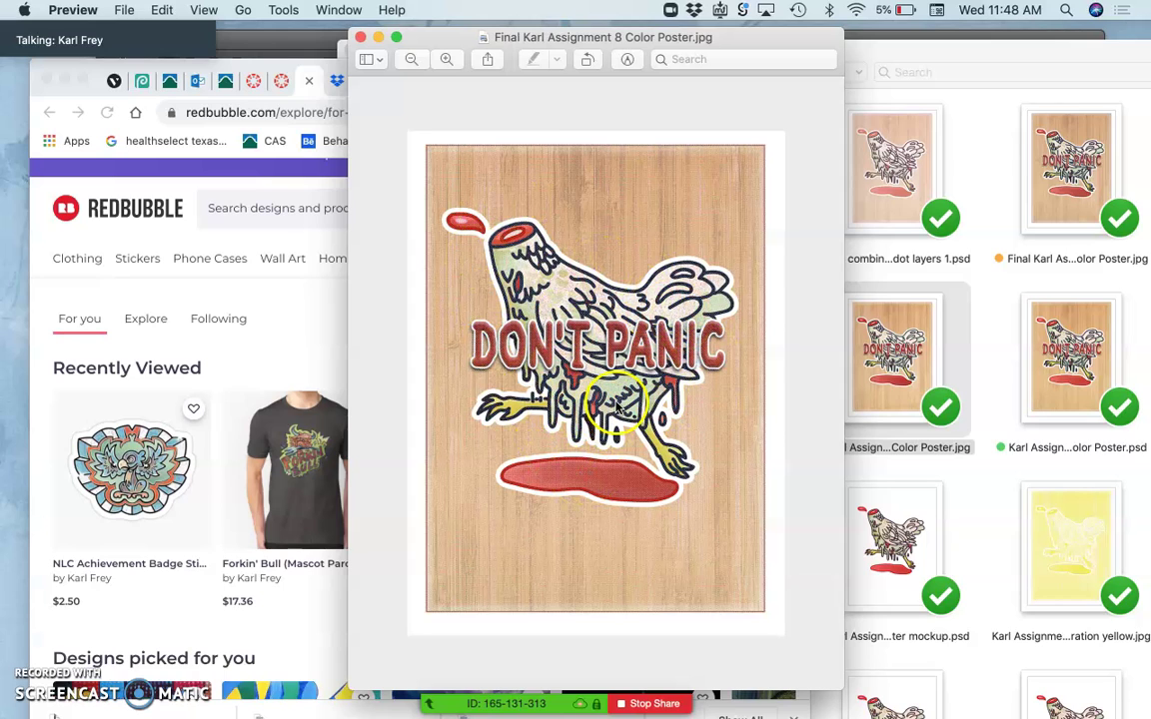
{"action": "left_click", "coordinate": [359, 38]}
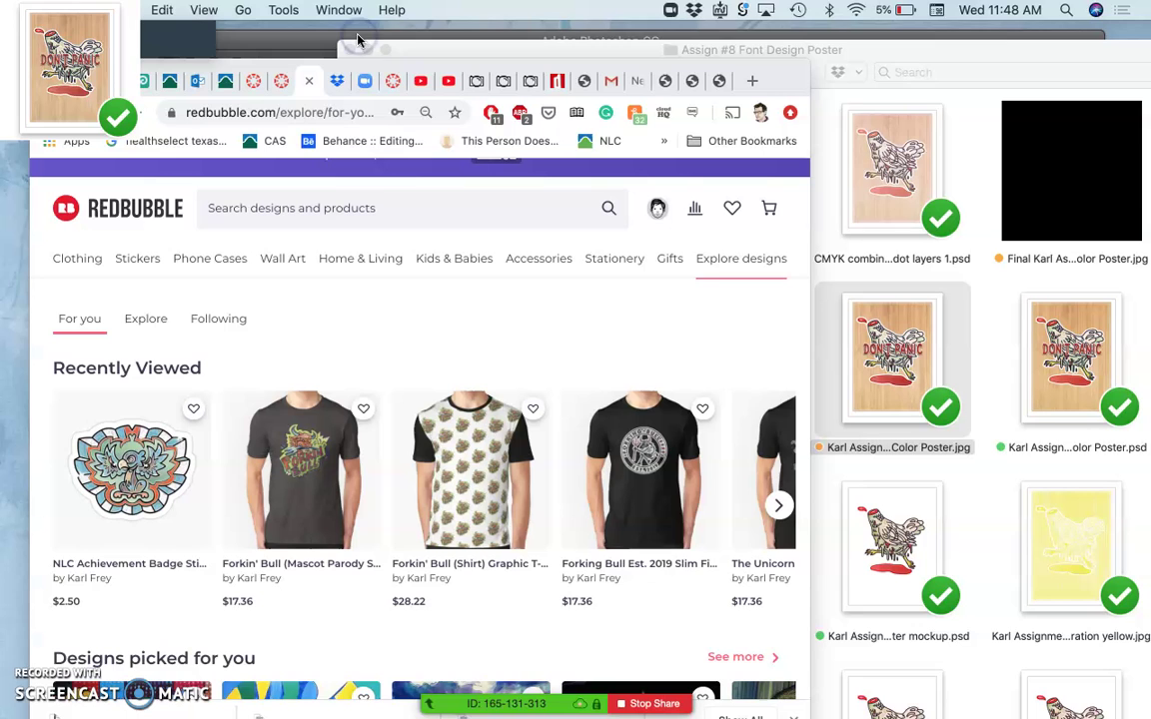
Step: Scroll the Assign #8 Font Design Poster folder and open the RB_ Shirt mockup PNG in Preview
{"action": "left_click", "coordinate": [976, 315]}
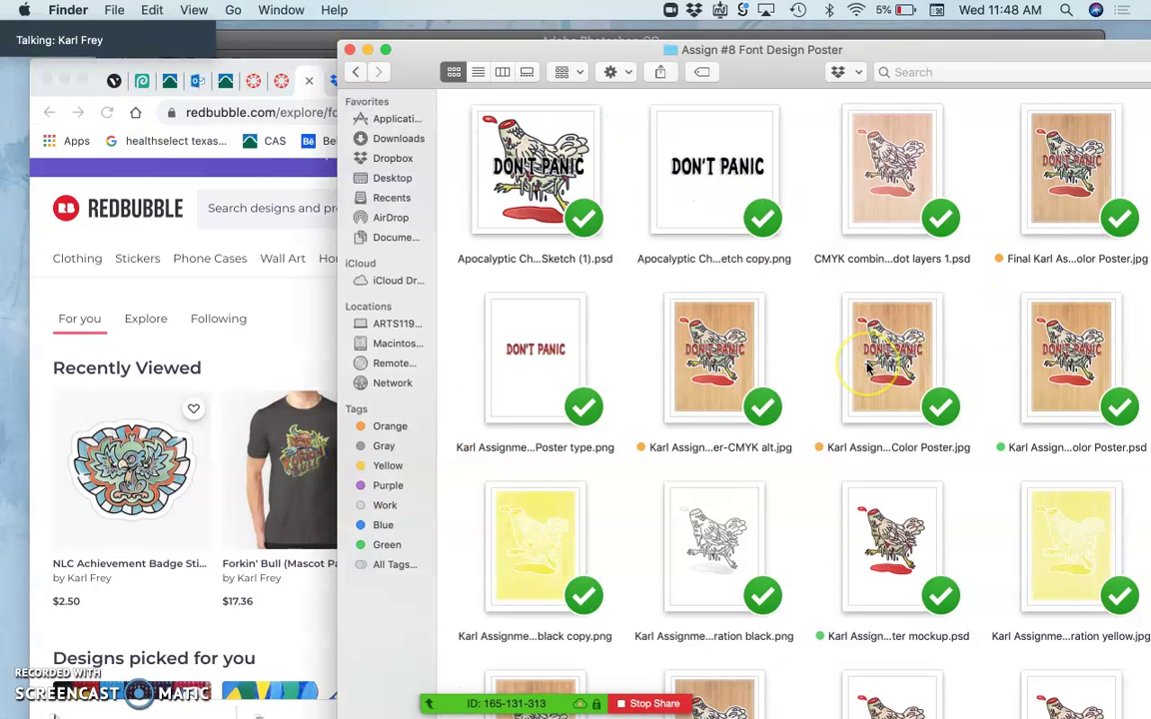
{"action": "scroll", "coordinate": [867, 370], "scroll_direction": "down", "scroll_amount": 5}
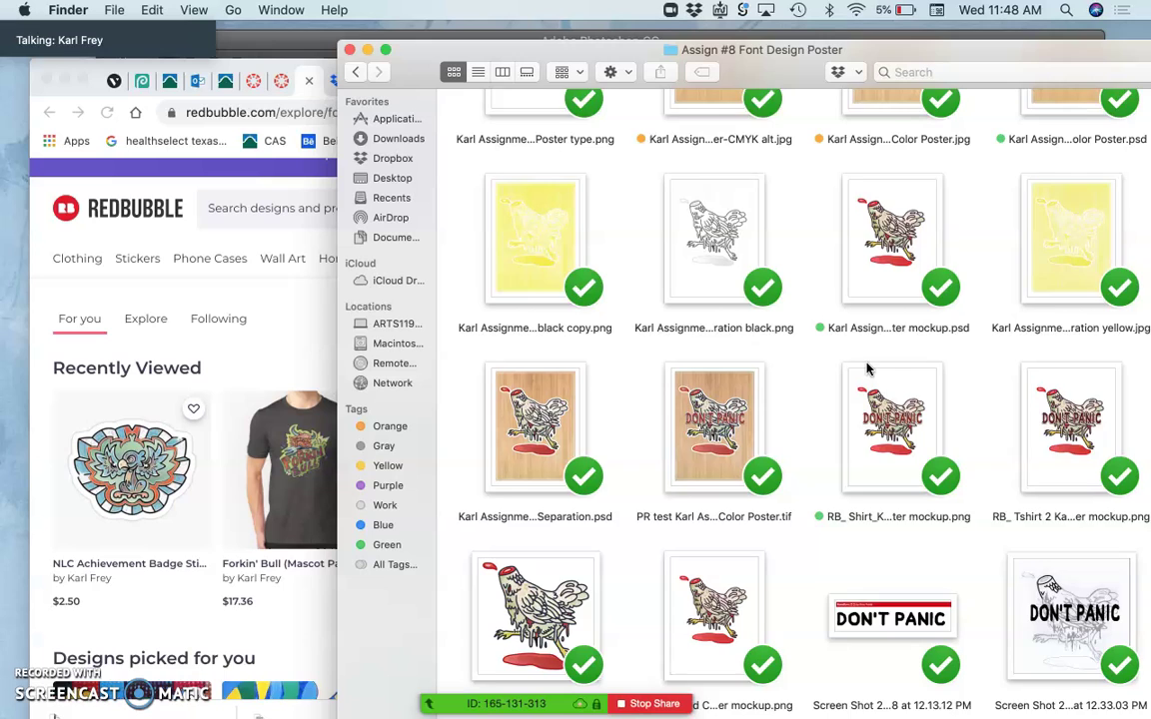
{"action": "double_click", "coordinate": [897, 410]}
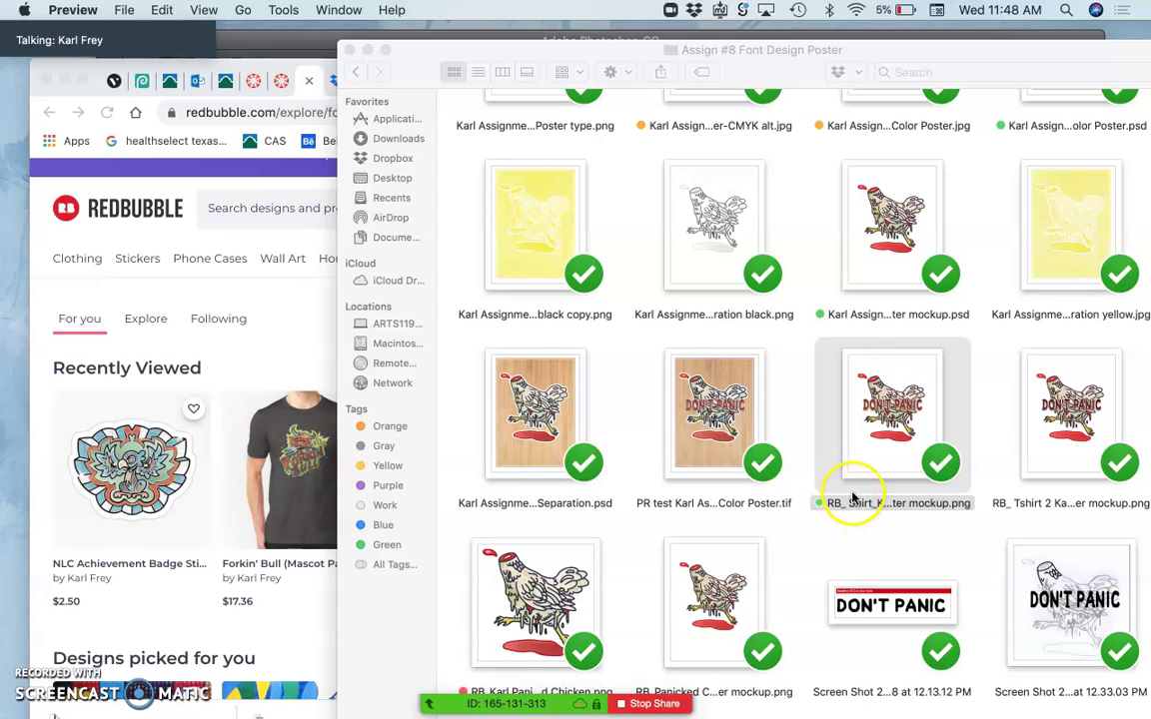
{"action": "double_click", "coordinate": [896, 410]}
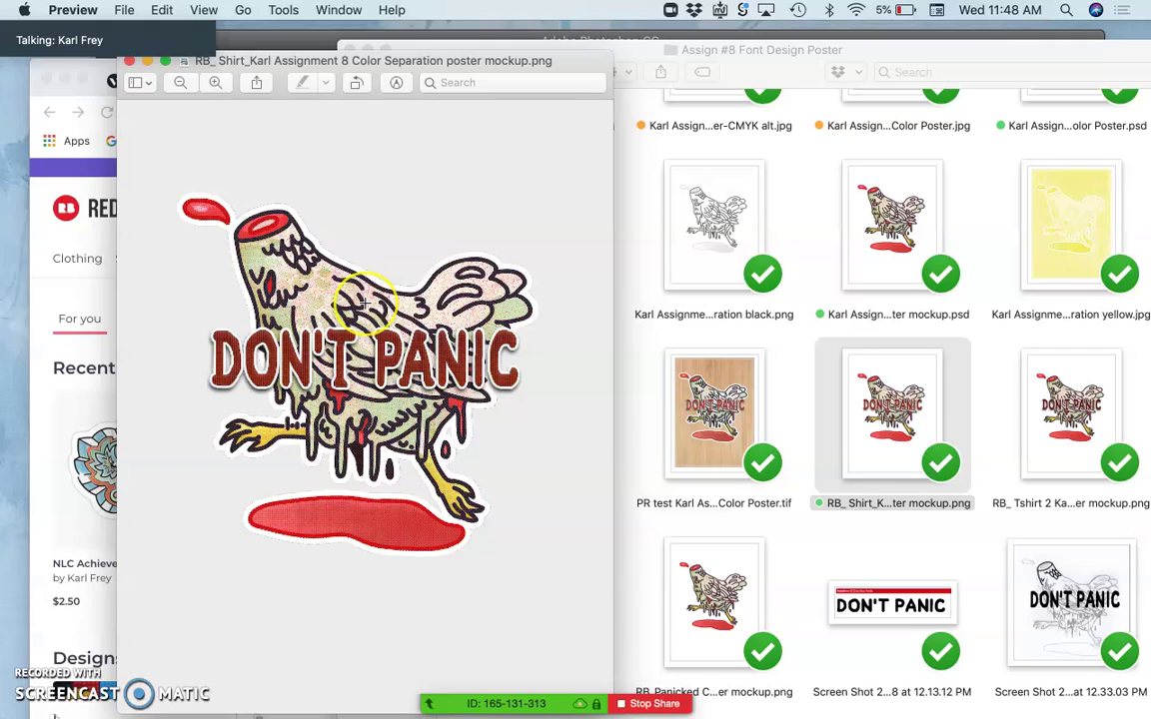
Step: Zoom into the shirt mockup's DON'T PANIC lettering, then return to the design folder's top files
{"action": "key", "text": "super+equal"}
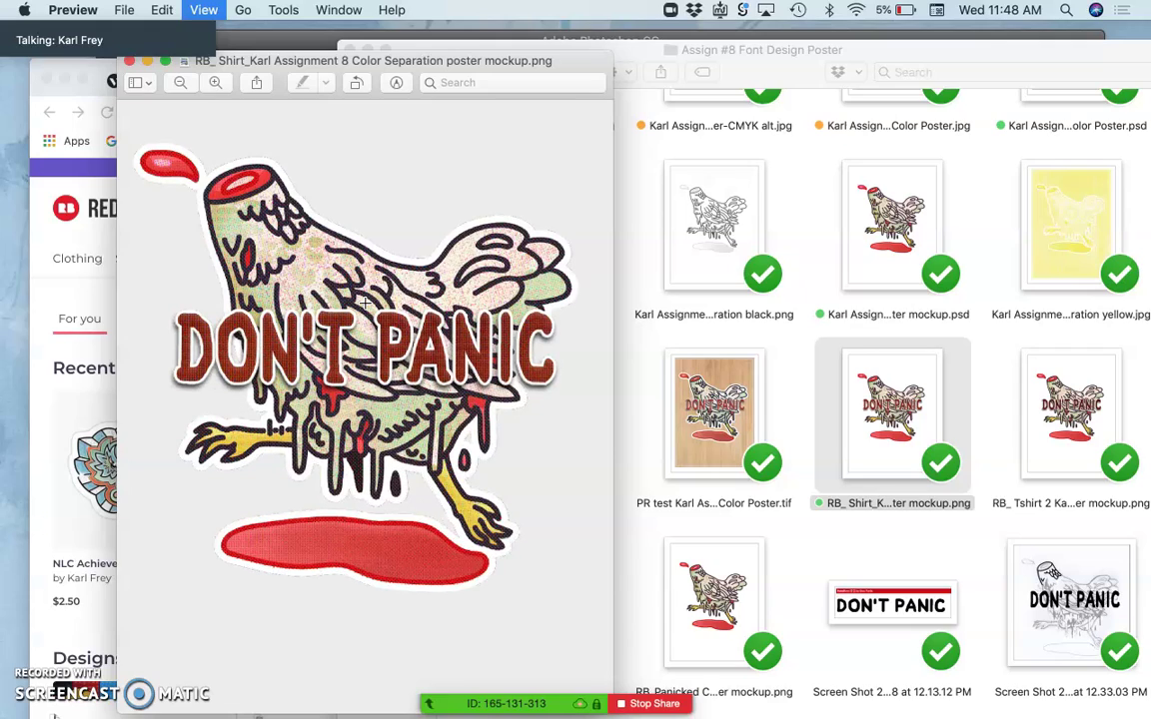
{"action": "key", "text": "super+equal"}
{"action": "key", "text": "super+equal"}
{"action": "key", "text": "super+equal"}
{"action": "key", "text": "super+equal"}
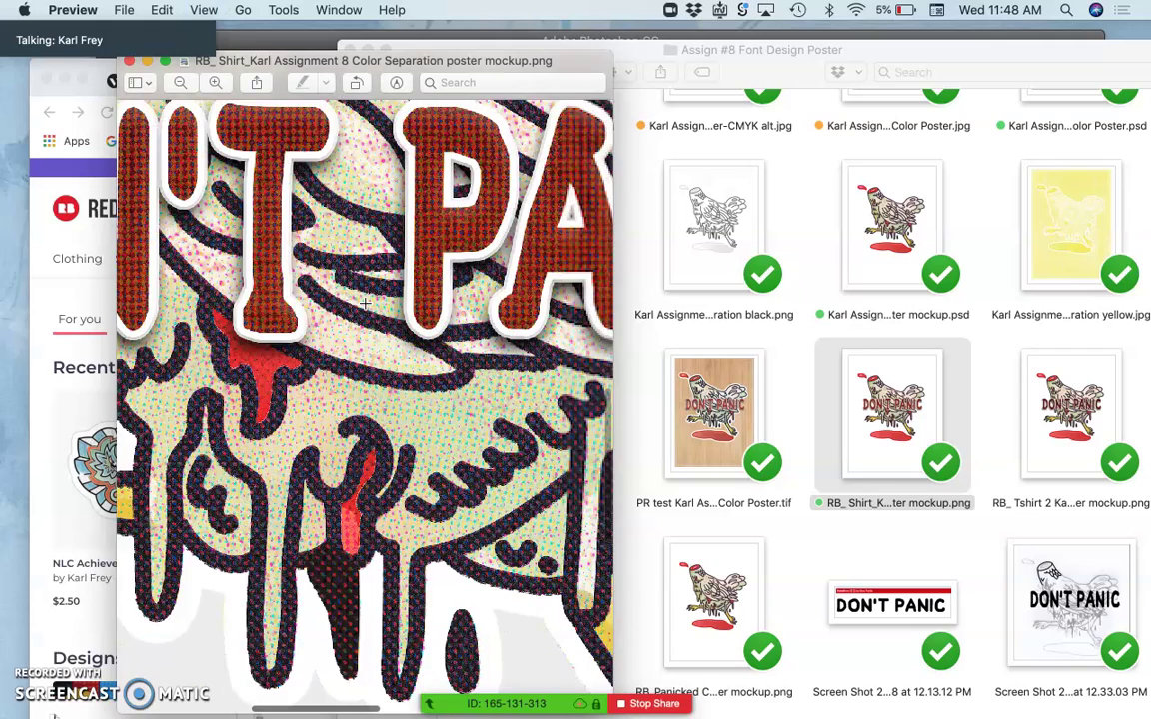
{"action": "left_click", "coordinate": [316, 393]}
{"action": "scroll", "coordinate": [317, 393], "scroll_direction": "down", "scroll_amount": 5}
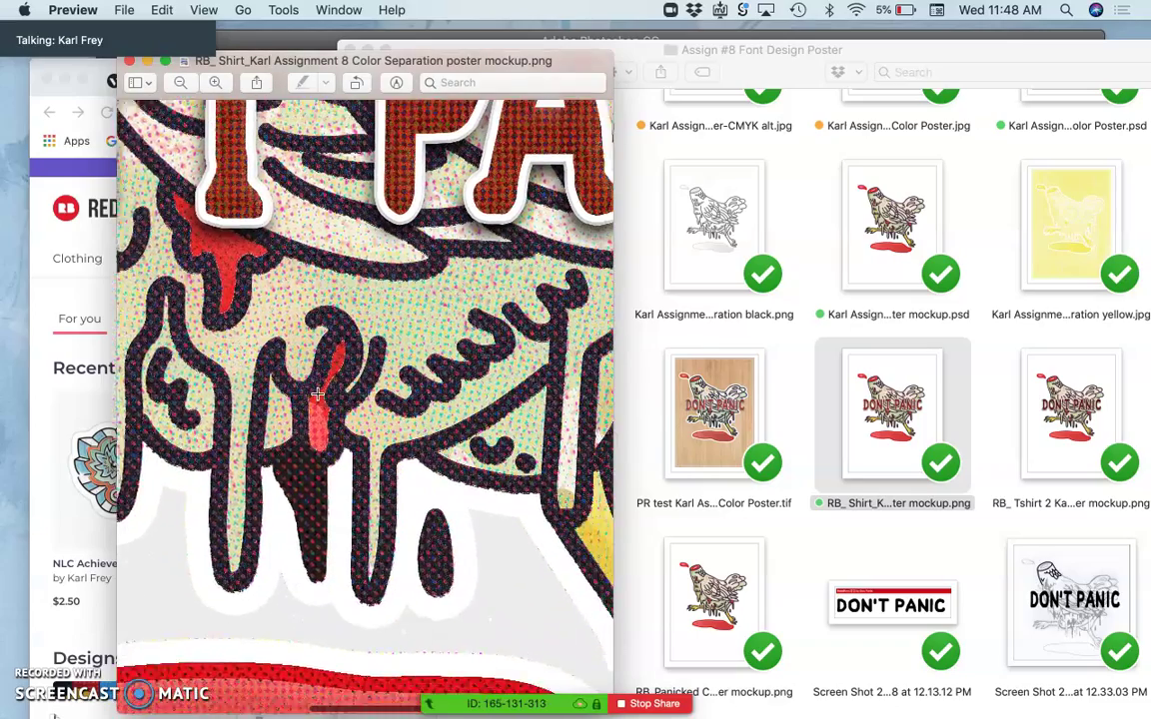
{"action": "scroll", "coordinate": [317, 394], "scroll_direction": "up", "scroll_amount": 5}
{"action": "scroll", "coordinate": [317, 394], "scroll_direction": "right", "scroll_amount": 3}
{"action": "scroll", "coordinate": [317, 393], "scroll_direction": "up", "scroll_amount": 5}
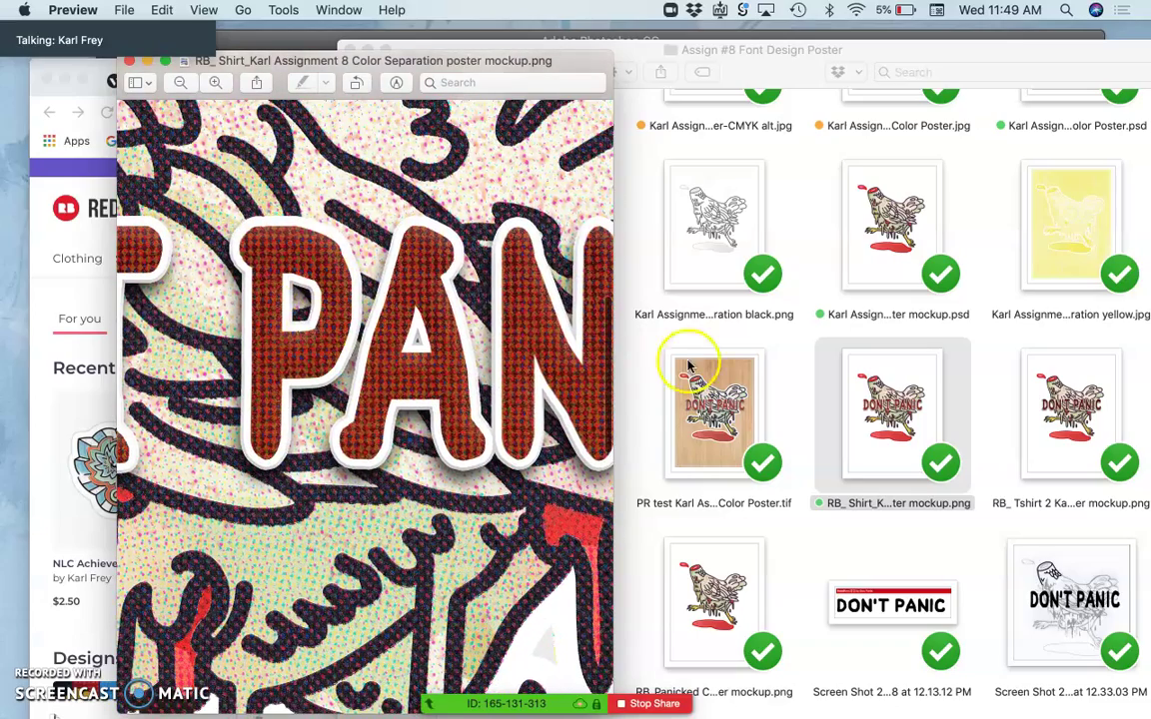
{"action": "left_click", "coordinate": [795, 348]}
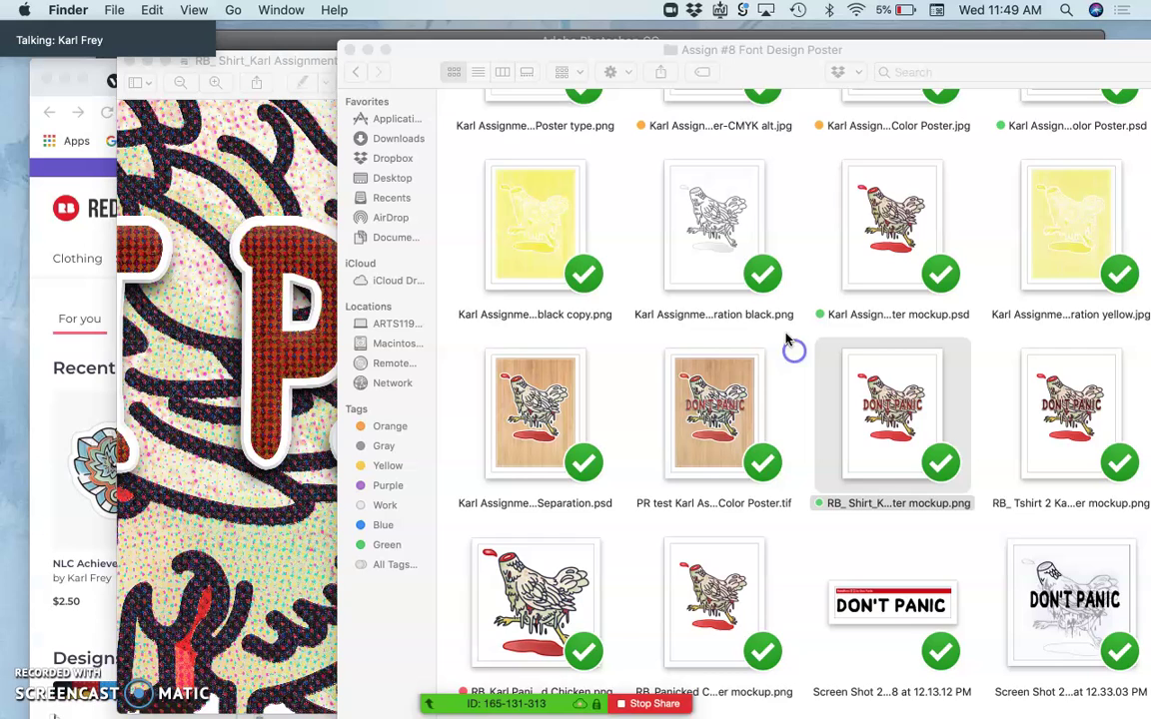
{"action": "scroll", "coordinate": [764, 311], "scroll_direction": "up", "scroll_amount": 5}
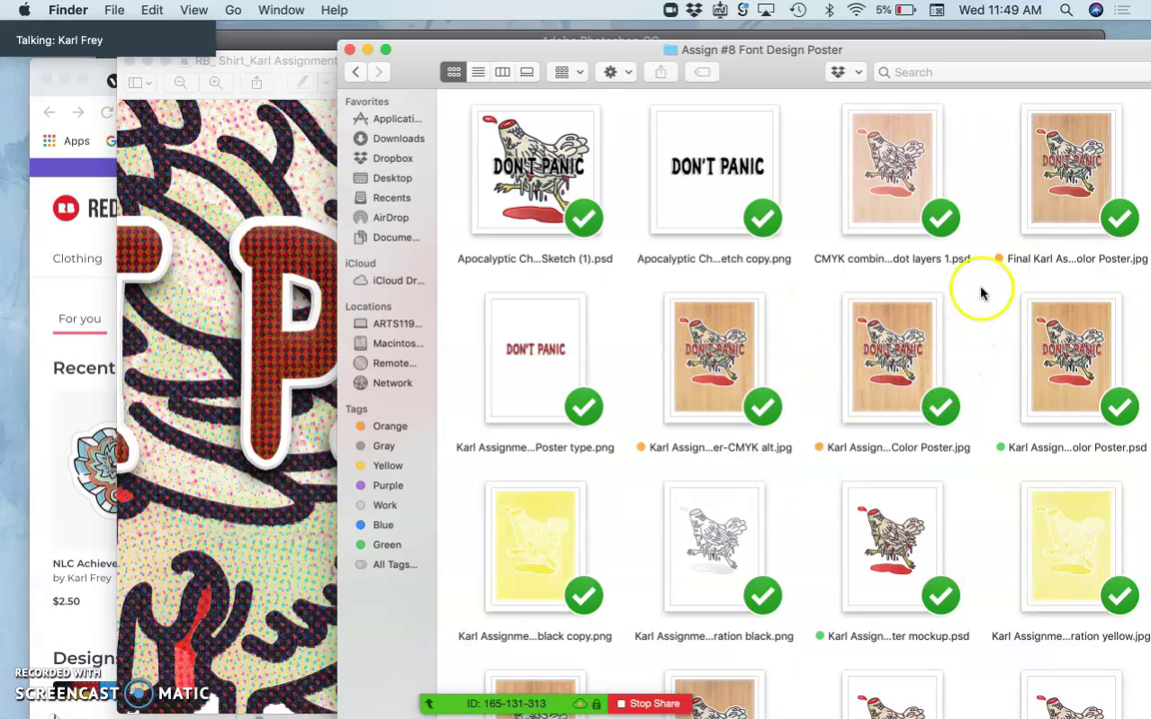
Step: Open the Final color poster JPG, zoom into its drips and lettering, and set it beside the mockup
{"action": "double_click", "coordinate": [1039, 210]}
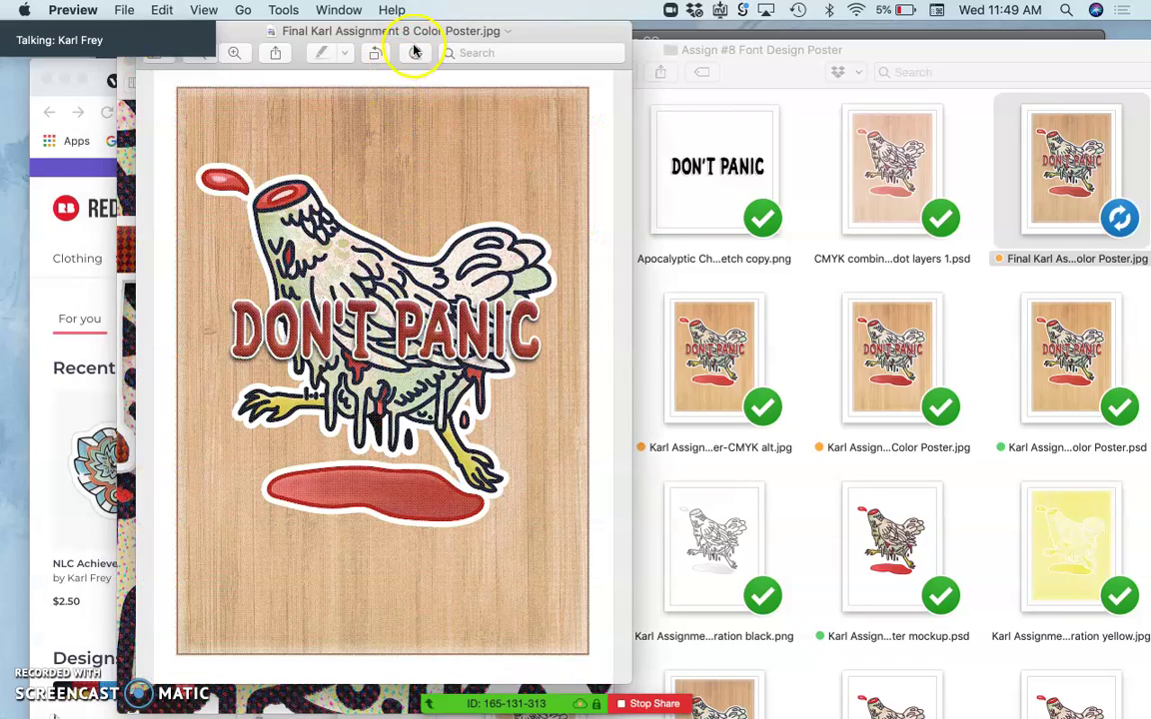
{"action": "key", "text": "super+plus"}
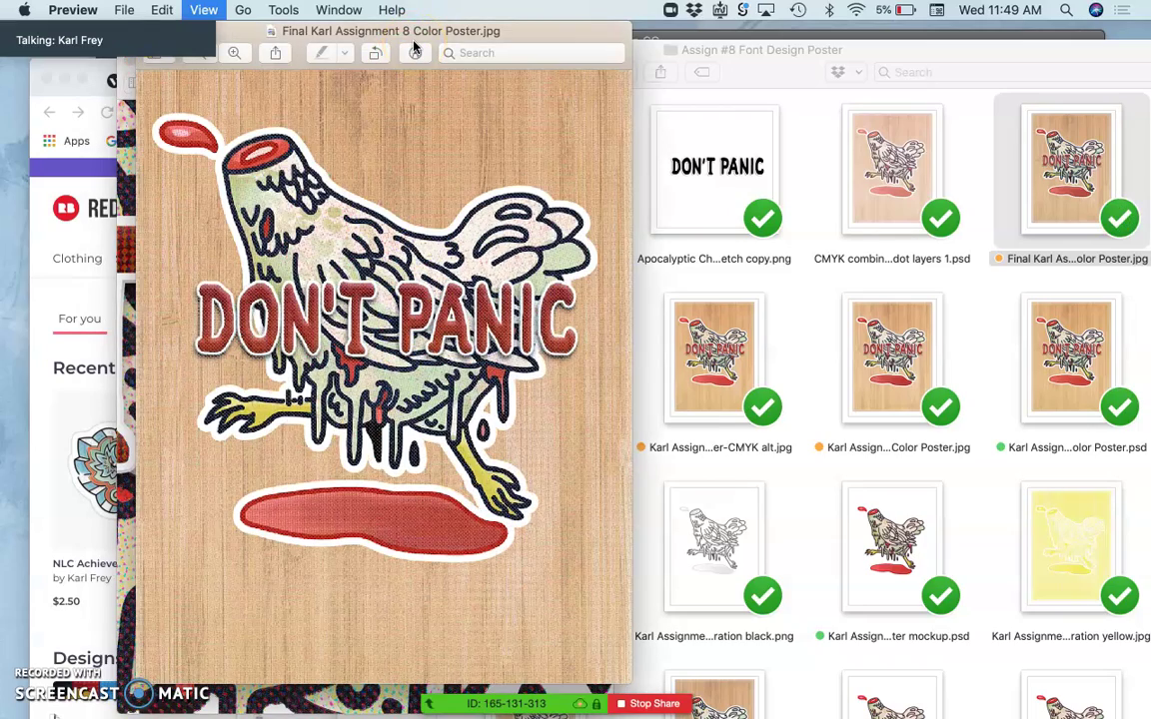
{"action": "key", "text": "super+plus"}
{"action": "key", "text": "super+plus"}
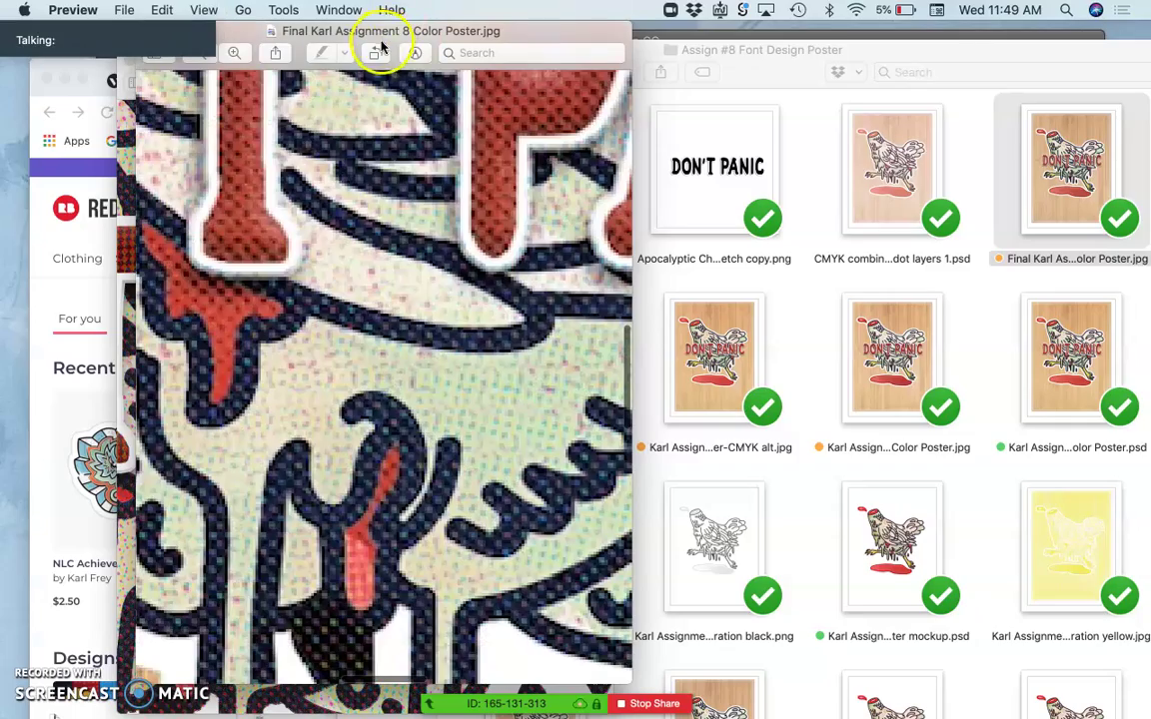
{"action": "key", "text": "super+plus"}
{"action": "left_click_drag", "start_coordinate": [426, 53], "coordinate": [804, 55]}
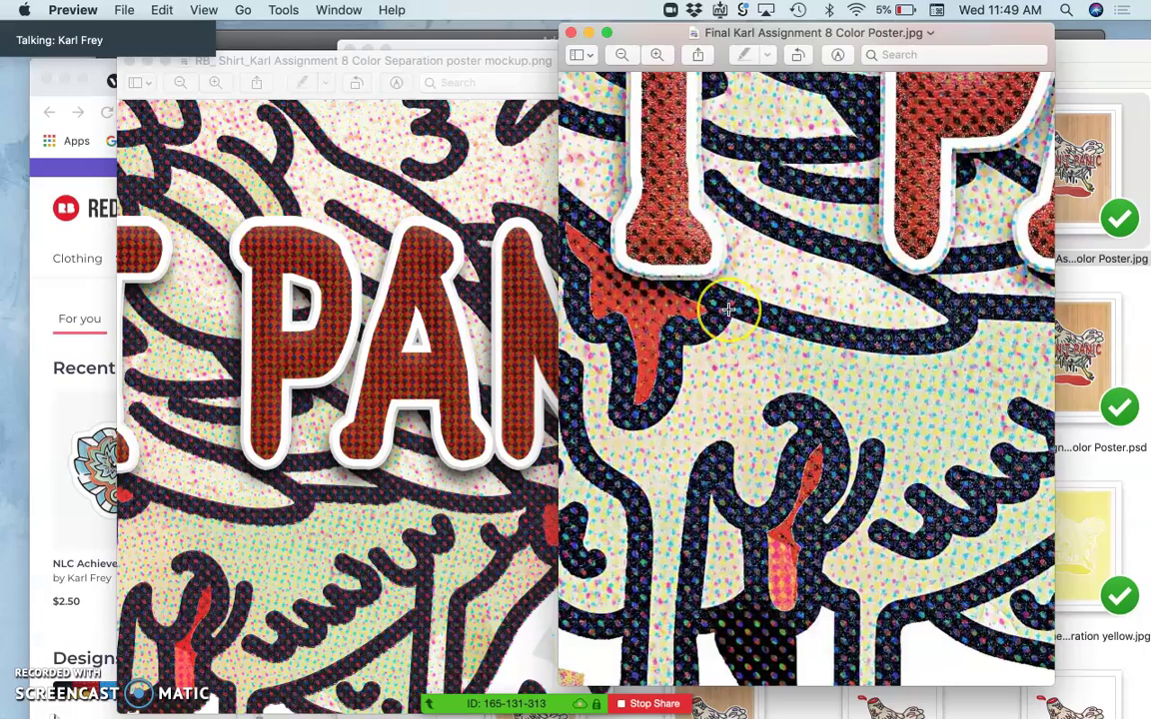
{"action": "scroll", "coordinate": [734, 330], "scroll_direction": "up", "scroll_amount": 1}
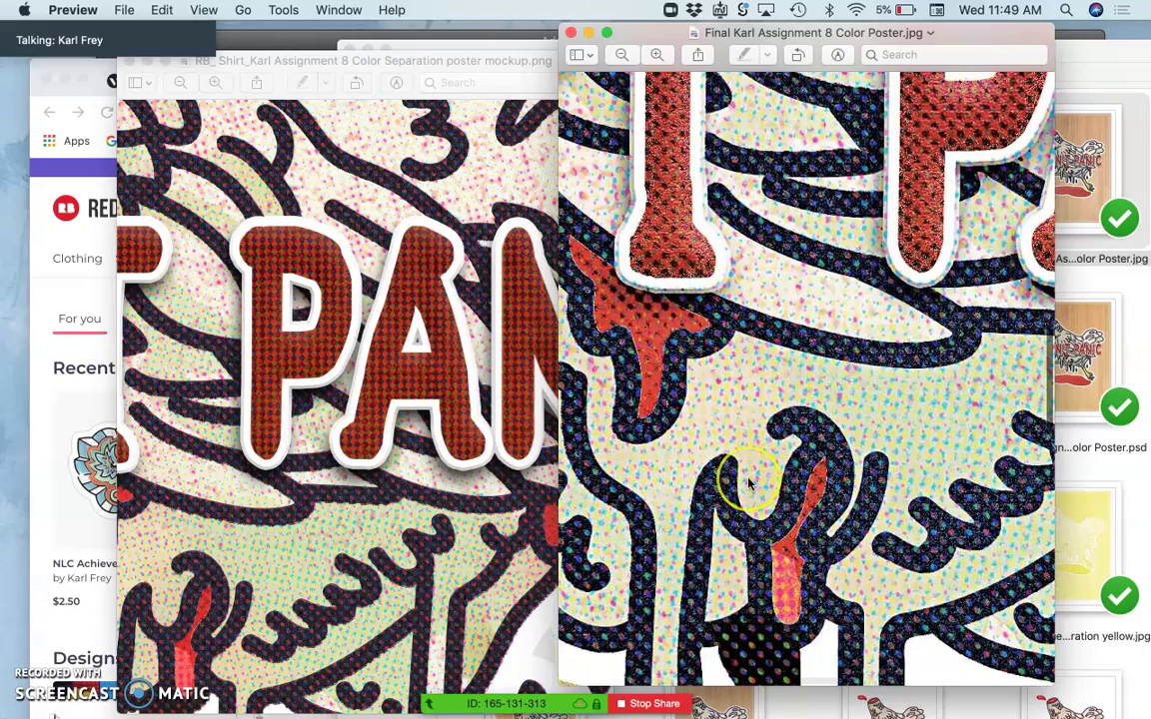
{"action": "scroll", "coordinate": [749, 483], "scroll_direction": "up", "scroll_amount": 5}
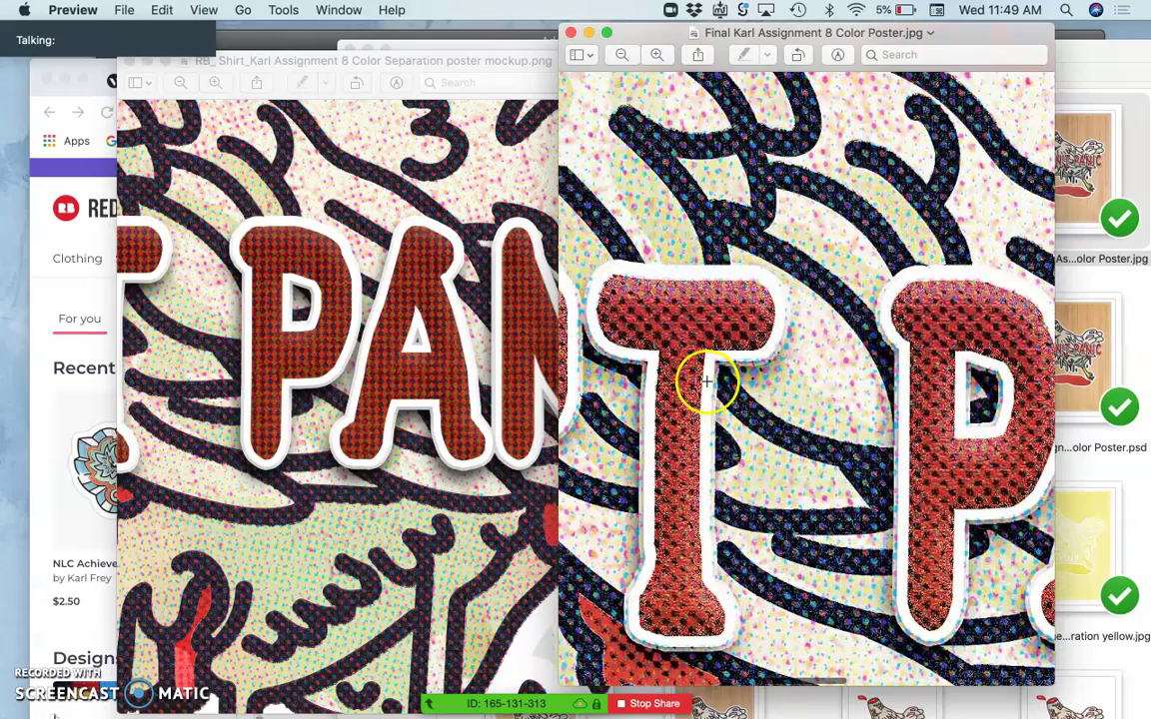
Step: Bring the shirt mockup preview forward and close it
{"action": "left_click", "coordinate": [283, 61]}
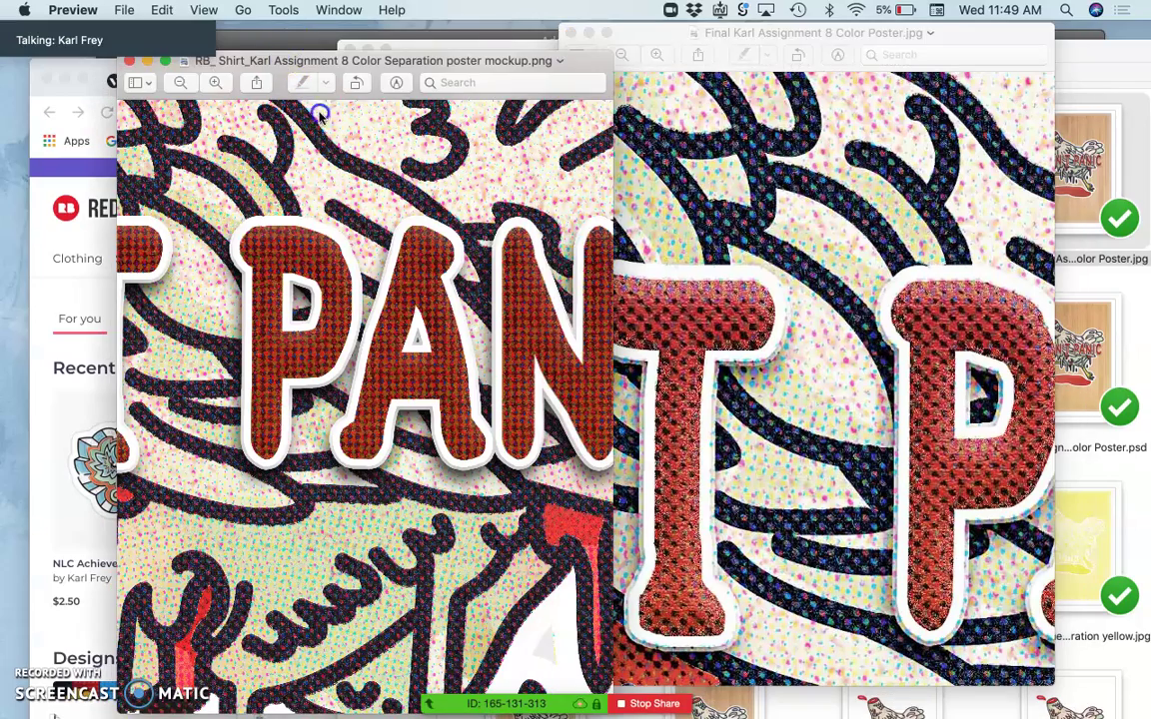
{"action": "left_click_drag", "start_coordinate": [300, 64], "coordinate": [333, 108]}
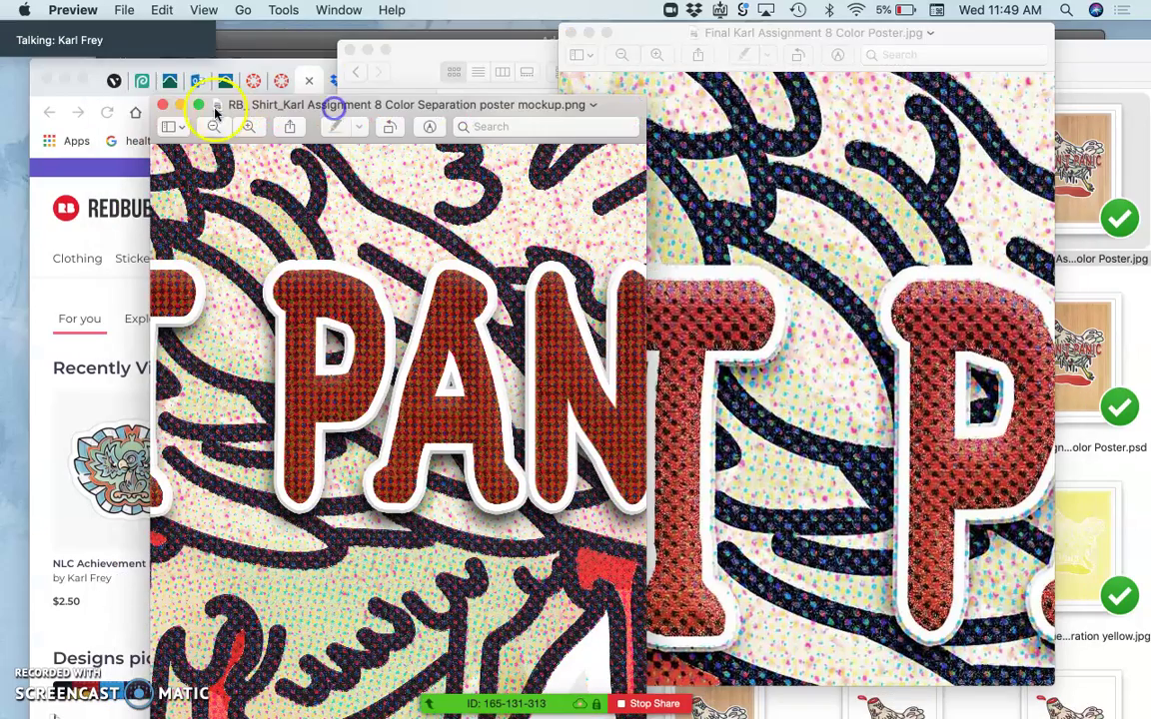
{"action": "left_click", "coordinate": [164, 106]}
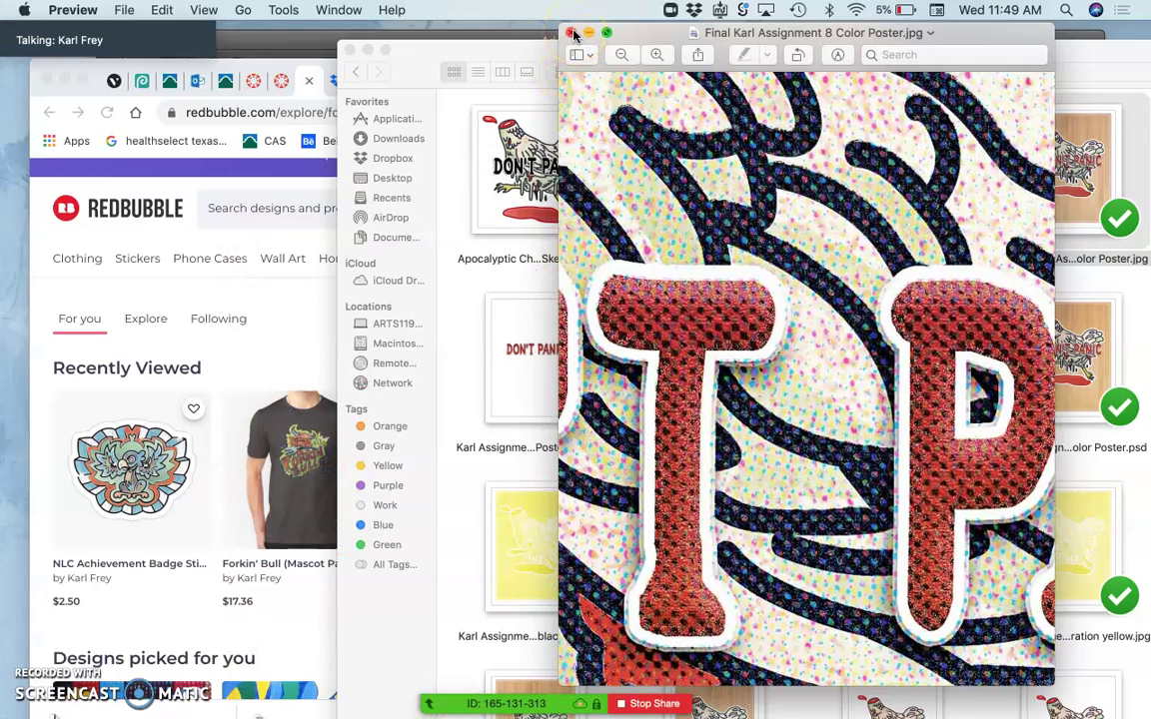
Step: Close the final poster preview and open test Karl Assignment 8 Color Poster.psd in Photoshop
{"action": "left_click", "coordinate": [572, 33]}
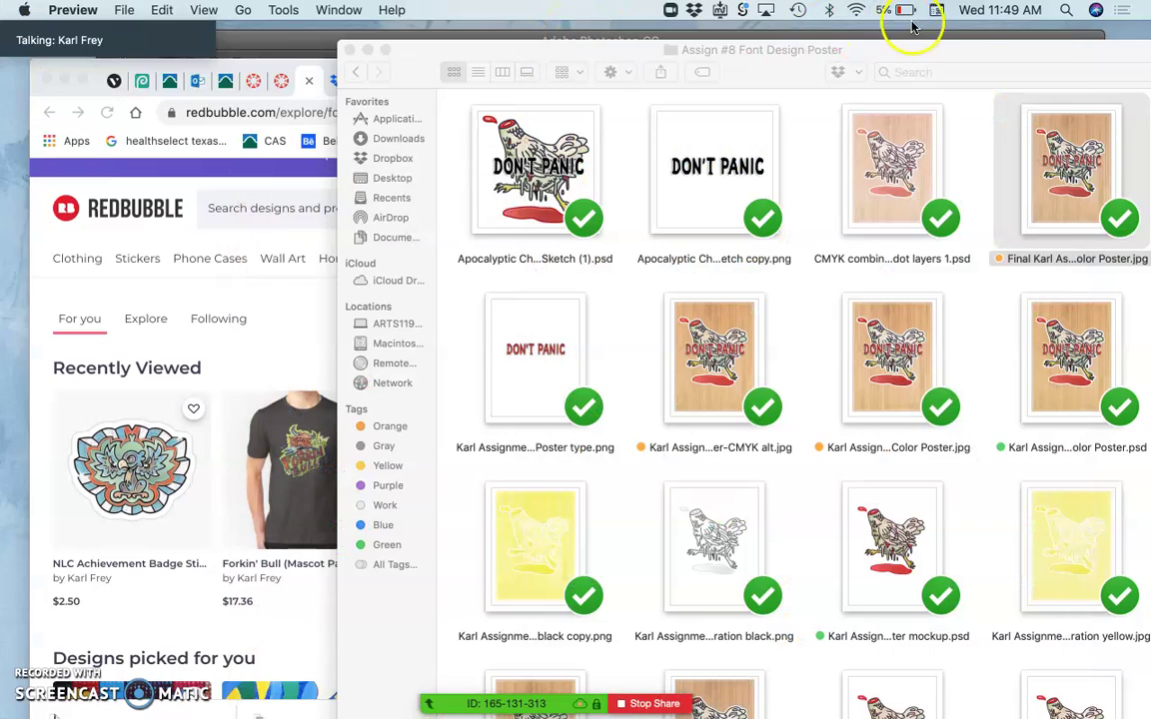
{"action": "left_click_drag", "start_coordinate": [949, 57], "coordinate": [762, 56]}
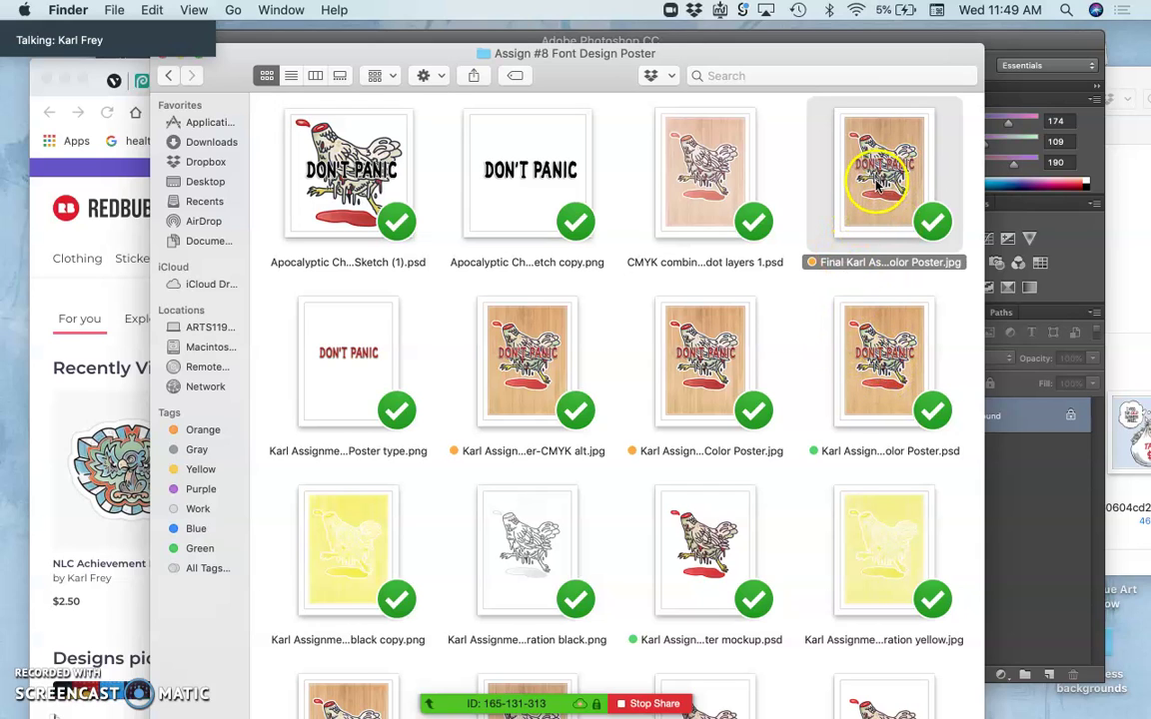
{"action": "scroll", "coordinate": [879, 405], "scroll_direction": "down", "scroll_amount": 5}
{"action": "scroll", "coordinate": [879, 405], "scroll_direction": "down", "scroll_amount": 2}
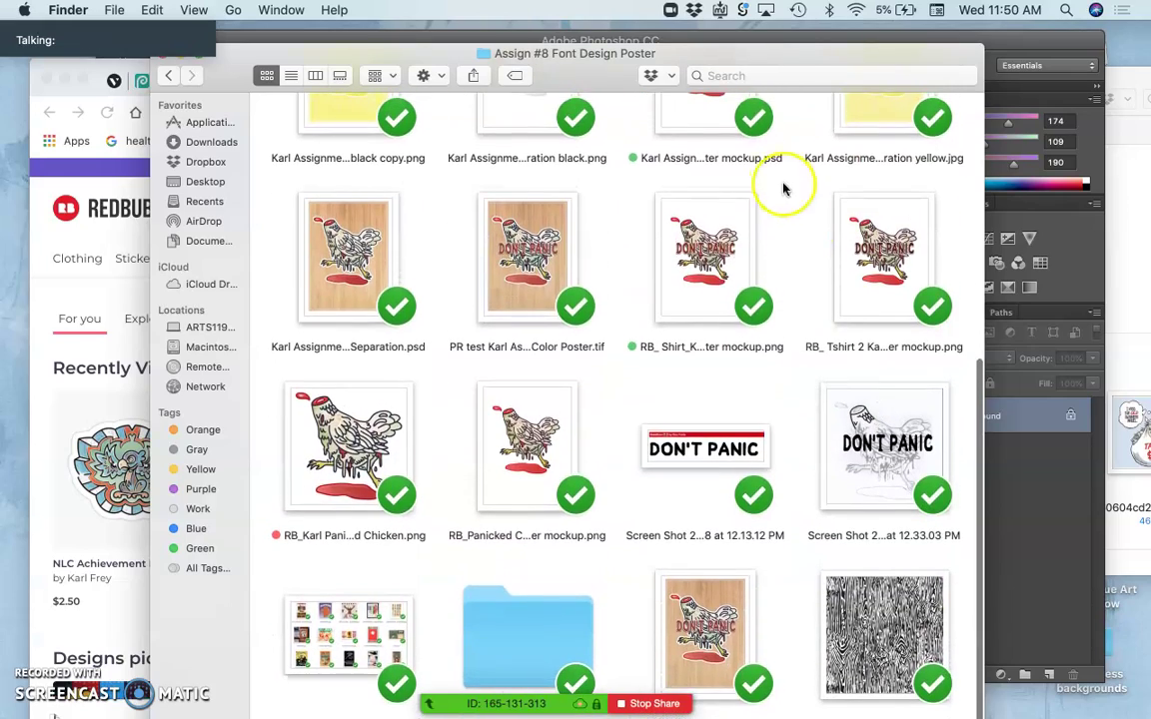
{"action": "left_click_drag", "start_coordinate": [786, 46], "coordinate": [884, 33]}
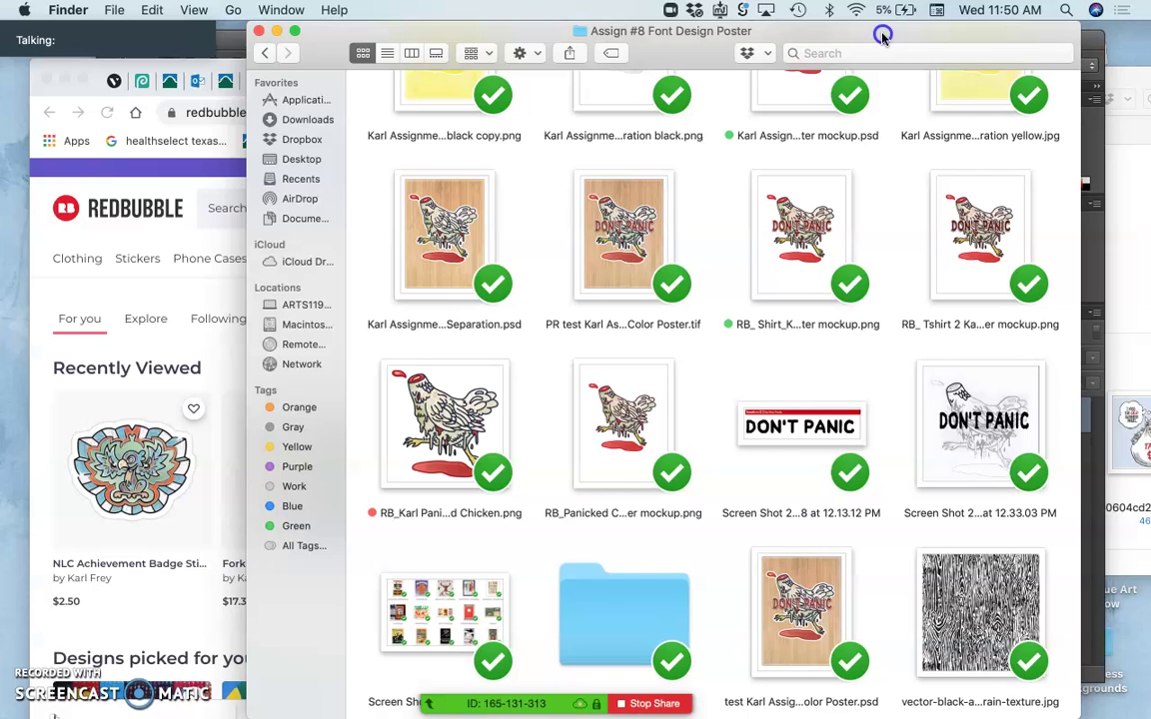
{"action": "double_click", "coordinate": [809, 619]}
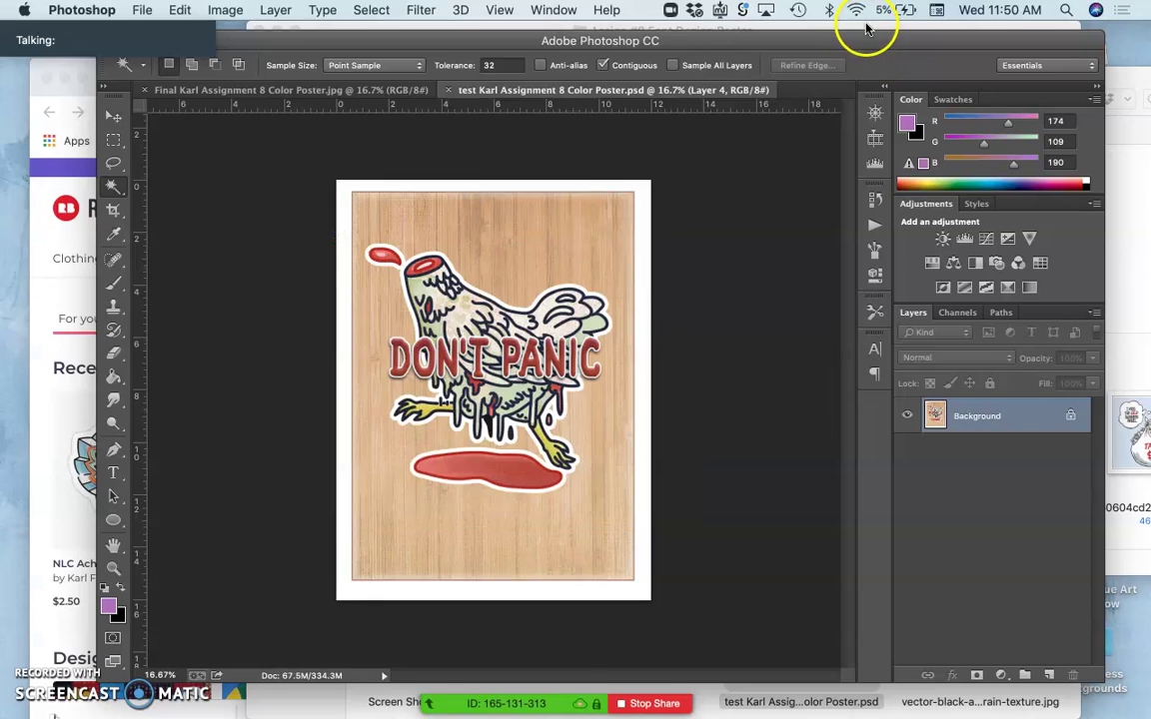
Step: Hide and re-show Layer 4 and the Background layer to check what lies beneath
{"action": "key", "text": "super+Tab"}
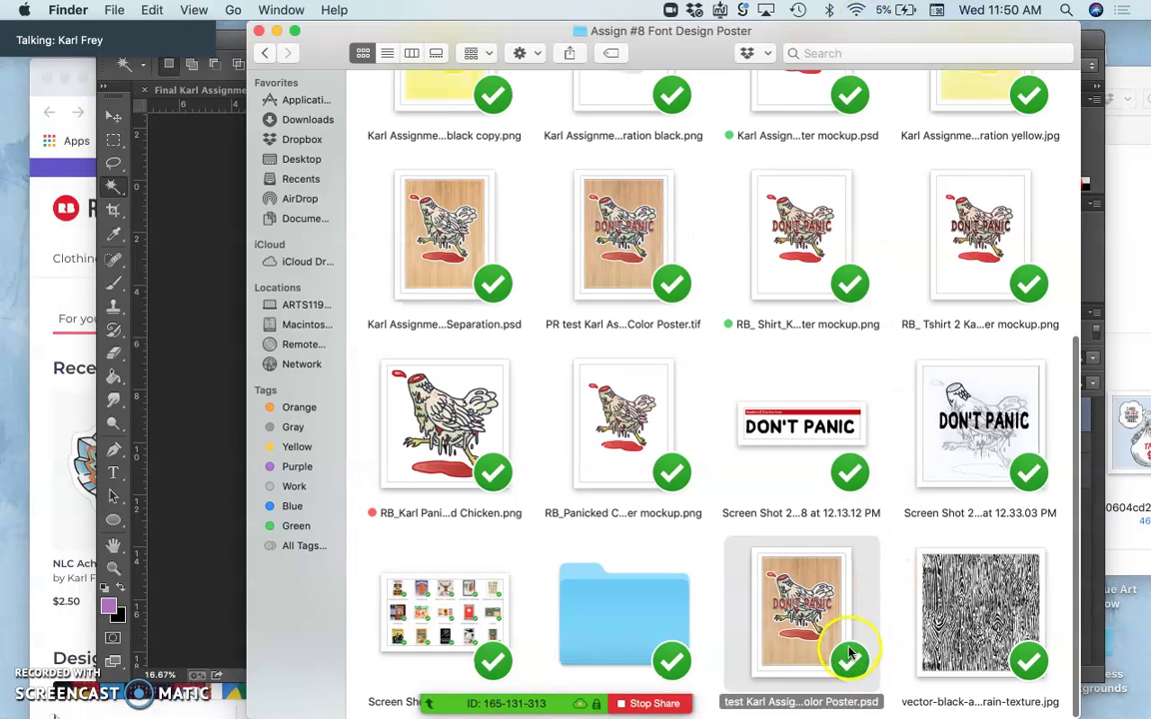
{"action": "left_click", "coordinate": [216, 336]}
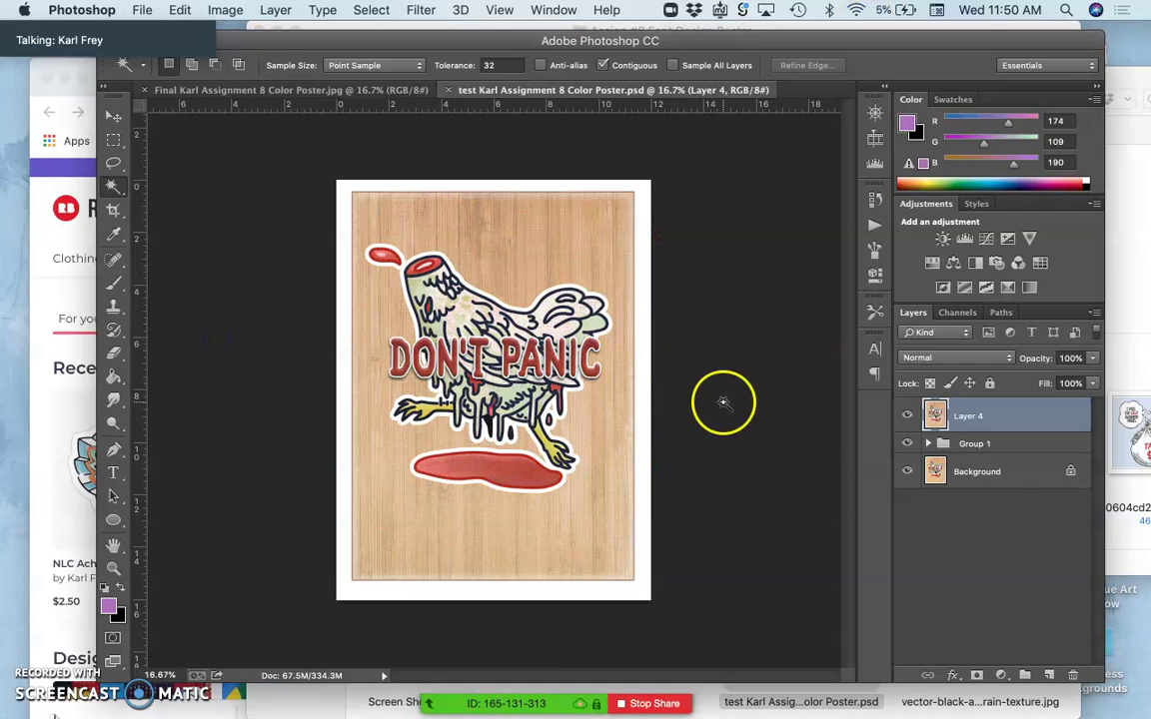
{"action": "left_click", "coordinate": [909, 415]}
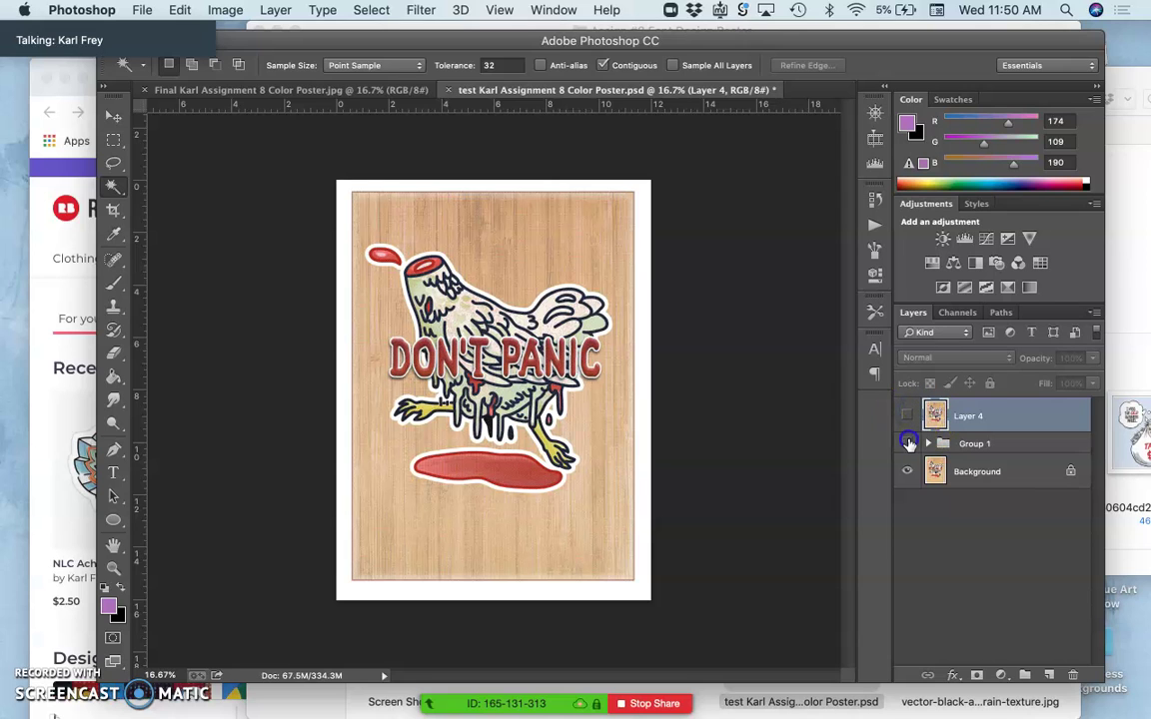
{"action": "left_click", "coordinate": [909, 470]}
{"action": "left_click", "coordinate": [910, 469]}
{"action": "left_click", "coordinate": [906, 417]}
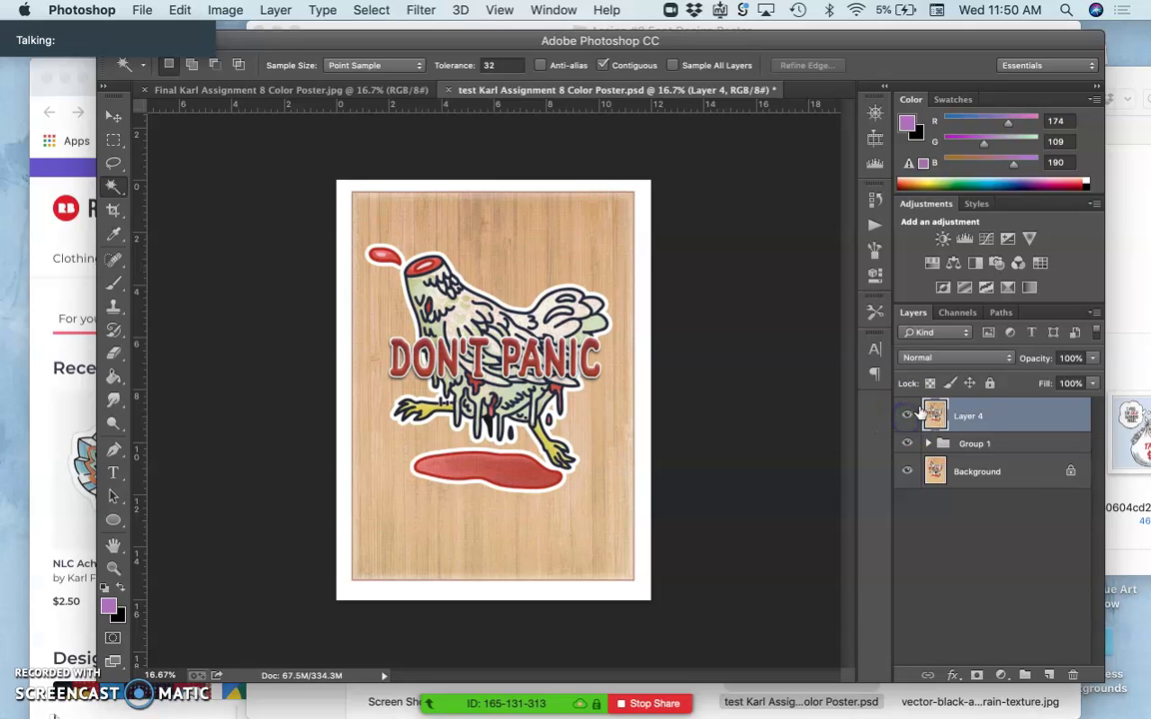
Step: Move the Photoshop window lower and bring the Assign #8 Font Design Poster folder forward
{"action": "left_click", "coordinate": [1129, 262]}
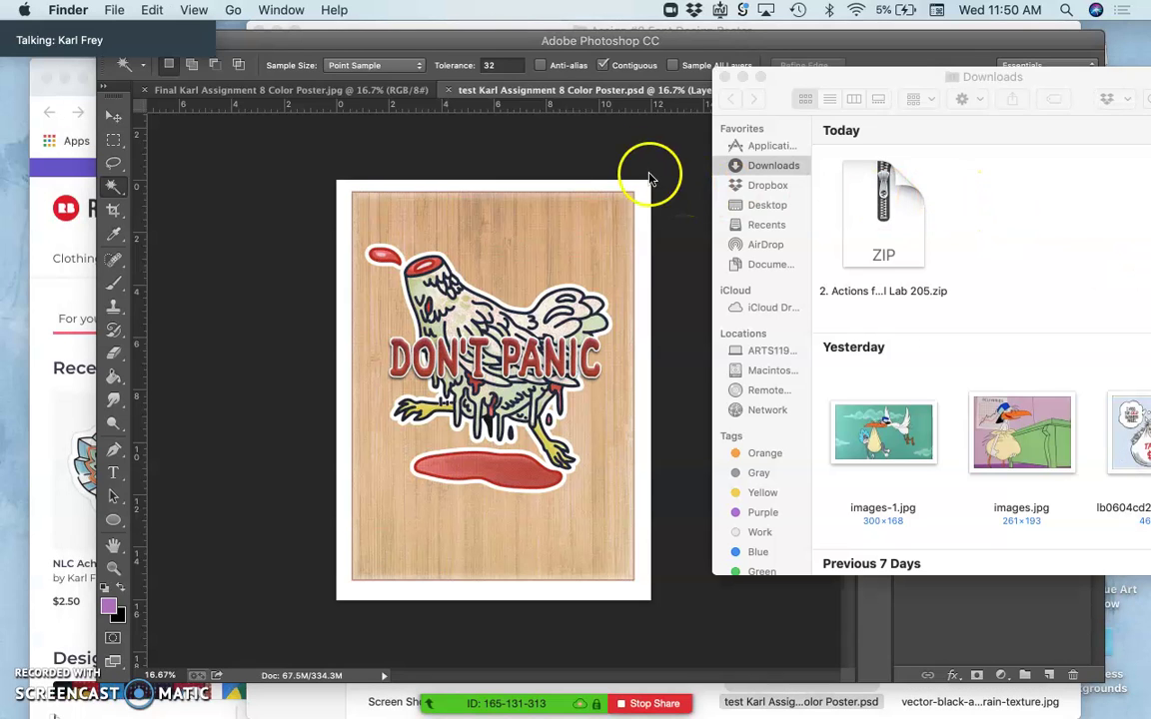
{"action": "left_click", "coordinate": [426, 38]}
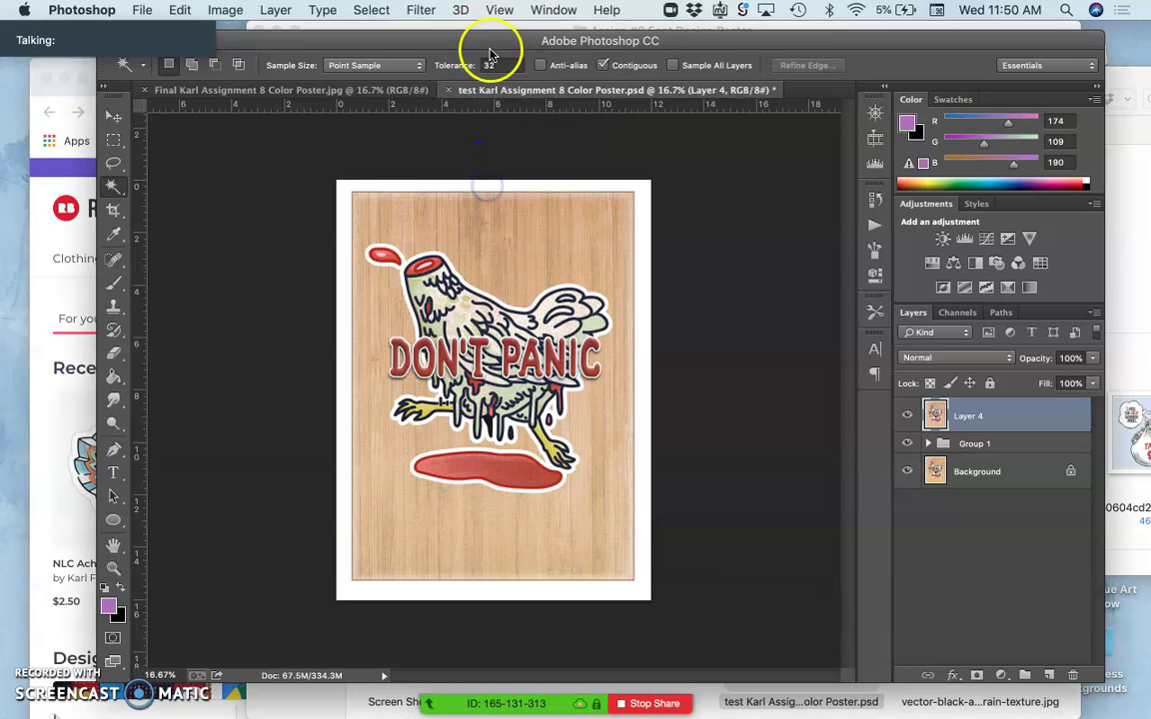
{"action": "left_click_drag", "start_coordinate": [487, 42], "coordinate": [493, 286]}
{"action": "left_click", "coordinate": [525, 221]}
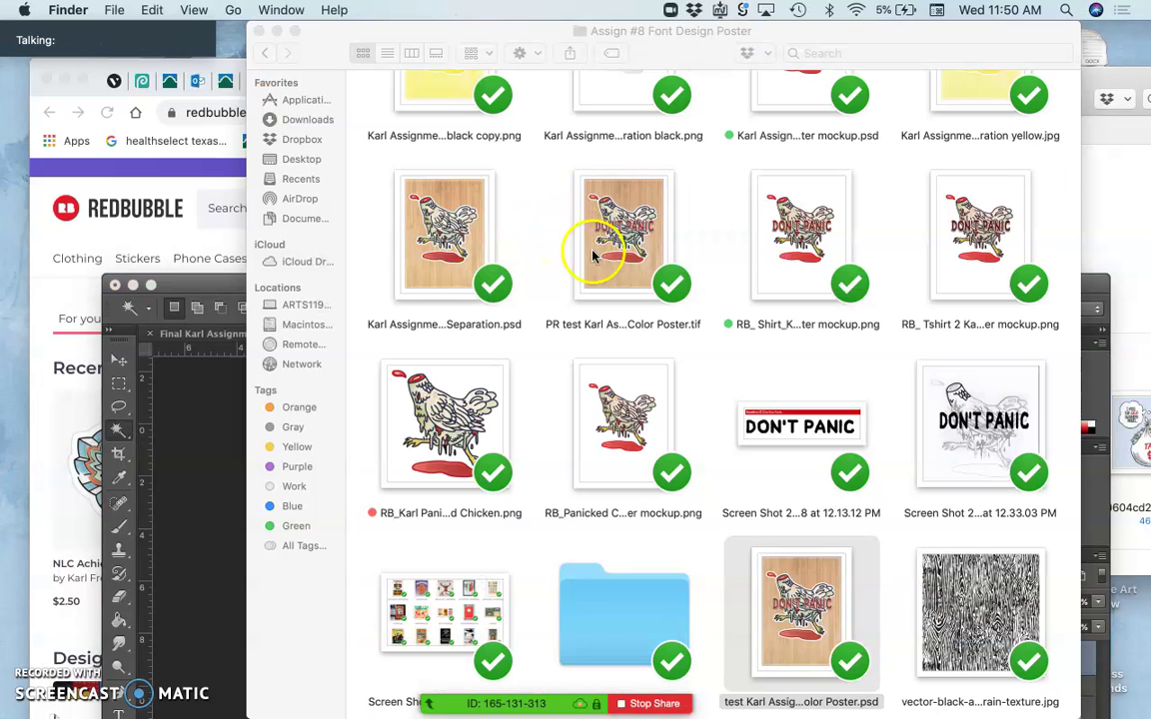
Step: Go back to Assignment #7 Spot Illustration and open the ~ Panic Chicken Spot Illustration Files folder
{"action": "left_click", "coordinate": [714, 362]}
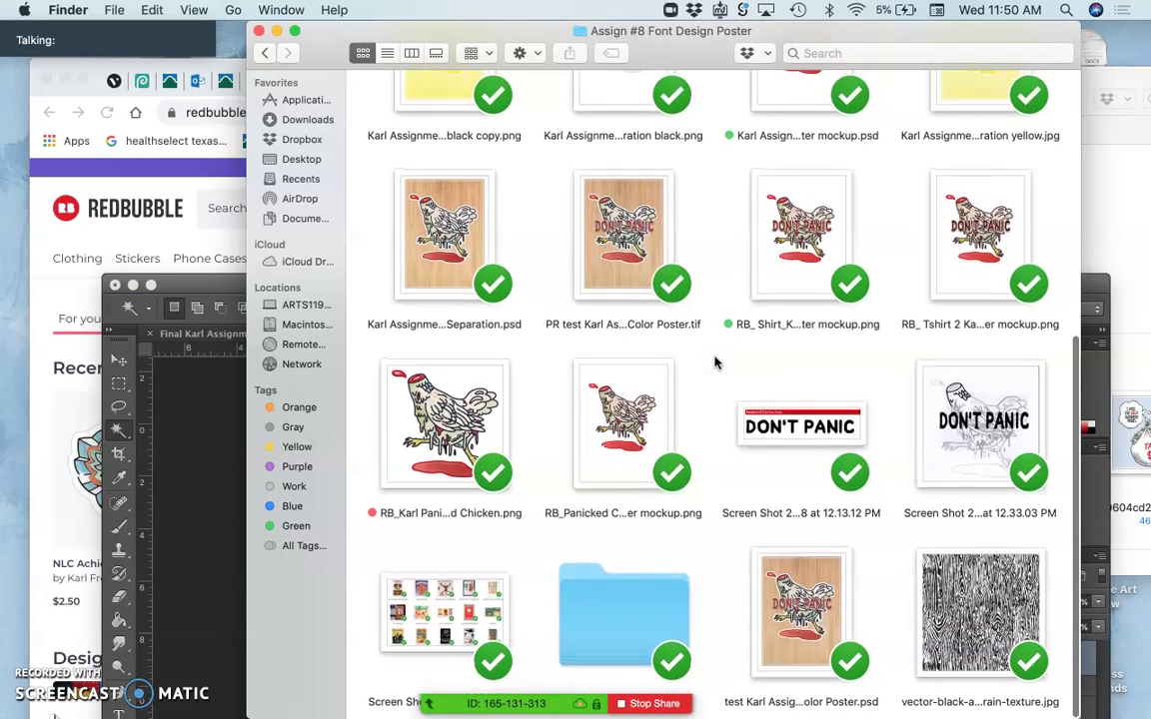
{"action": "left_click", "coordinate": [660, 407]}
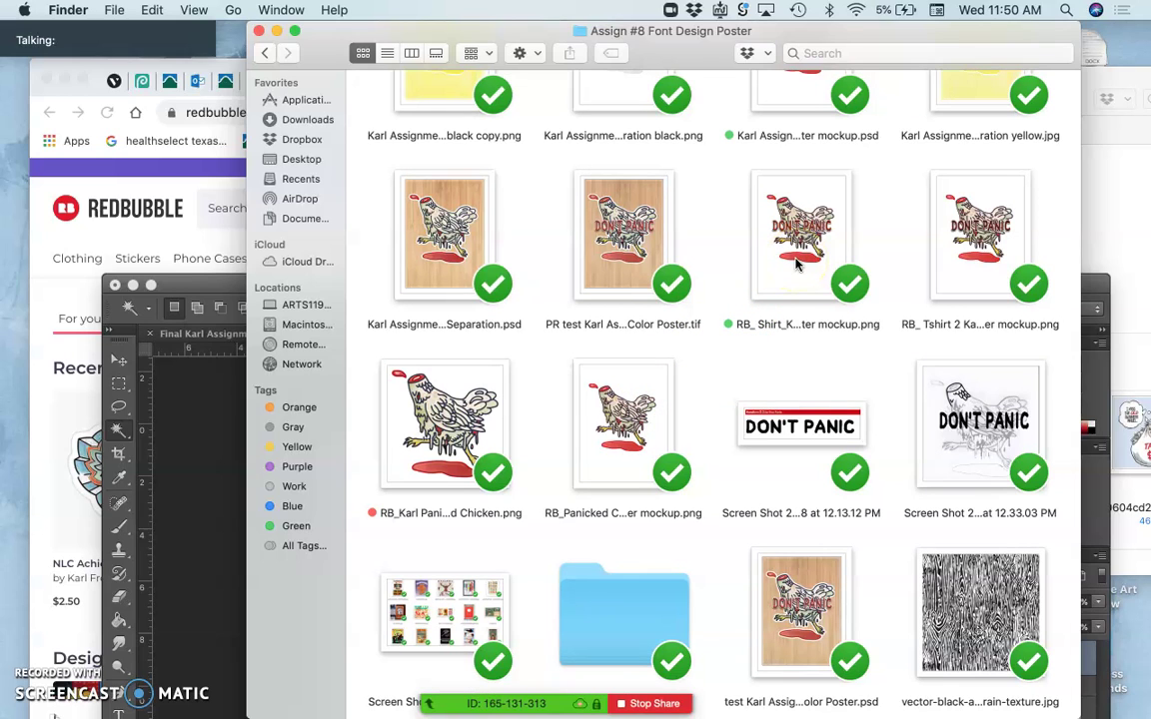
{"action": "scroll", "coordinate": [797, 264], "scroll_direction": "up", "scroll_amount": 10}
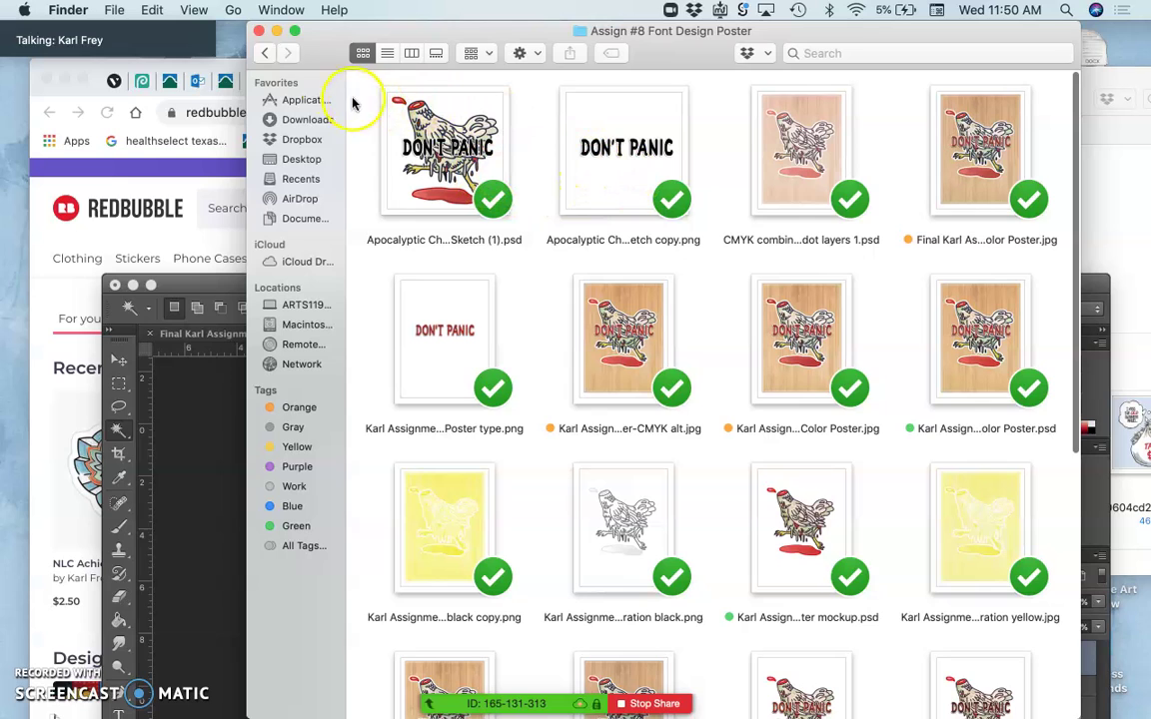
{"action": "left_click", "coordinate": [261, 57]}
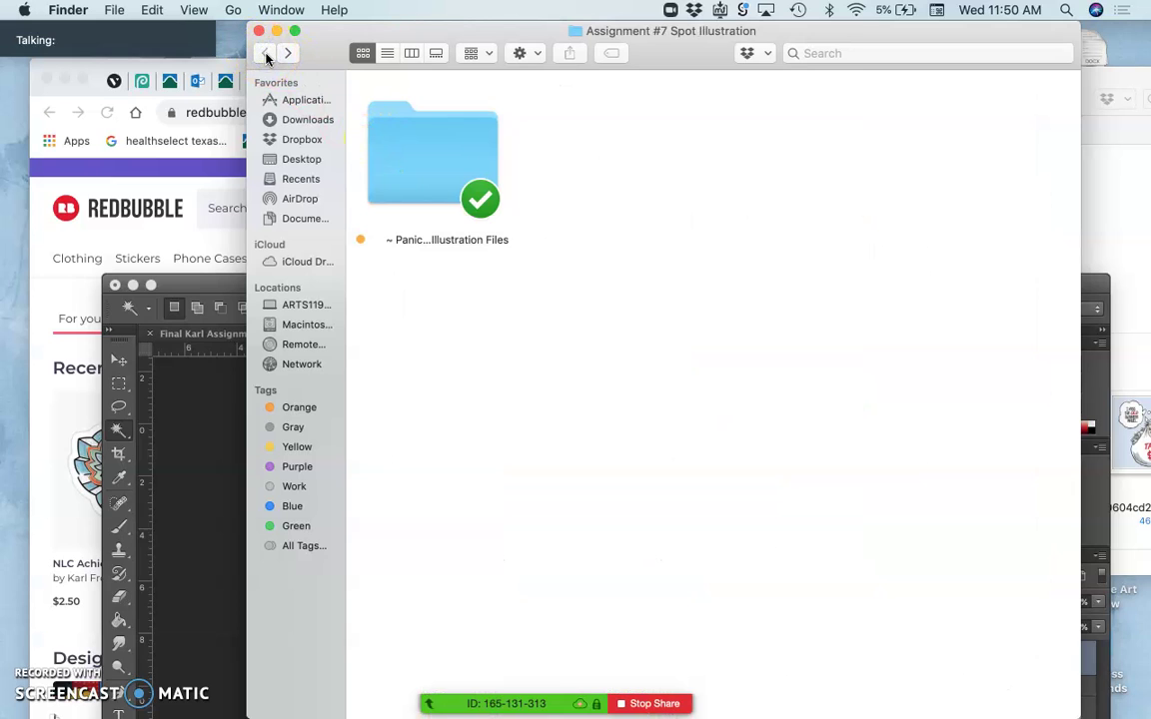
{"action": "double_click", "coordinate": [403, 148]}
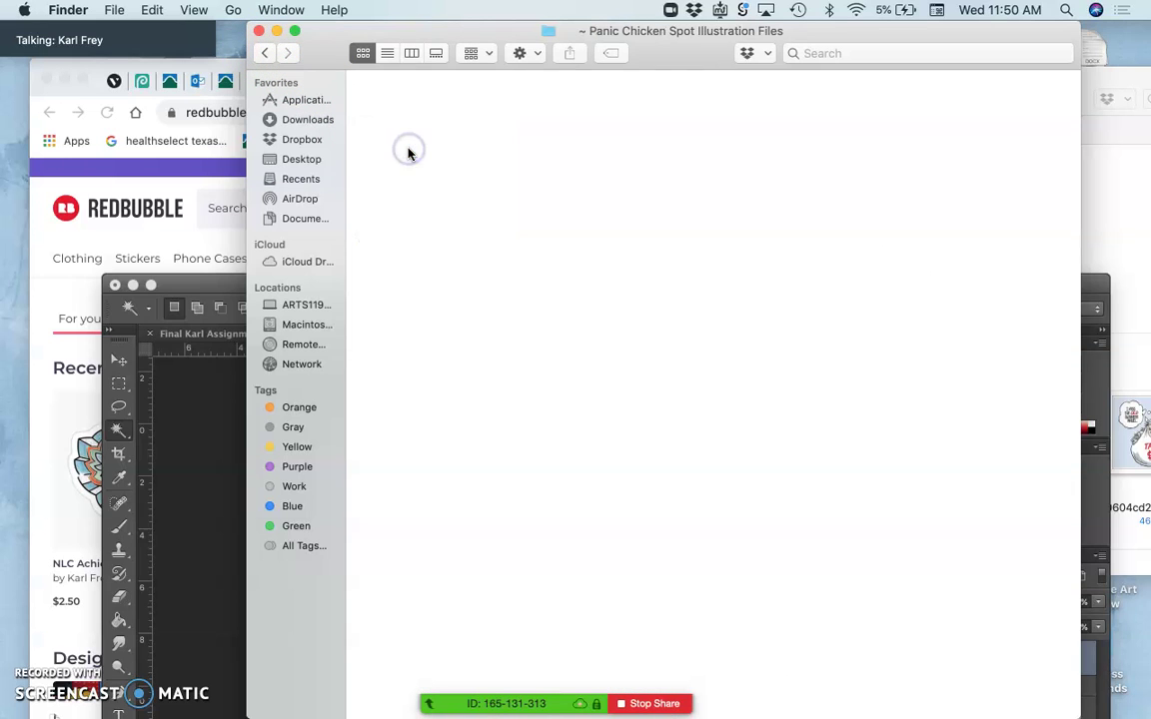
{"action": "left_click", "coordinate": [515, 231]}
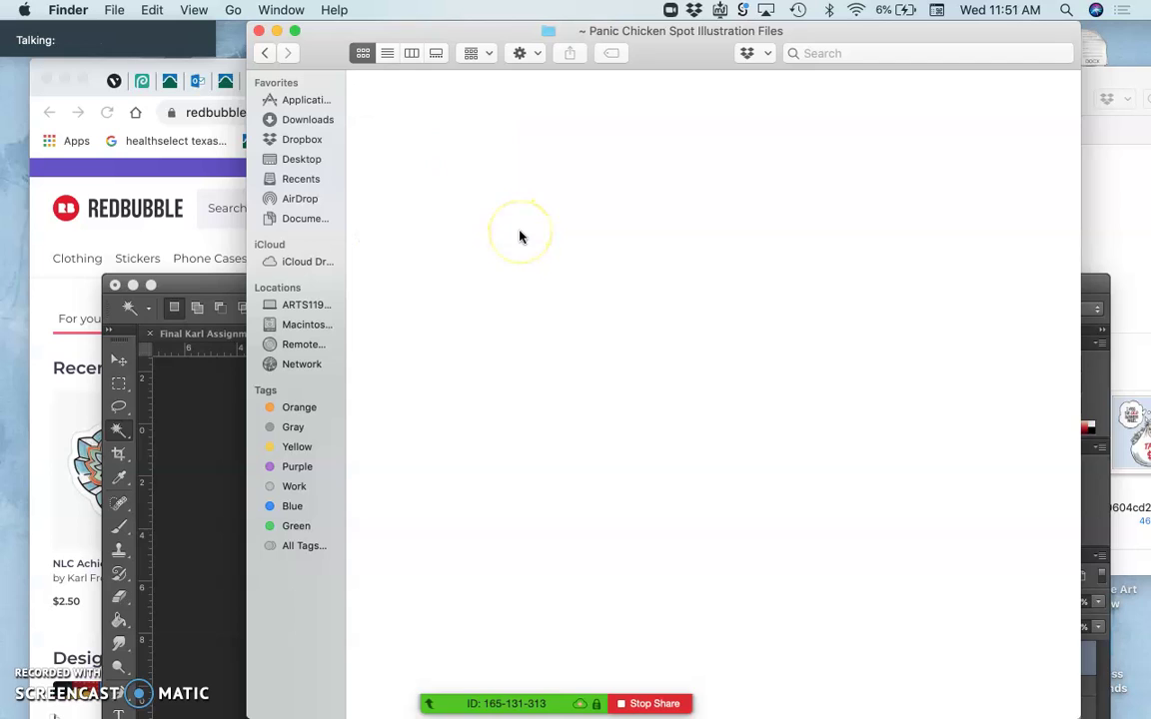
{"action": "left_click", "coordinate": [541, 247]}
Step: Return to the Assignment #7 Spot Illustration folder and close its window
{"action": "left_click_drag", "start_coordinate": [397, 30], "coordinate": [306, 13]}
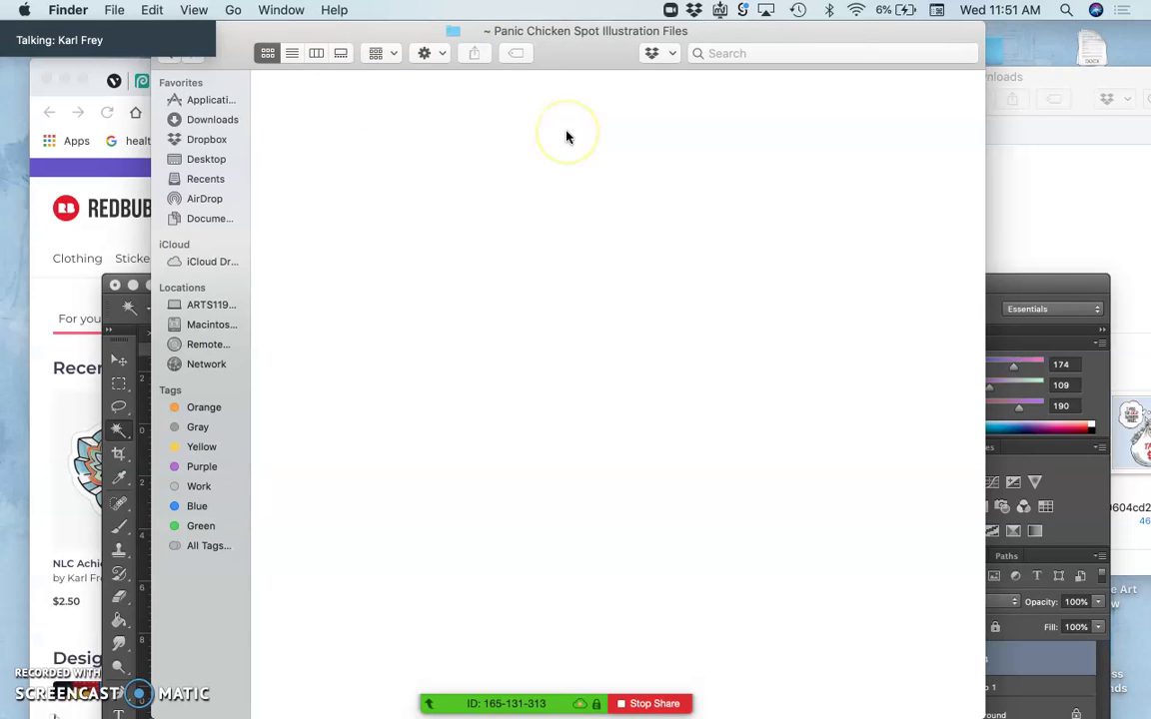
{"action": "left_click_drag", "start_coordinate": [248, 37], "coordinate": [309, 47]}
{"action": "left_click", "coordinate": [289, 54]}
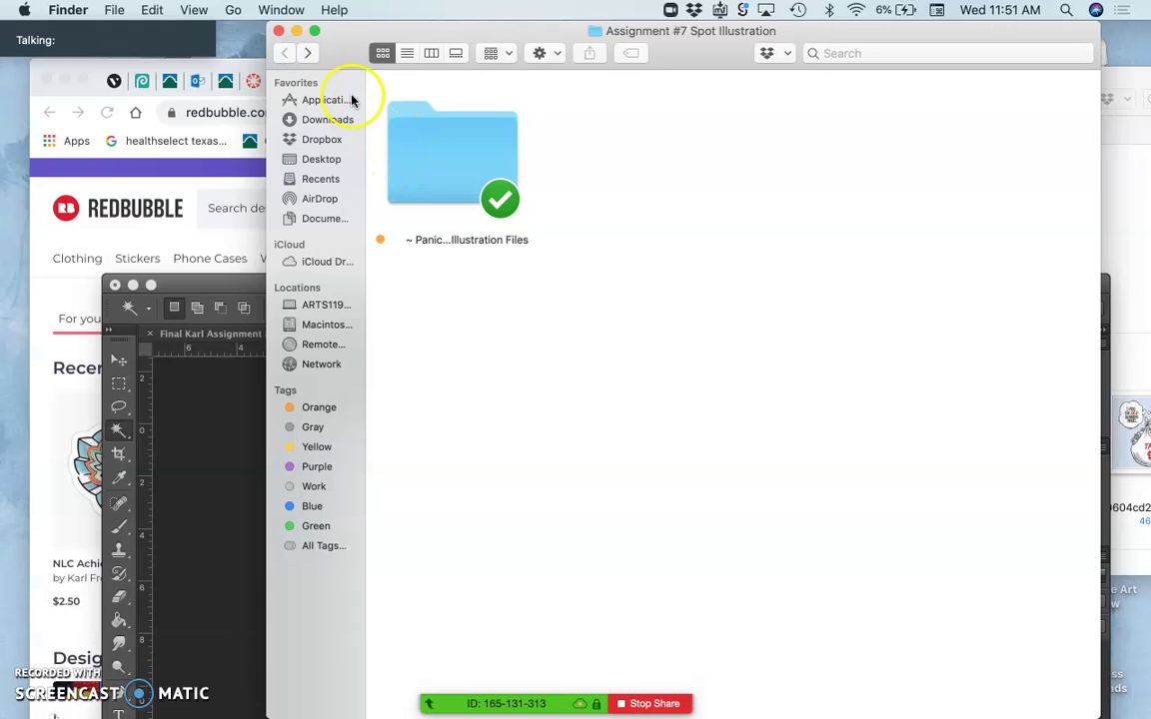
{"action": "left_click", "coordinate": [280, 32]}
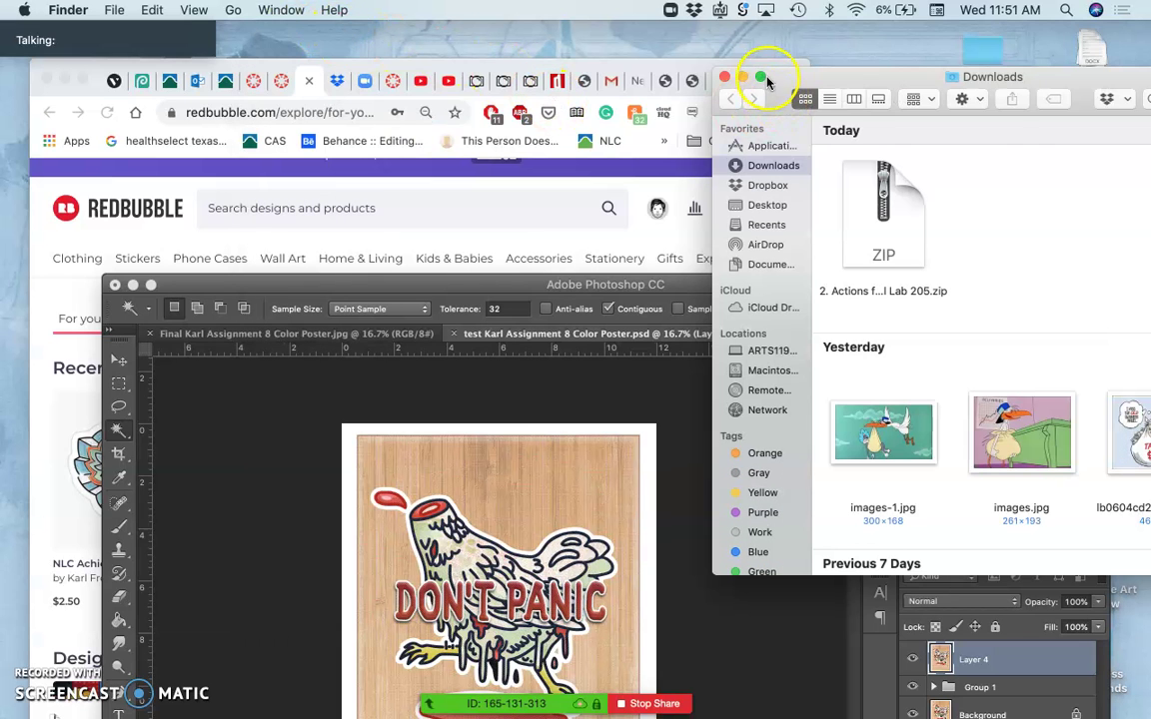
Step: Navigate to the Assign #8 Font Design Poster folder and view it as large thumbnails
{"action": "left_click", "coordinate": [724, 77]}
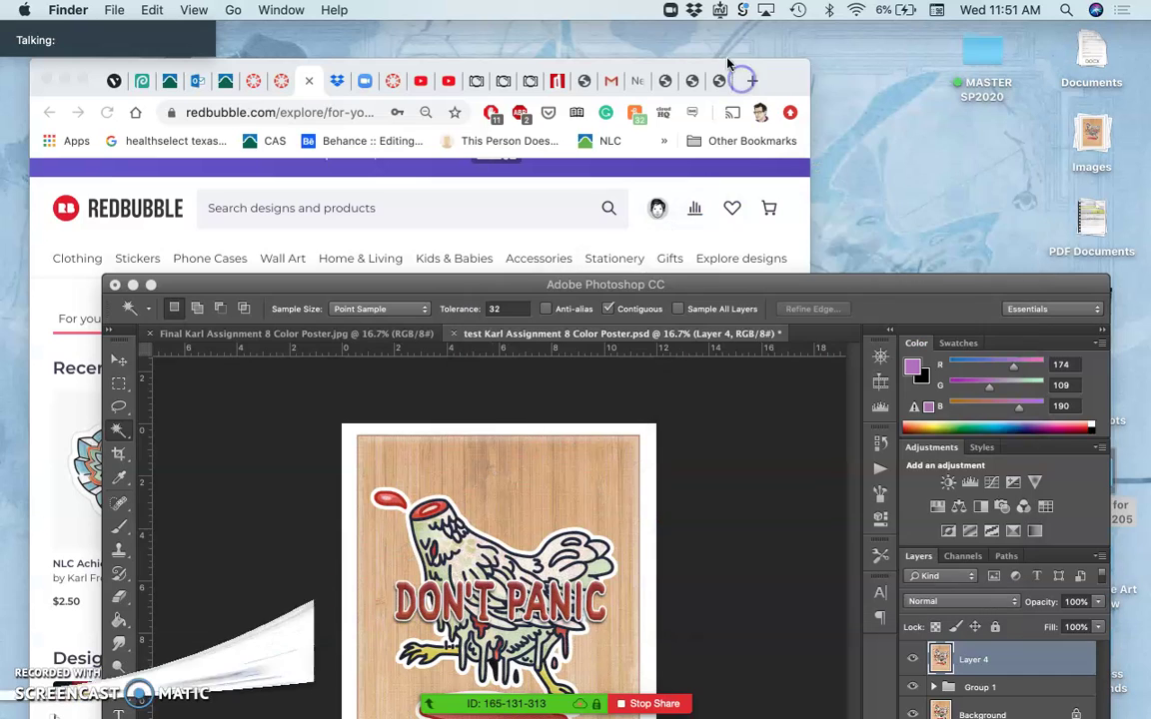
{"action": "left_click", "coordinate": [695, 12]}
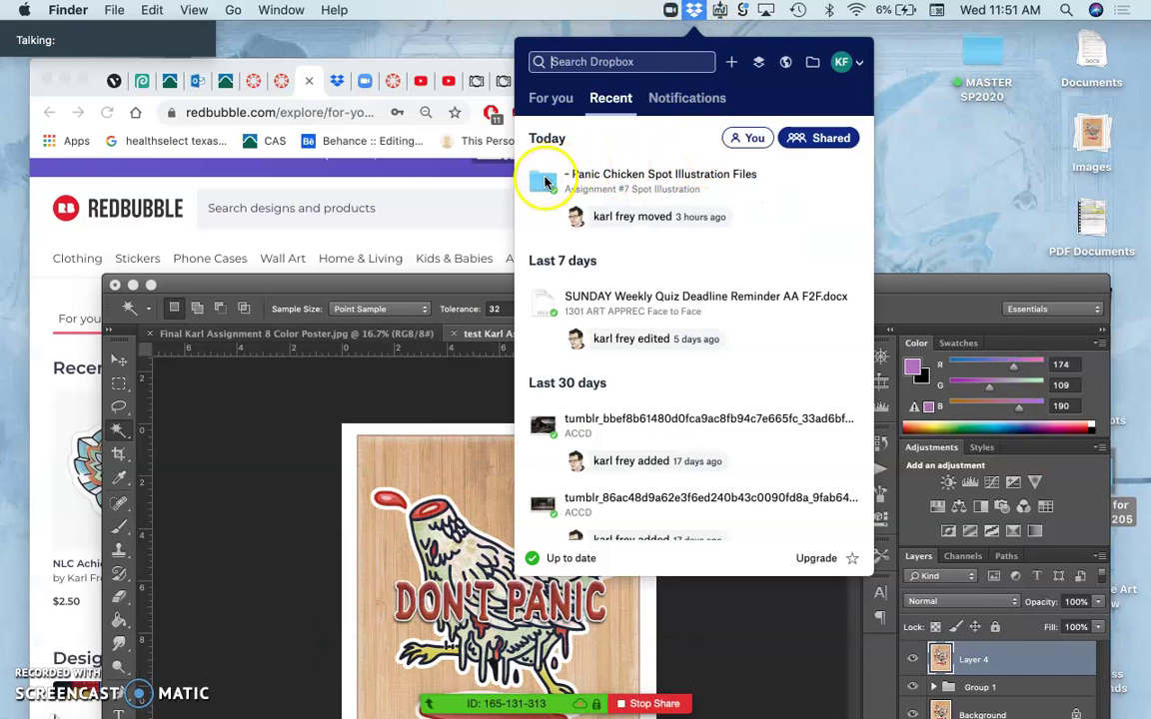
{"action": "left_click", "coordinate": [546, 182]}
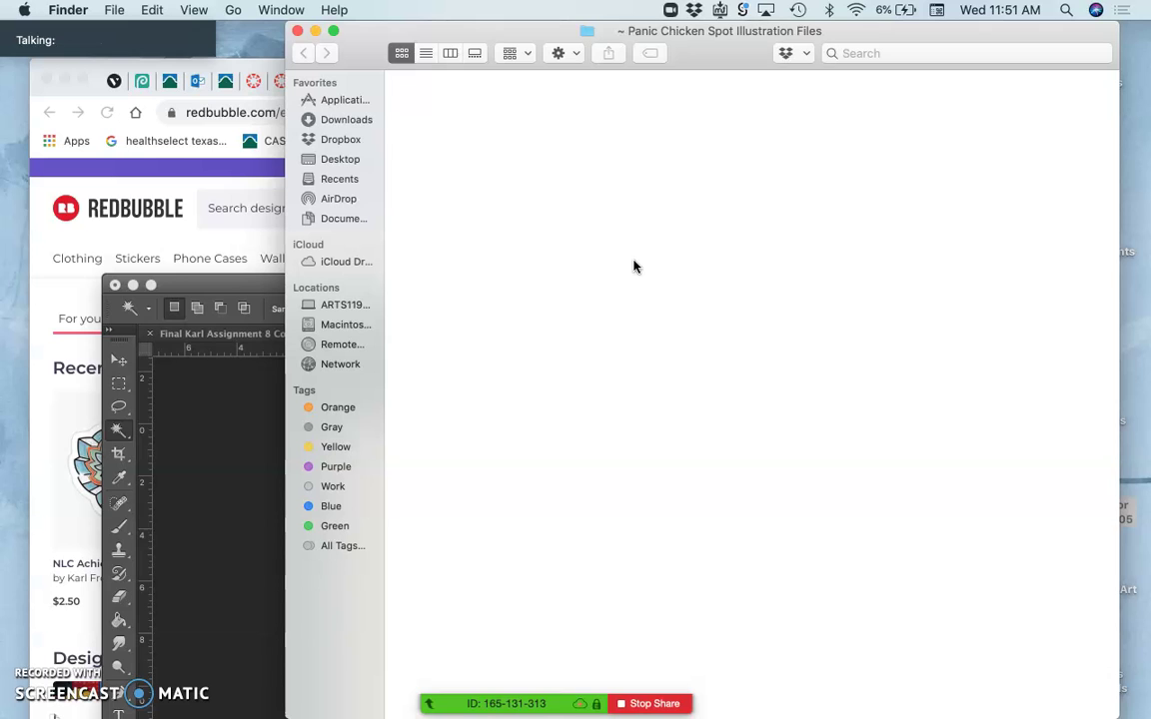
{"action": "left_click", "coordinate": [452, 56]}
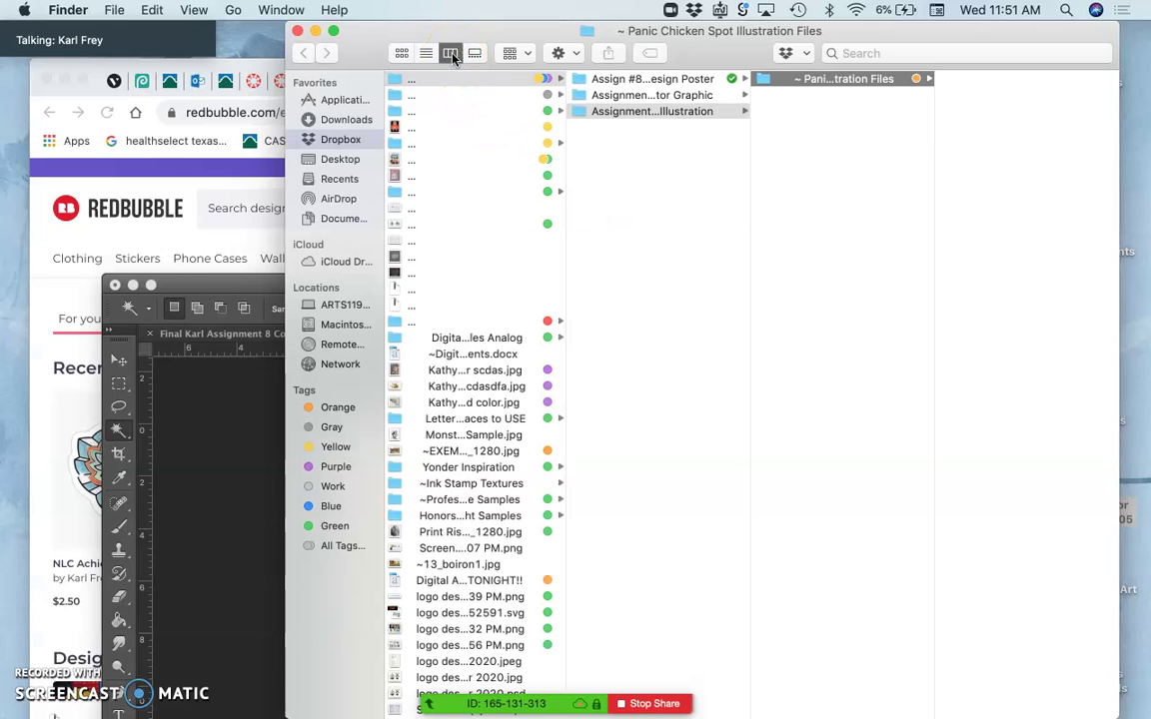
{"action": "left_click", "coordinate": [632, 81]}
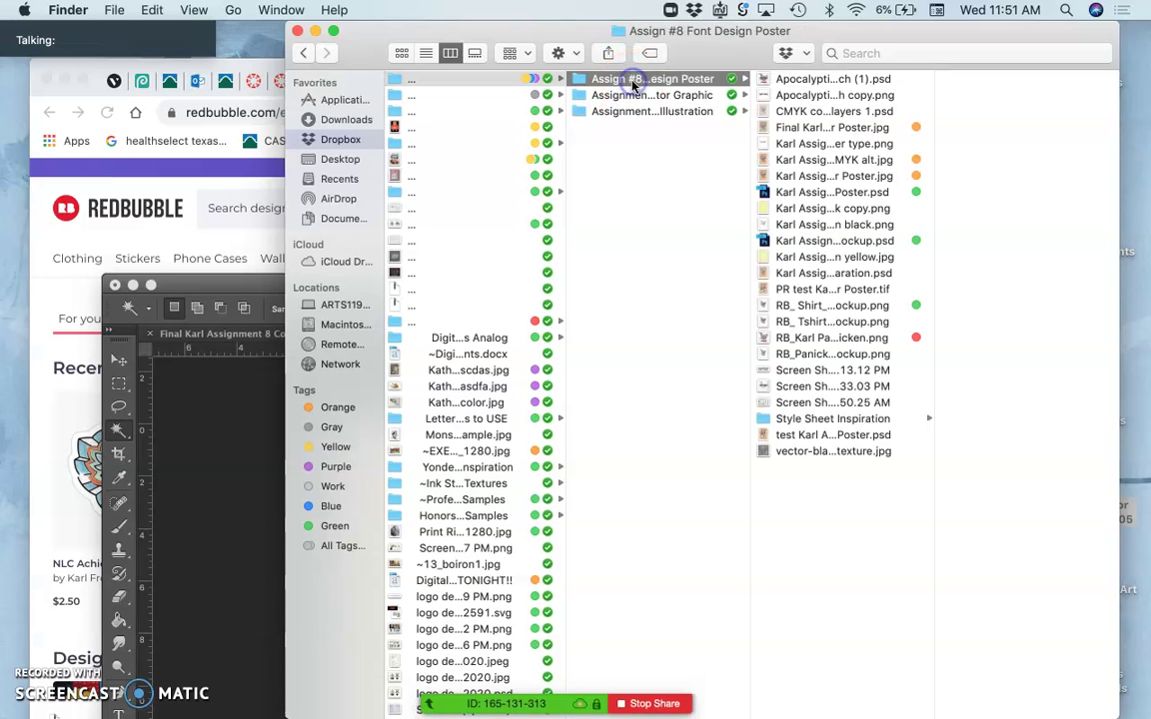
{"action": "left_click", "coordinate": [400, 52]}
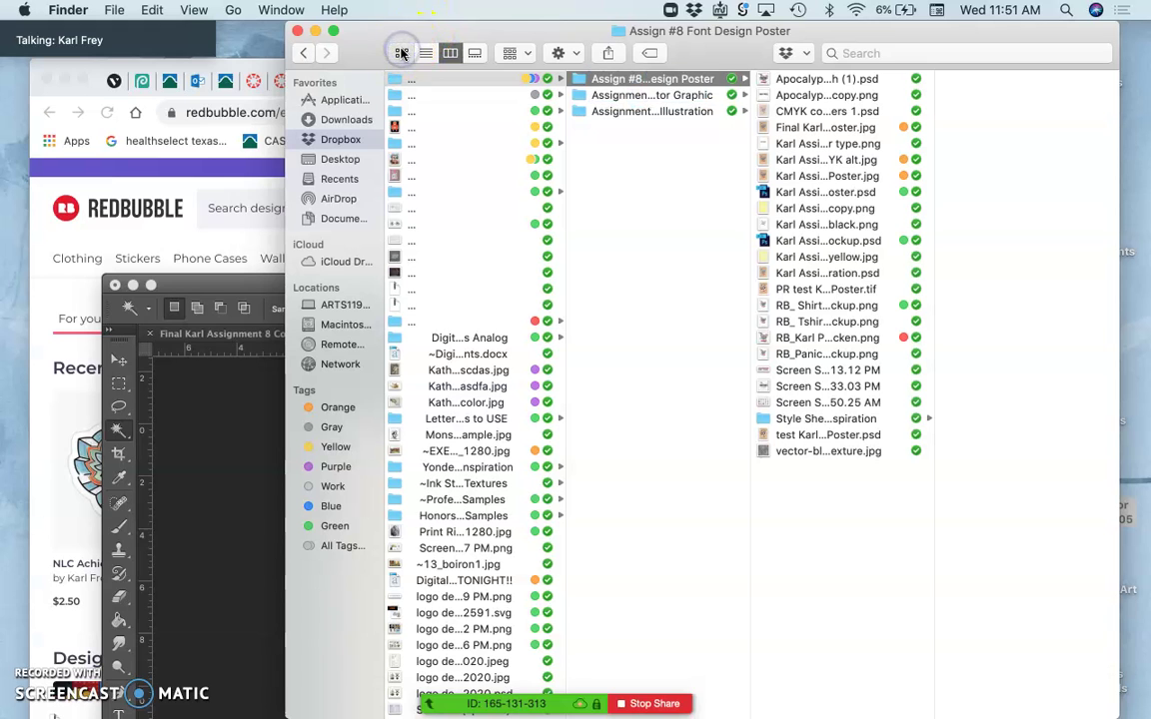
{"action": "left_click", "coordinate": [401, 52]}
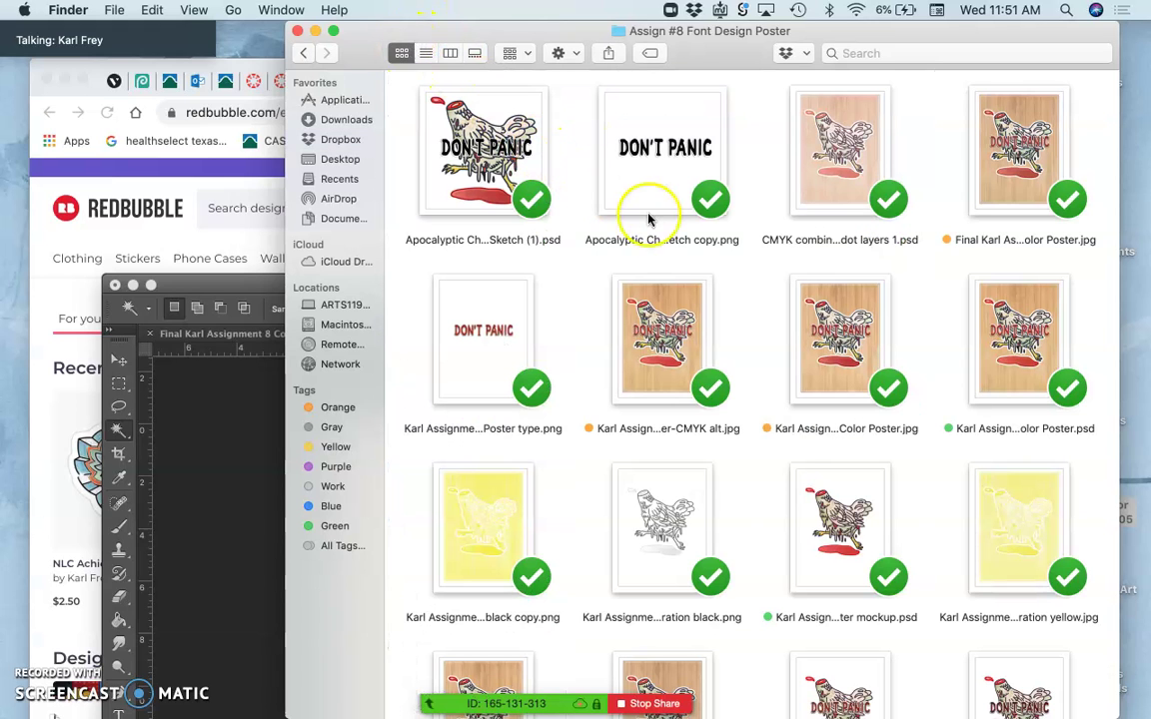
Step: Preview the RB_ Tshirt mockup PNG, close the preview, and return to Photoshop's poster
{"action": "scroll", "coordinate": [678, 249], "scroll_direction": "down", "scroll_amount": 10}
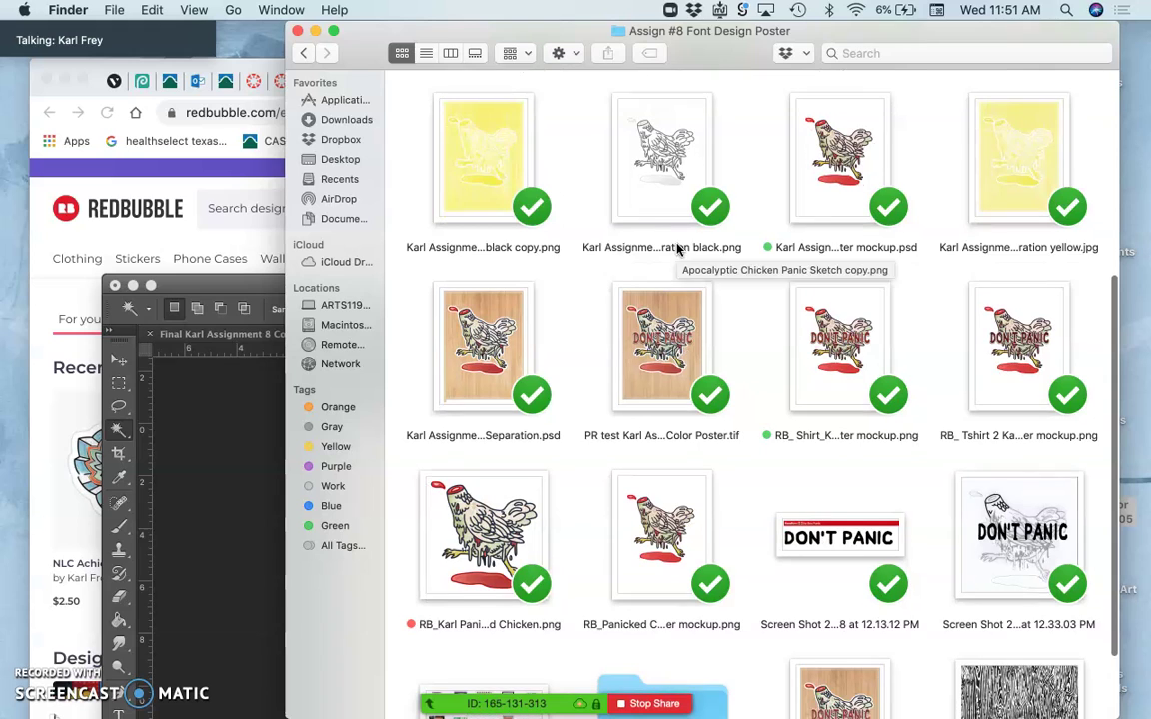
{"action": "left_click", "coordinate": [999, 335]}
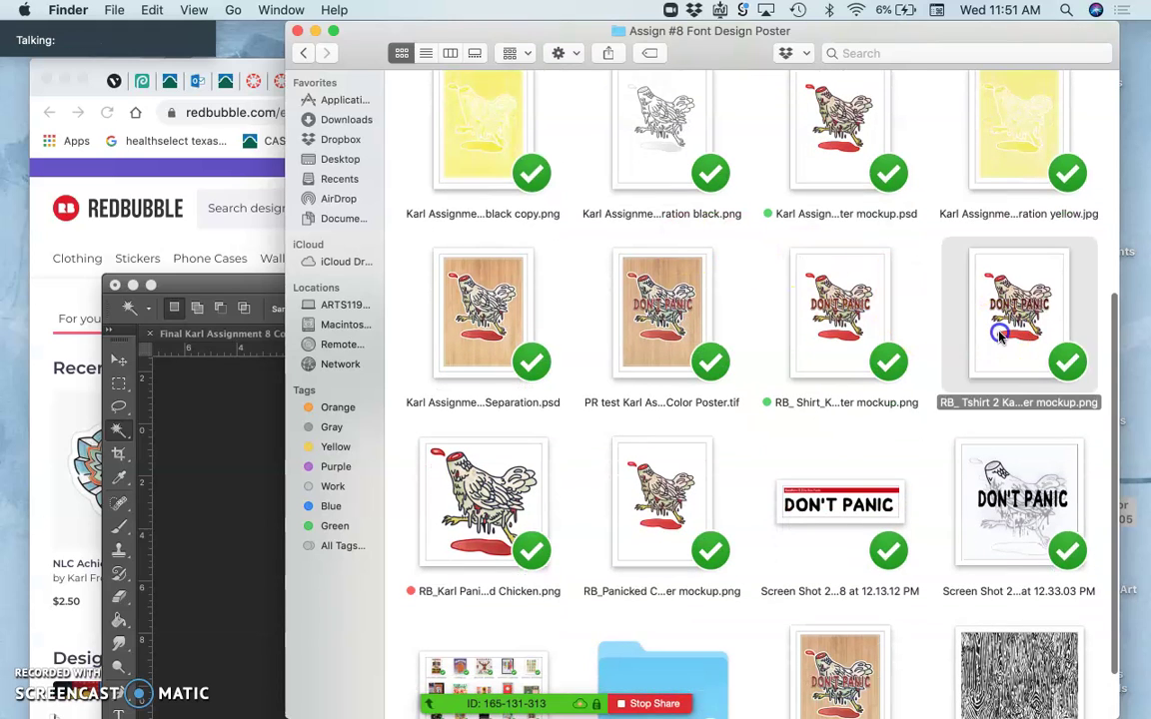
{"action": "double_click", "coordinate": [999, 336]}
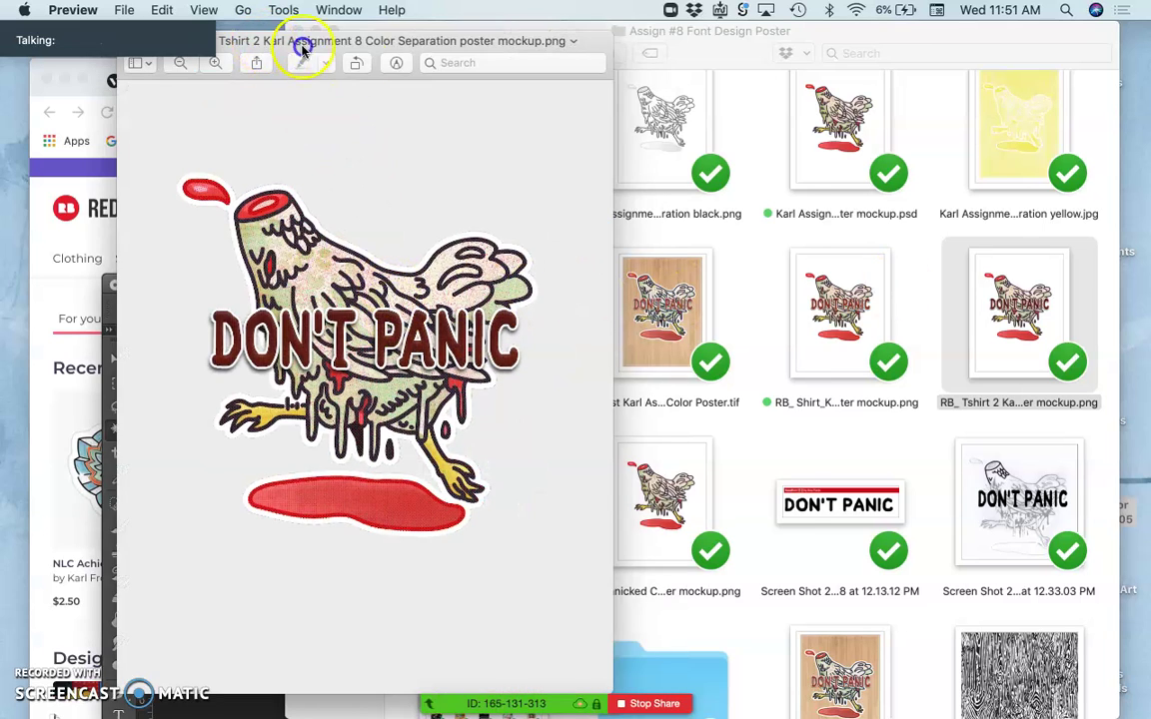
{"action": "left_click_drag", "start_coordinate": [301, 44], "coordinate": [429, 94]}
{"action": "left_click", "coordinate": [300, 93]}
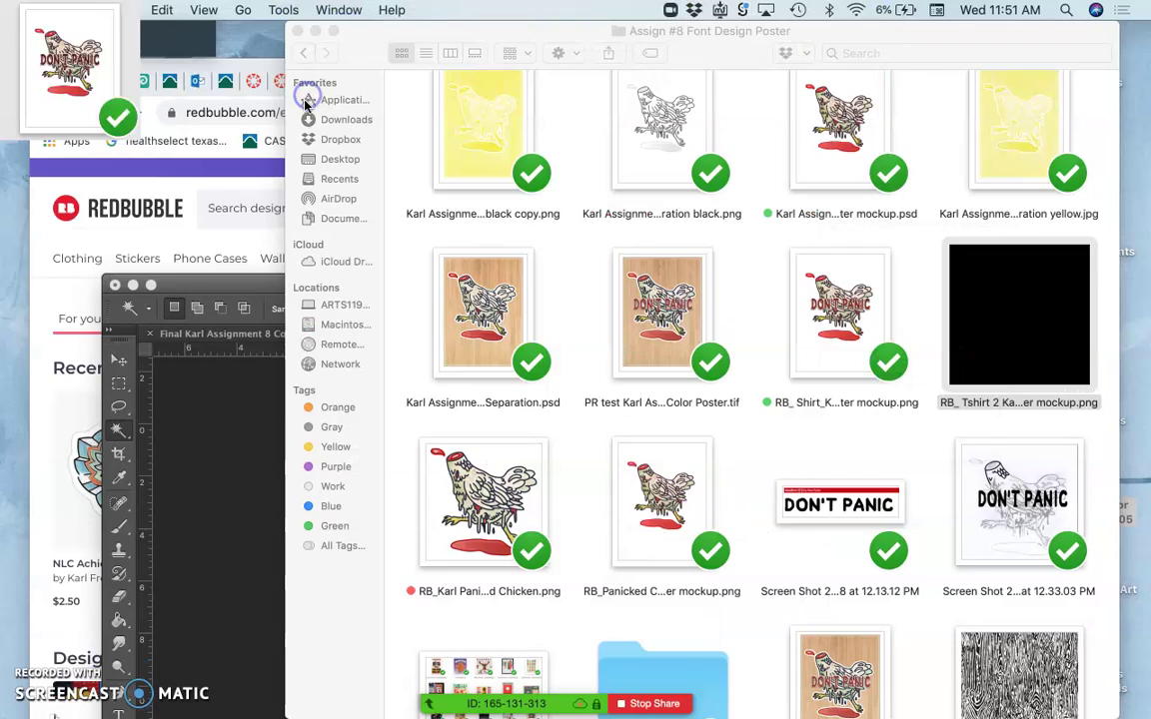
{"action": "left_click", "coordinate": [269, 283]}
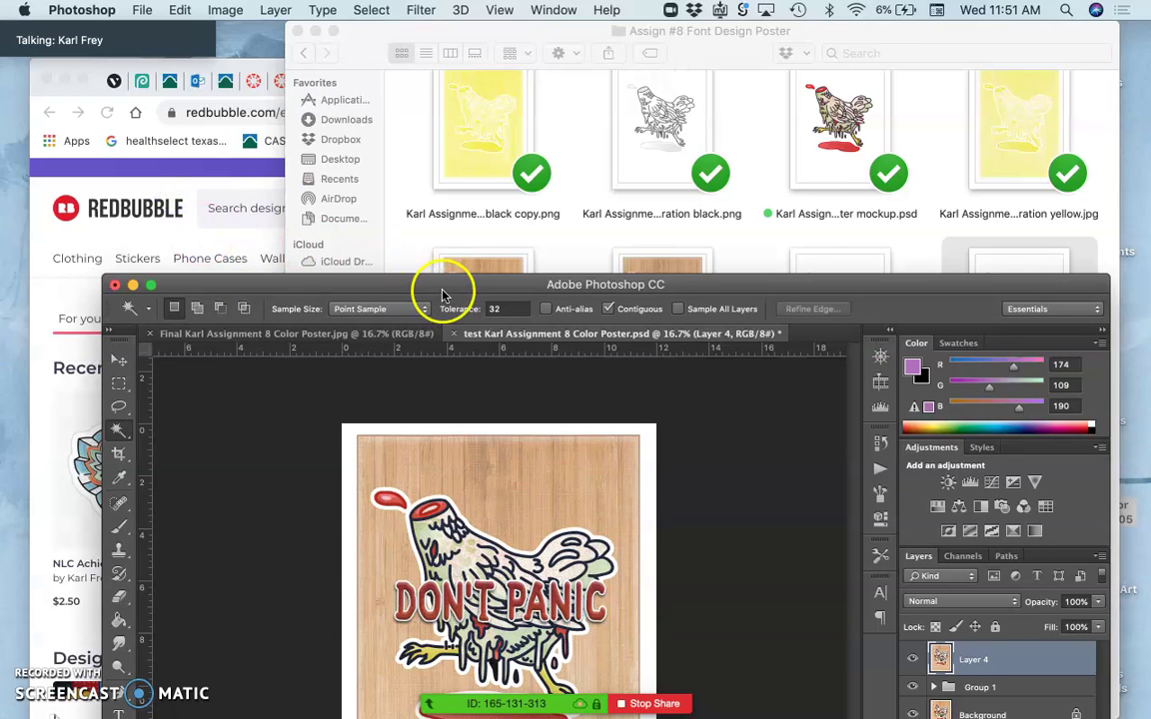
Step: Place the RB_ Tshirt 2 mockup into the poster, then hide Layer 4 and the lower layers
{"action": "left_click_drag", "start_coordinate": [380, 284], "coordinate": [317, 122]}
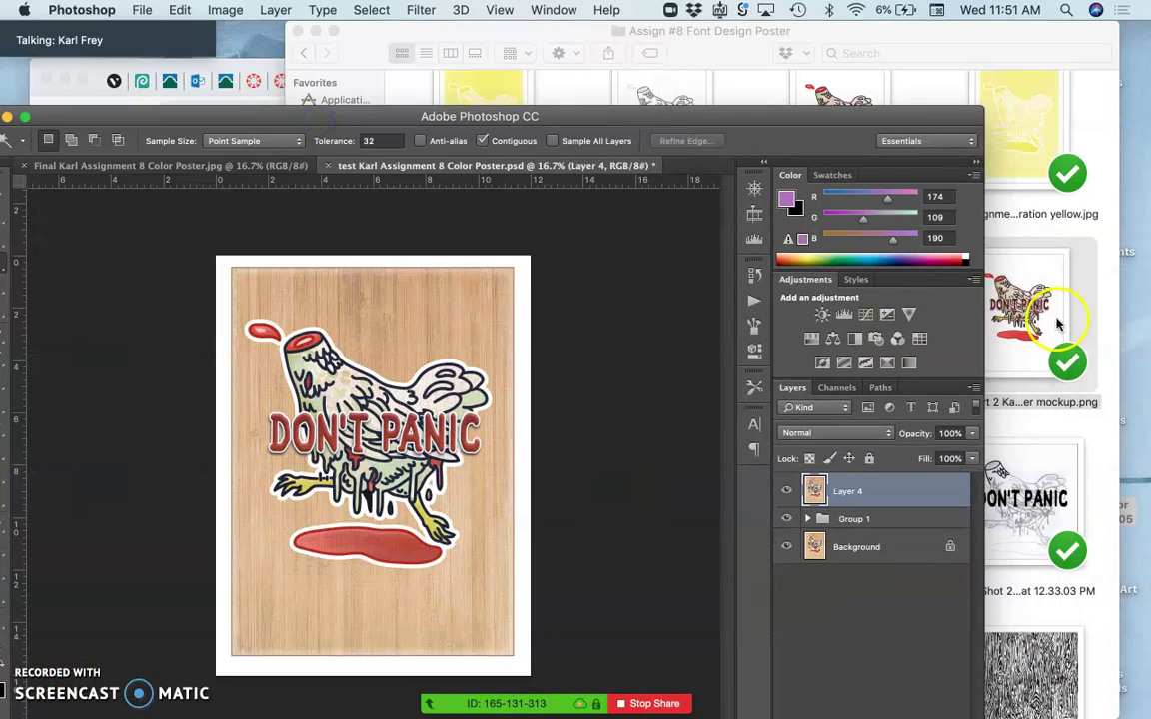
{"action": "left_click_drag", "start_coordinate": [1019, 304], "coordinate": [471, 467]}
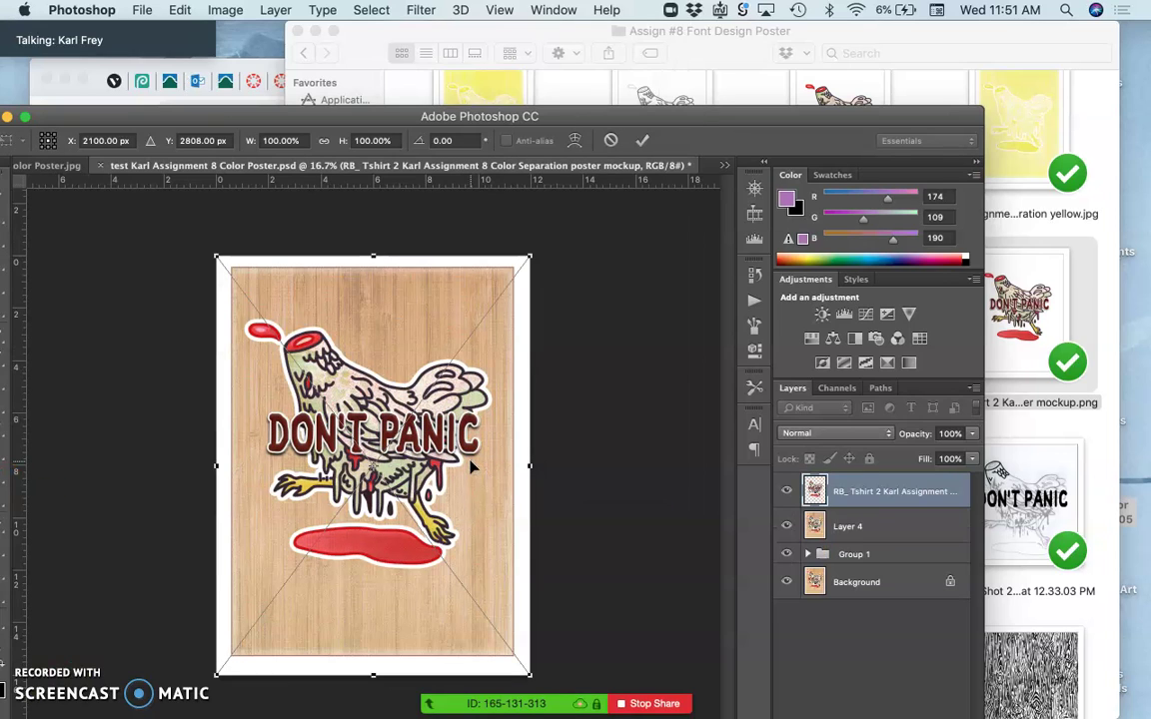
{"action": "key", "text": "Return"}
{"action": "left_click", "coordinate": [785, 527]}
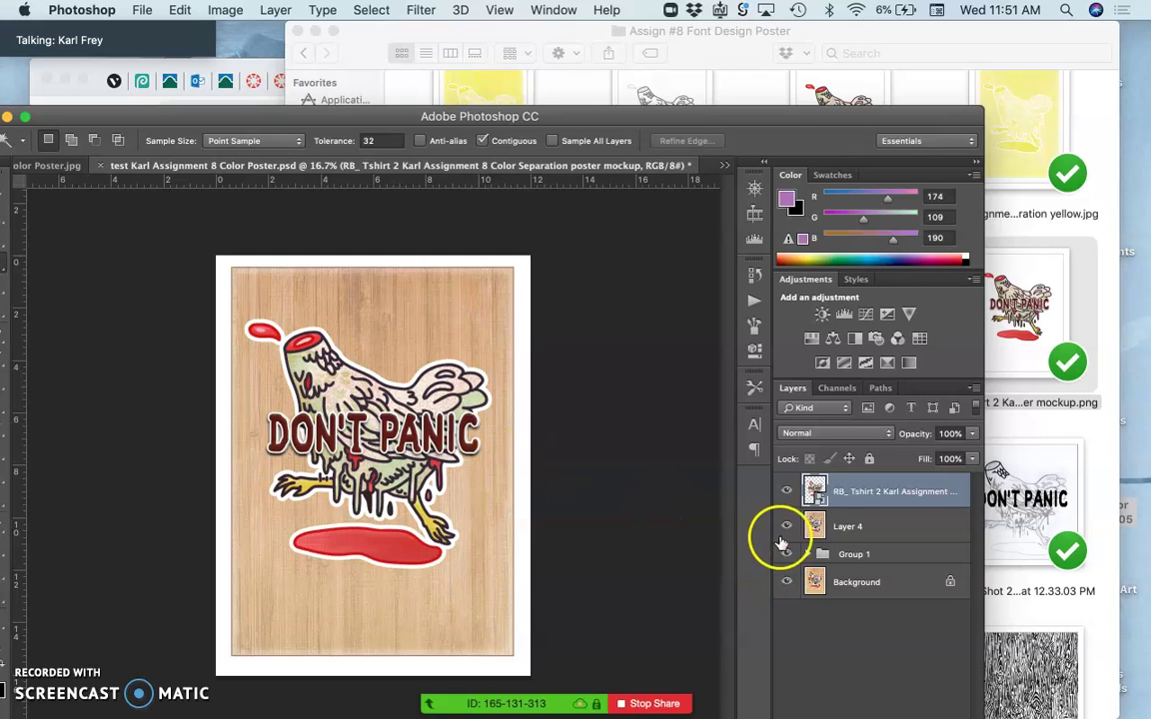
{"action": "left_click", "coordinate": [786, 582]}
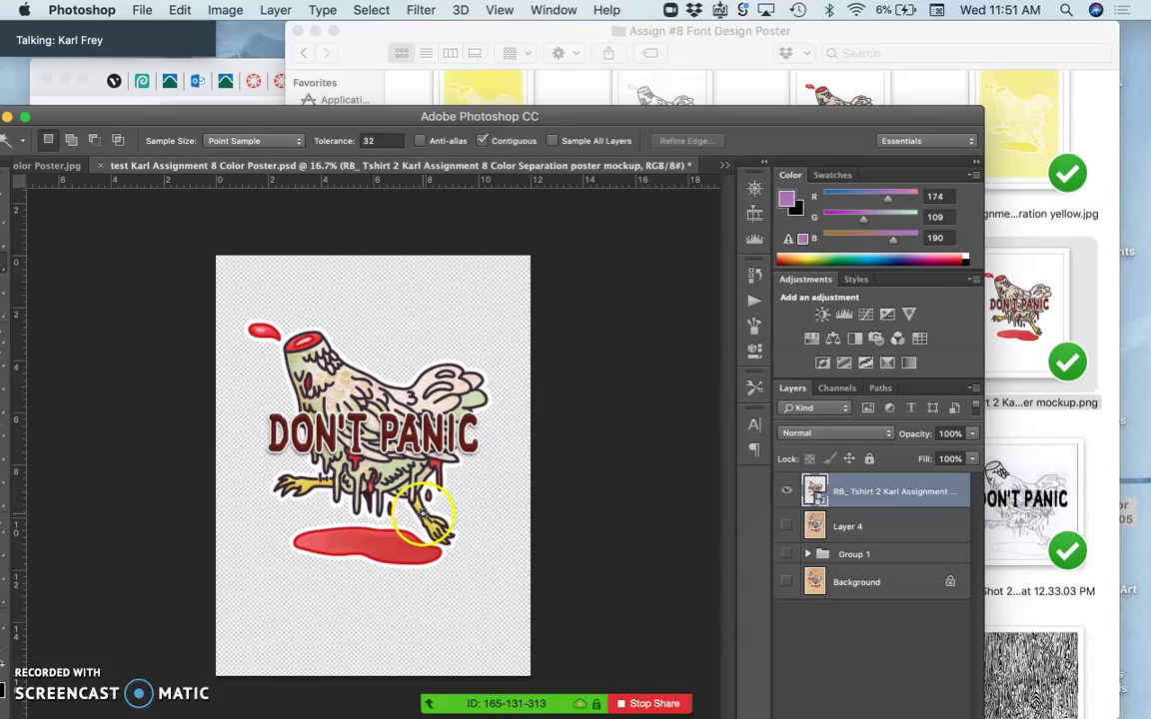
{"action": "key", "text": "super+equal"}
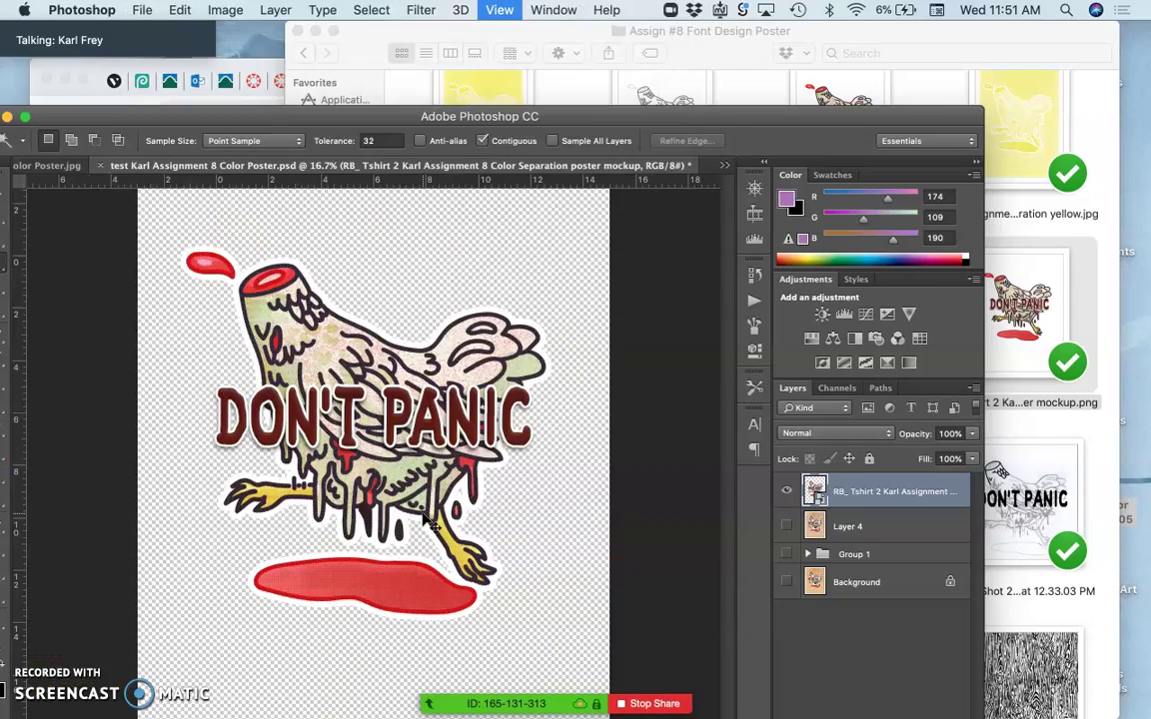
{"action": "key", "text": "super+equal"}
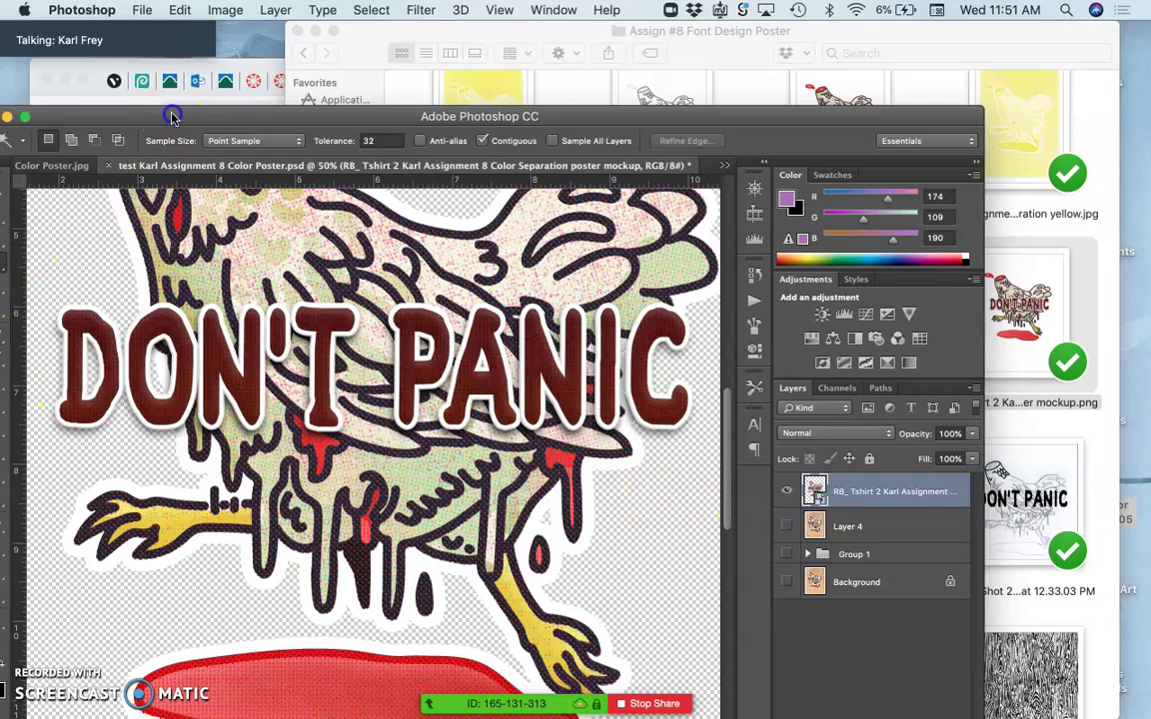
Step: Set up the Magic Wand with Contiguous off and a Tolerance of 88
{"action": "left_click_drag", "start_coordinate": [170, 118], "coordinate": [263, 87]}
{"action": "left_click", "coordinate": [89, 233]}
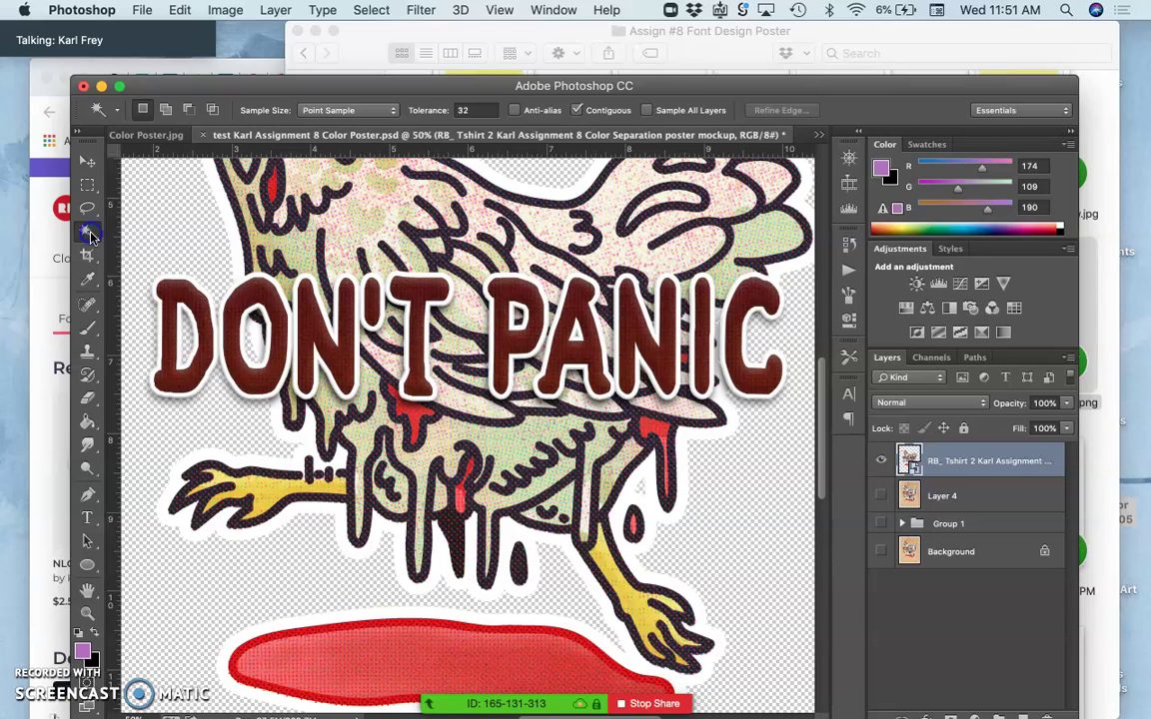
{"action": "left_click", "coordinate": [166, 225]}
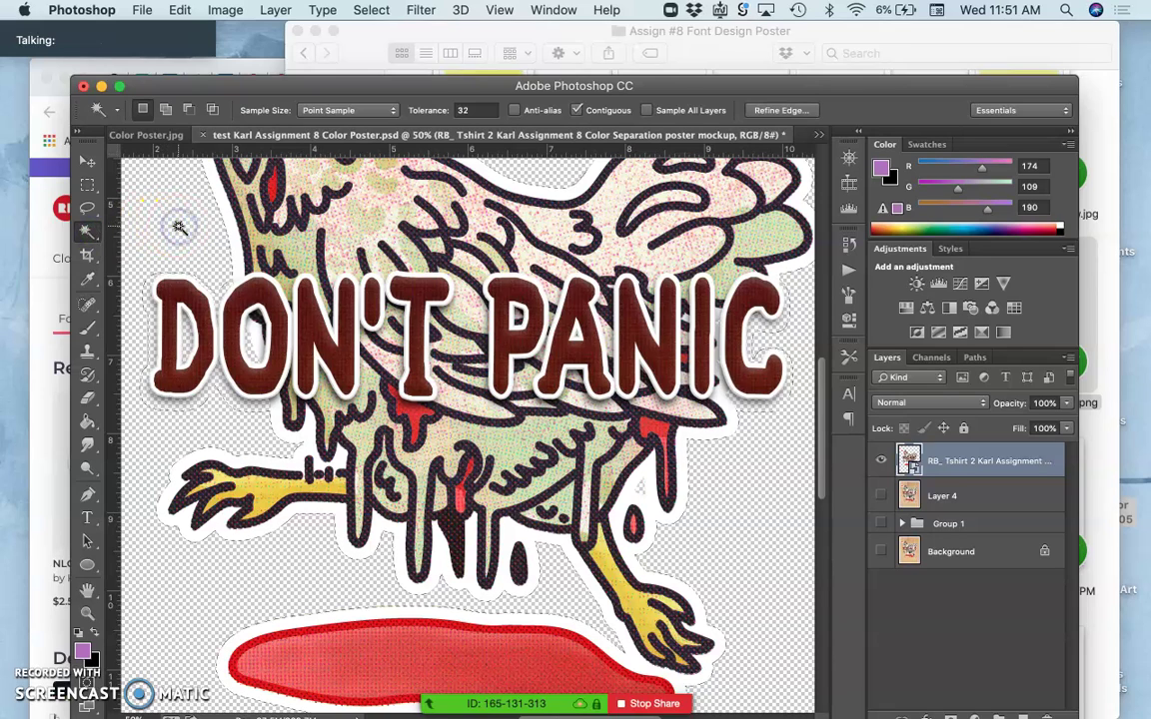
{"action": "left_click", "coordinate": [576, 111]}
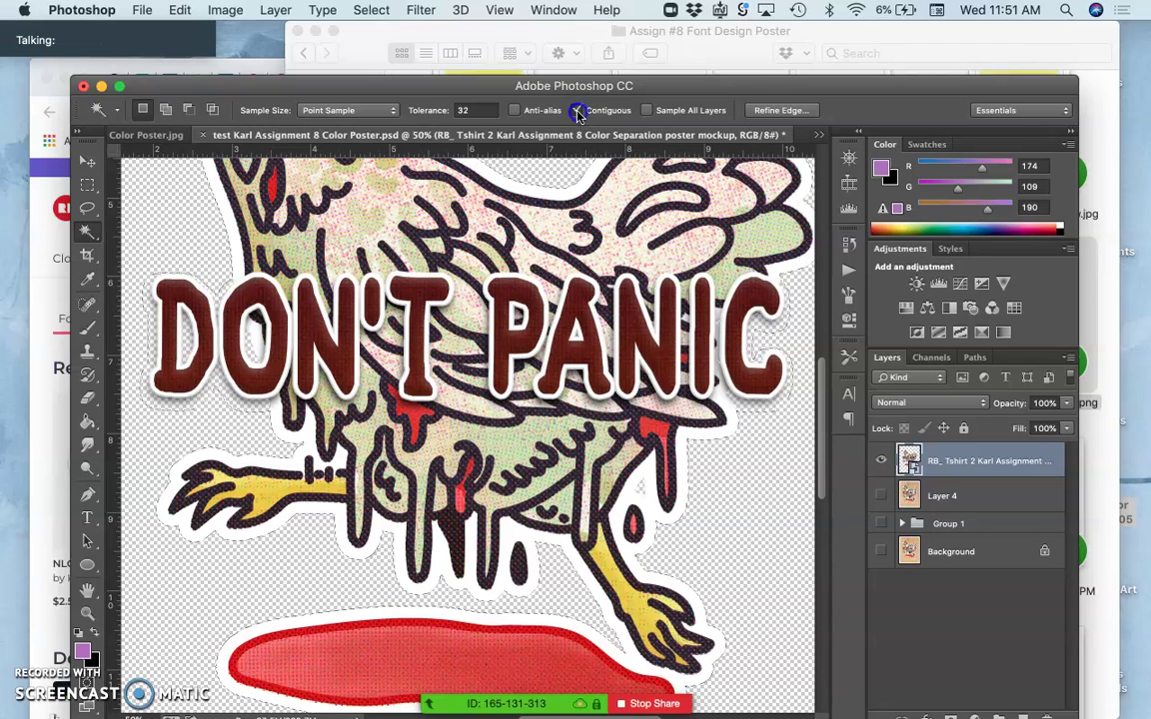
{"action": "left_click", "coordinate": [476, 110]}
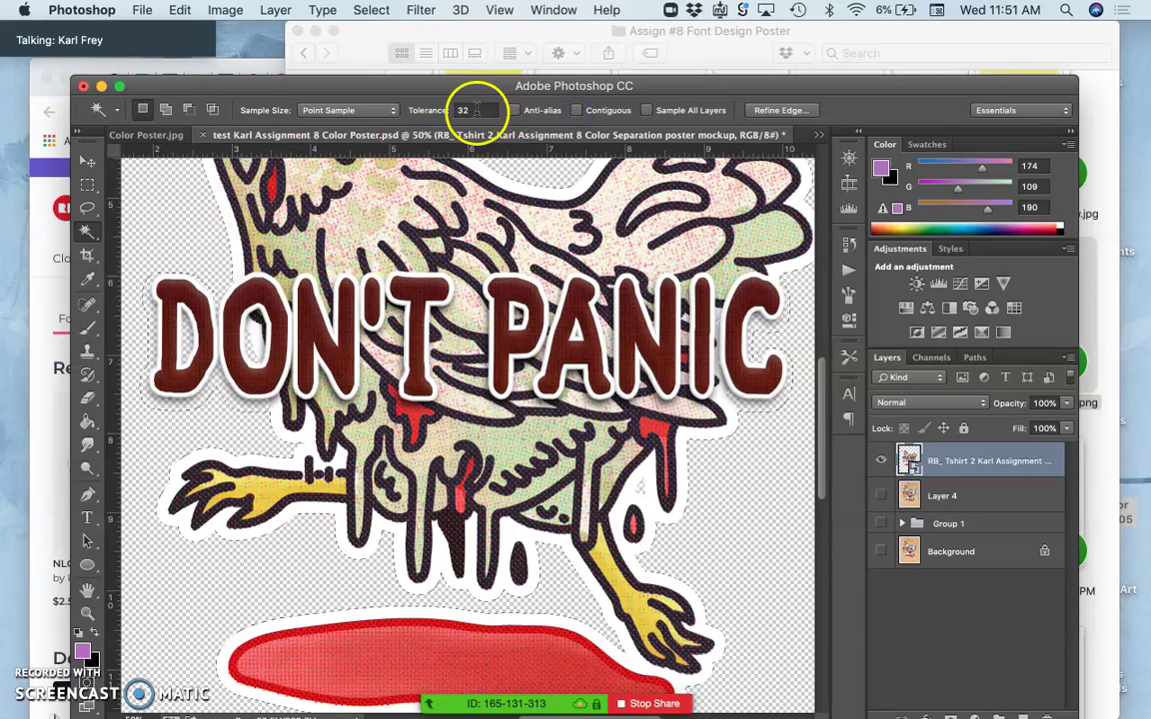
{"action": "left_click_drag", "start_coordinate": [476, 110], "coordinate": [432, 110]}
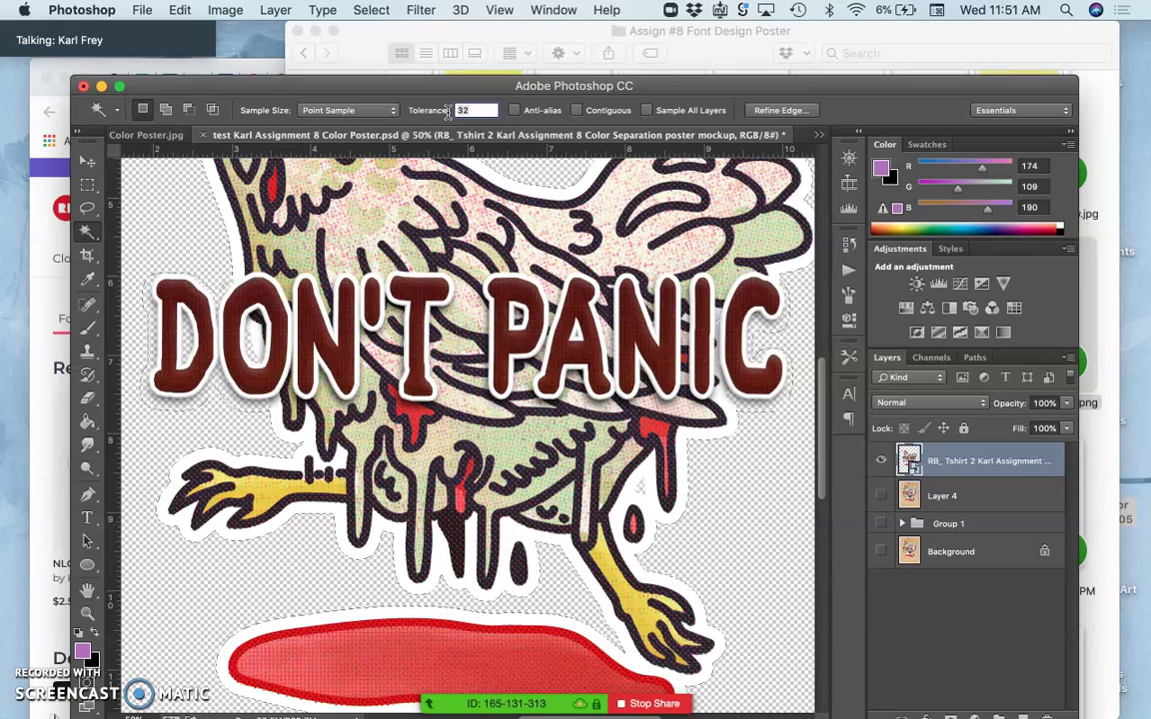
{"action": "type", "text": "88"}
{"action": "left_click", "coordinate": [318, 200]}
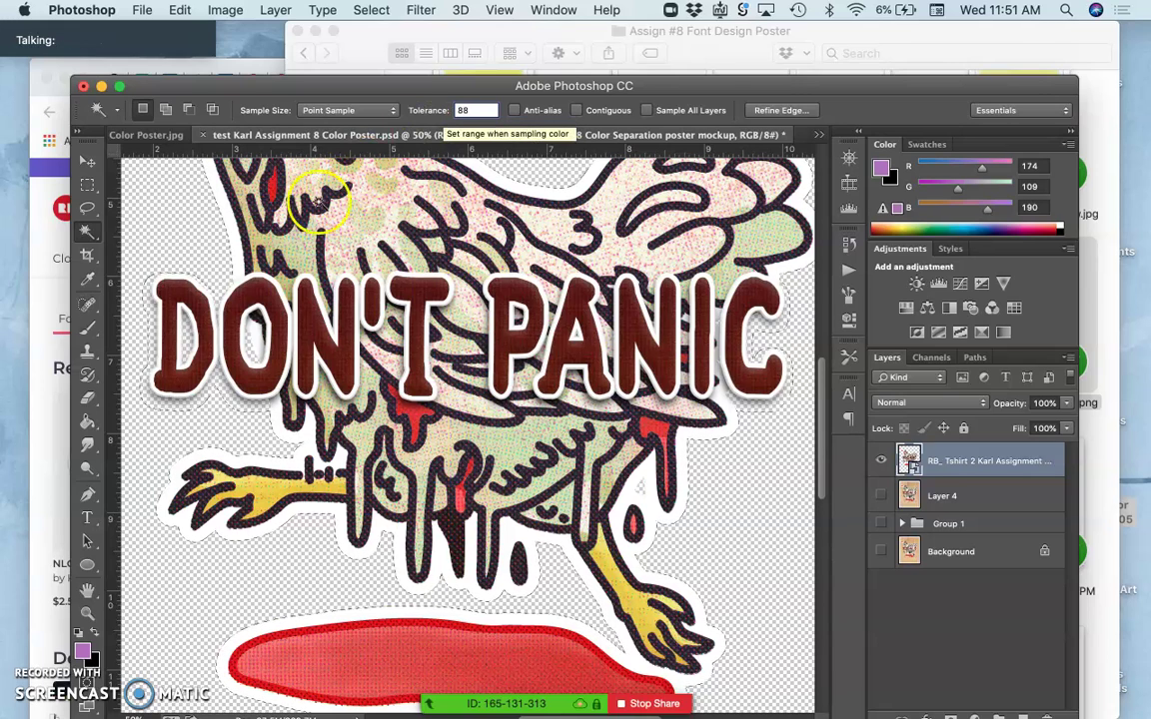
Step: Select the transparent area around the artwork and the DON'T PANIC lettering
{"action": "left_click", "coordinate": [193, 226]}
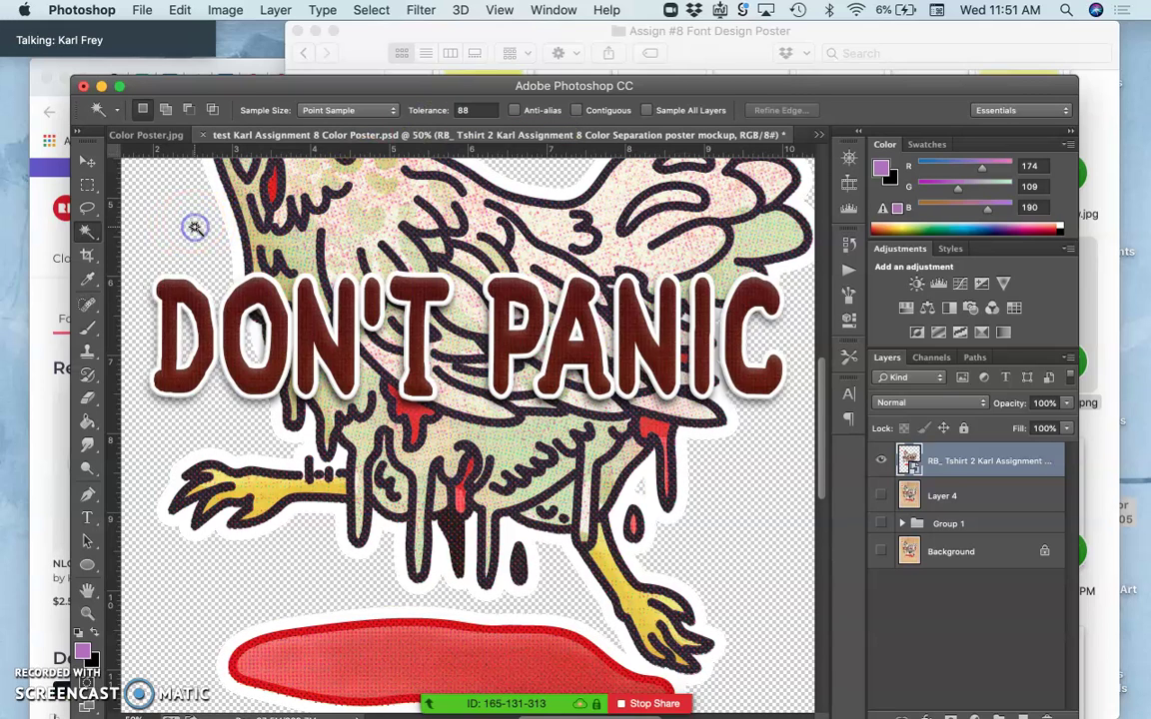
{"action": "left_click_drag", "start_coordinate": [197, 231], "coordinate": [312, 392]}
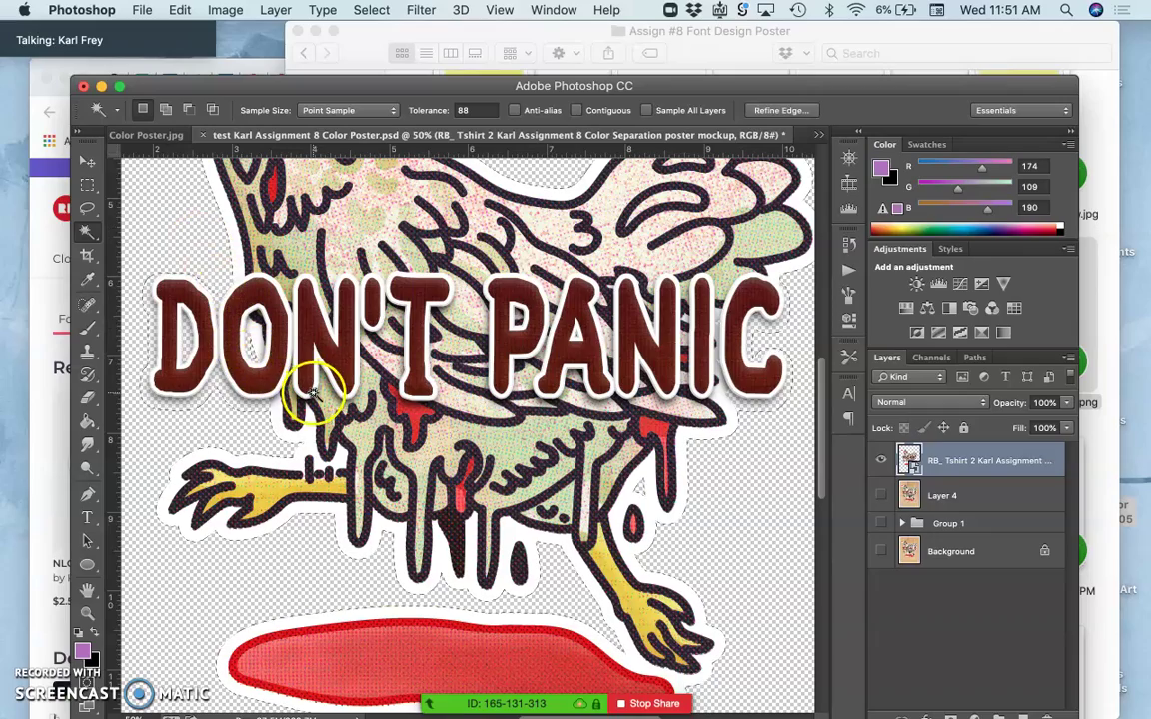
{"action": "key", "text": "super+minus"}
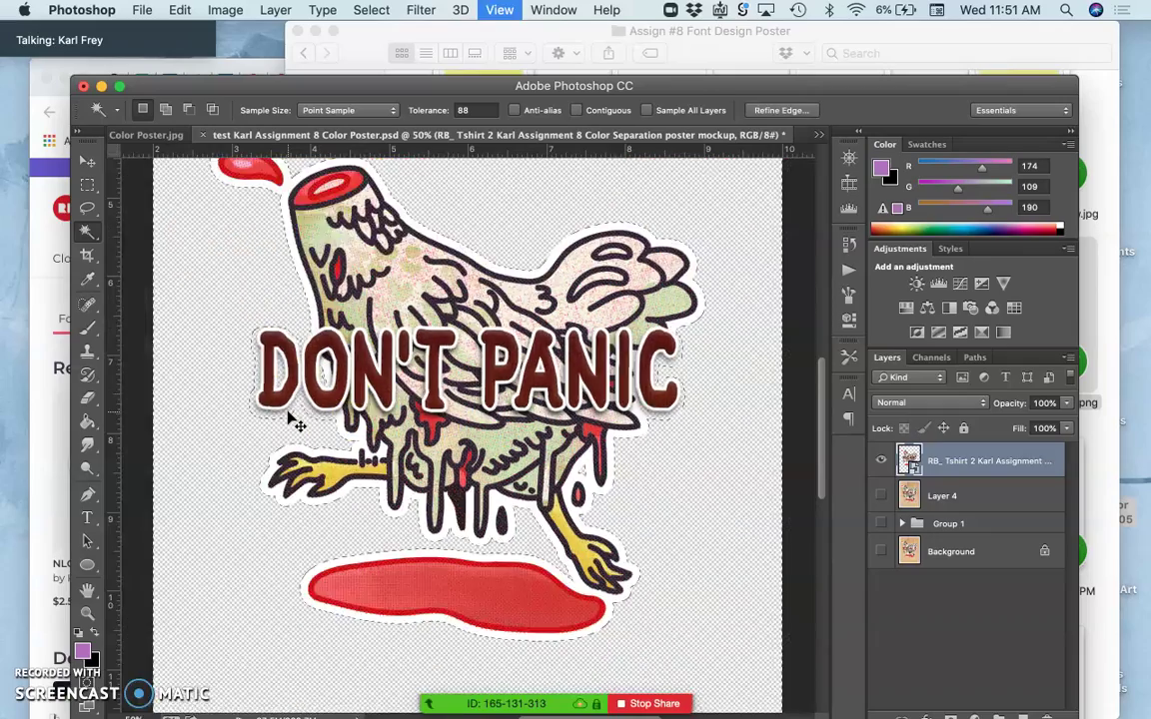
{"action": "left_click", "coordinate": [362, 431]}
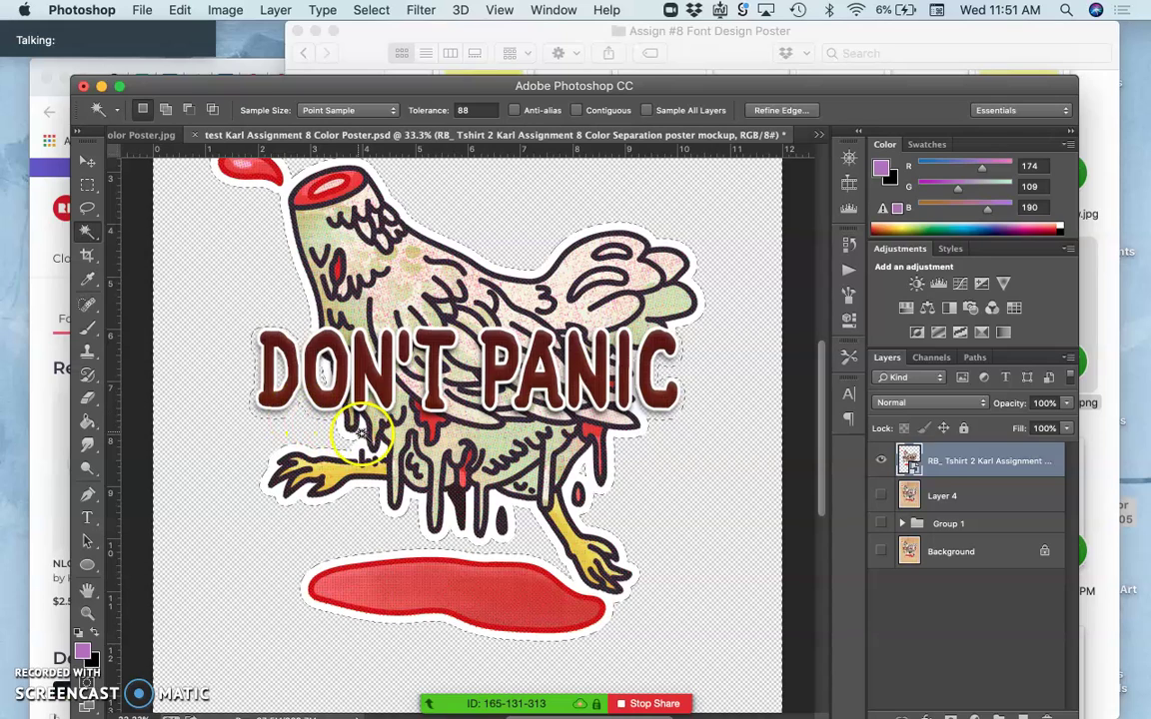
Step: Show Layer 4 again, try Cmd+J and undo it, then invert the selection
{"action": "left_click", "coordinate": [880, 496]}
{"action": "left_click", "coordinate": [941, 496]}
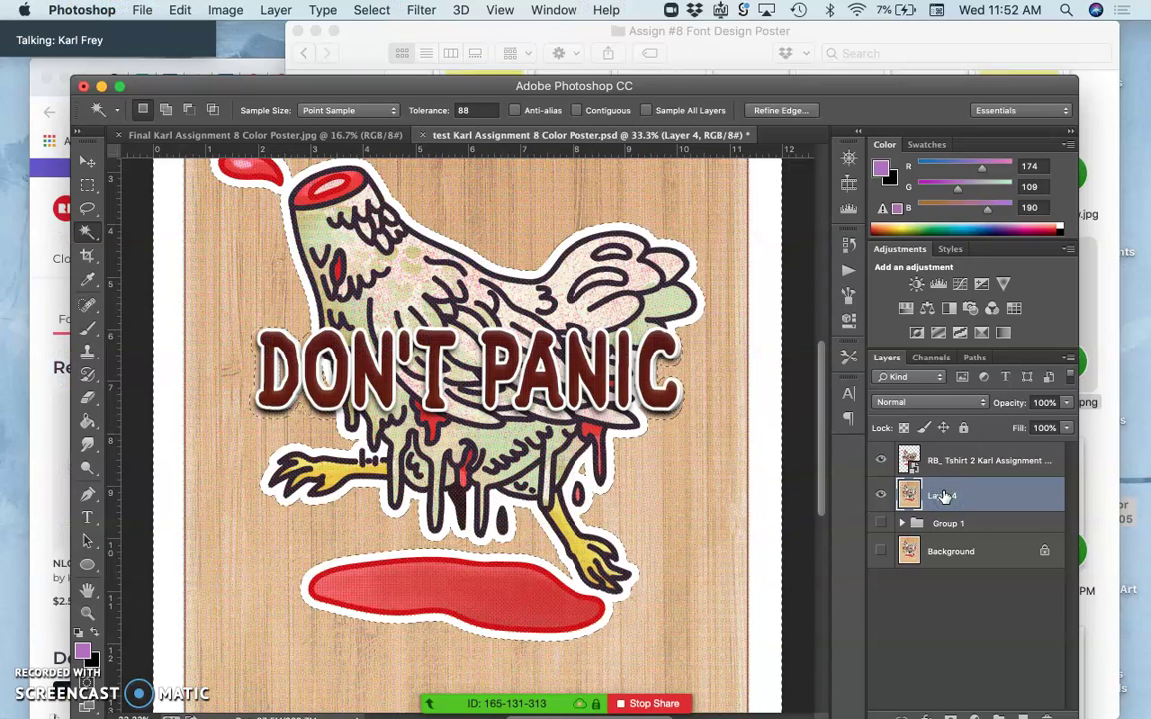
{"action": "key", "text": "super+j"}
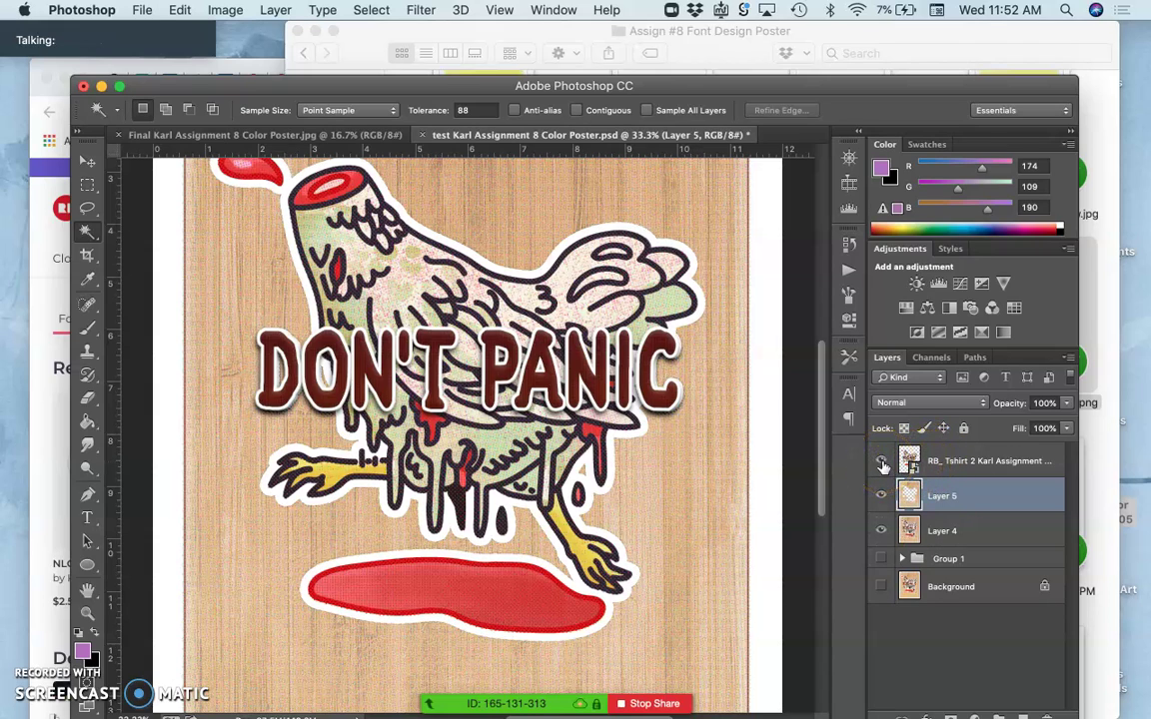
{"action": "key", "text": "super+z"}
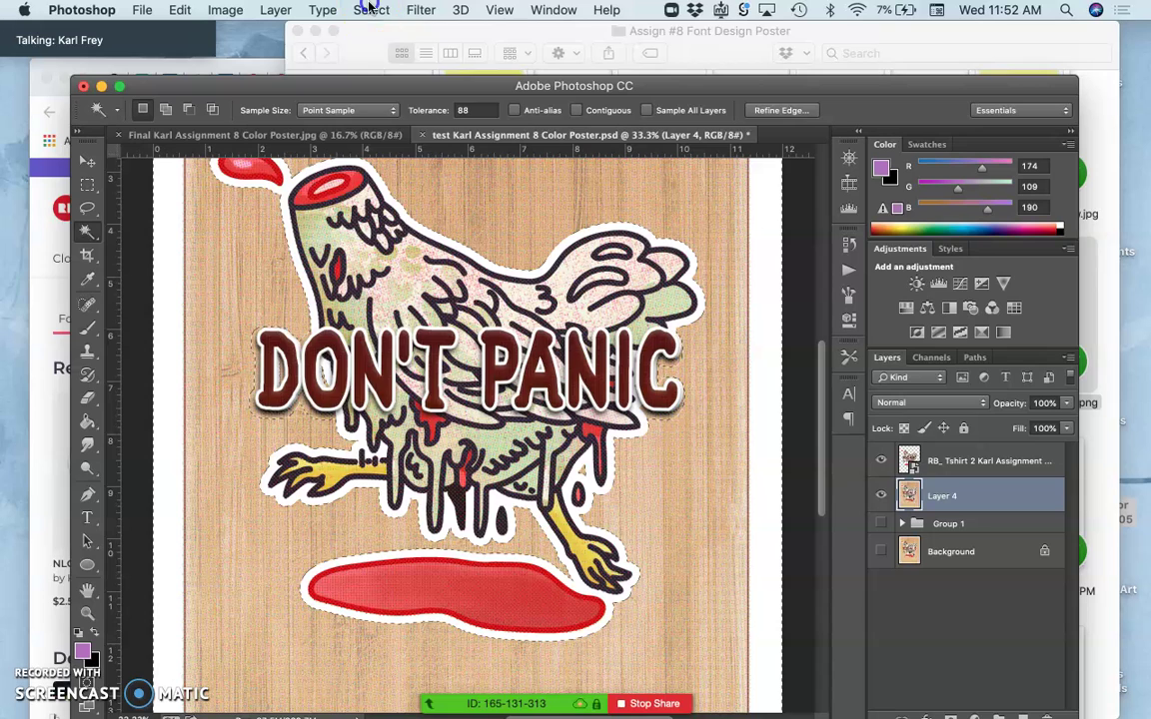
{"action": "left_click", "coordinate": [369, 9]}
{"action": "left_click", "coordinate": [382, 81]}
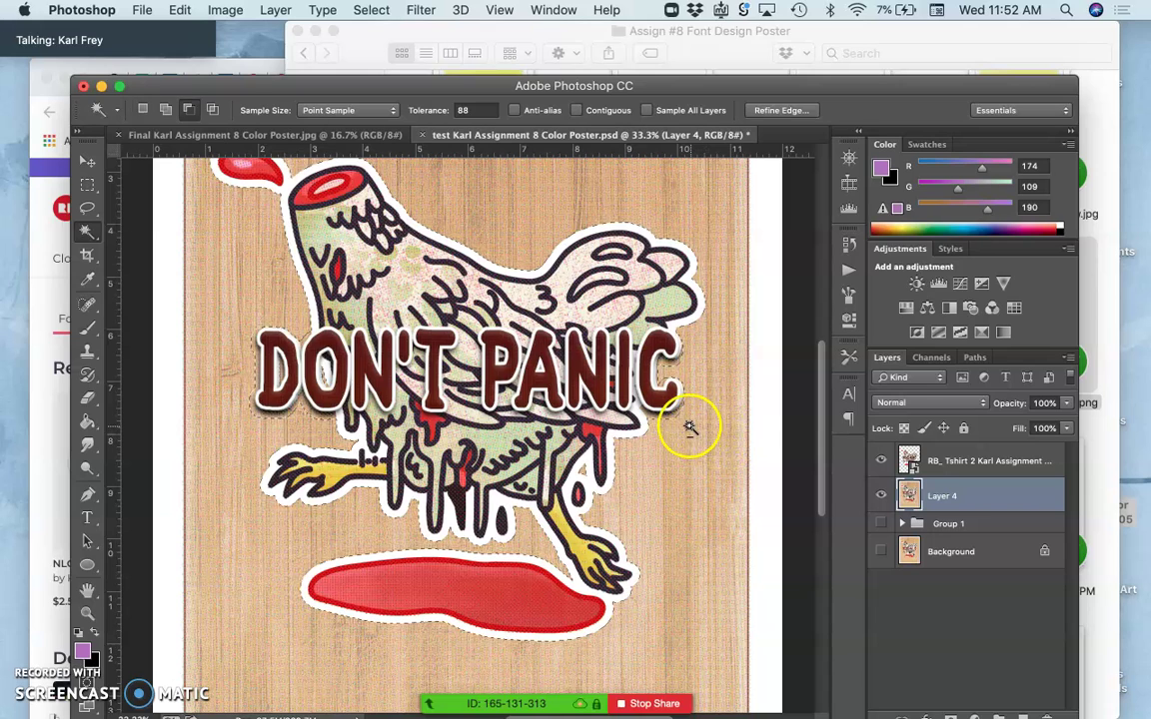
Step: On the mockup layer, Magic Wand-select the lettering and the letter D with Contiguous on
{"action": "left_click", "coordinate": [939, 464]}
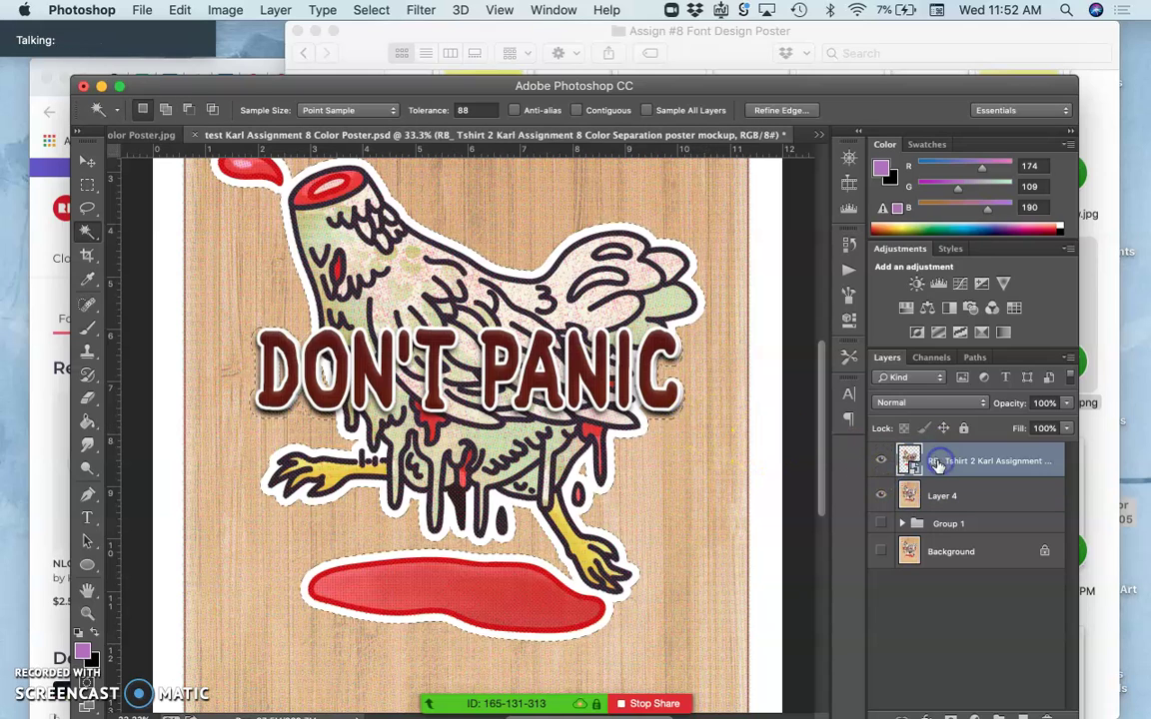
{"action": "left_click", "coordinate": [668, 416]}
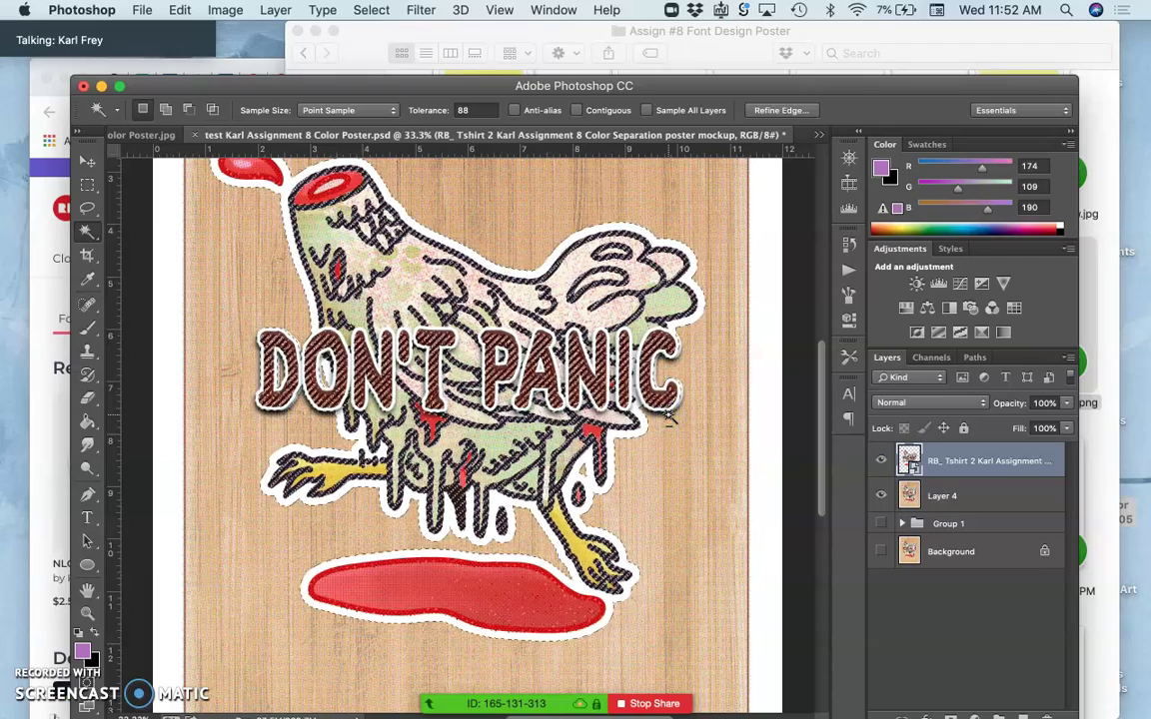
{"action": "left_click", "coordinate": [577, 110]}
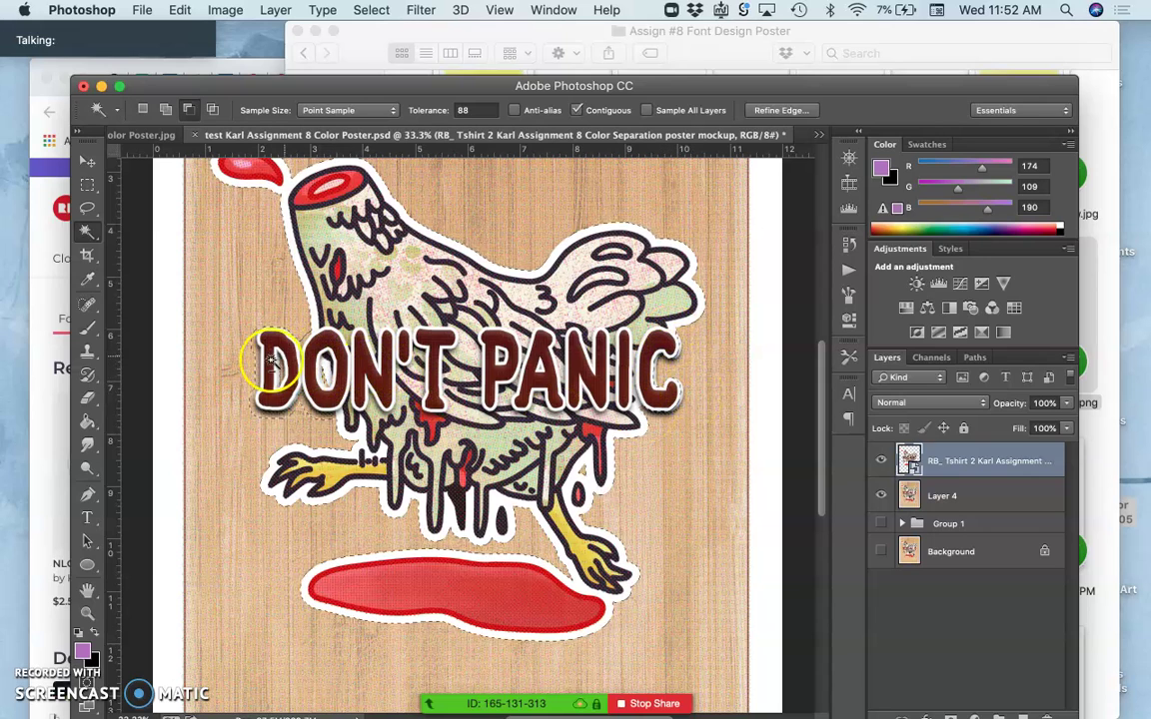
{"action": "left_click", "coordinate": [304, 371]}
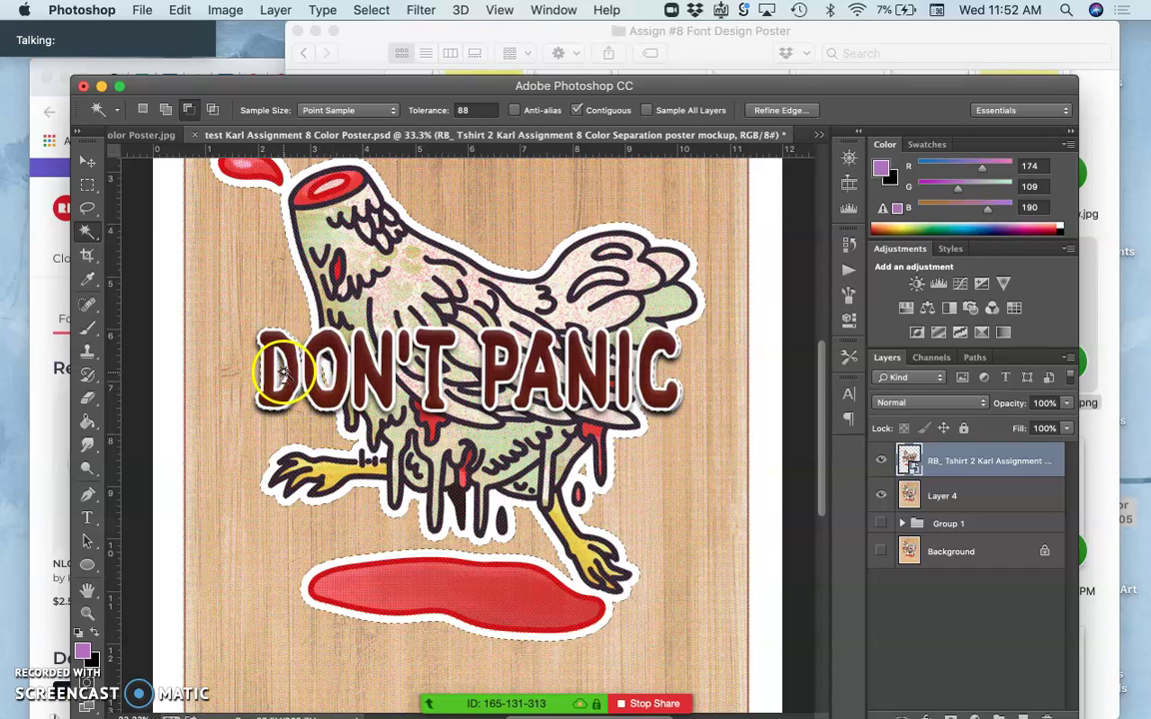
{"action": "left_click", "coordinate": [316, 399]}
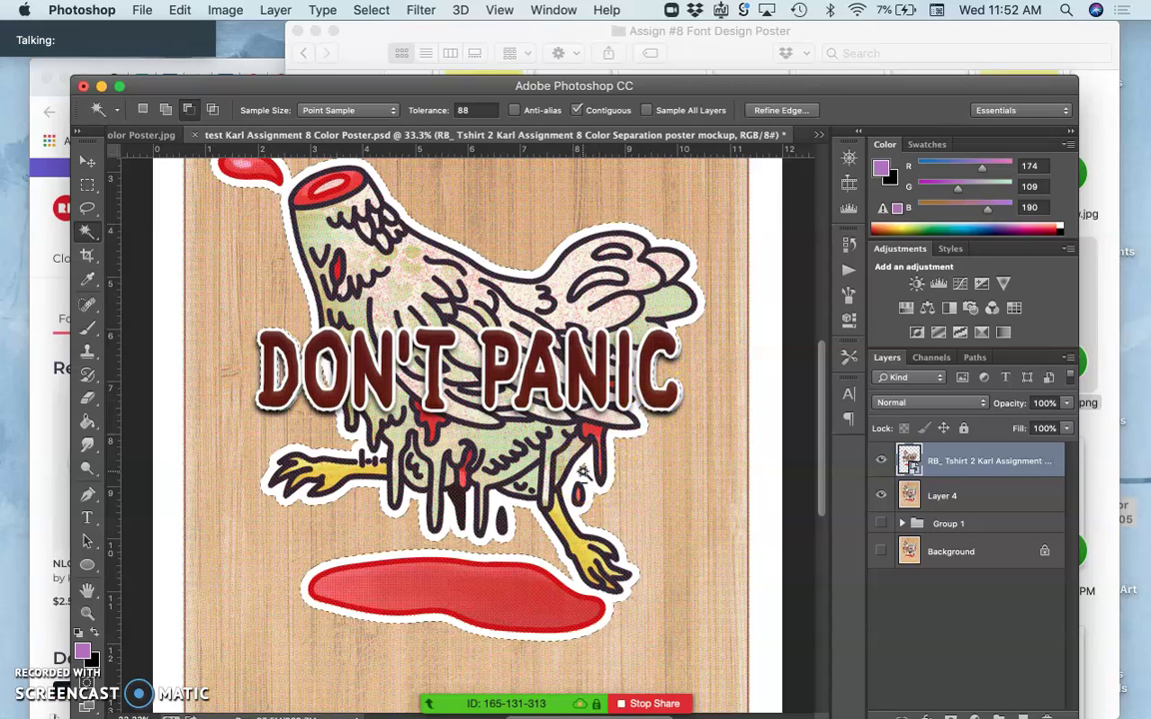
Step: Copy the selection from Layer 4 into a new Layer 5, hiding the mockup and wood layers
{"action": "left_click", "coordinate": [969, 500]}
{"action": "left_click", "coordinate": [881, 462]}
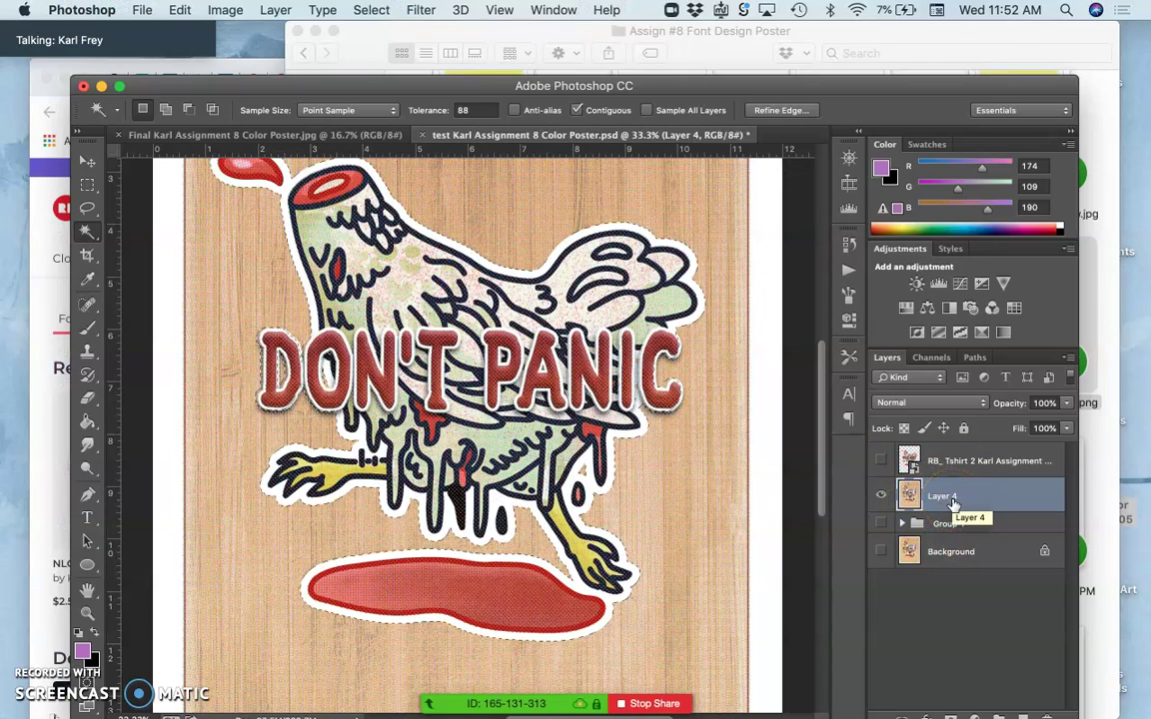
{"action": "key", "text": "super+j"}
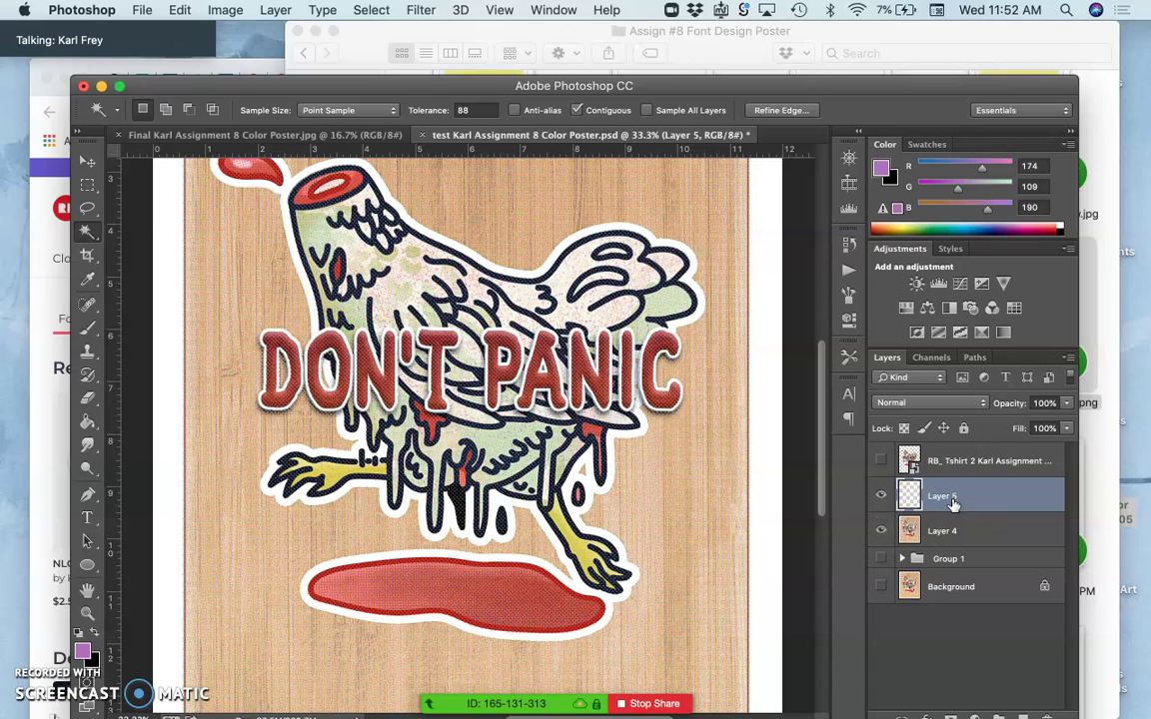
{"action": "left_click", "coordinate": [883, 530]}
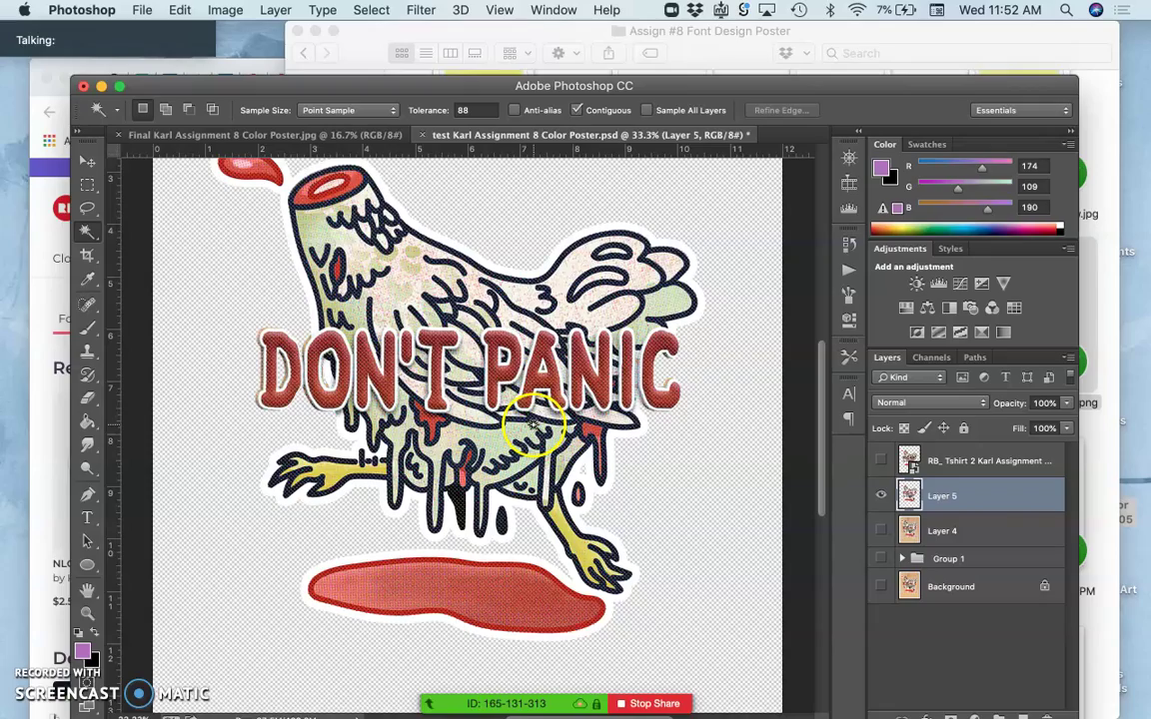
Step: Zoom and pan around the cut-out chicken to inspect the PANIC letter edges
{"action": "key", "text": "super+equal"}
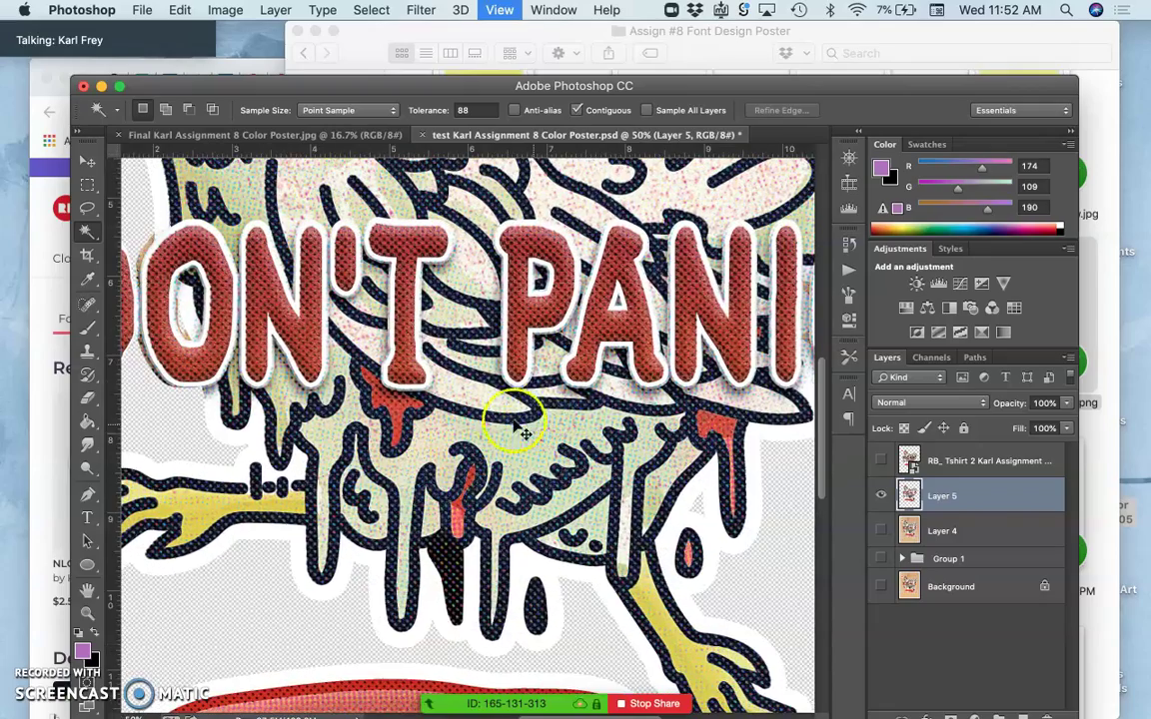
{"action": "key", "text": "super+equal"}
{"action": "scroll", "coordinate": [499, 415], "scroll_direction": "up", "scroll_amount": 5}
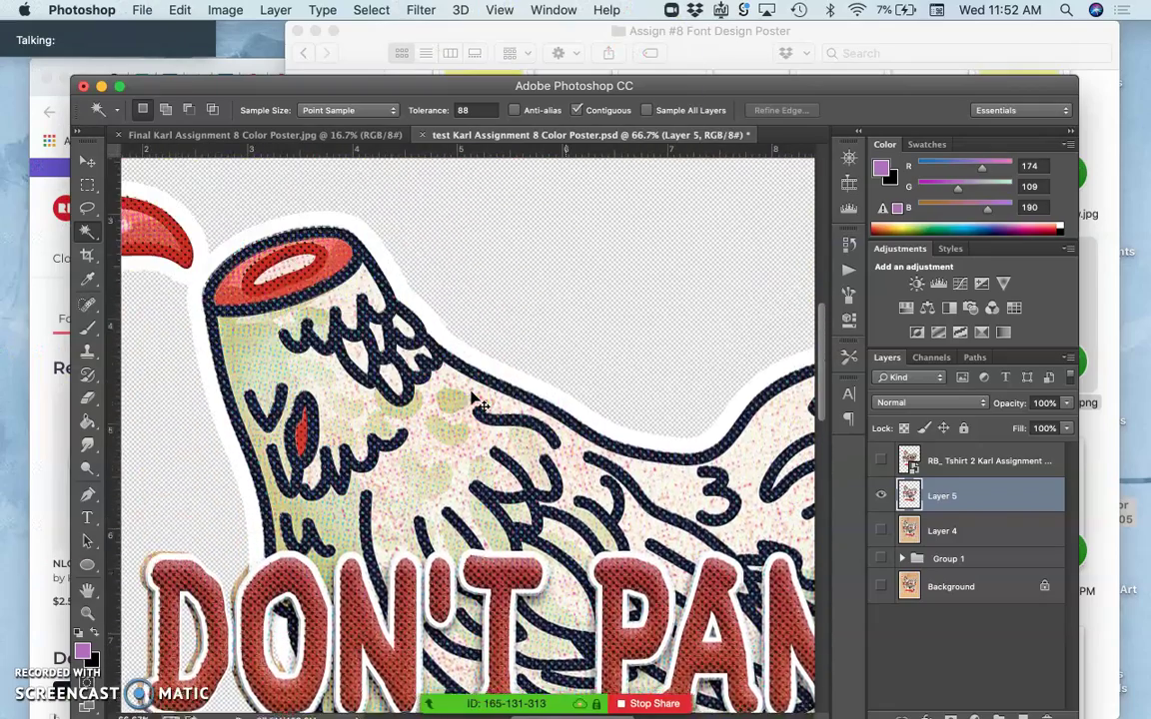
{"action": "scroll", "coordinate": [475, 401], "scroll_direction": "left", "scroll_amount": 5}
{"action": "scroll", "coordinate": [476, 402], "scroll_direction": "down", "scroll_amount": 2}
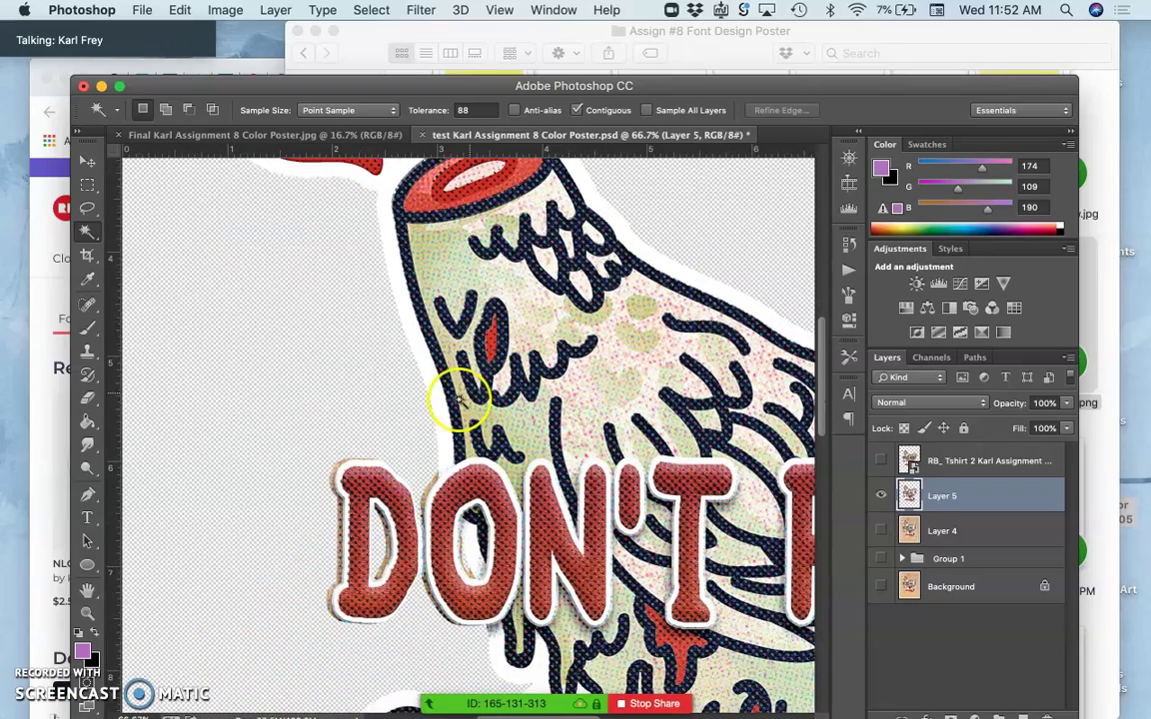
{"action": "scroll", "coordinate": [414, 425], "scroll_direction": "down", "scroll_amount": 5}
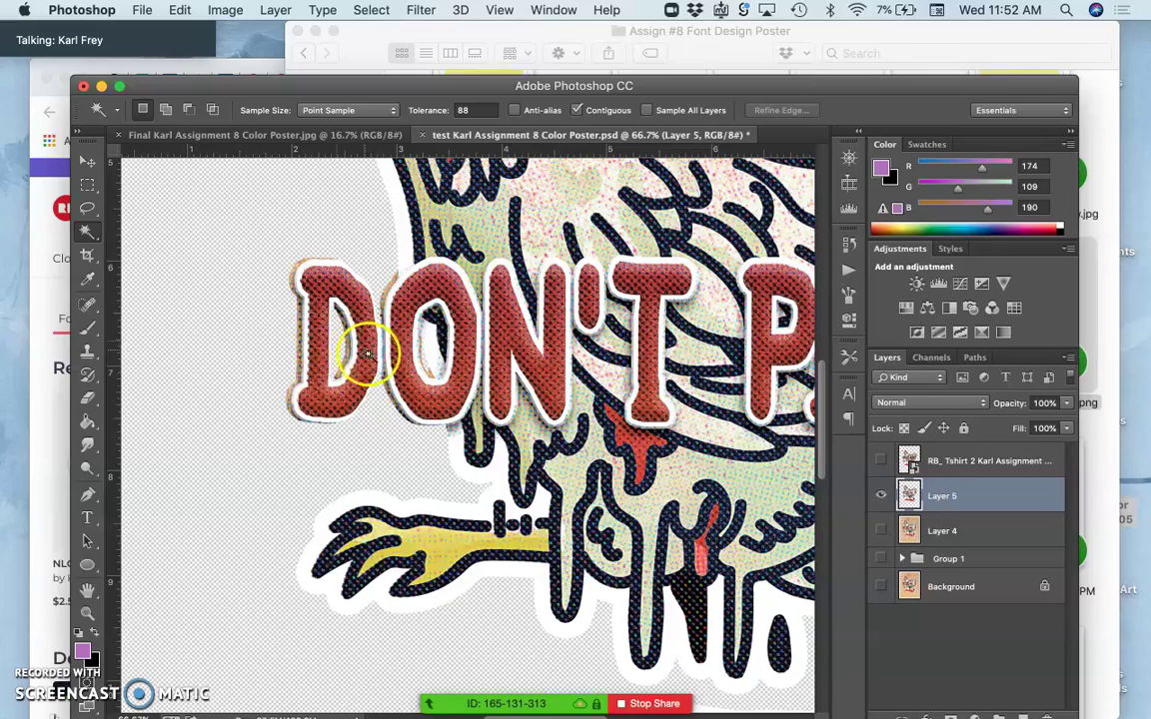
{"action": "scroll", "coordinate": [404, 430], "scroll_direction": "down", "scroll_amount": 6}
{"action": "scroll", "coordinate": [405, 430], "scroll_direction": "right", "scroll_amount": 4}
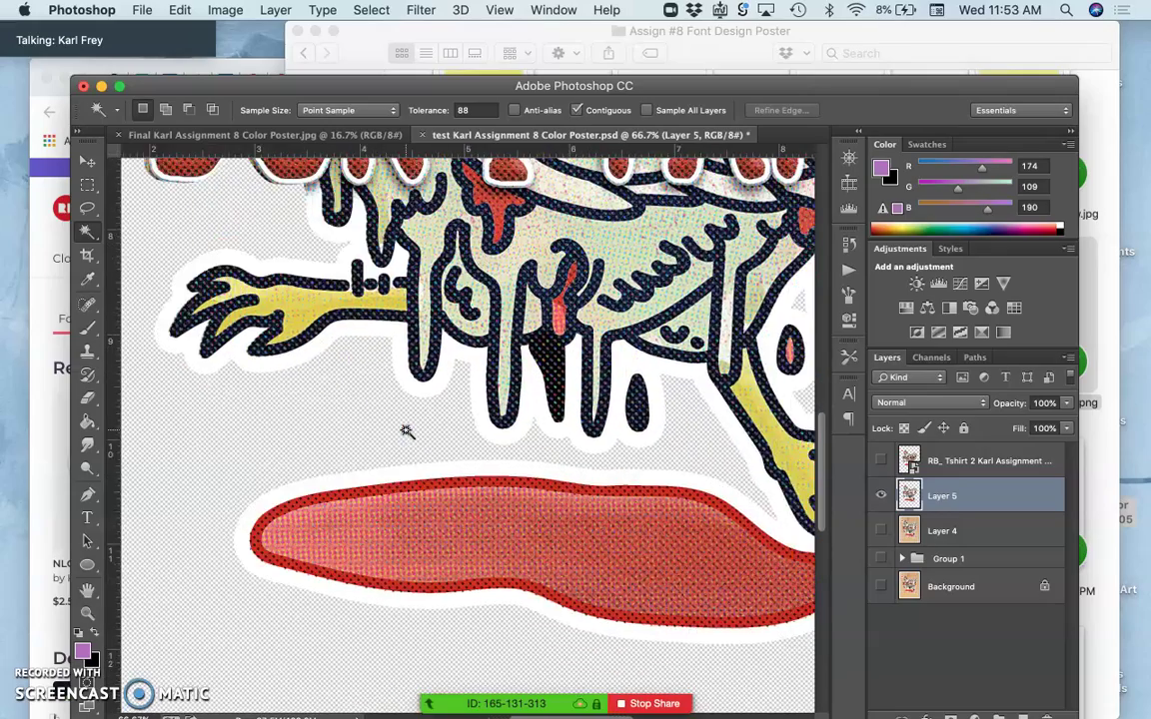
{"action": "scroll", "coordinate": [406, 430], "scroll_direction": "right", "scroll_amount": 6}
{"action": "scroll", "coordinate": [406, 429], "scroll_direction": "up", "scroll_amount": 5}
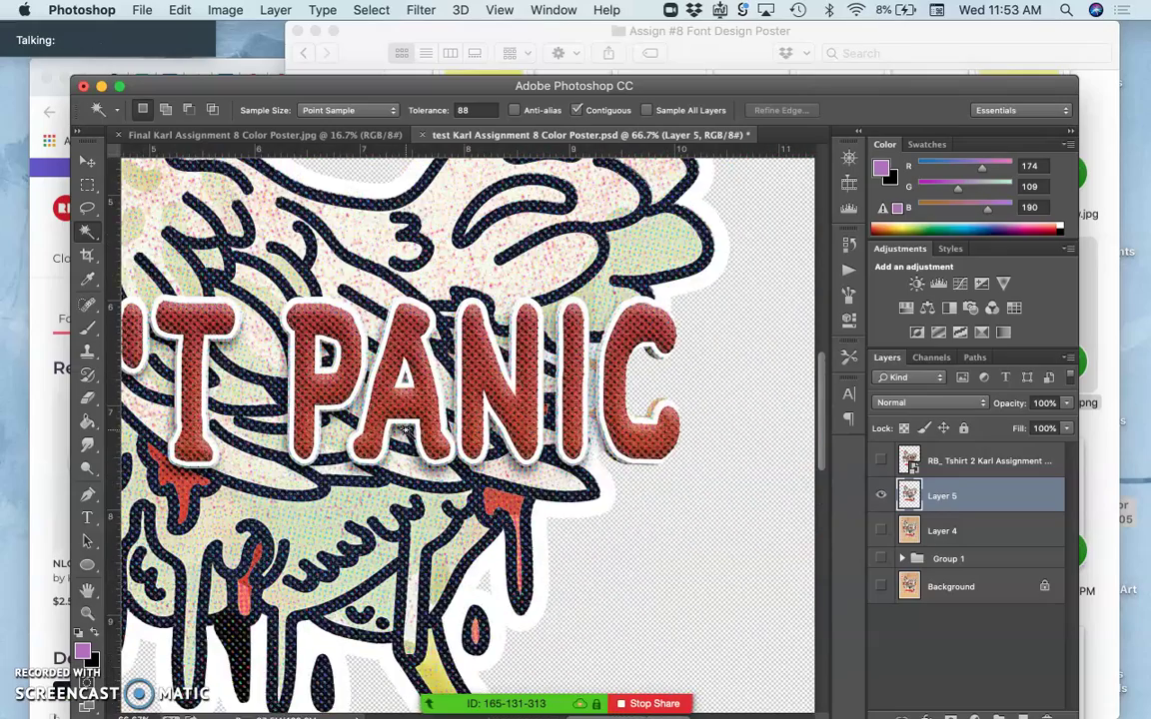
{"action": "scroll", "coordinate": [405, 430], "scroll_direction": "up", "scroll_amount": 1}
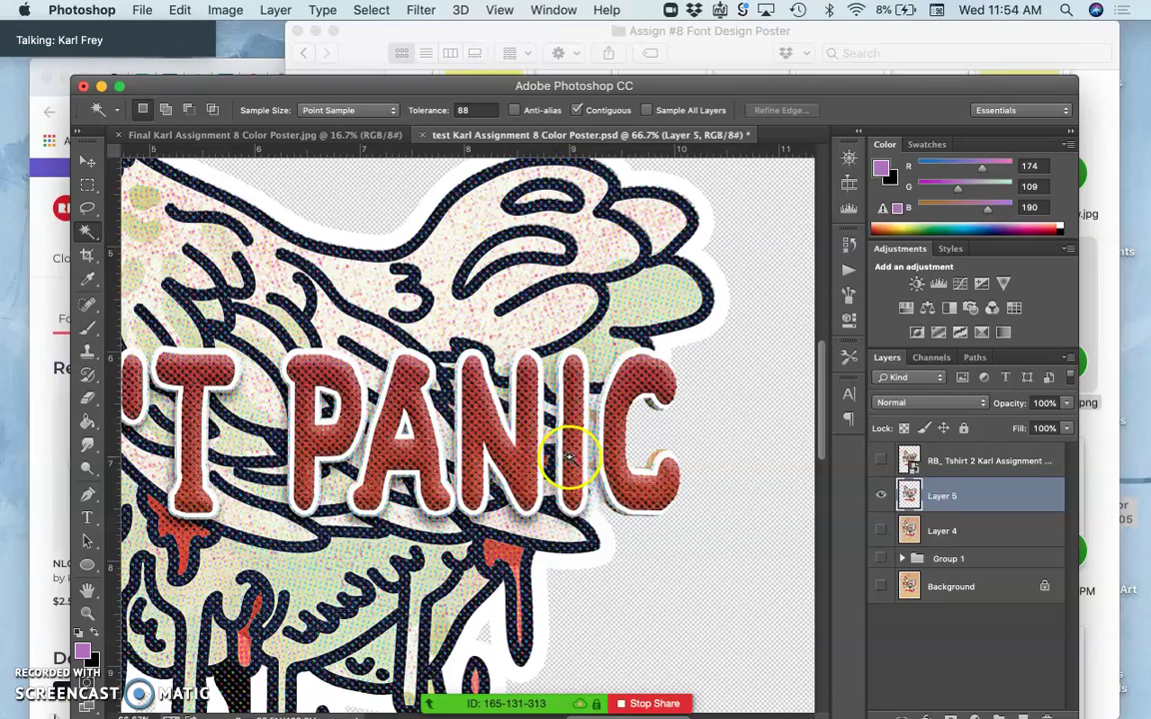
{"action": "key", "text": "super+minus"}
{"action": "key", "text": "super+minus"}
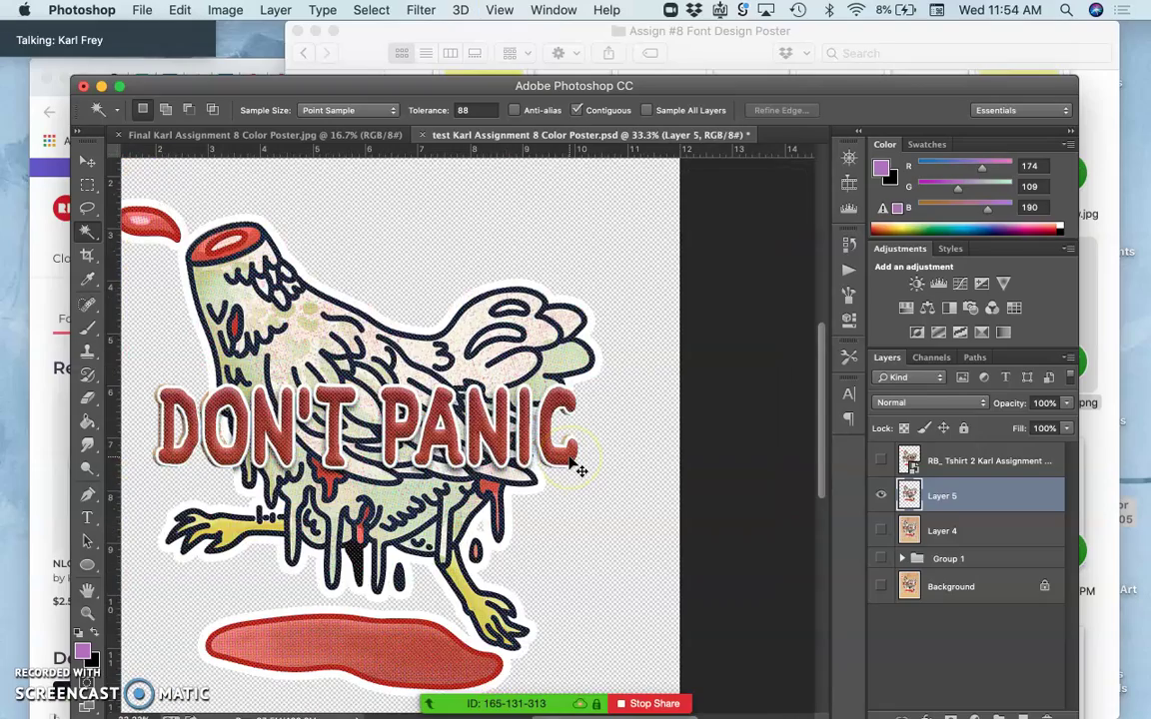
{"action": "key", "text": "super+plus"}
{"action": "key", "text": "super+plus"}
{"action": "key", "text": "super+plus"}
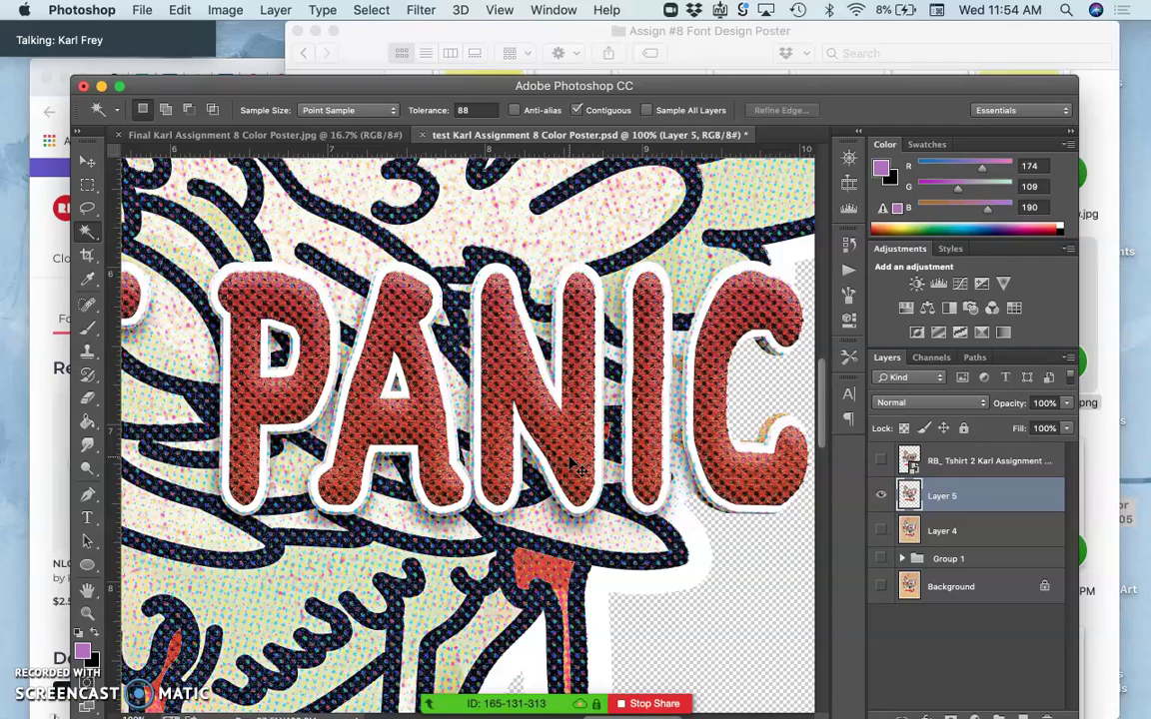
{"action": "scroll", "coordinate": [577, 450], "scroll_direction": "right", "scroll_amount": 2}
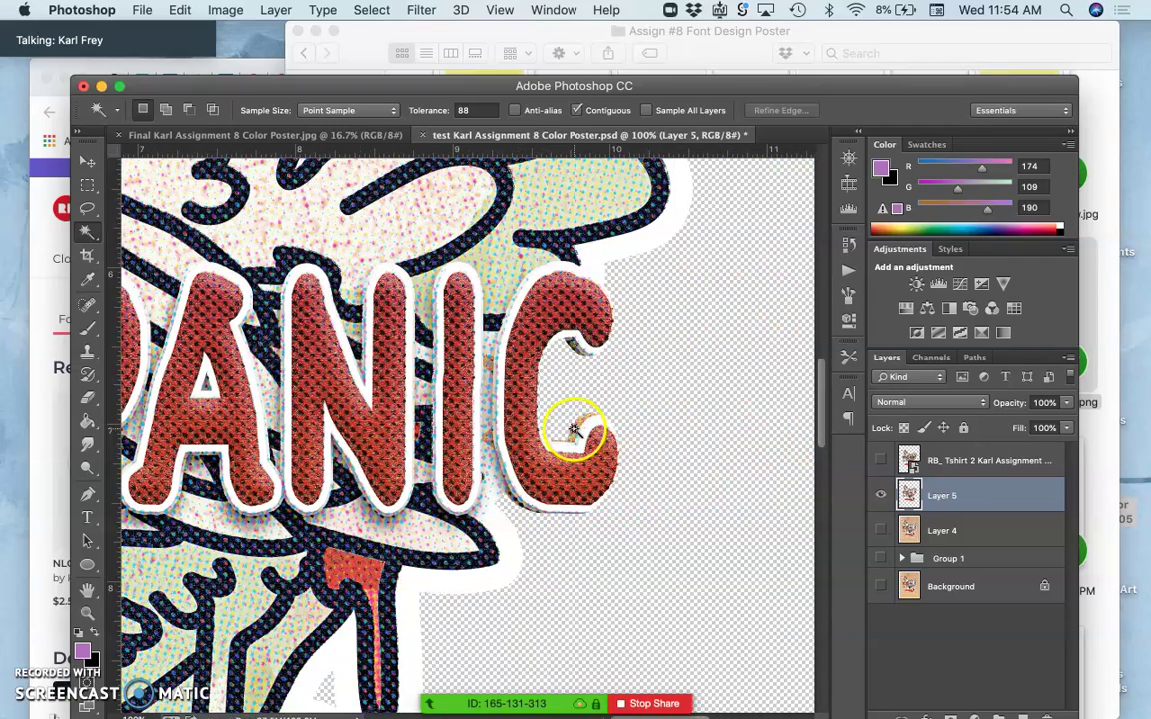
Step: Choose the Lasso tool and zoom in closely on the letter D of DON'T
{"action": "left_click", "coordinate": [88, 208]}
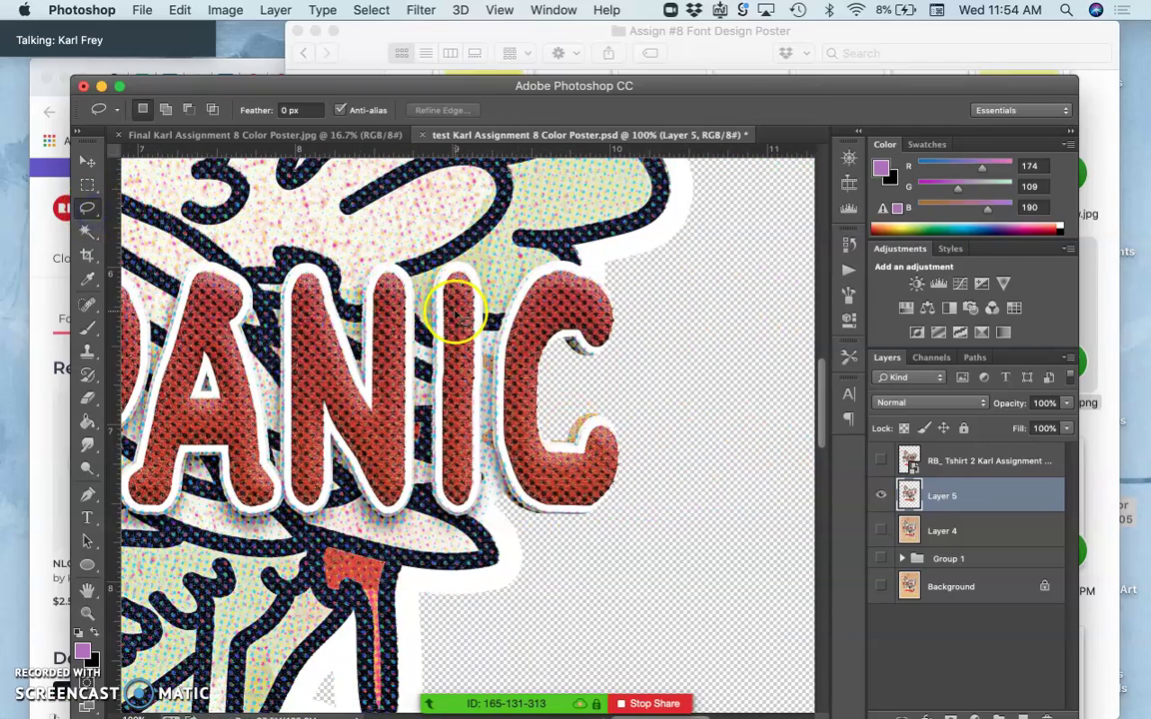
{"action": "key", "text": "super+equal"}
{"action": "key", "text": "super+equal"}
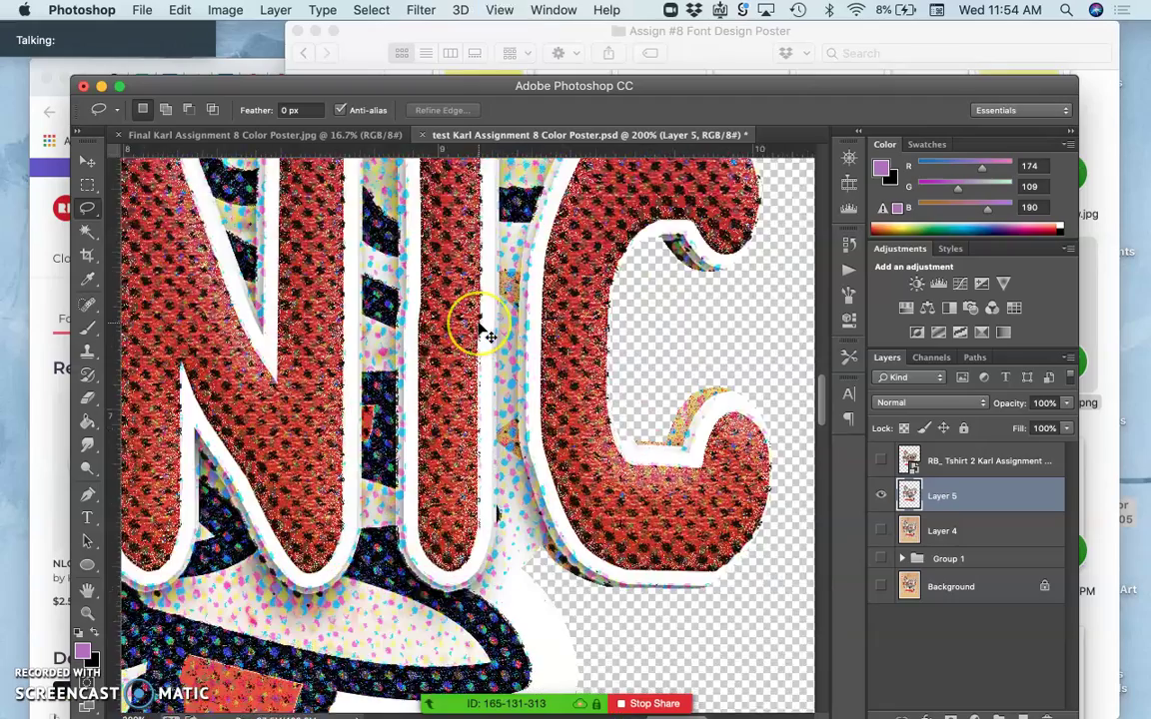
{"action": "scroll", "coordinate": [477, 330], "scroll_direction": "right", "scroll_amount": 2}
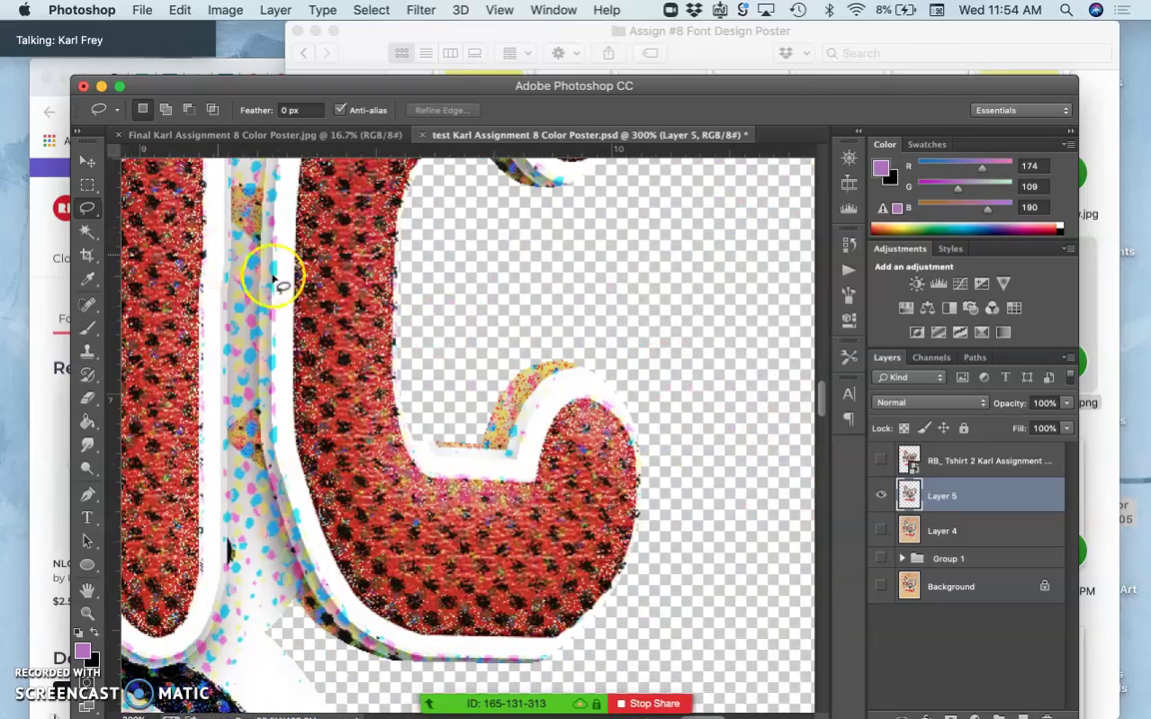
{"action": "scroll", "coordinate": [486, 325], "scroll_direction": "left", "scroll_amount": 15}
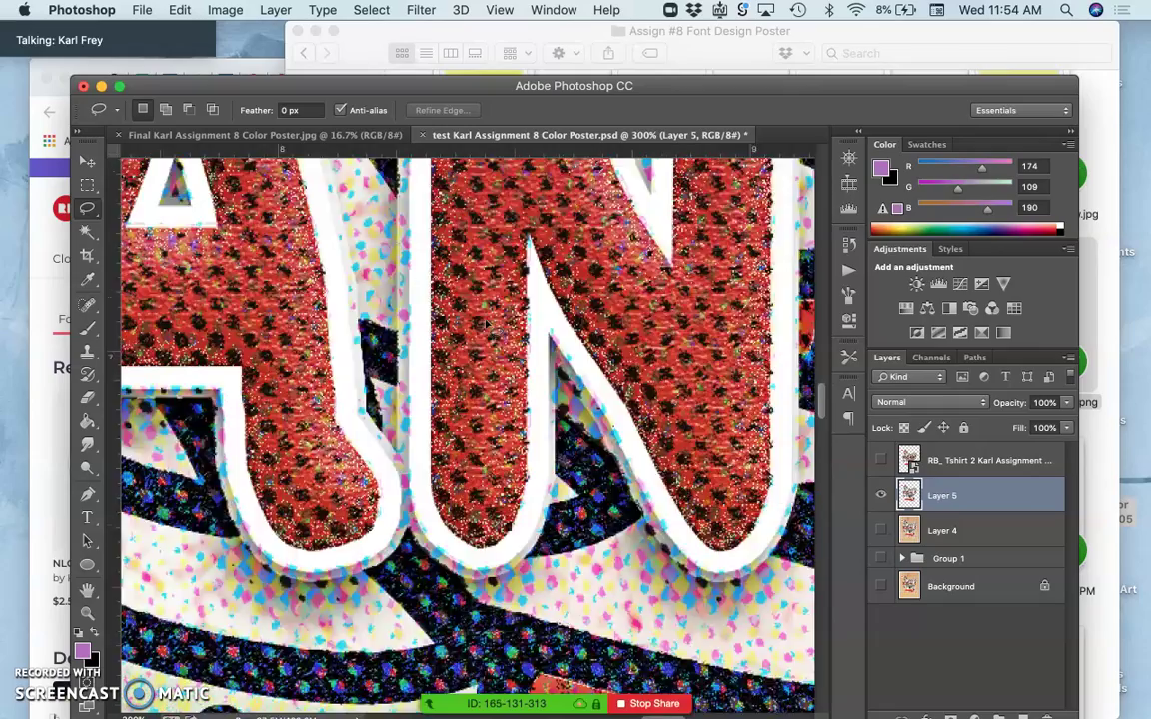
{"action": "key", "text": "super+minus"}
{"action": "key", "text": "super+minus"}
{"action": "key", "text": "super+minus"}
{"action": "key", "text": "super+minus"}
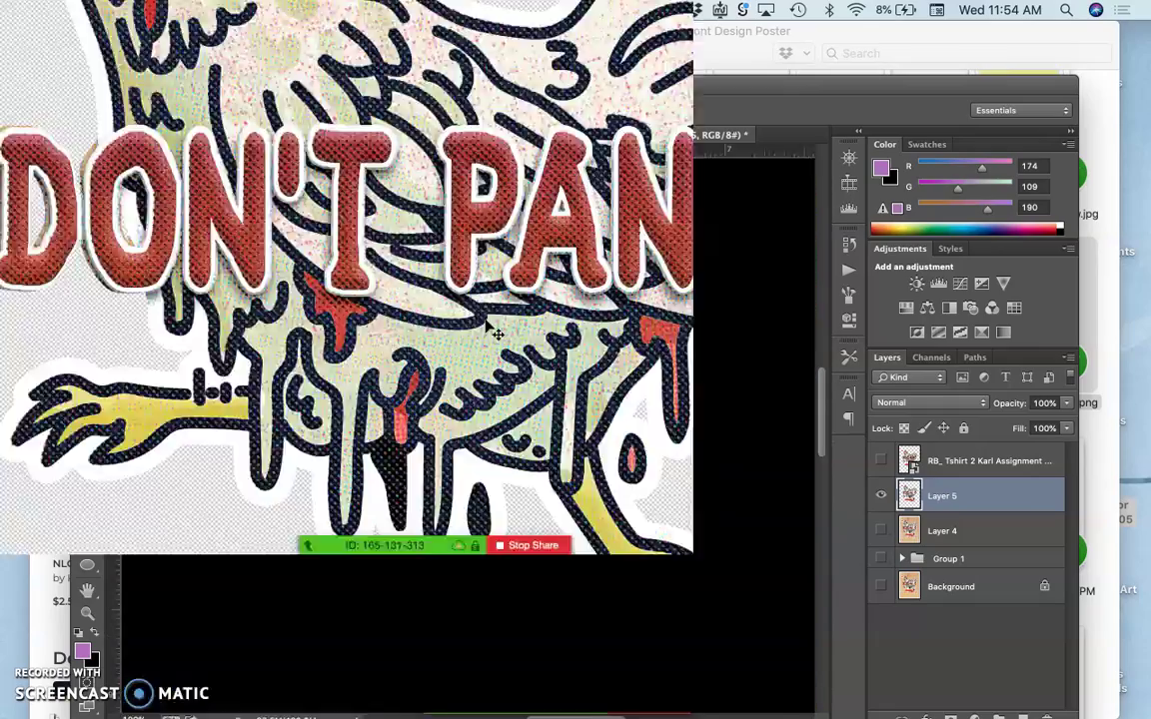
{"action": "scroll", "coordinate": [244, 370], "scroll_direction": "left", "scroll_amount": 3}
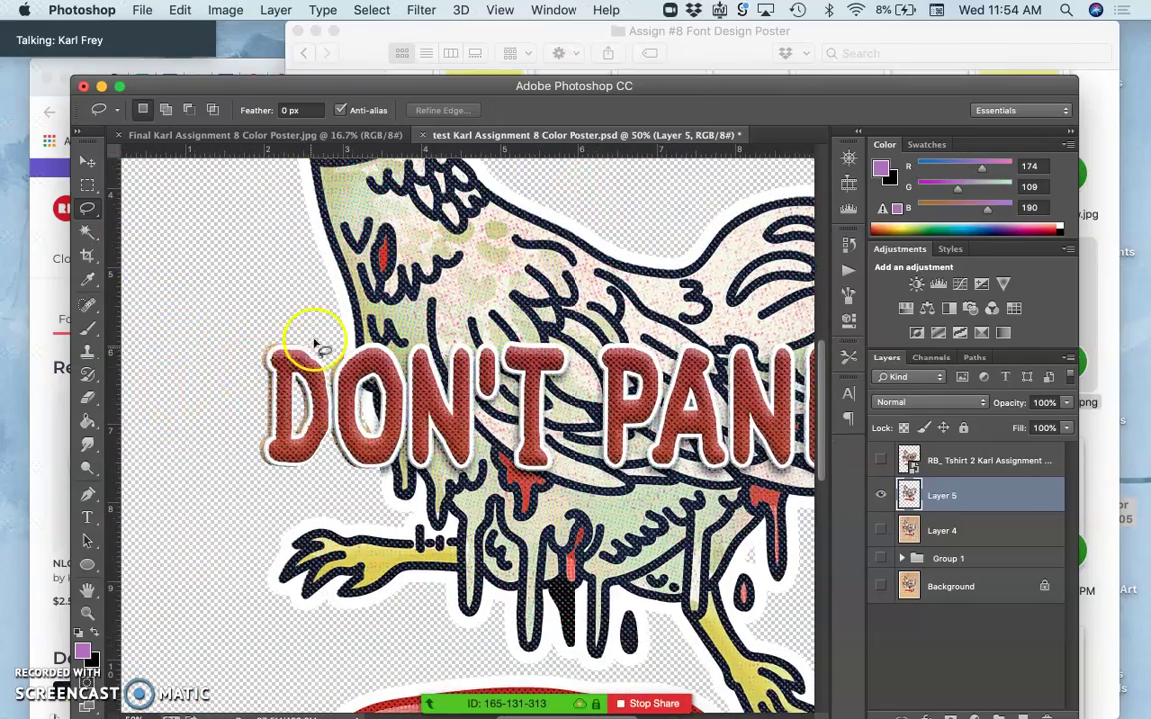
{"action": "key", "text": "super+minus"}
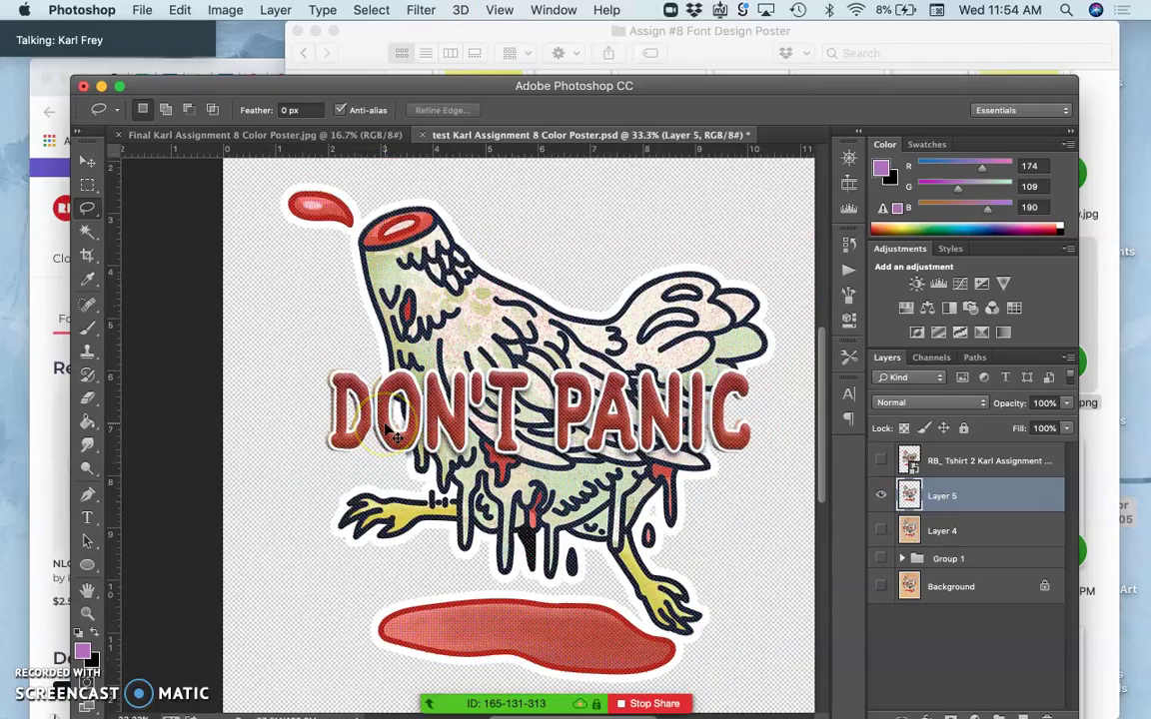
{"action": "key", "text": "super+plus"}
{"action": "key", "text": "super+plus"}
{"action": "scroll", "coordinate": [390, 432], "scroll_direction": "left", "scroll_amount": 6}
{"action": "scroll", "coordinate": [389, 432], "scroll_direction": "up", "scroll_amount": 3}
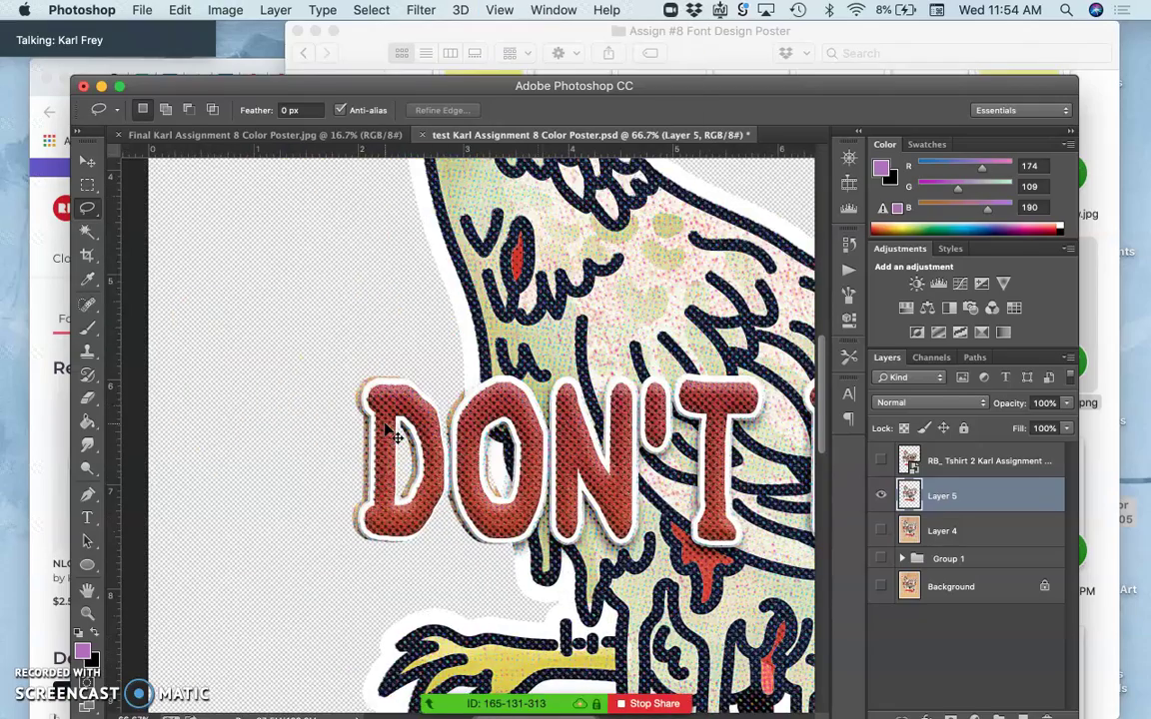
{"action": "key", "text": "super+plus"}
{"action": "key", "text": "super+plus"}
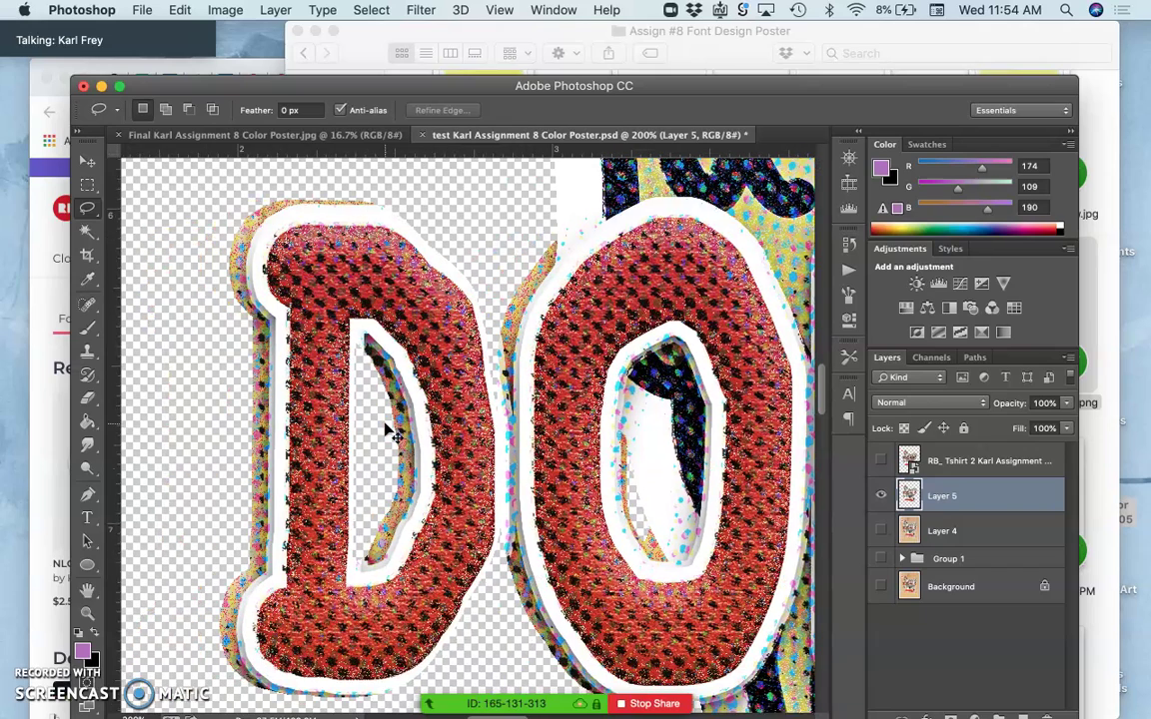
Step: Magic Wand-select the area beside the D, invert it, and open the Eraser's Opacity setting
{"action": "left_click", "coordinate": [197, 393]}
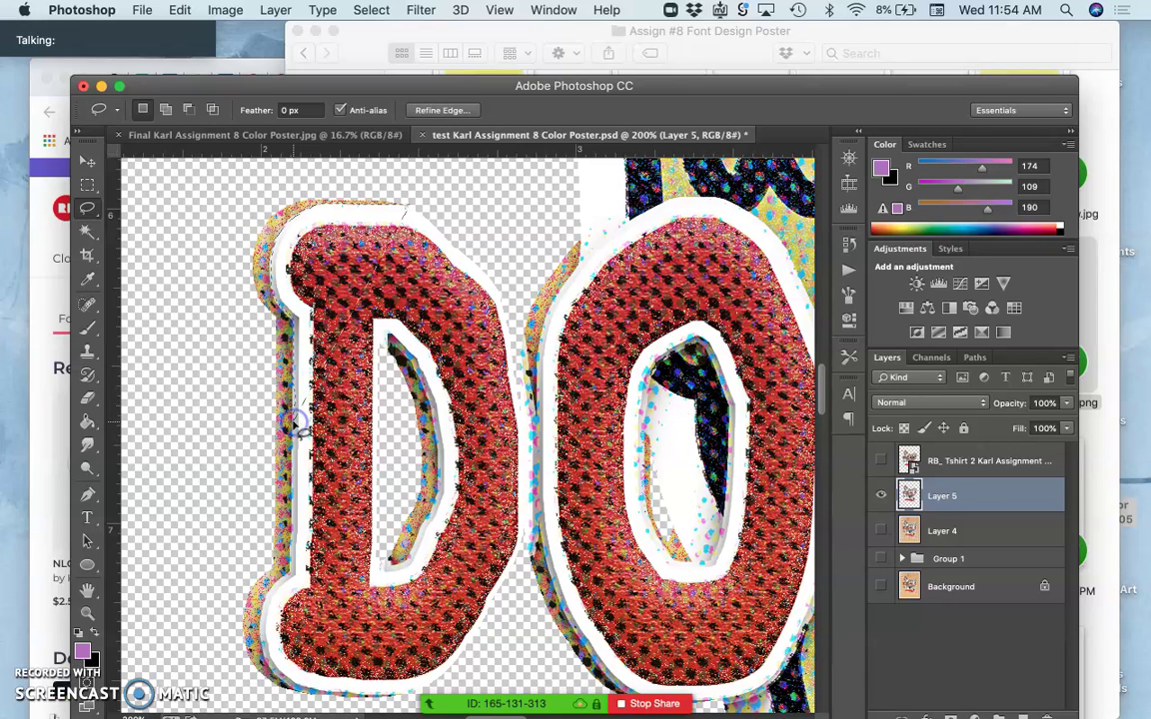
{"action": "left_click", "coordinate": [90, 236]}
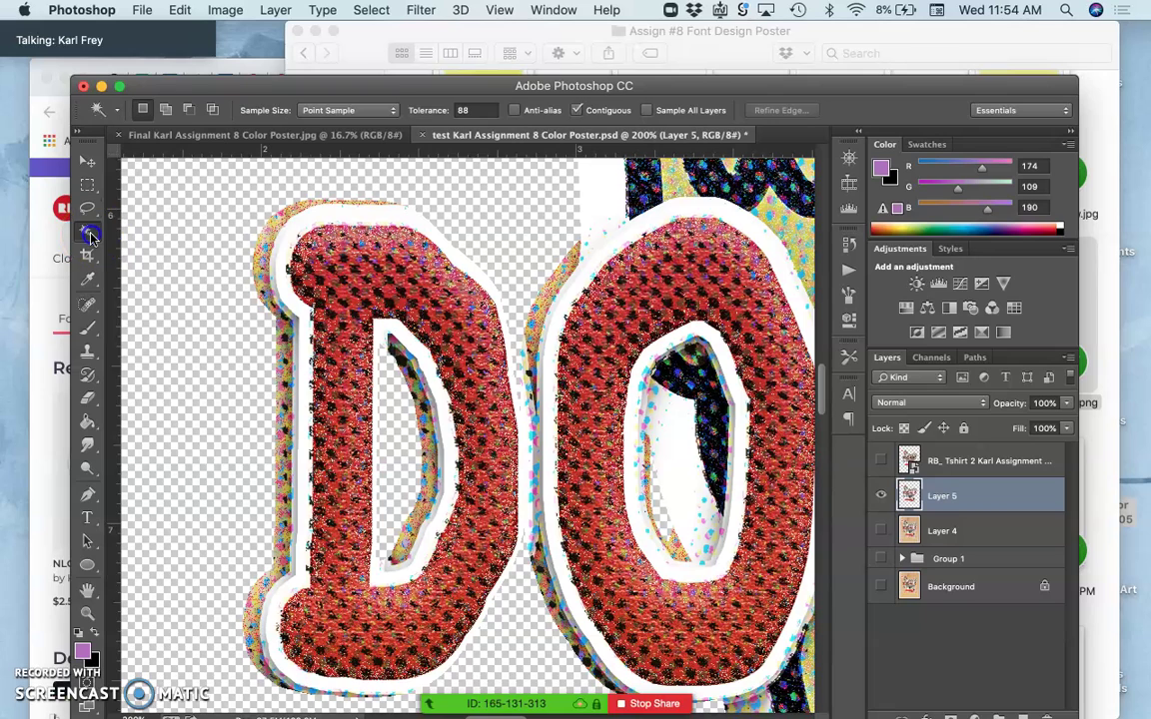
{"action": "left_click", "coordinate": [341, 218]}
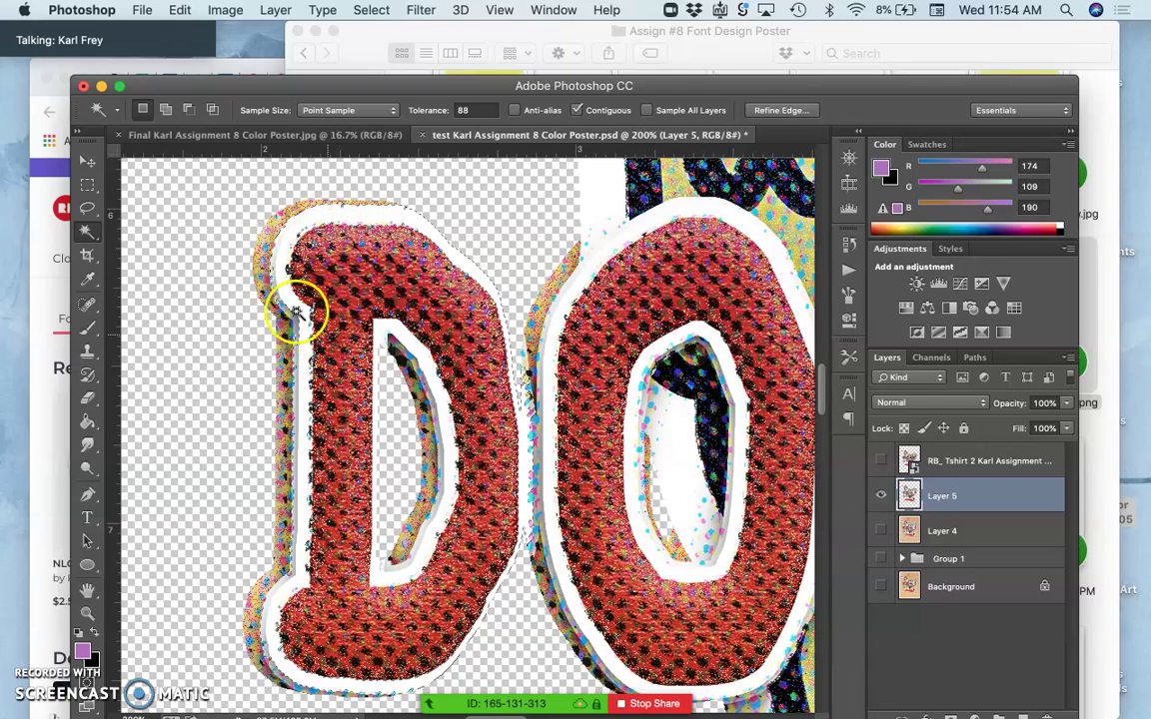
{"action": "left_click", "coordinate": [370, 9]}
{"action": "left_click", "coordinate": [378, 79]}
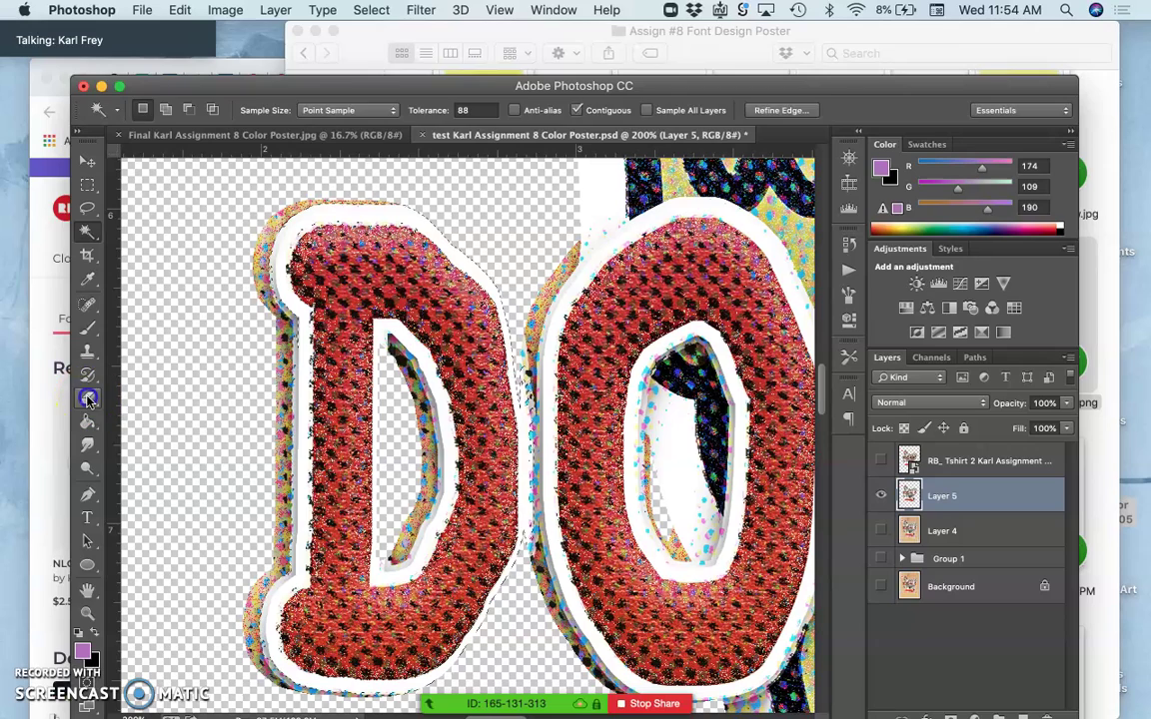
{"action": "left_click", "coordinate": [87, 399]}
{"action": "left_click", "coordinate": [364, 110]}
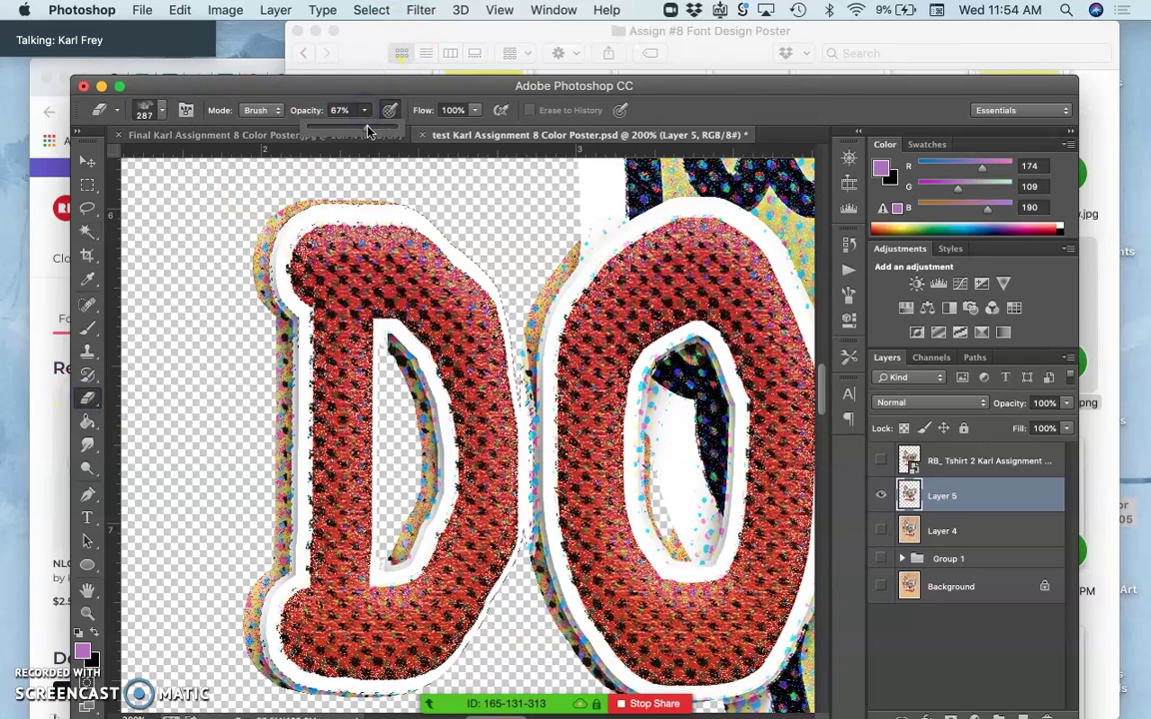
Step: Erase the coloured strip along the D's edge with a hard round brush at 100% opacity
{"action": "left_click_drag", "start_coordinate": [368, 130], "coordinate": [405, 126]}
{"action": "left_click", "coordinate": [161, 110]}
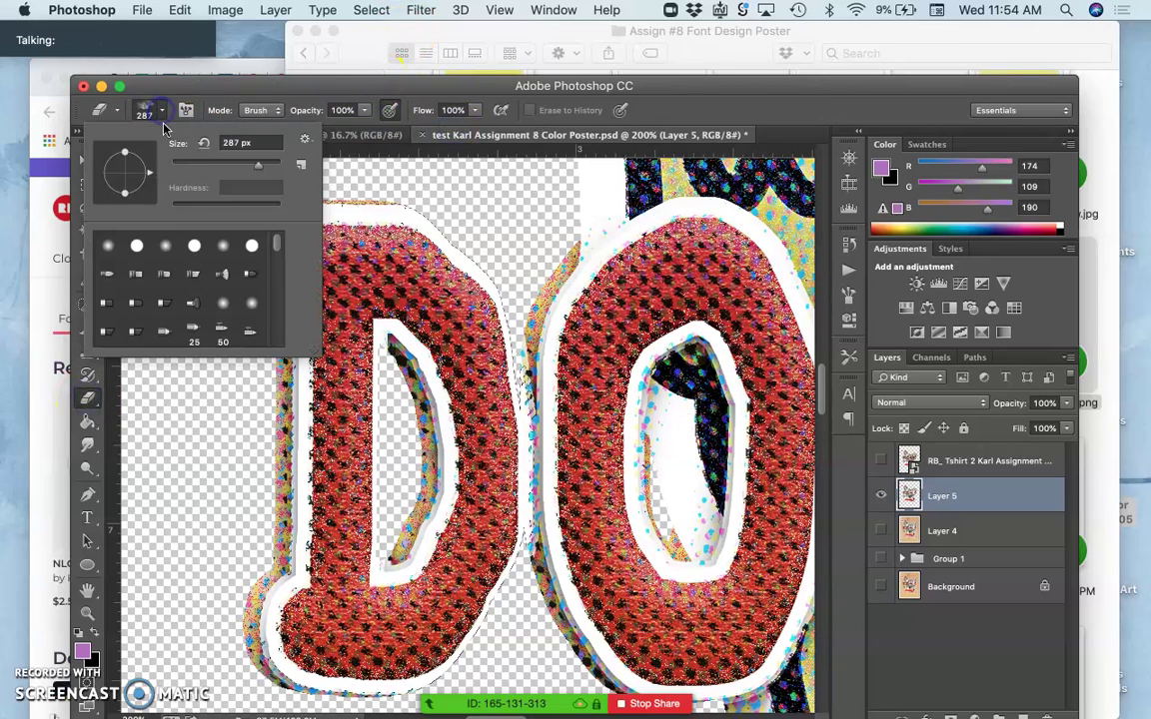
{"action": "left_click", "coordinate": [194, 245]}
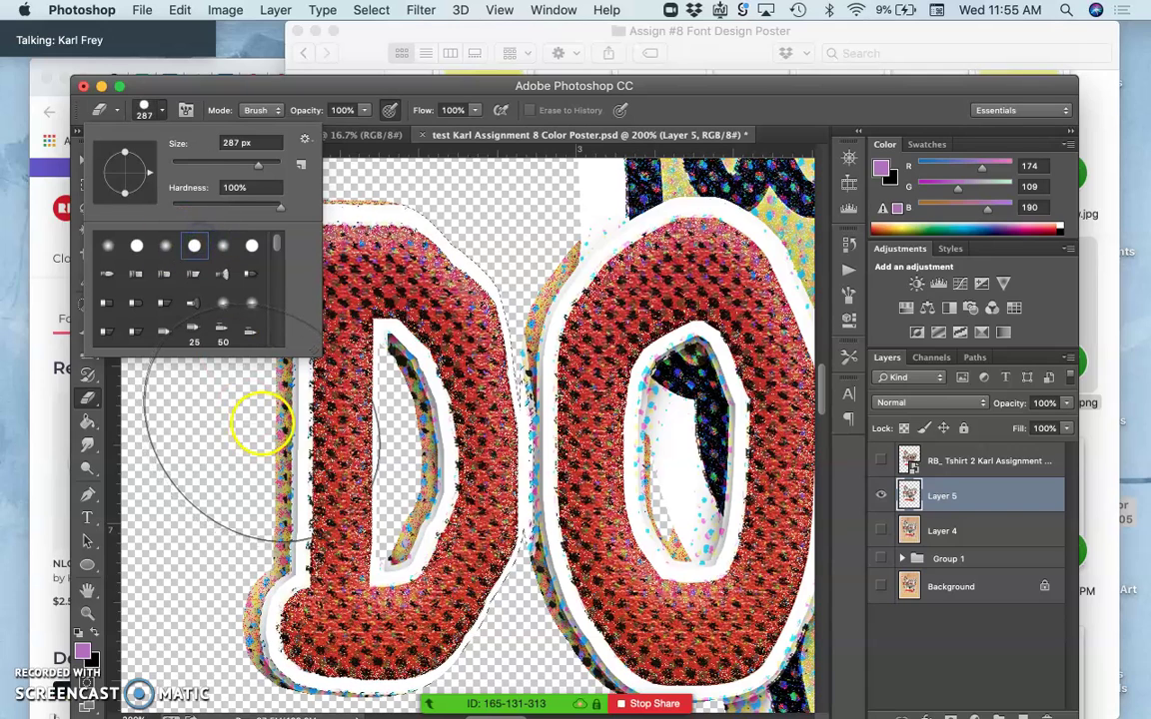
{"action": "left_click", "coordinate": [199, 163]}
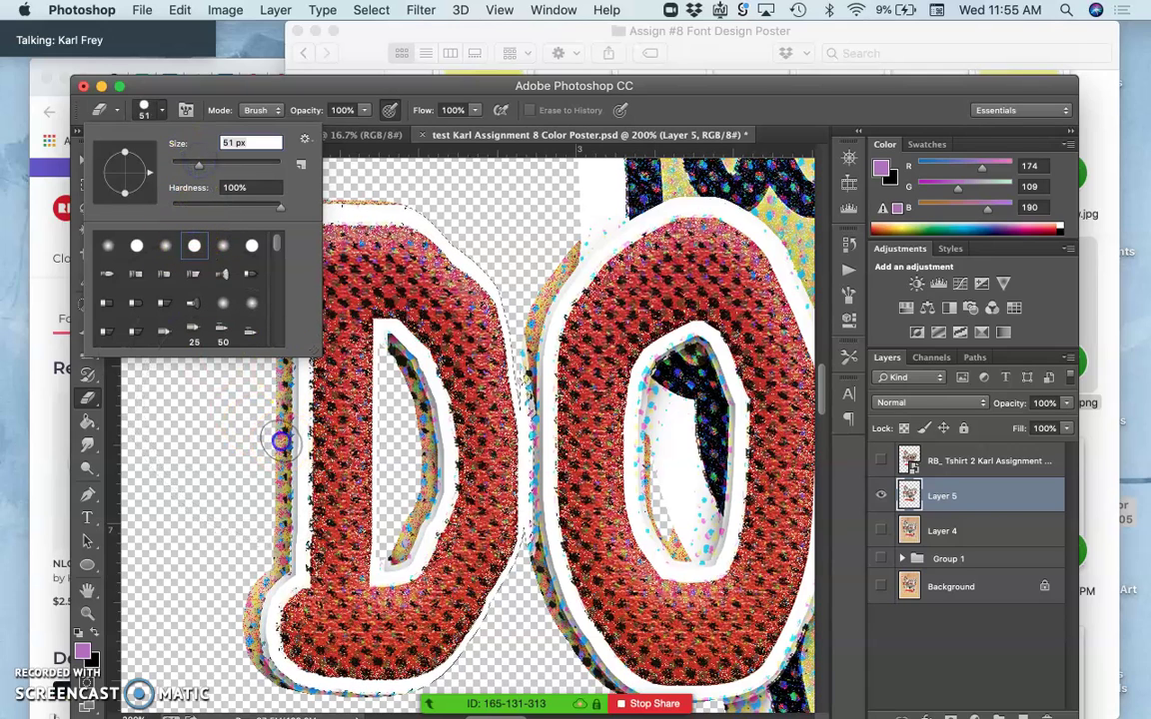
{"action": "left_click_drag", "start_coordinate": [280, 441], "coordinate": [282, 385]}
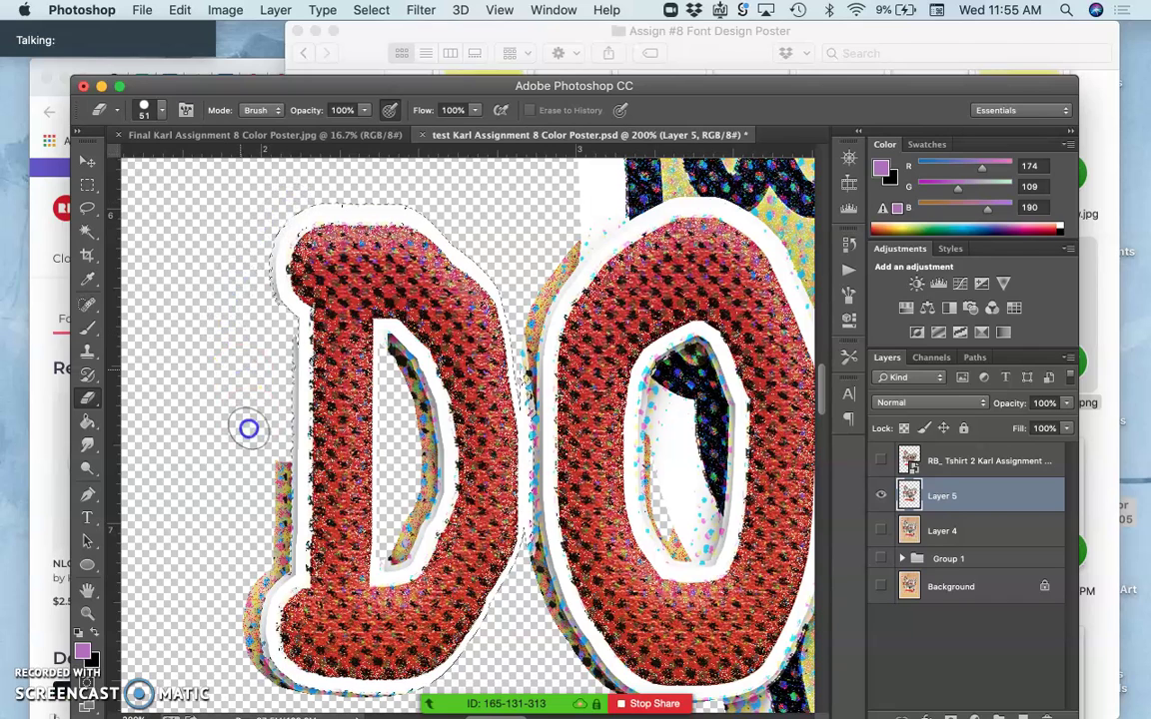
{"action": "mouse_move", "coordinate": [257, 467]}
{"action": "left_mouse_down"}
{"action": "mouse_move", "coordinate": [264, 501]}
{"action": "mouse_move", "coordinate": [269, 456]}
{"action": "mouse_move", "coordinate": [275, 540]}
{"action": "mouse_move", "coordinate": [249, 609]}
{"action": "mouse_move", "coordinate": [257, 669]}
{"action": "mouse_move", "coordinate": [296, 700]}
{"action": "mouse_move", "coordinate": [356, 706]}
{"action": "left_mouse_up"}
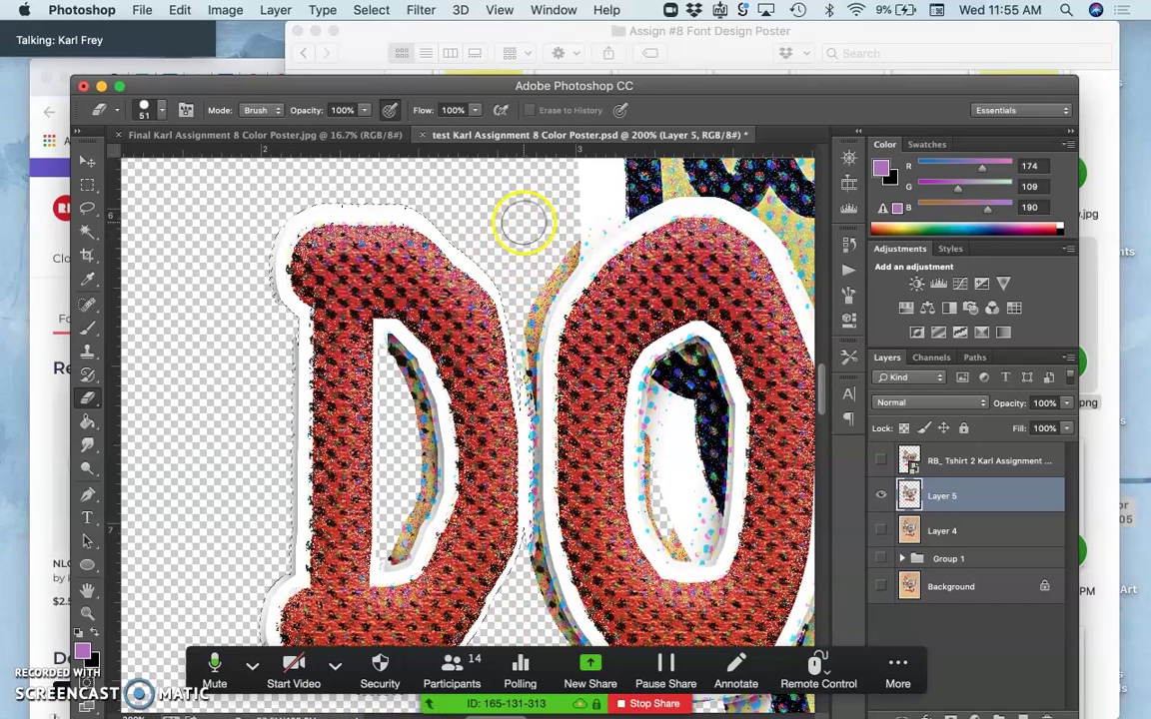
Step: Deselect with the Lasso, then set the Eraser to Brush mode with a 24 px brush
{"action": "left_click", "coordinate": [87, 206]}
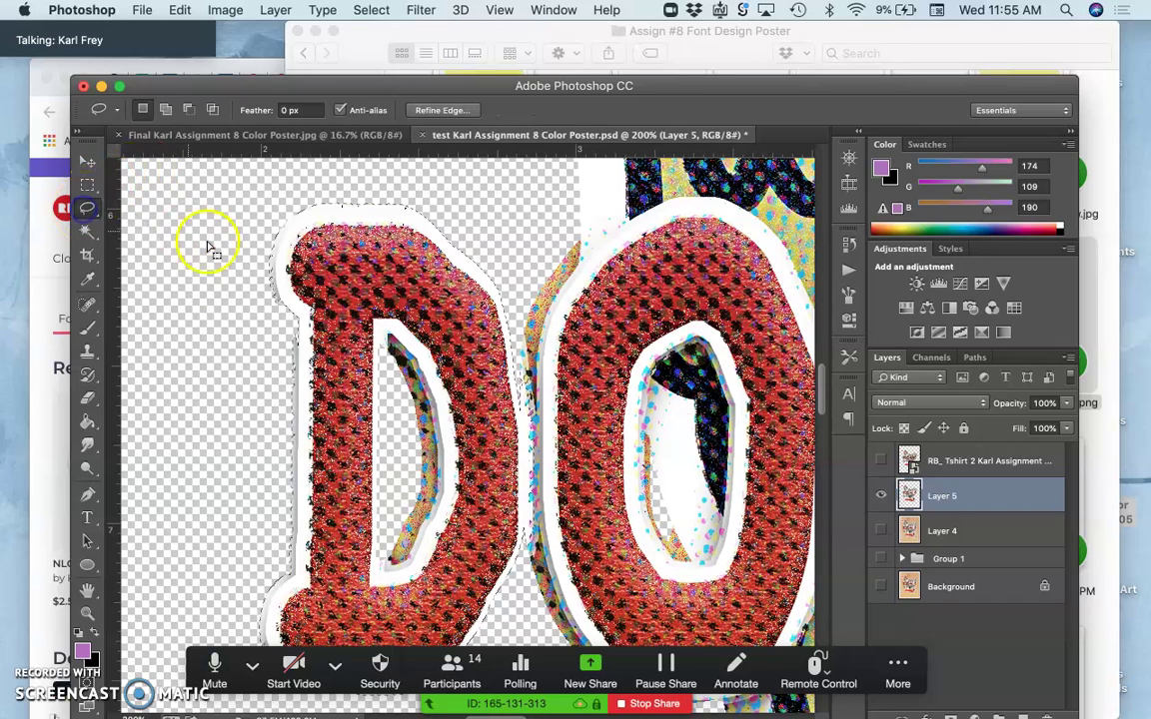
{"action": "left_click", "coordinate": [214, 300]}
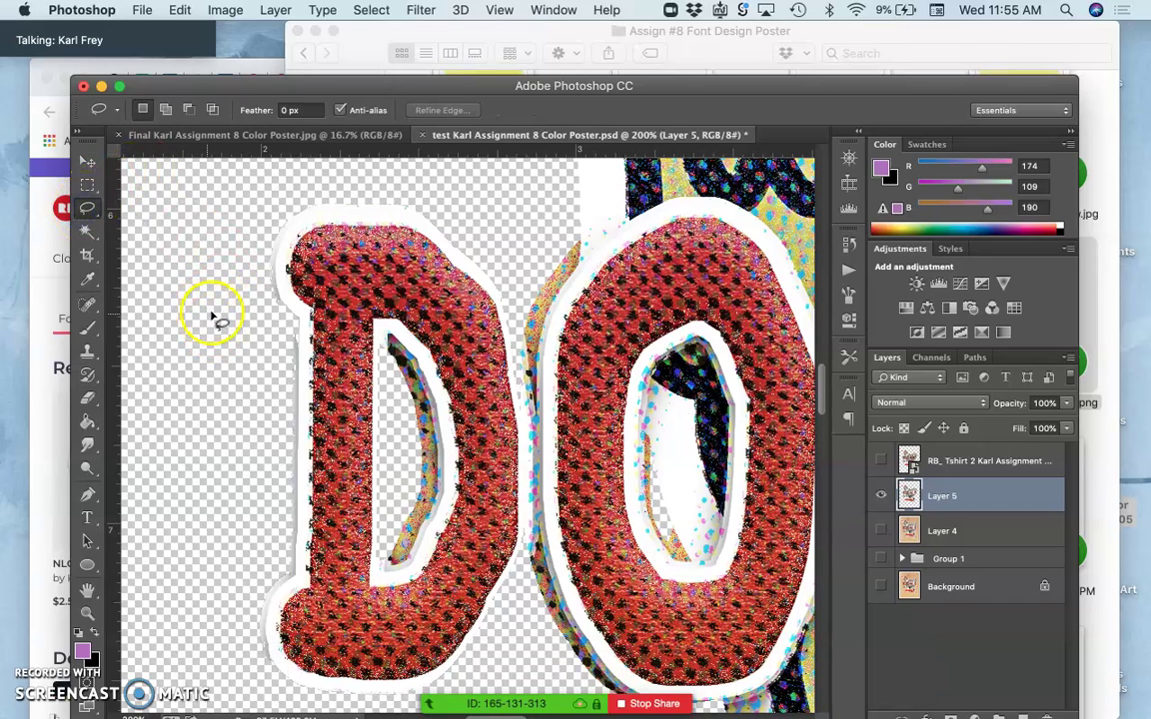
{"action": "left_click", "coordinate": [87, 396]}
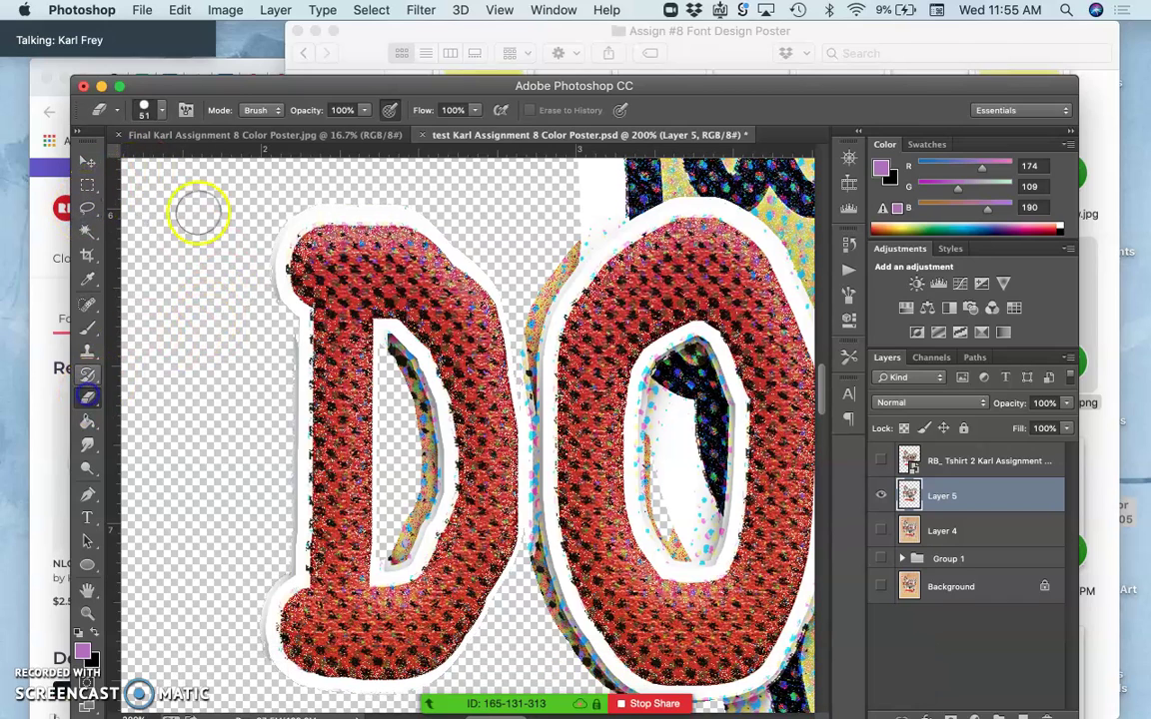
{"action": "left_click", "coordinate": [256, 111]}
{"action": "left_click", "coordinate": [257, 111]}
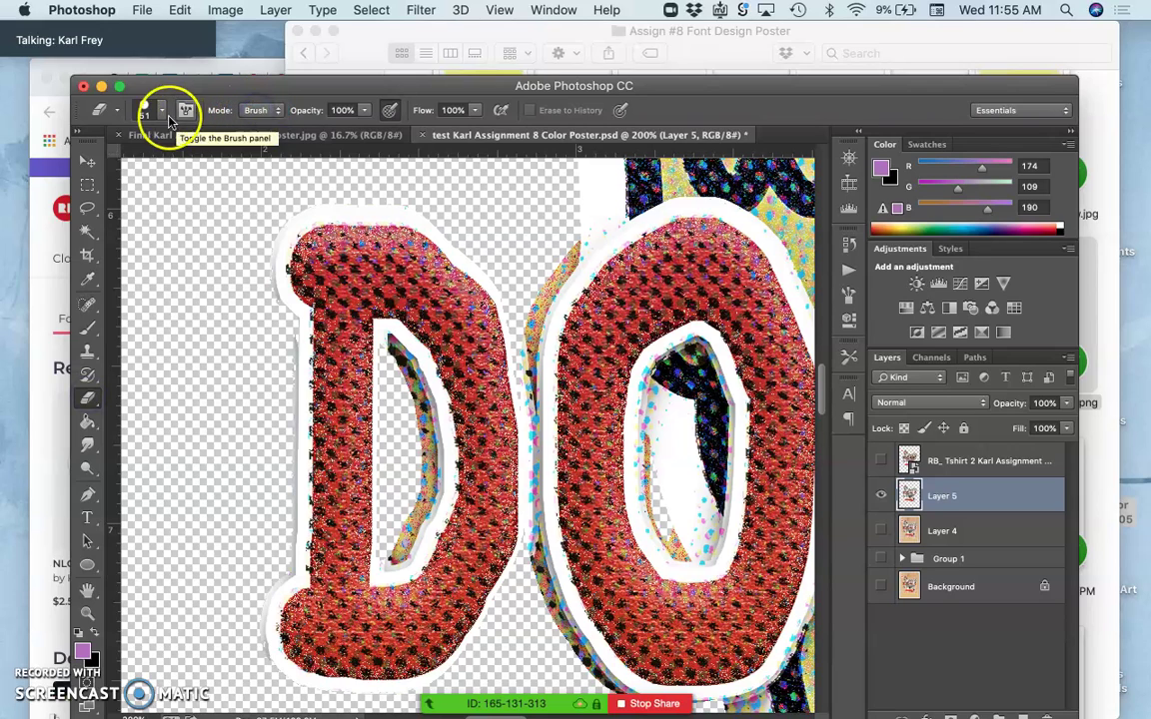
{"action": "left_click", "coordinate": [162, 111]}
{"action": "left_click", "coordinate": [185, 168]}
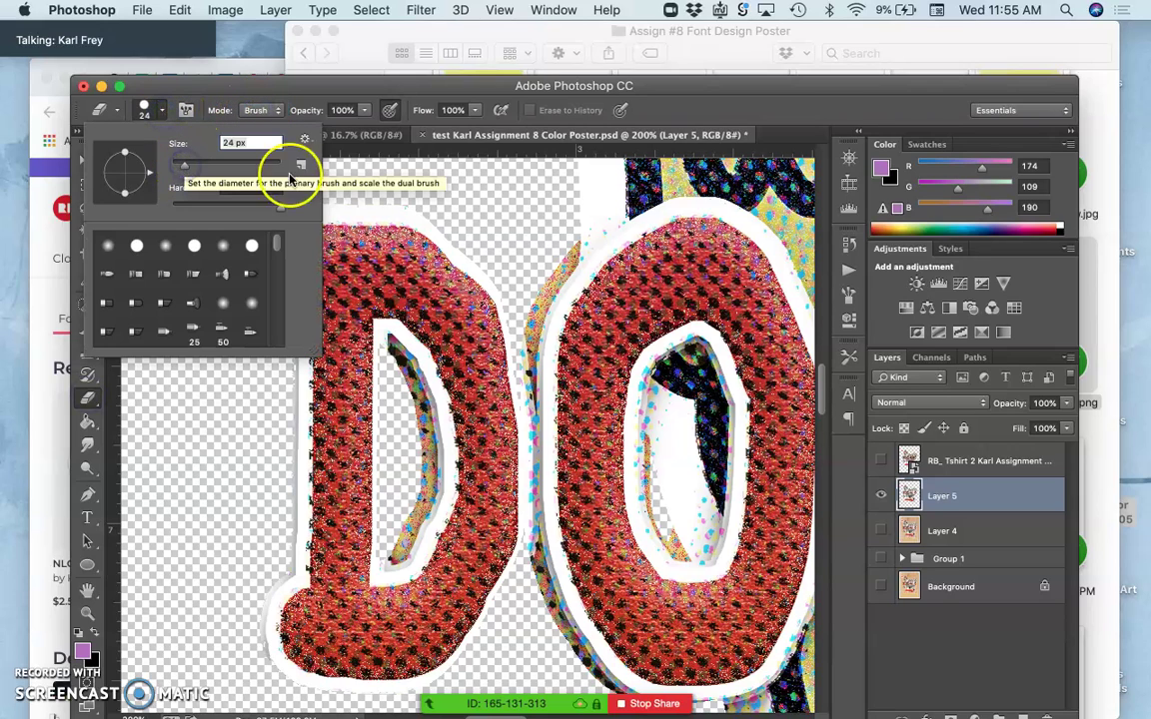
Step: Set the eraser hardness to 0% and clear the stray specks between the D and the O
{"action": "left_click", "coordinate": [174, 205]}
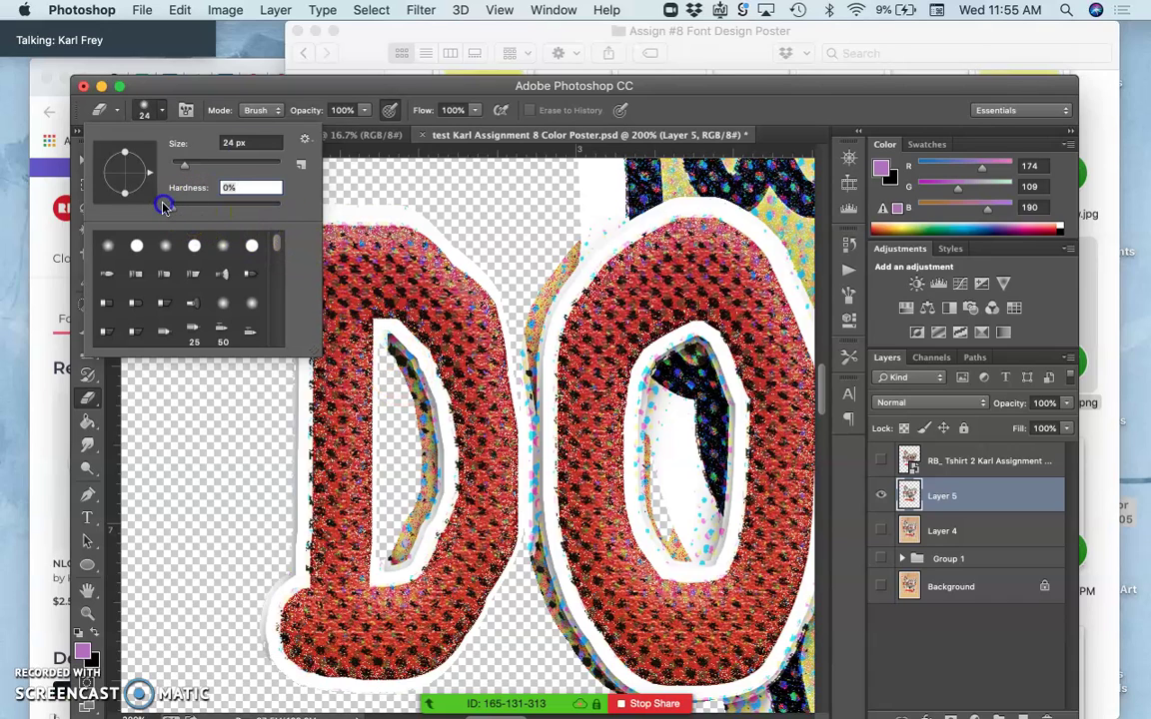
{"action": "left_click", "coordinate": [390, 352]}
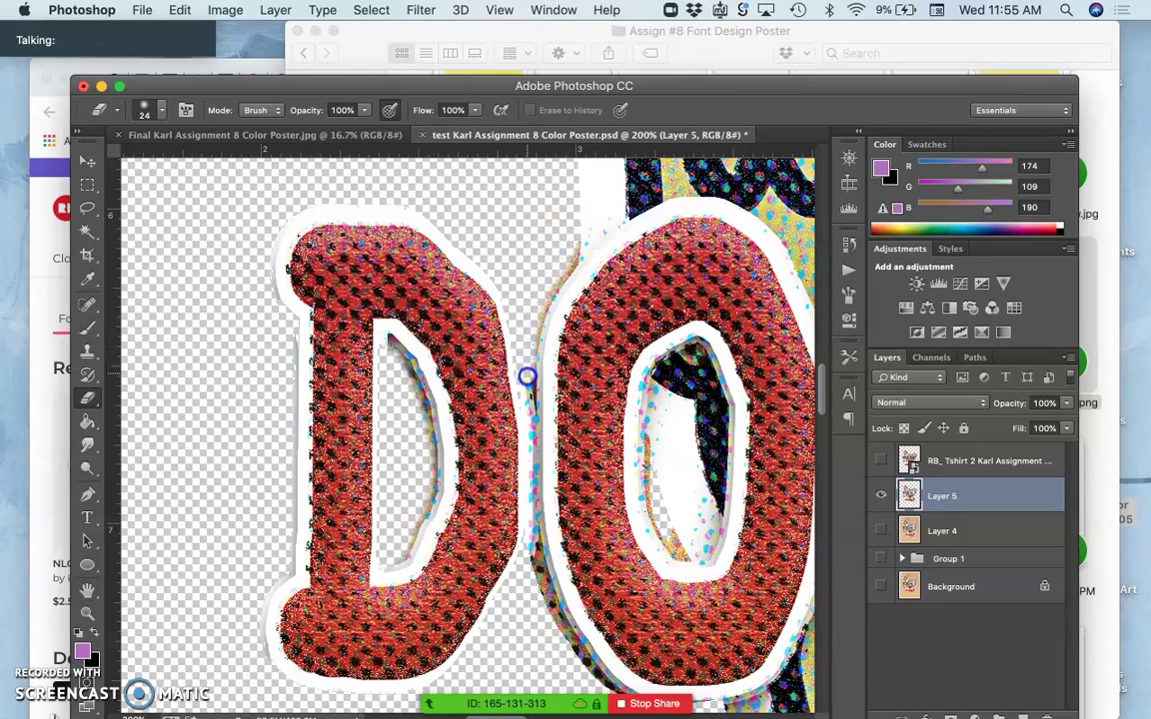
{"action": "key", "text": "l"}
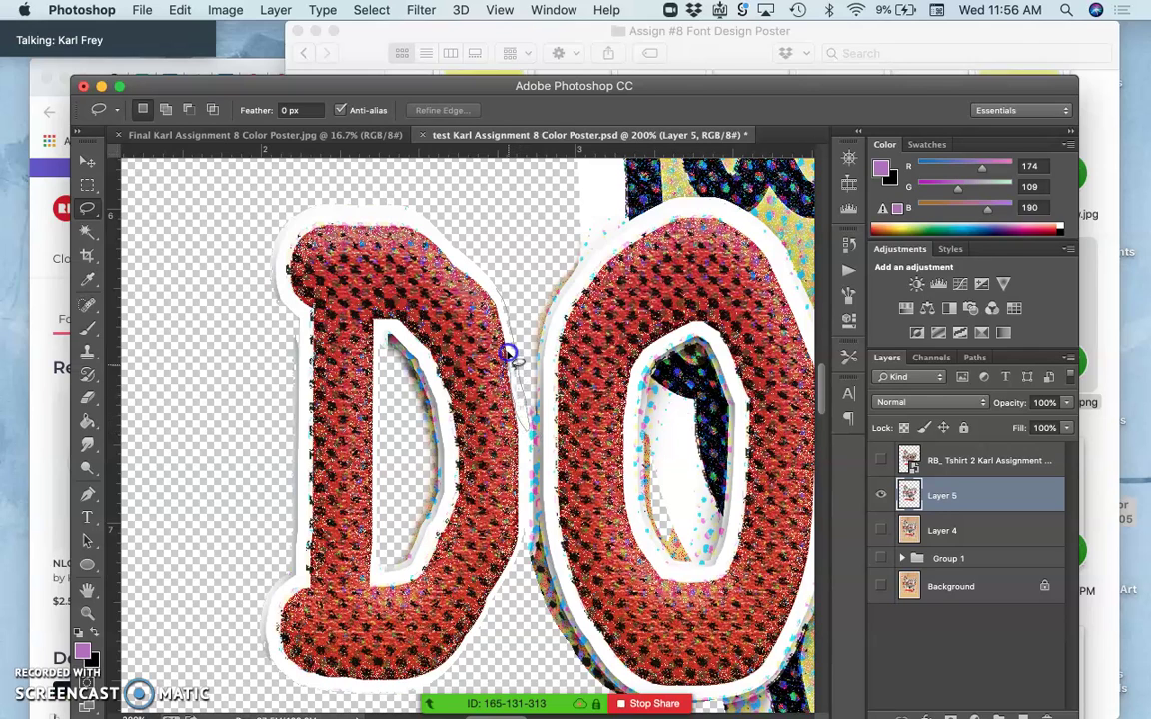
Step: Fill a lasso selection along the D's right edge with white, then deselect
{"action": "left_click_drag", "start_coordinate": [493, 288], "coordinate": [495, 295]}
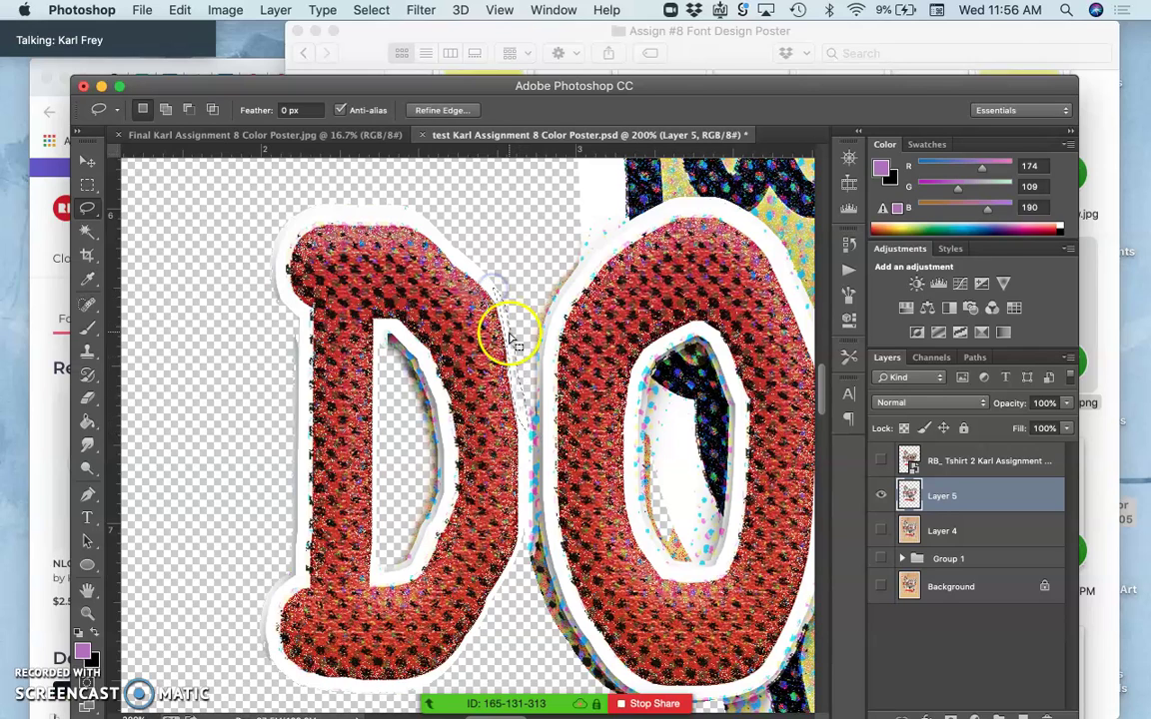
{"action": "left_click", "coordinate": [225, 9]}
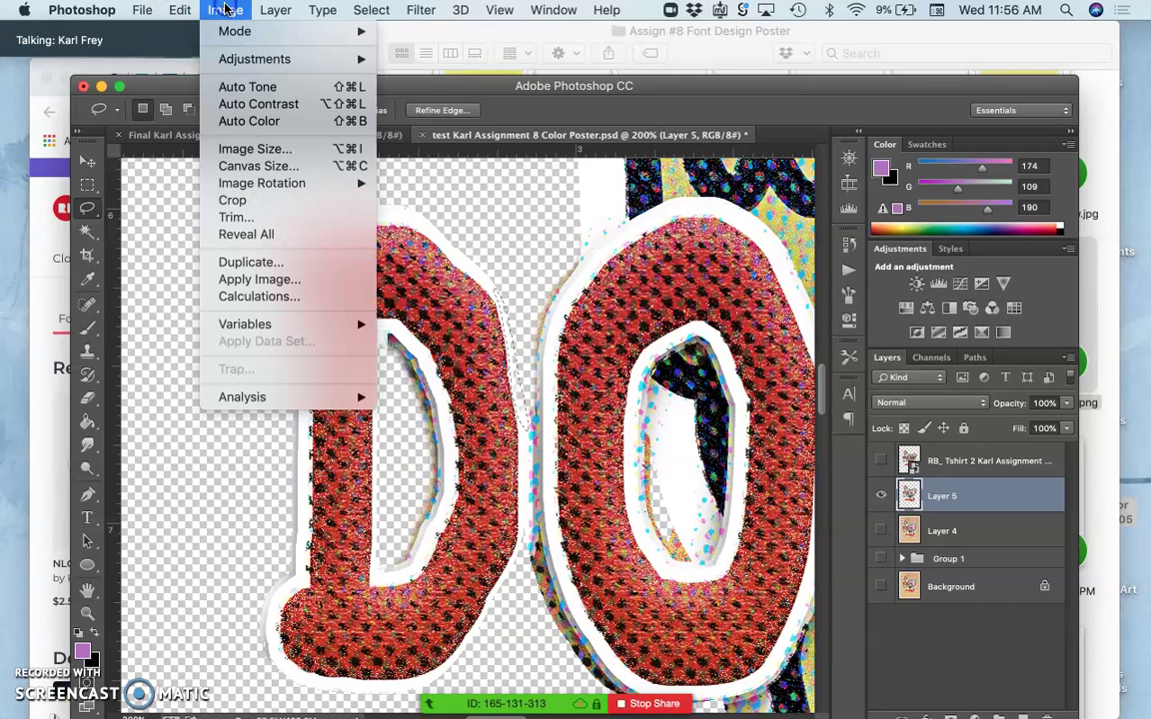
{"action": "mouse_move", "coordinate": [180, 10]}
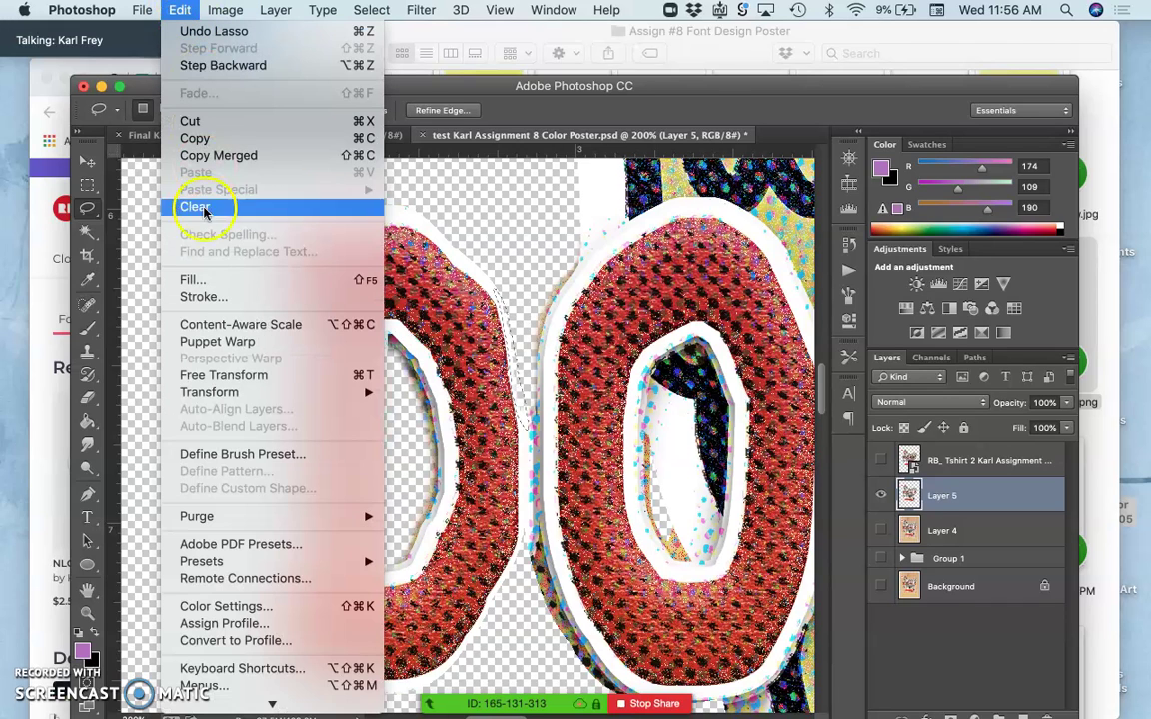
{"action": "left_click", "coordinate": [195, 281]}
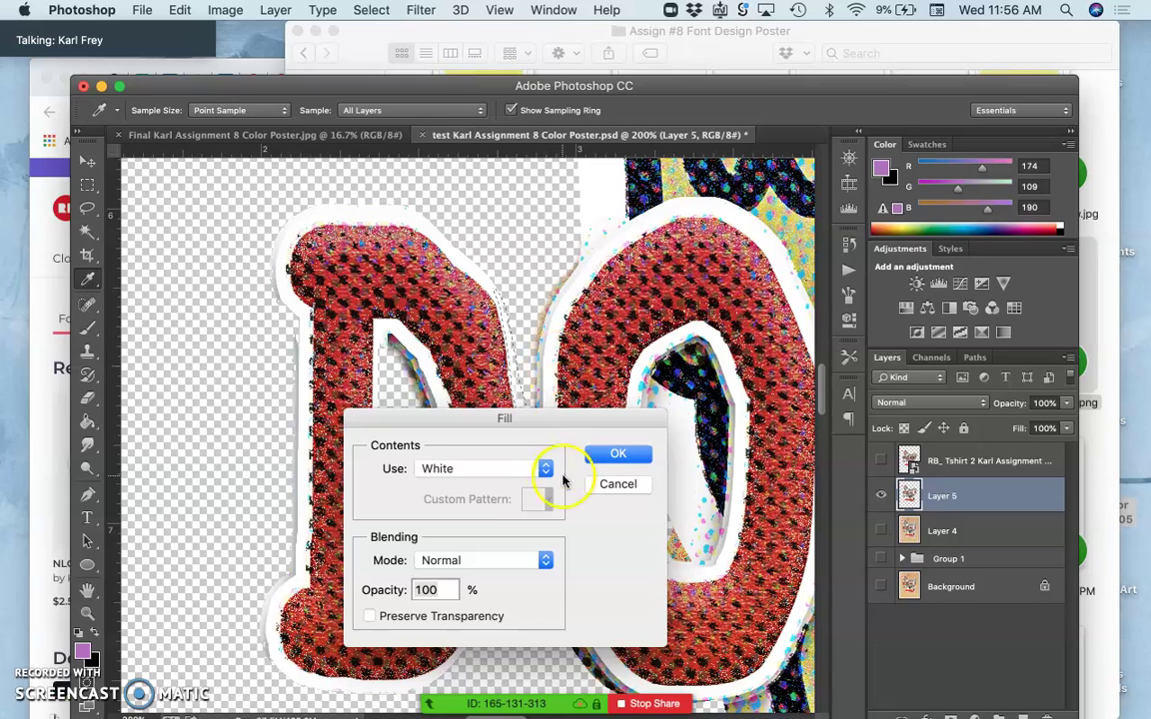
{"action": "left_click", "coordinate": [611, 454]}
{"action": "key", "text": "l"}
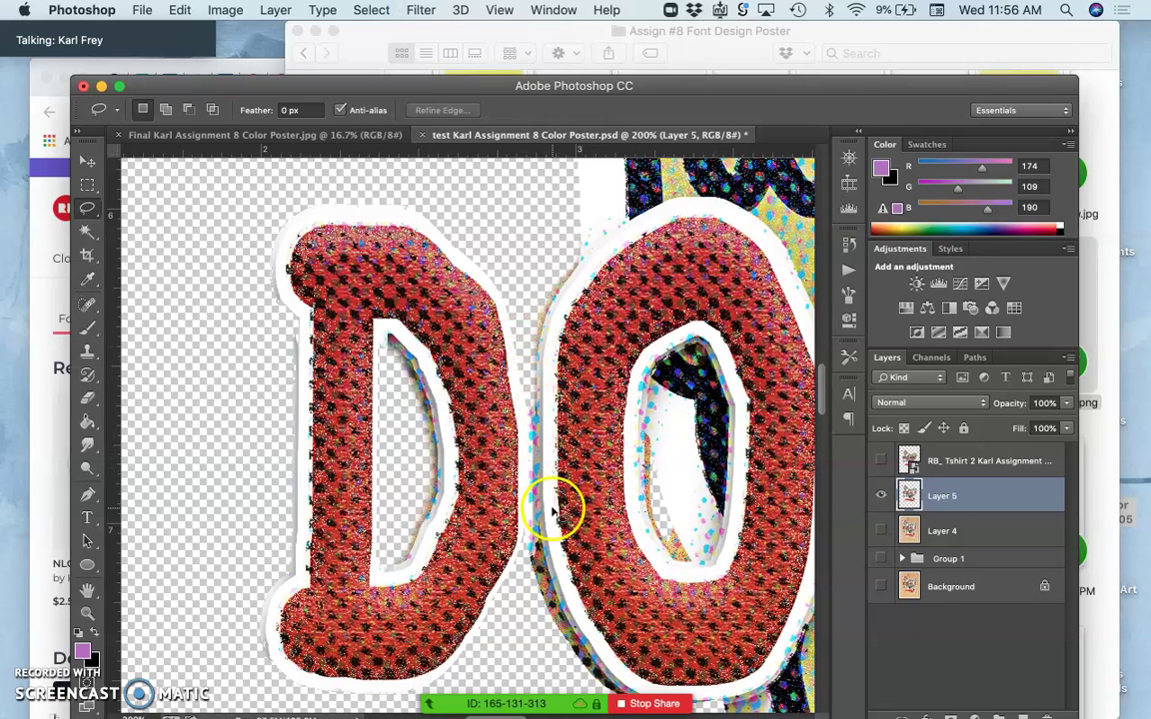
{"action": "left_click", "coordinate": [540, 440]}
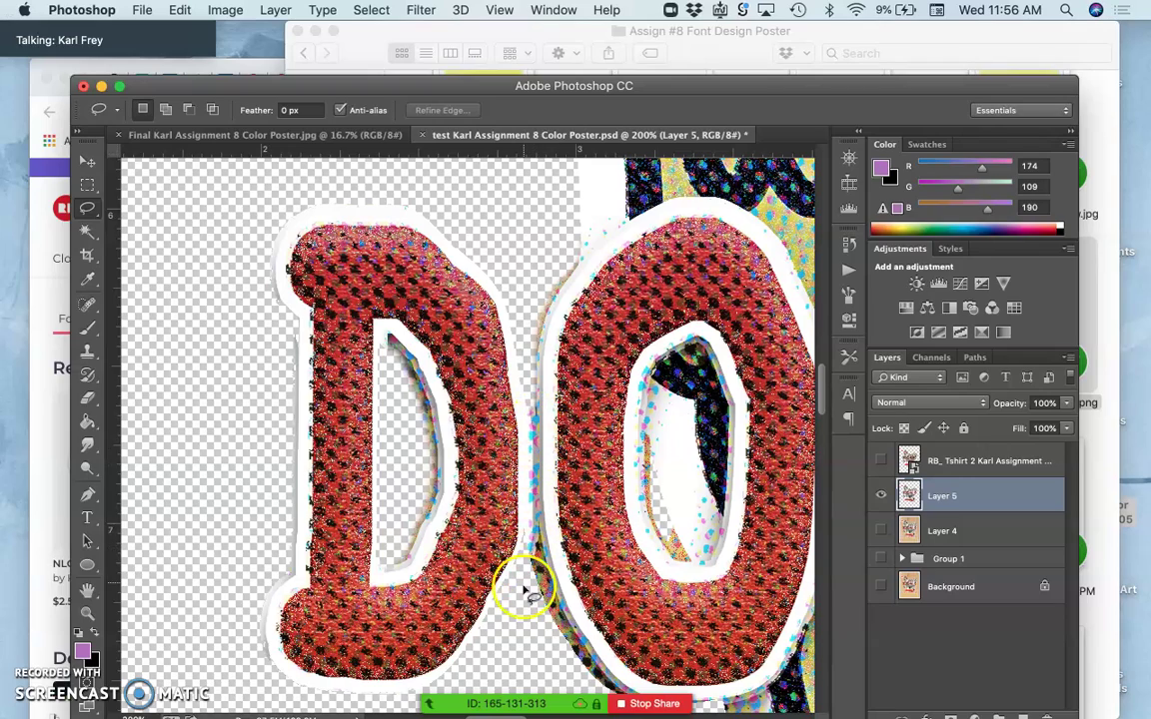
Step: Pick the Eraser with a 65 px brush to clear specks, then shrink it to 29 px
{"action": "scroll", "coordinate": [524, 594], "scroll_direction": "down", "scroll_amount": 3}
{"action": "scroll", "coordinate": [525, 594], "scroll_direction": "right", "scroll_amount": 2}
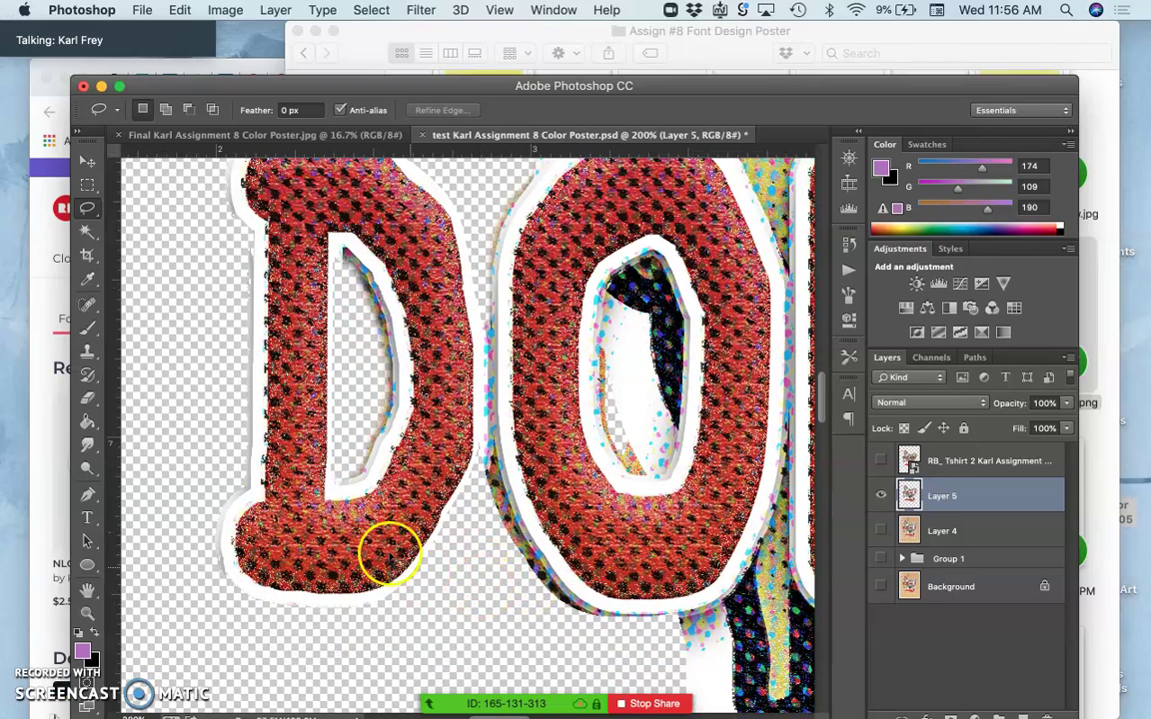
{"action": "left_click", "coordinate": [89, 400]}
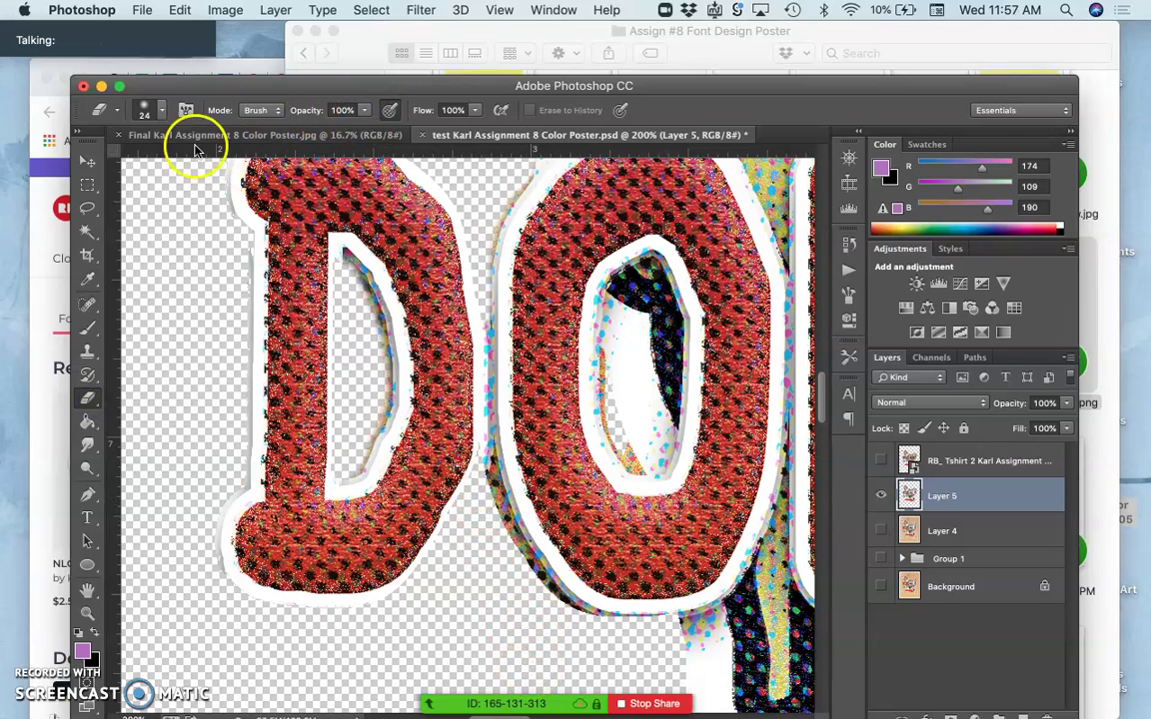
{"action": "left_click", "coordinate": [157, 109]}
{"action": "left_click_drag", "start_coordinate": [205, 165], "coordinate": [234, 208]}
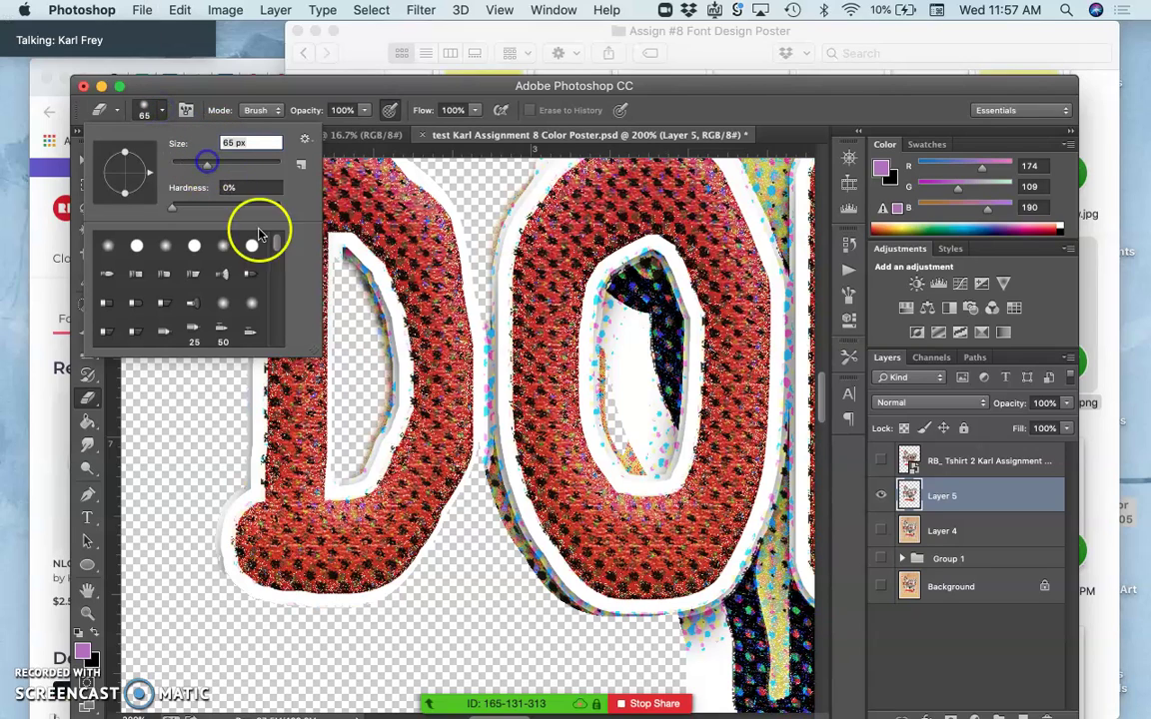
{"action": "left_click", "coordinate": [503, 567]}
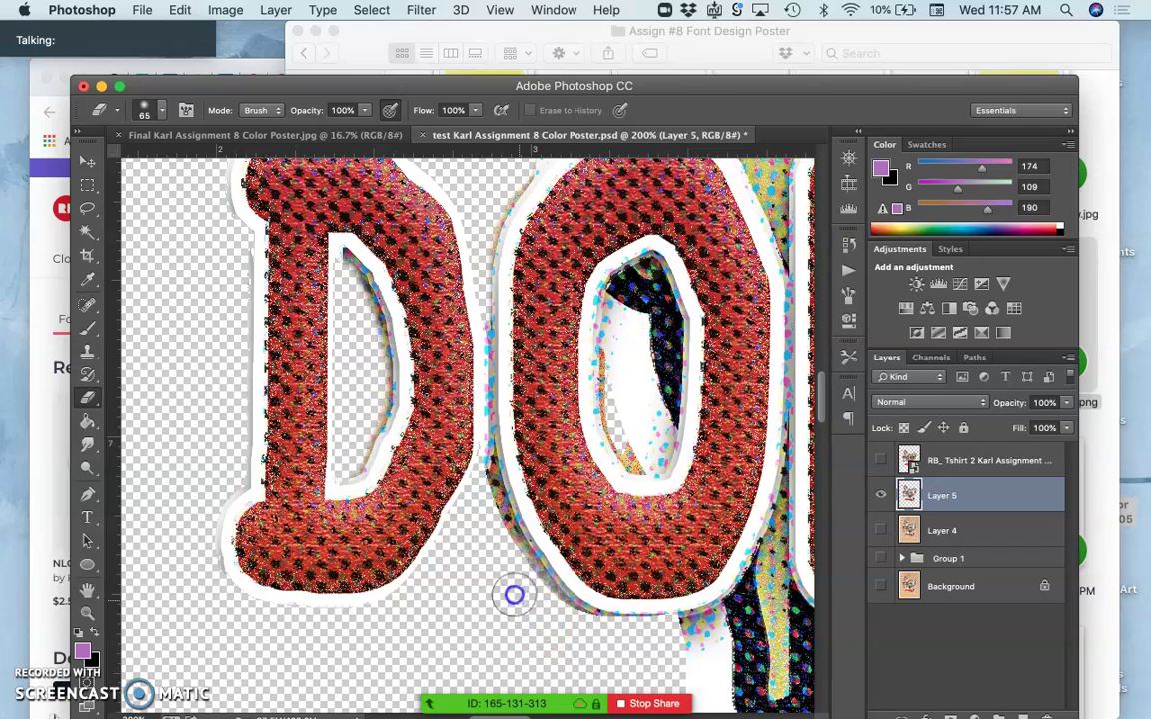
{"action": "left_click", "coordinate": [175, 138]}
{"action": "left_click", "coordinate": [163, 111]}
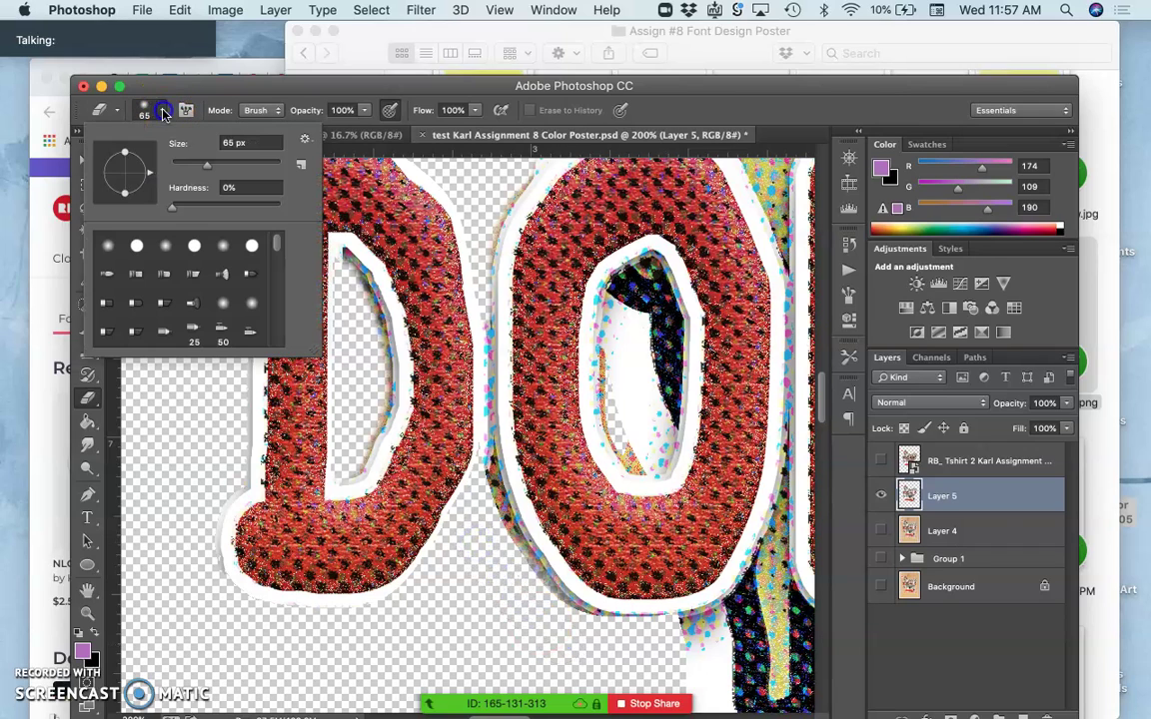
{"action": "left_click_drag", "start_coordinate": [179, 160], "coordinate": [170, 160]}
{"action": "left_click", "coordinate": [506, 496]}
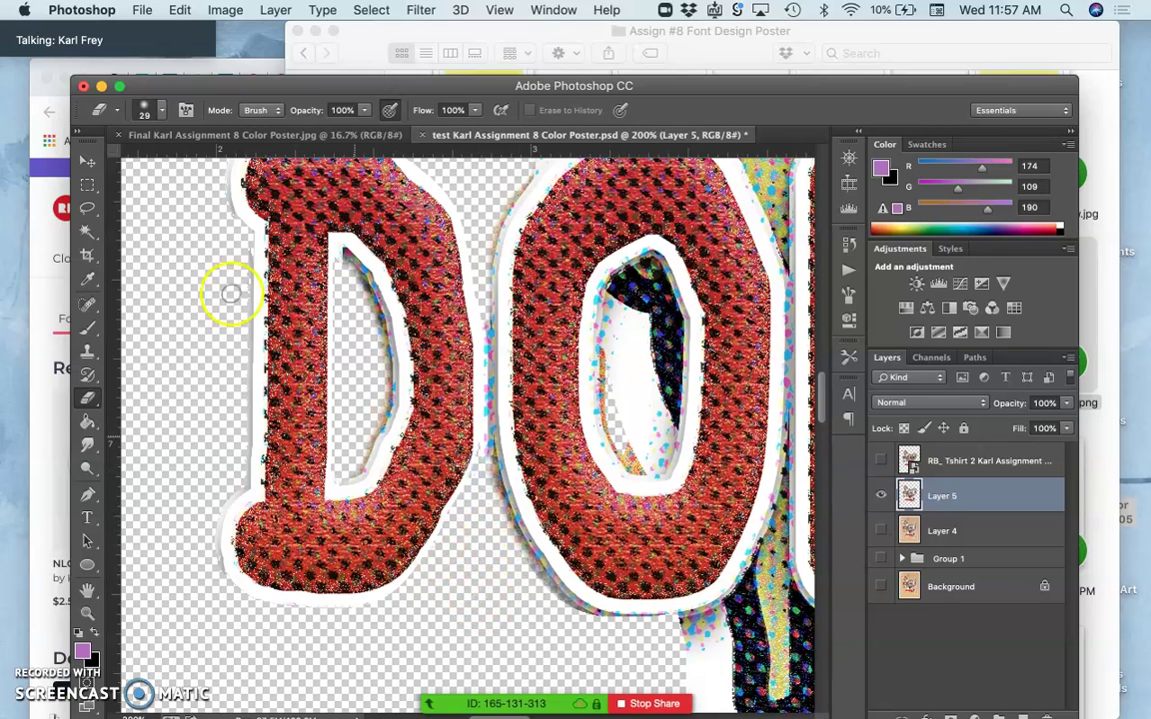
Step: Lasso the shadow gap between the D and O and fill it with Edit > Fill
{"action": "left_click", "coordinate": [88, 206]}
{"action": "left_click", "coordinate": [482, 425]}
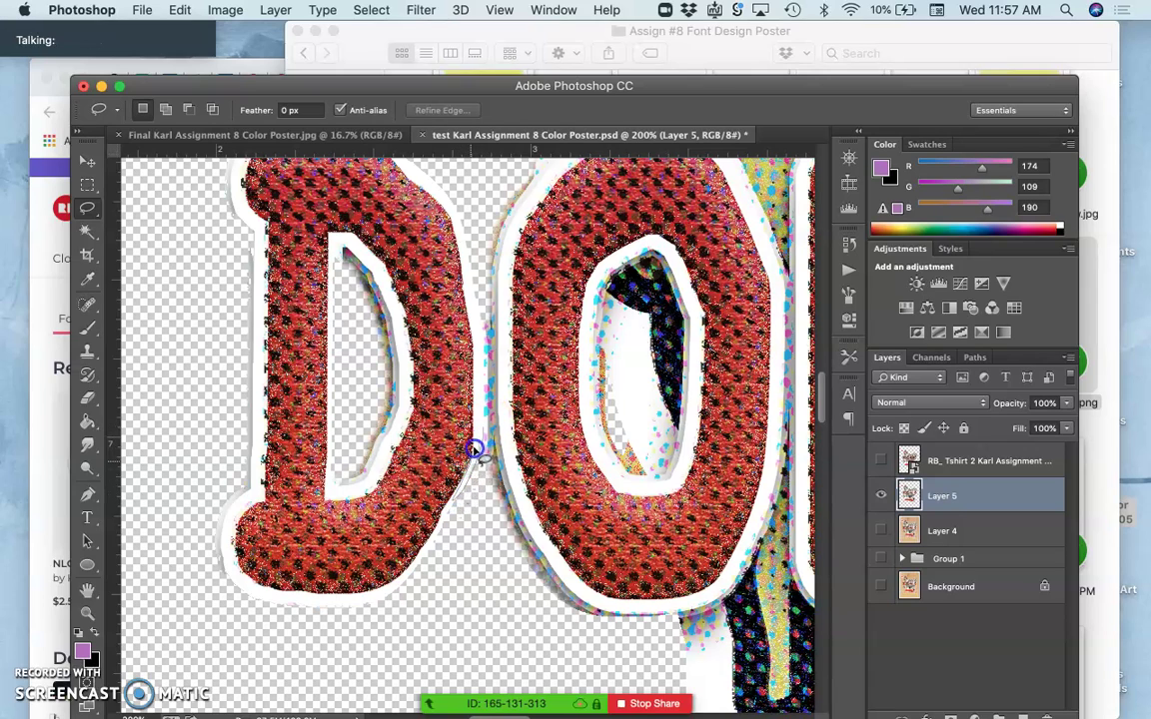
{"action": "left_click_drag", "start_coordinate": [479, 427], "coordinate": [477, 432]}
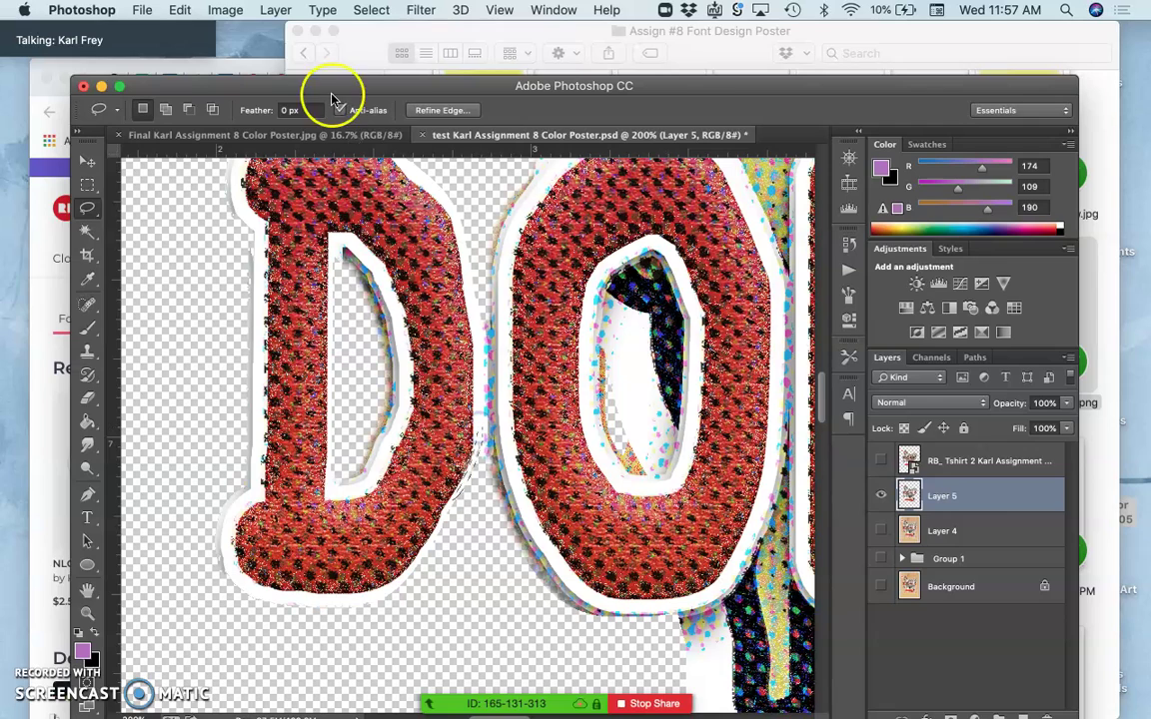
{"action": "left_click", "coordinate": [181, 10]}
{"action": "left_click", "coordinate": [207, 276]}
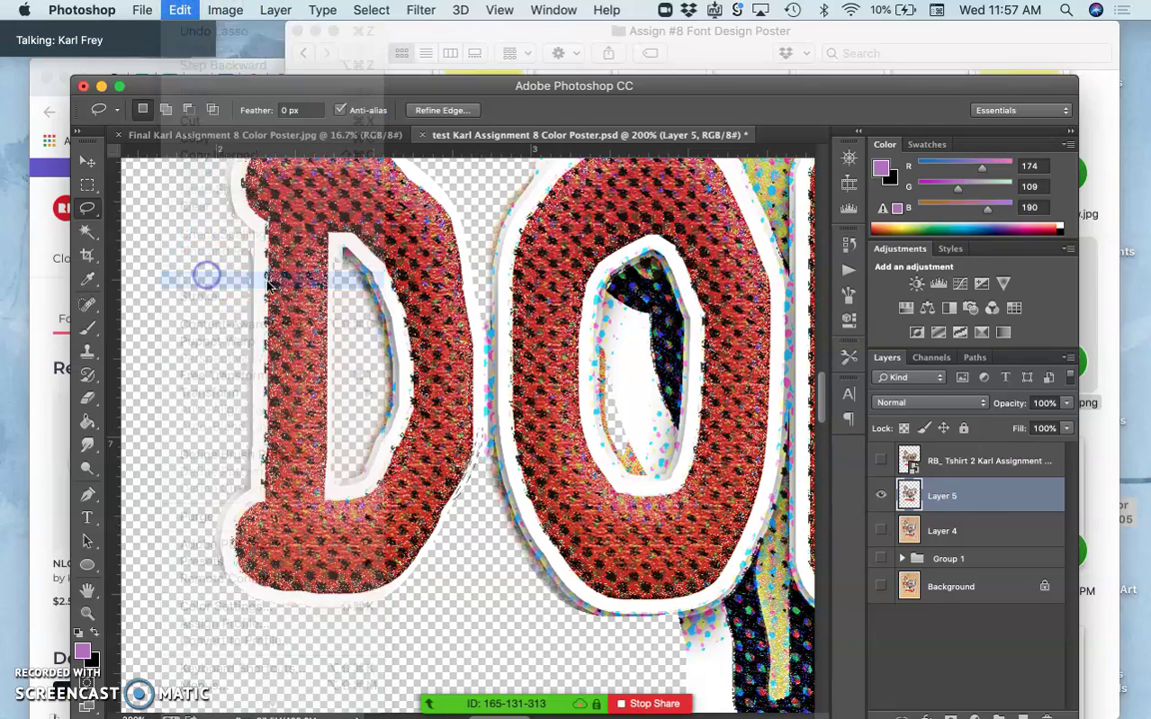
{"action": "left_click", "coordinate": [615, 455]}
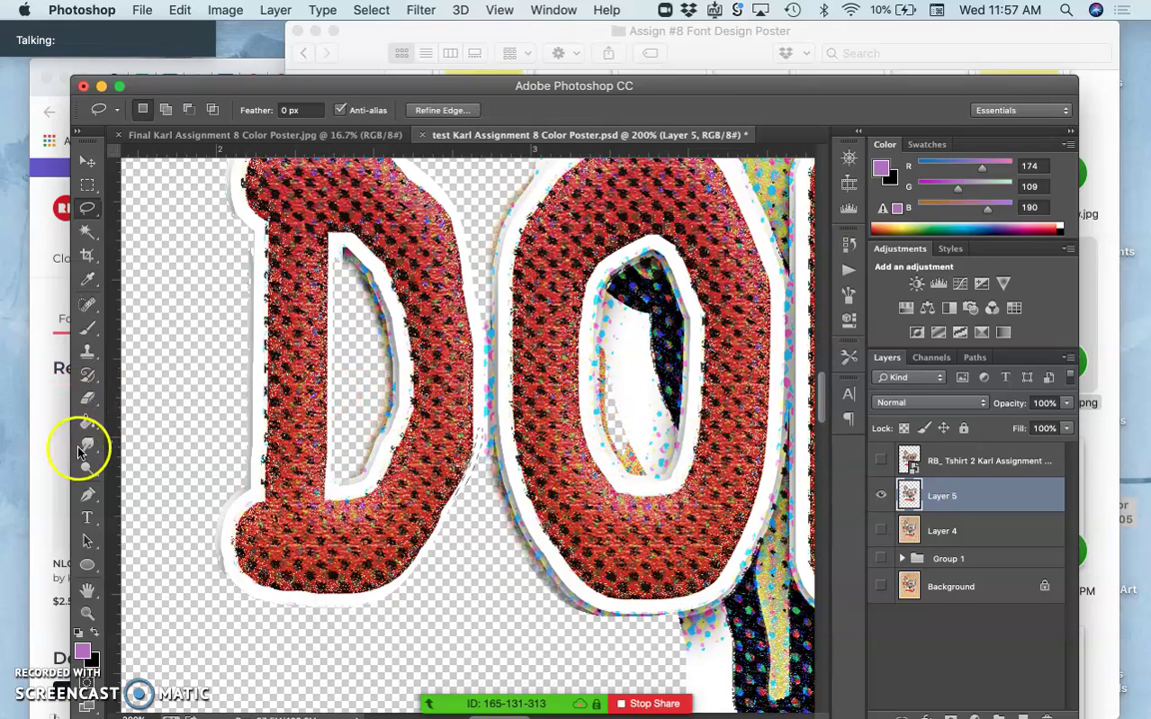
Step: Scroll the view right toward the N
{"action": "scroll", "coordinate": [413, 469], "scroll_direction": "right", "scroll_amount": 3}
{"action": "scroll", "coordinate": [412, 469], "scroll_direction": "down", "scroll_amount": 1}
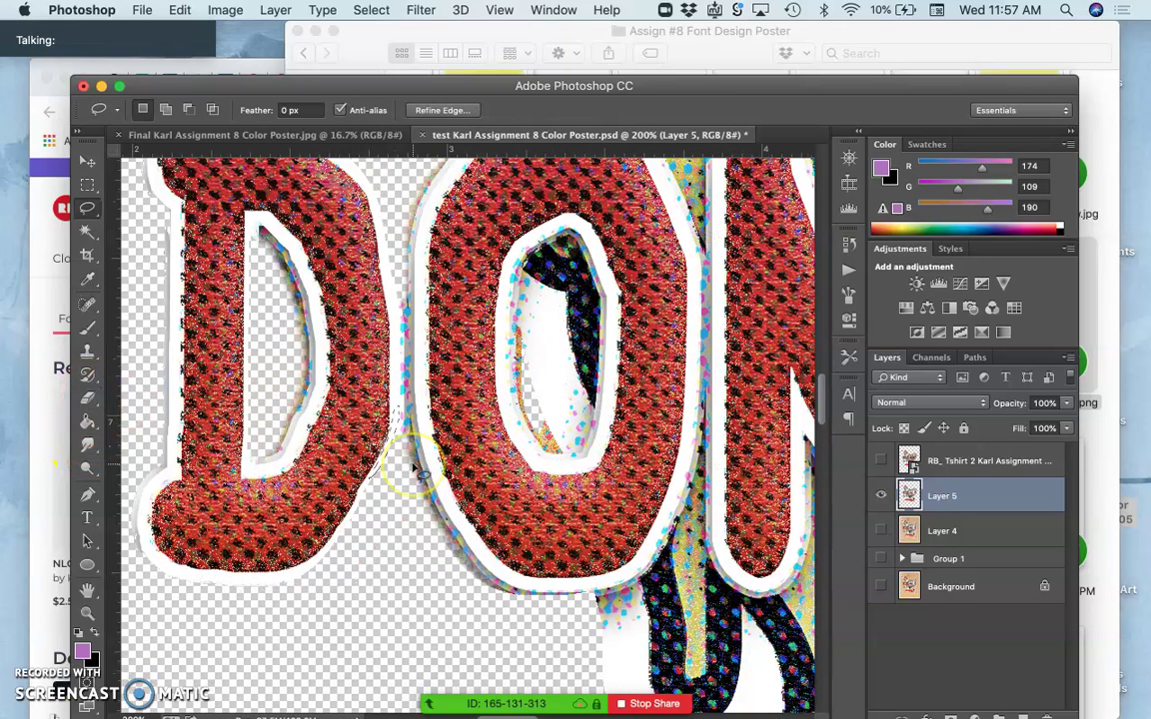
{"action": "scroll", "coordinate": [413, 469], "scroll_direction": "right", "scroll_amount": 5}
{"action": "scroll", "coordinate": [412, 469], "scroll_direction": "up", "scroll_amount": 3}
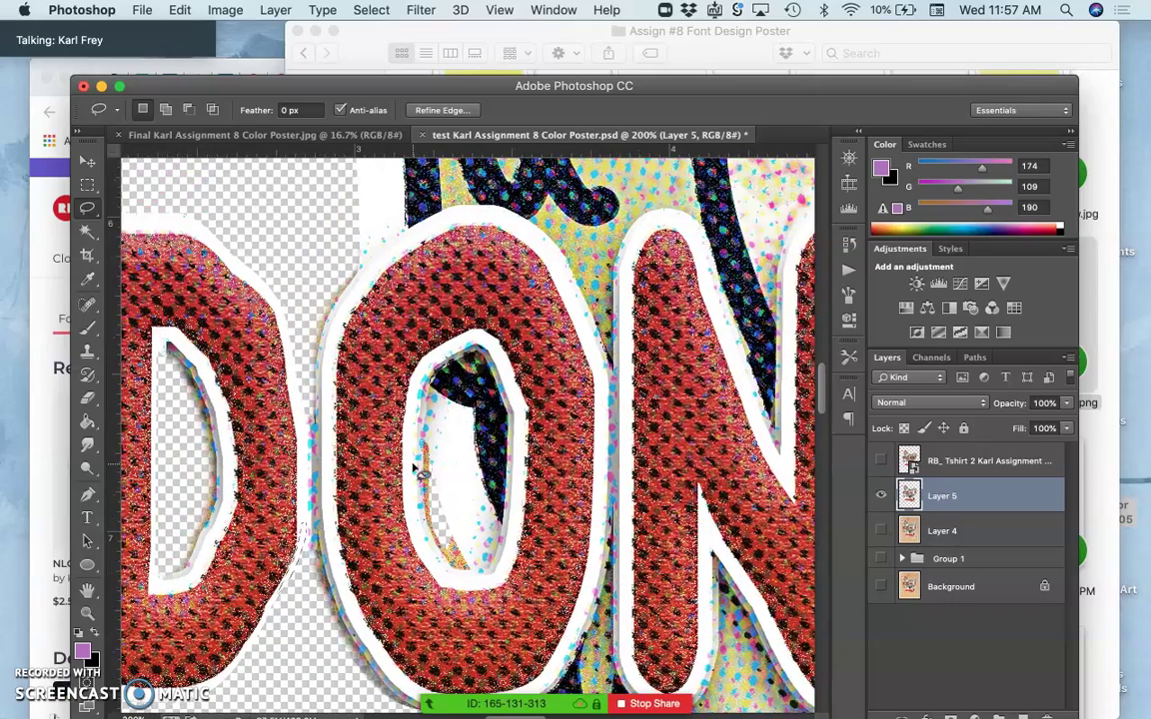
{"action": "scroll", "coordinate": [413, 468], "scroll_direction": "right", "scroll_amount": 1}
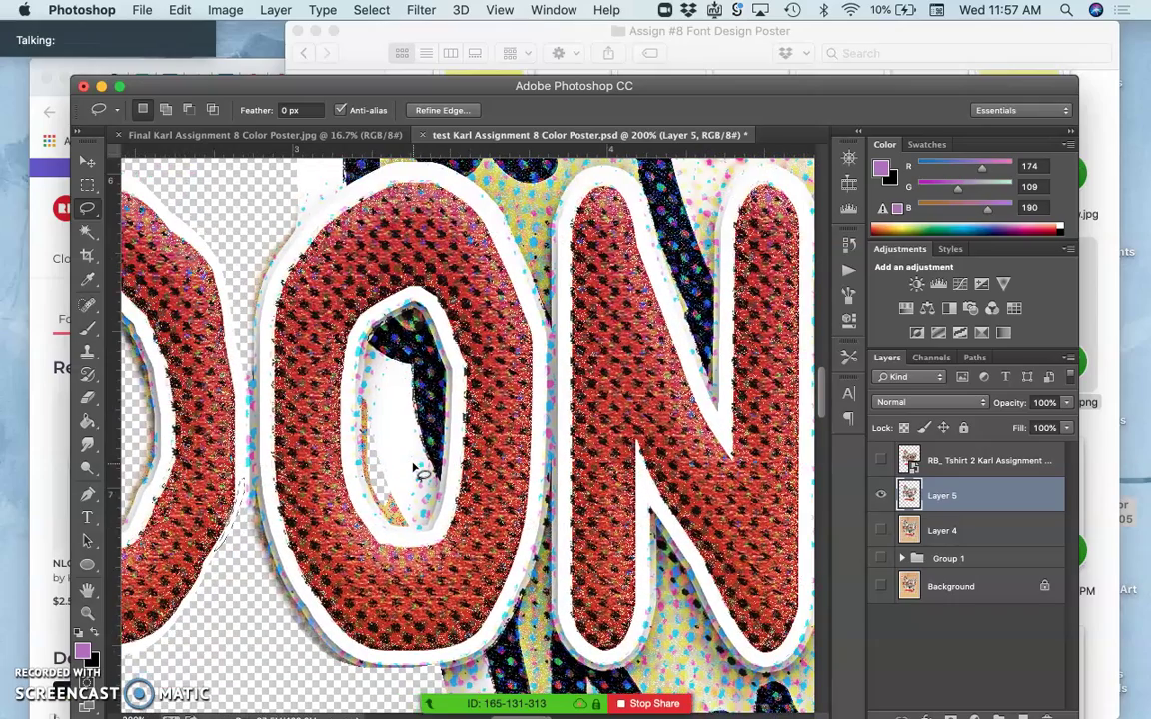
Step: Choose the Sponge tool with a 32 px brush and adjust its flow
{"action": "left_click", "coordinate": [90, 469]}
{"action": "left_click_drag", "start_coordinate": [88, 470], "coordinate": [134, 496]}
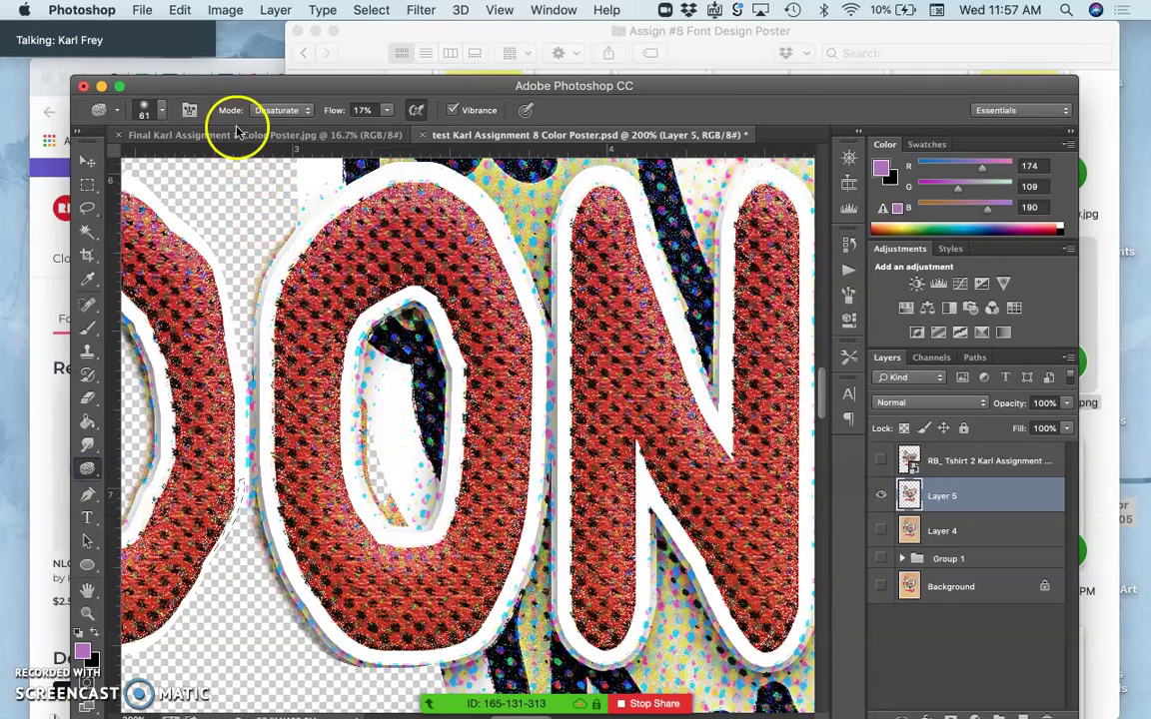
{"action": "left_click", "coordinate": [152, 112]}
{"action": "left_click", "coordinate": [190, 164]}
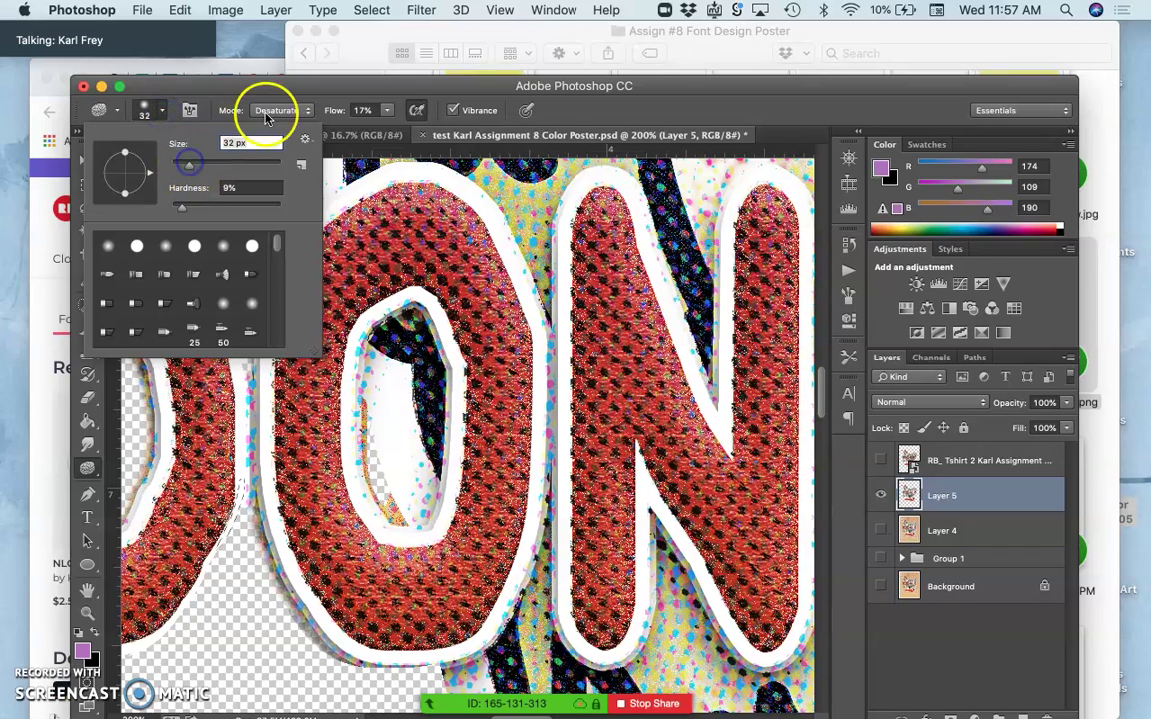
{"action": "left_click", "coordinate": [390, 110]}
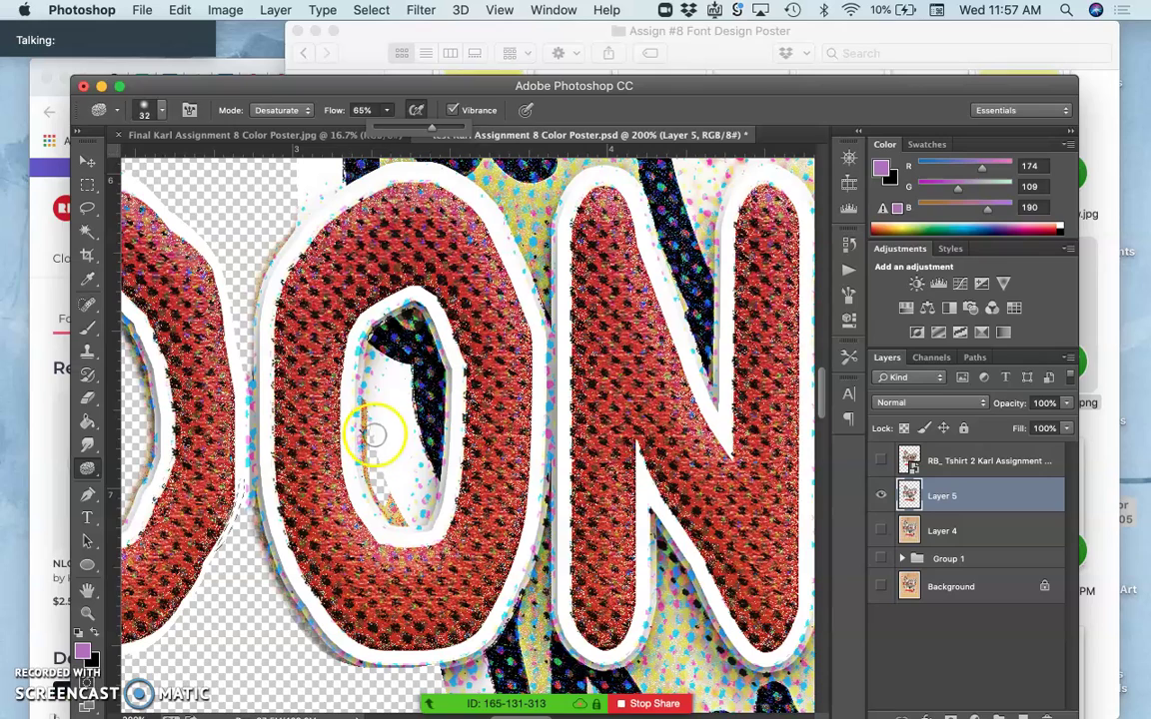
Step: Keep the Sponge on Desaturate and grey out the orange fringe inside the O
{"action": "left_click_drag", "start_coordinate": [372, 437], "coordinate": [375, 455]}
{"action": "key", "text": "super+z"}
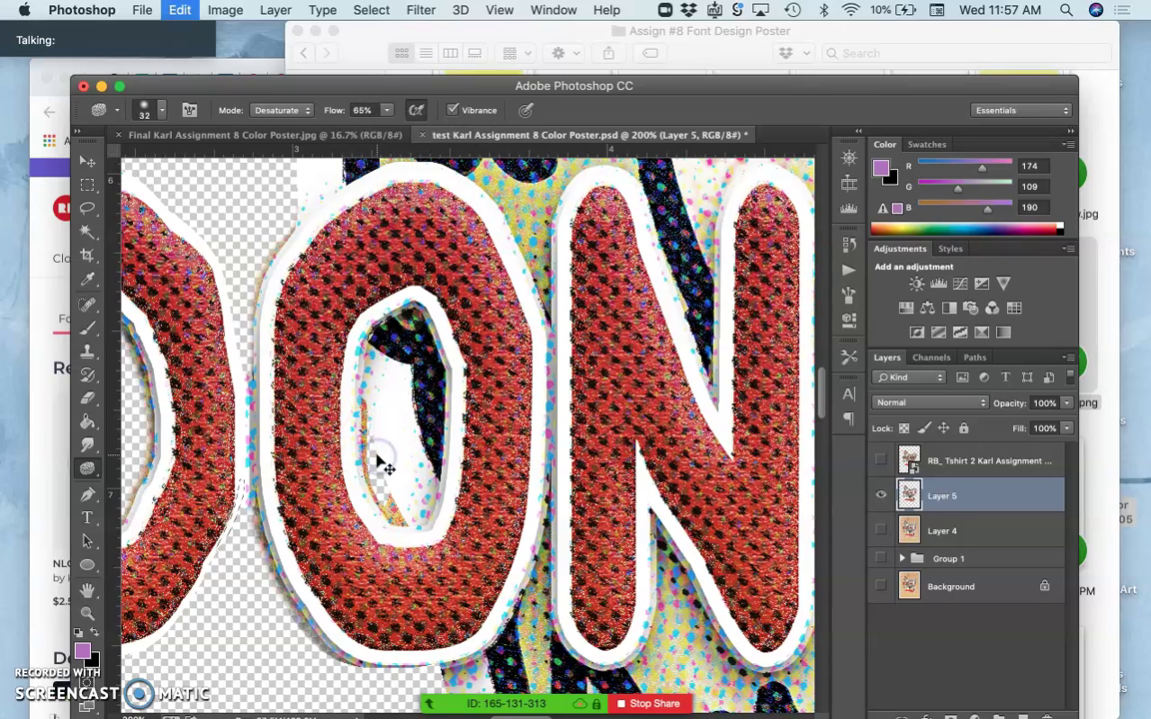
{"action": "key", "text": "super+z"}
{"action": "left_click", "coordinate": [275, 110]}
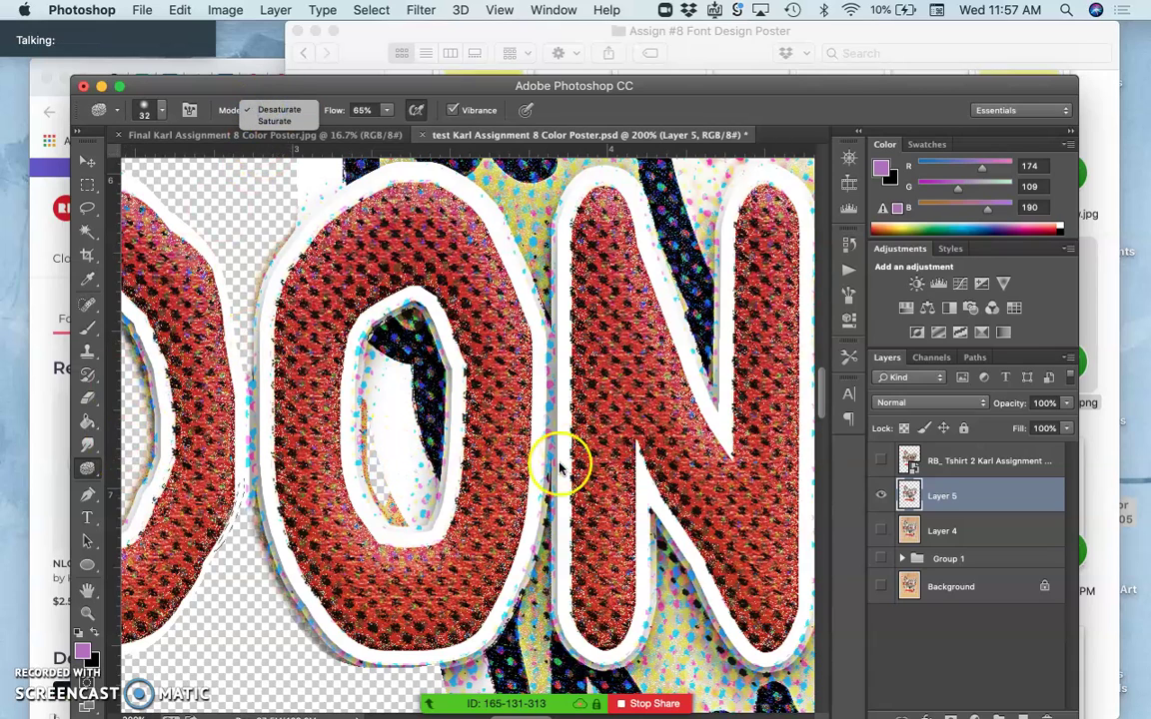
{"action": "left_click", "coordinate": [399, 506]}
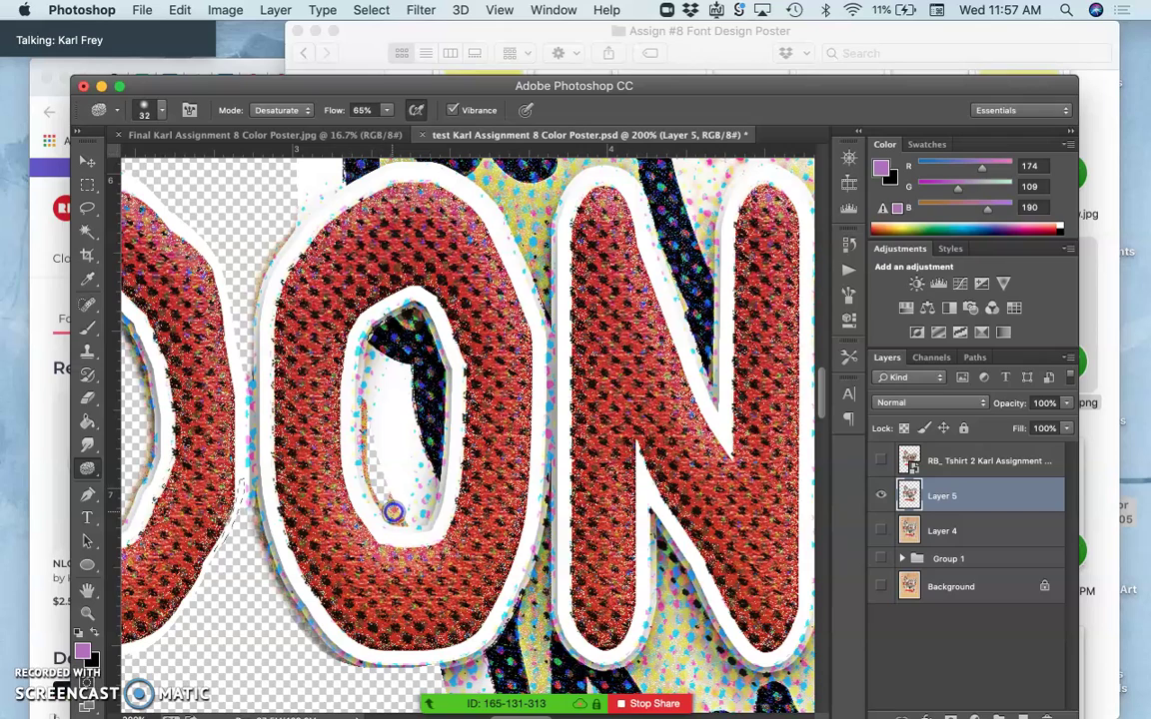
{"action": "left_click_drag", "start_coordinate": [398, 515], "coordinate": [385, 446]}
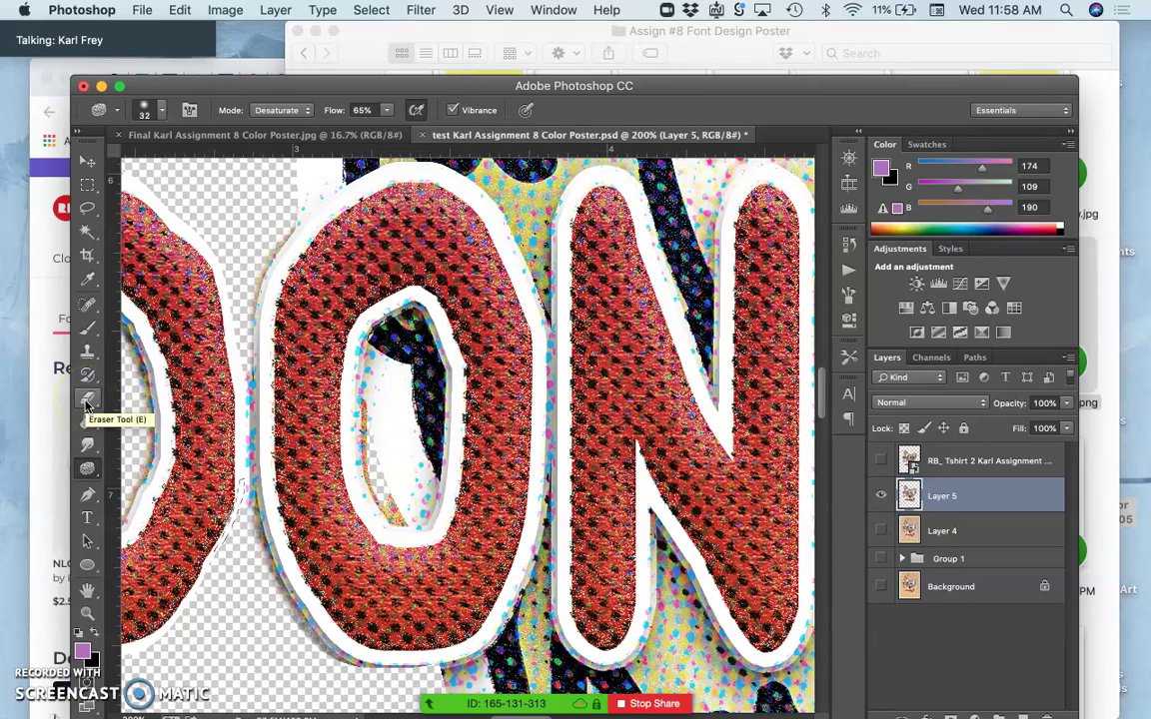
Step: Select the Dodge tool with a soft round 51 px brush
{"action": "left_click", "coordinate": [87, 478]}
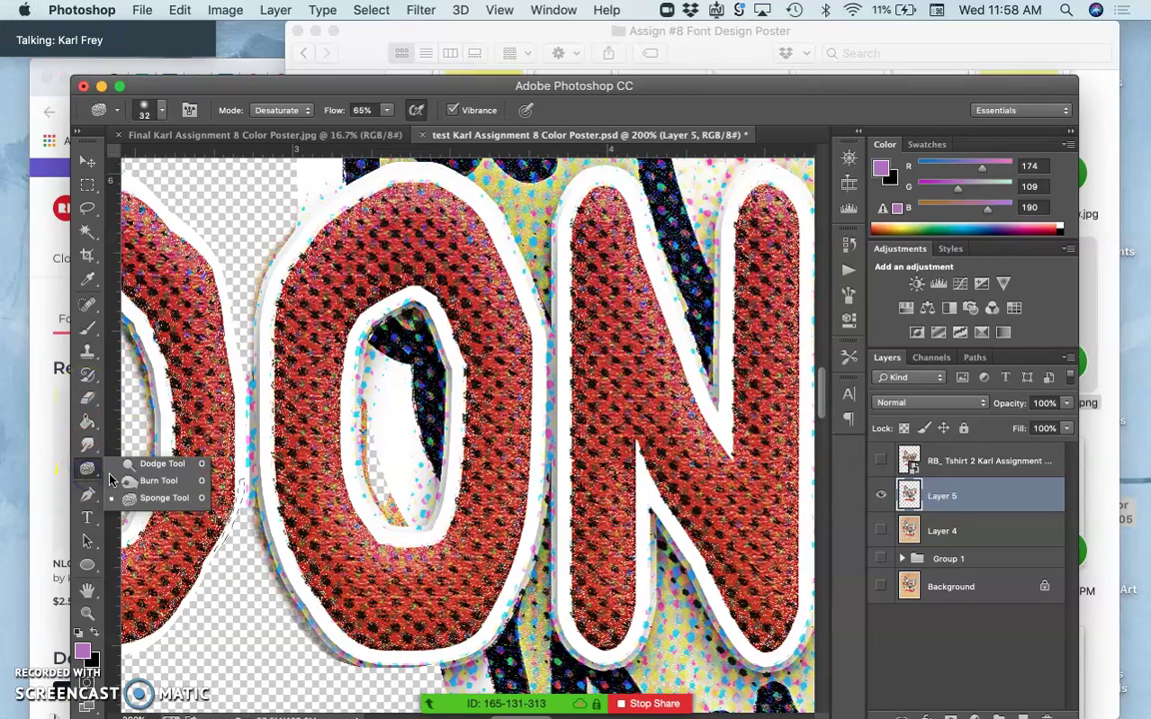
{"action": "left_click", "coordinate": [124, 464]}
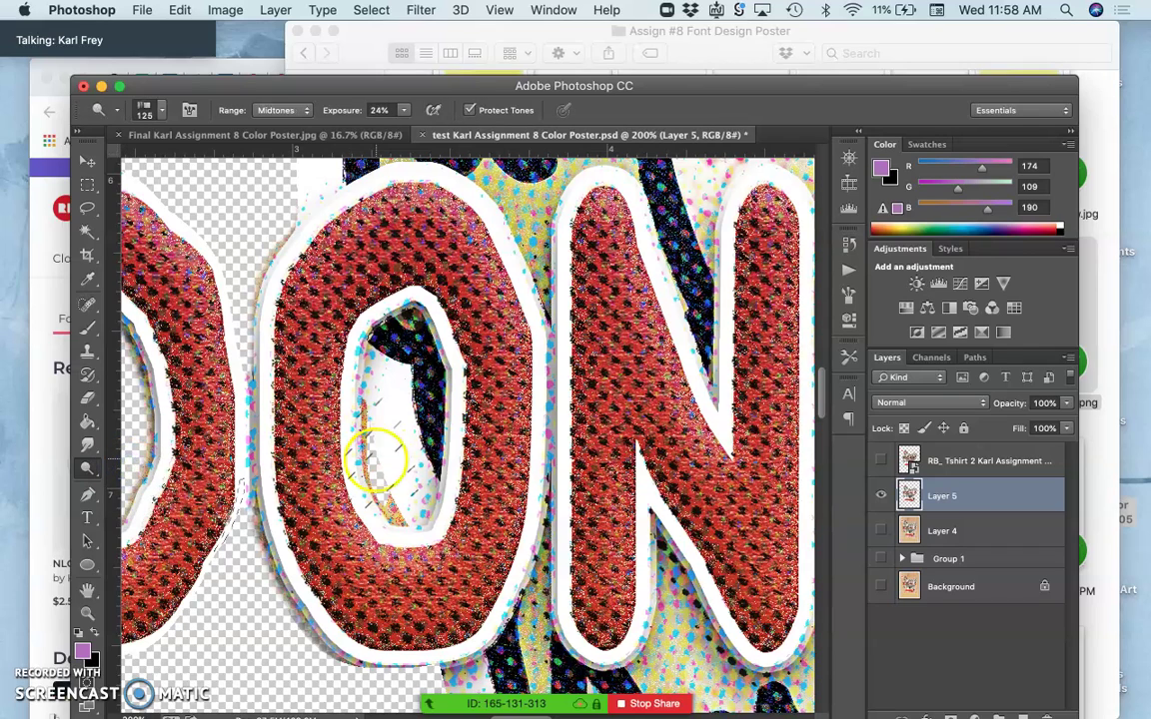
{"action": "left_click", "coordinate": [165, 109]}
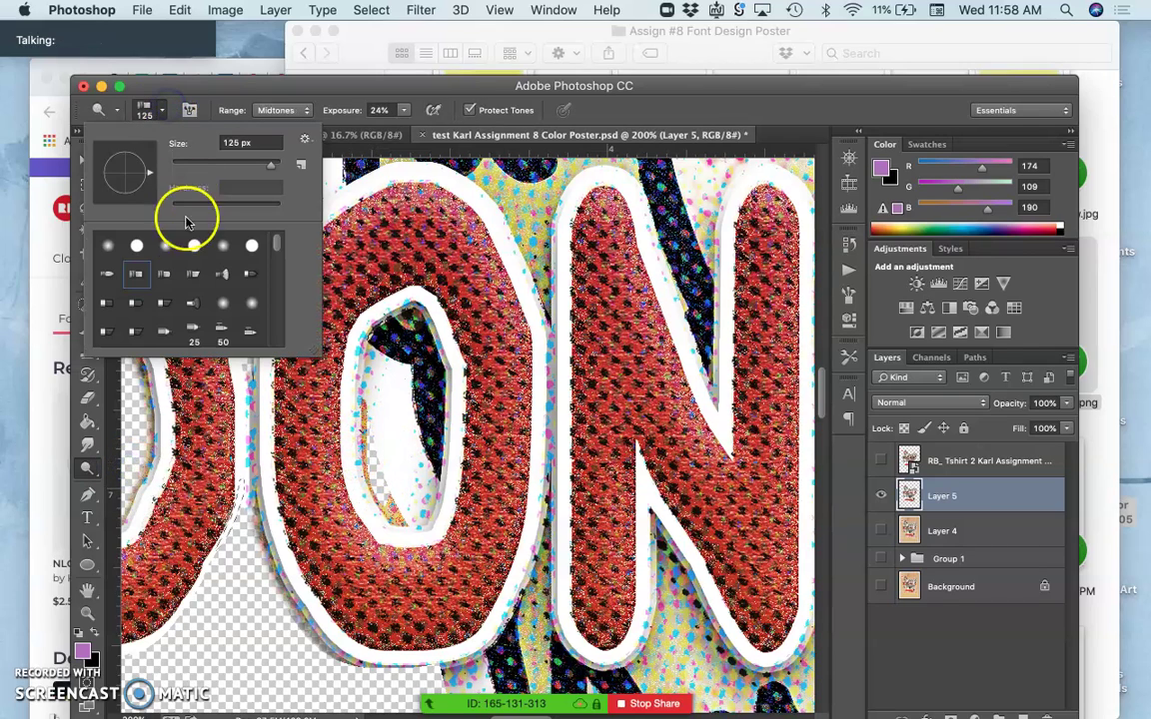
{"action": "left_click", "coordinate": [166, 245]}
{"action": "mouse_move", "coordinate": [231, 172]}
{"action": "left_mouse_down"}
{"action": "mouse_move", "coordinate": [250, 165]}
{"action": "mouse_move", "coordinate": [198, 156]}
{"action": "left_mouse_up"}
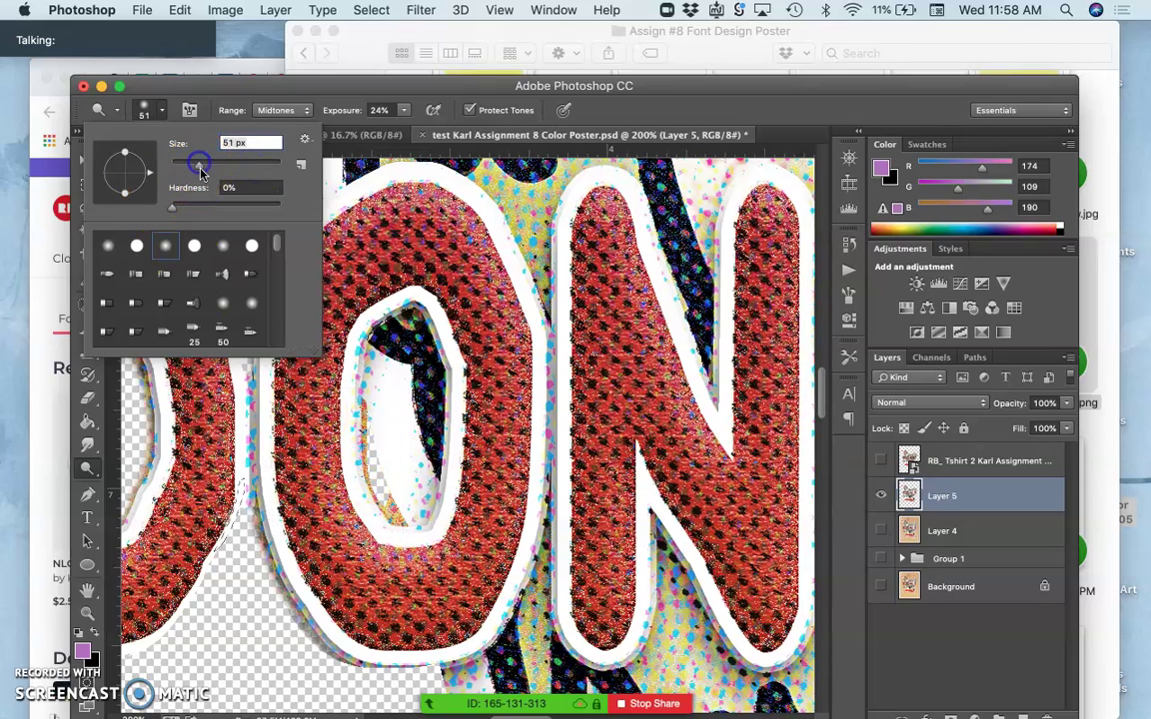
{"action": "left_click", "coordinate": [396, 507]}
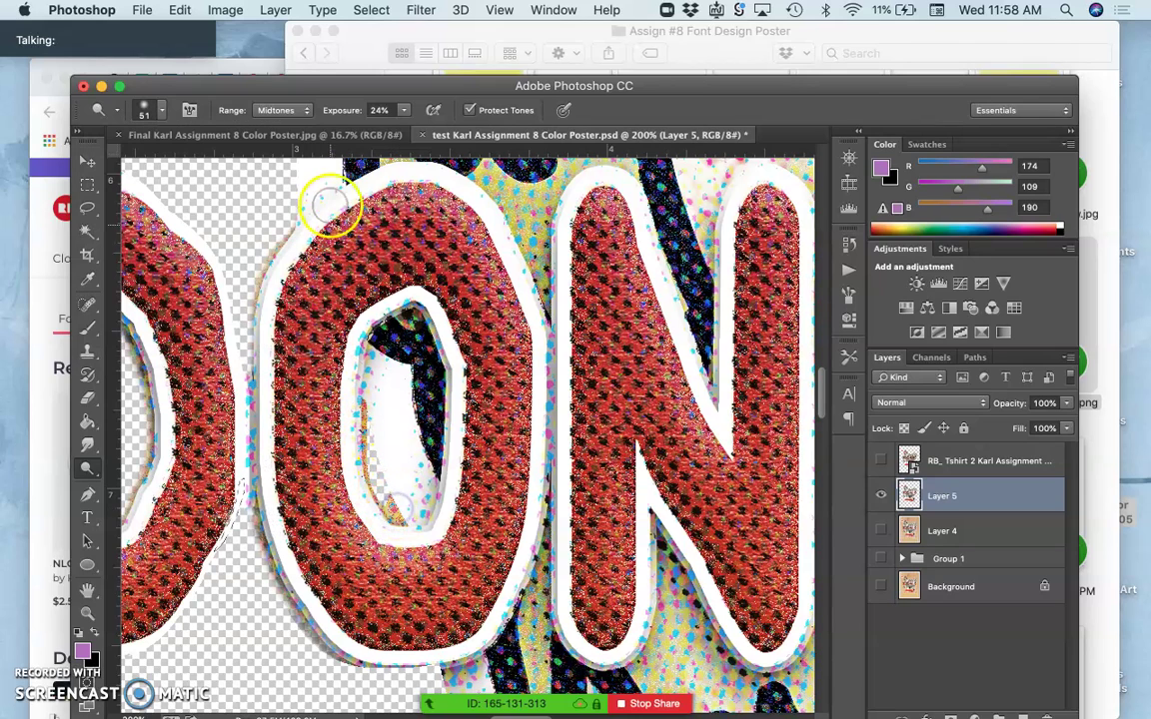
Step: Set the Dodge Range to Highlights and lighten the O's inner lower edge
{"action": "left_click", "coordinate": [283, 109]}
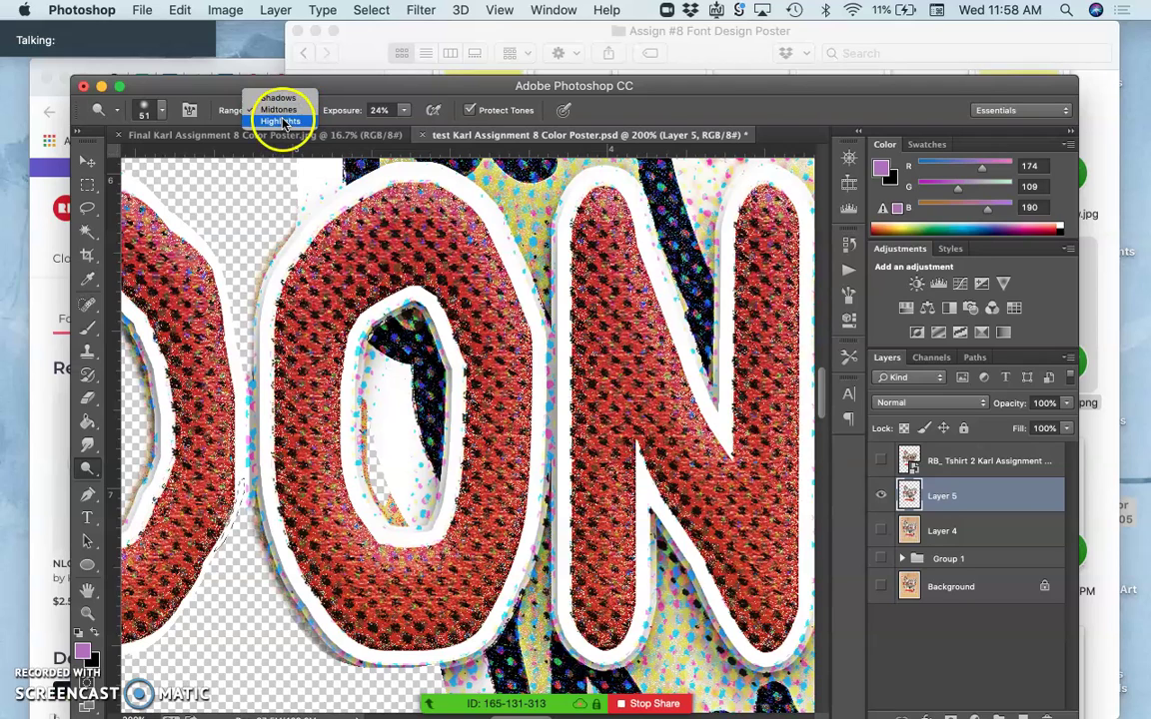
{"action": "left_click", "coordinate": [280, 121]}
{"action": "mouse_move", "coordinate": [404, 405]}
{"action": "left_mouse_down"}
{"action": "mouse_move", "coordinate": [410, 468]}
{"action": "mouse_move", "coordinate": [395, 496]}
{"action": "mouse_move", "coordinate": [379, 429]}
{"action": "mouse_move", "coordinate": [376, 441]}
{"action": "left_mouse_up"}
{"action": "left_click", "coordinate": [898, 452]}
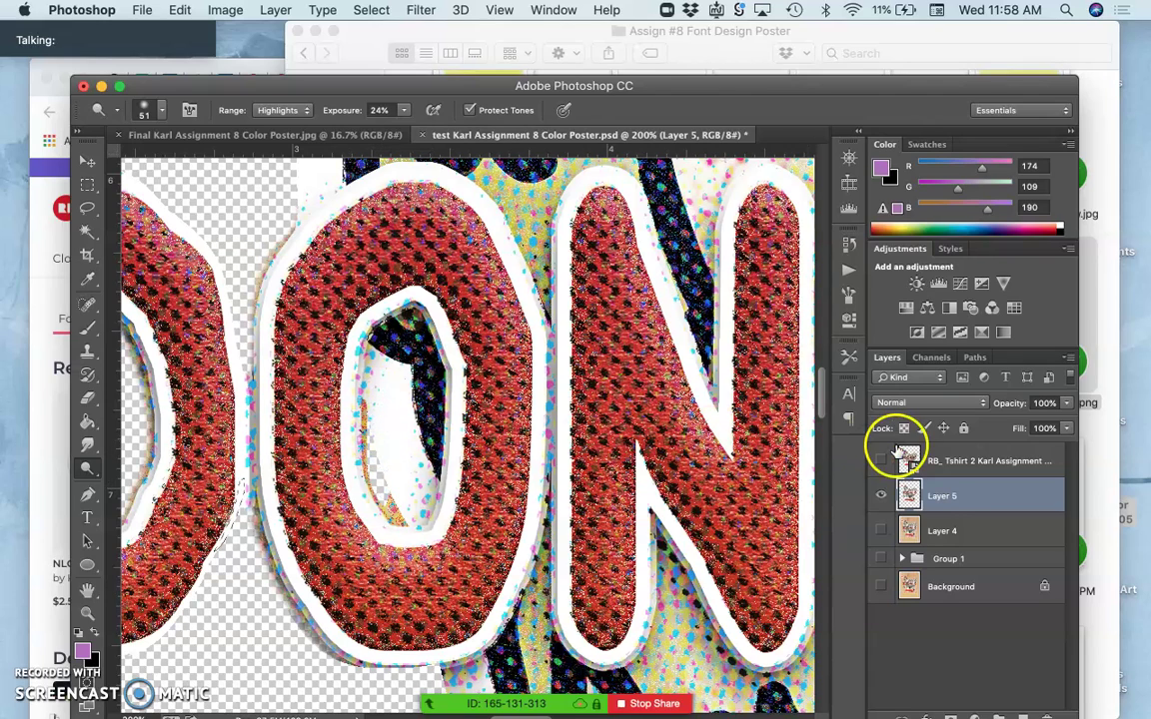
{"action": "mouse_move", "coordinate": [899, 451]}
{"action": "left_mouse_down"}
{"action": "mouse_move", "coordinate": [789, 489]}
{"action": "mouse_move", "coordinate": [375, 458]}
{"action": "mouse_move", "coordinate": [384, 473]}
{"action": "mouse_move", "coordinate": [375, 411]}
{"action": "mouse_move", "coordinate": [391, 482]}
{"action": "mouse_move", "coordinate": [365, 454]}
{"action": "mouse_move", "coordinate": [98, 451]}
{"action": "mouse_move", "coordinate": [182, 365]}
{"action": "left_mouse_up"}
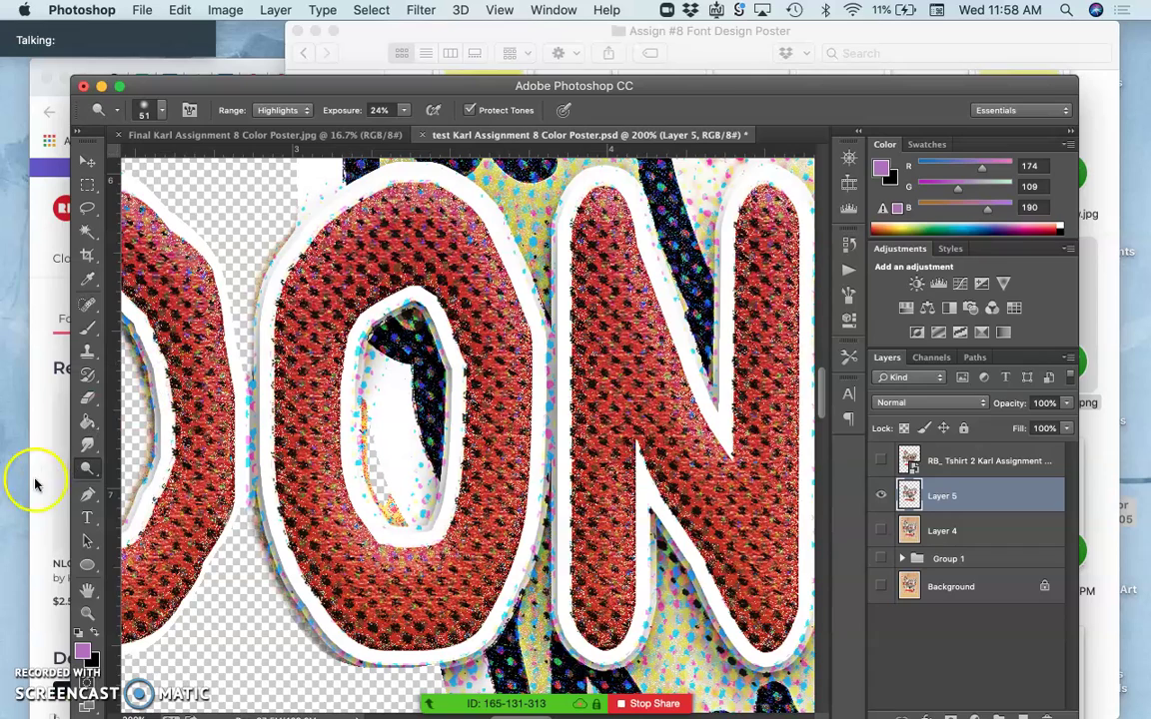
Step: With the Sponge, desaturate the orange fringe along the O's inner left and lower edges
{"action": "left_click", "coordinate": [86, 467]}
{"action": "left_click", "coordinate": [130, 496]}
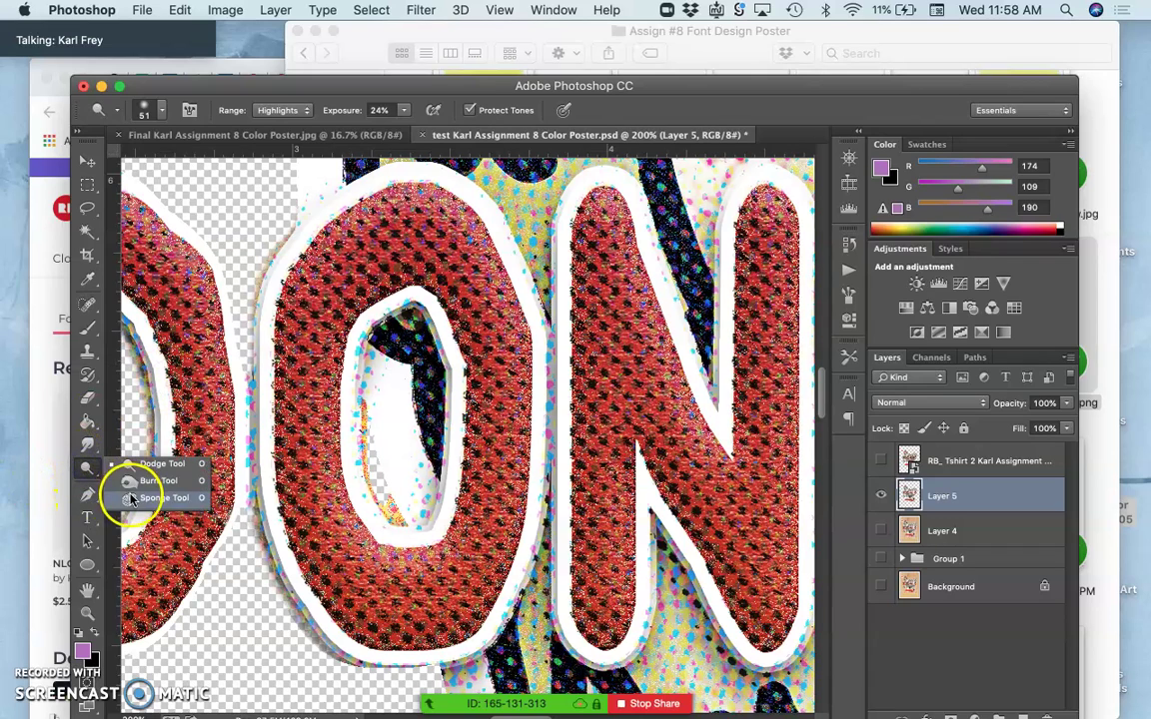
{"action": "left_click_drag", "start_coordinate": [347, 481], "coordinate": [396, 515]}
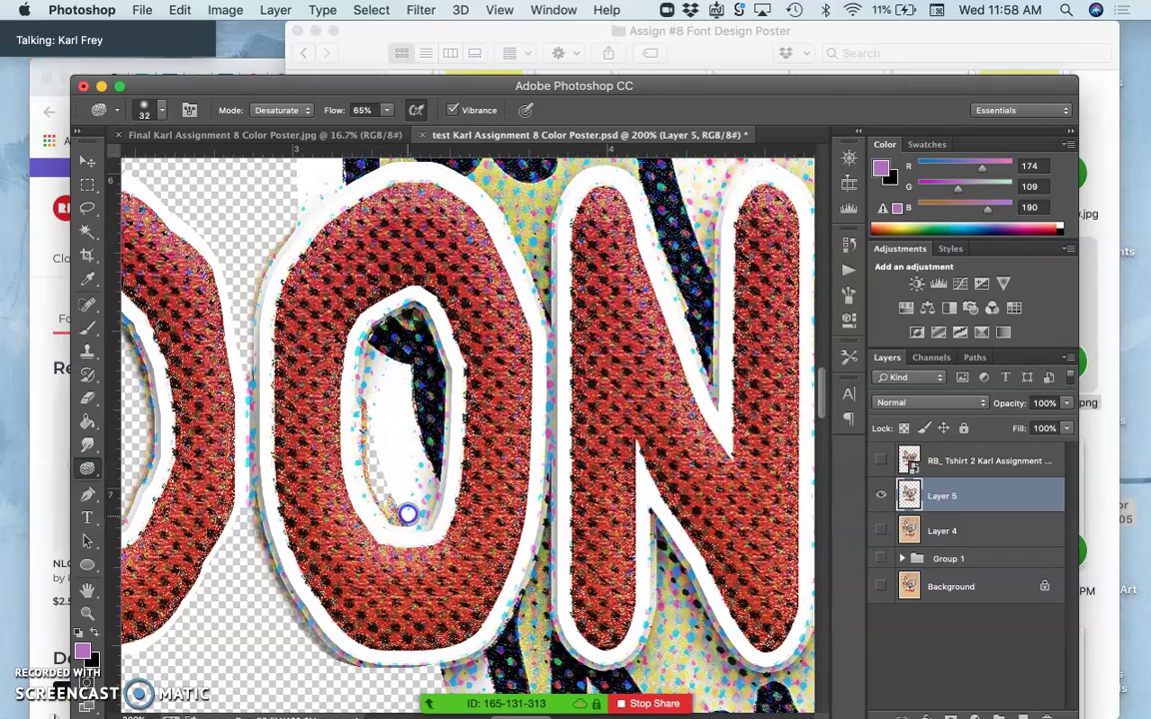
{"action": "mouse_move", "coordinate": [407, 514]}
{"action": "left_mouse_down"}
{"action": "mouse_move", "coordinate": [394, 480]}
{"action": "mouse_move", "coordinate": [394, 418]}
{"action": "mouse_move", "coordinate": [403, 491]}
{"action": "left_mouse_up"}
{"action": "left_click_drag", "start_coordinate": [379, 425], "coordinate": [375, 463]}
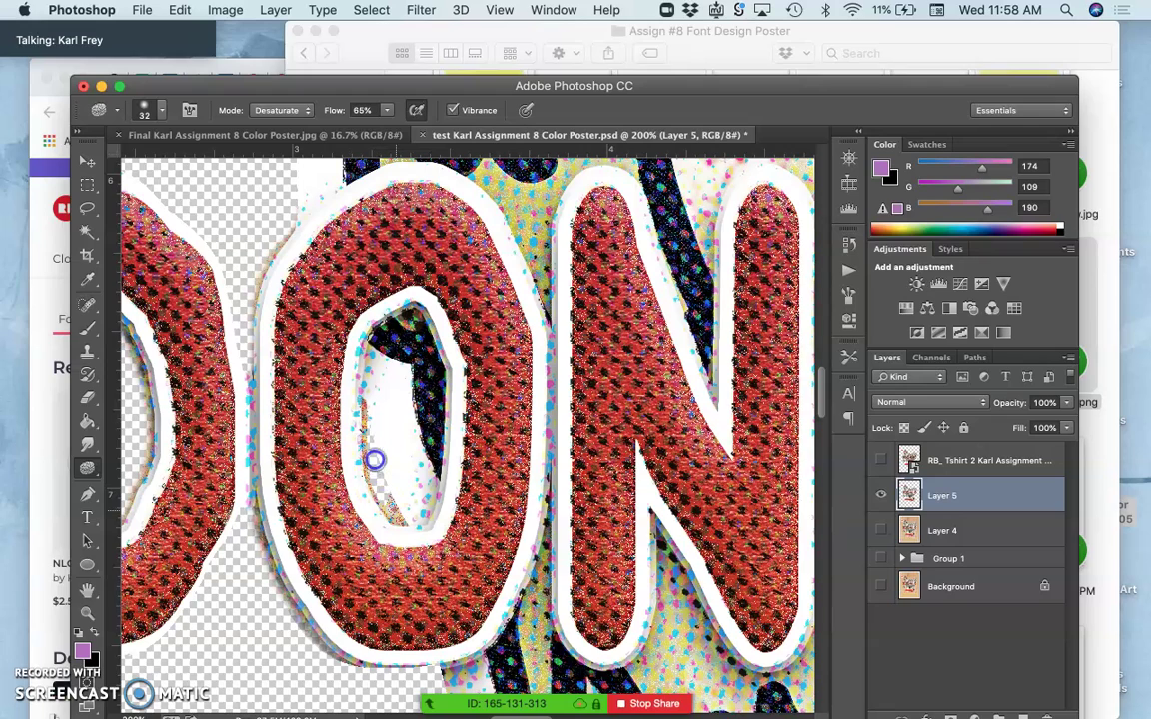
{"action": "left_click_drag", "start_coordinate": [390, 509], "coordinate": [384, 474]}
{"action": "left_click_drag", "start_coordinate": [360, 409], "coordinate": [376, 492]}
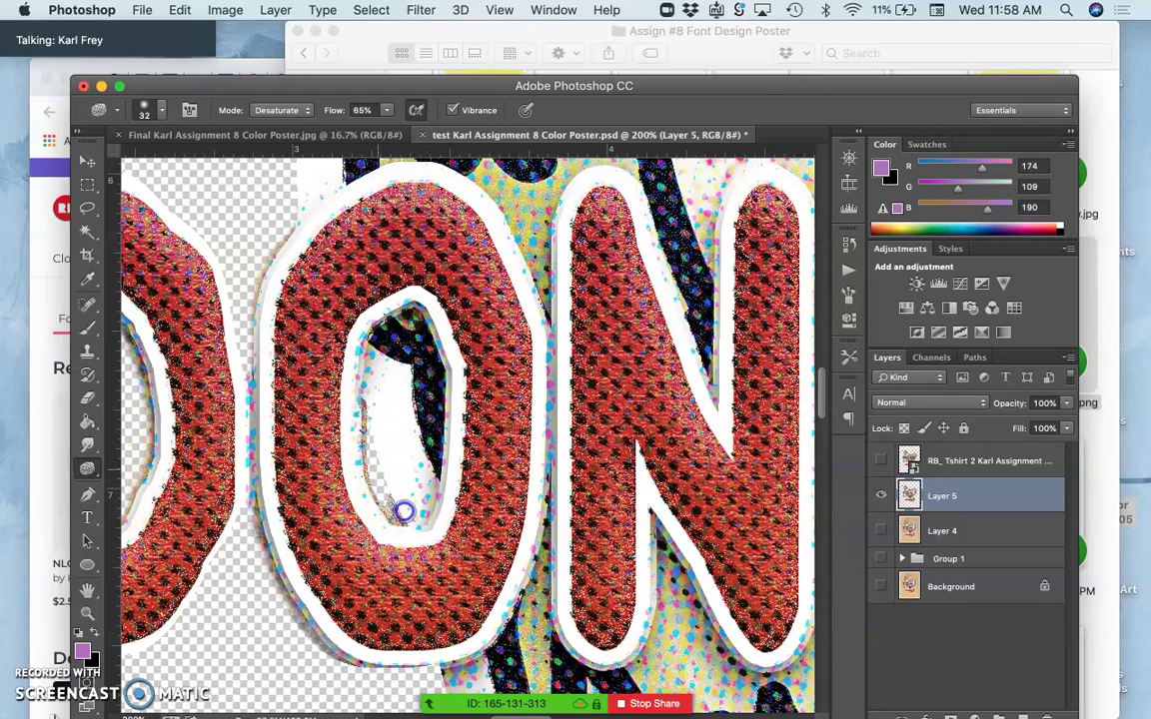
Step: Switch back to Dodge and lighten the dark specks on the O's inner edges
{"action": "left_click", "coordinate": [90, 476]}
{"action": "mouse_move", "coordinate": [88, 477]}
{"action": "left_mouse_down"}
{"action": "mouse_move", "coordinate": [143, 486]}
{"action": "mouse_move", "coordinate": [134, 489]}
{"action": "mouse_move", "coordinate": [143, 466]}
{"action": "left_mouse_up"}
{"action": "left_click_drag", "start_coordinate": [405, 509], "coordinate": [396, 502]}
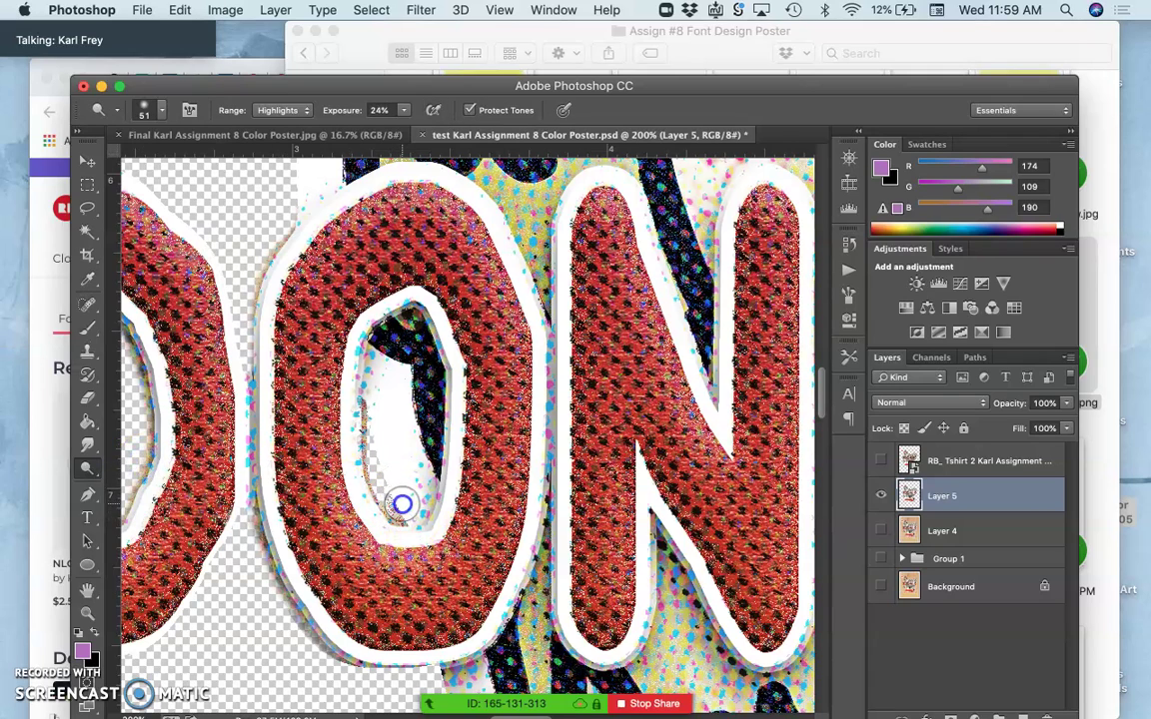
{"action": "mouse_move", "coordinate": [375, 408]}
{"action": "left_mouse_down"}
{"action": "mouse_move", "coordinate": [381, 462]}
{"action": "mouse_move", "coordinate": [410, 510]}
{"action": "left_mouse_up"}
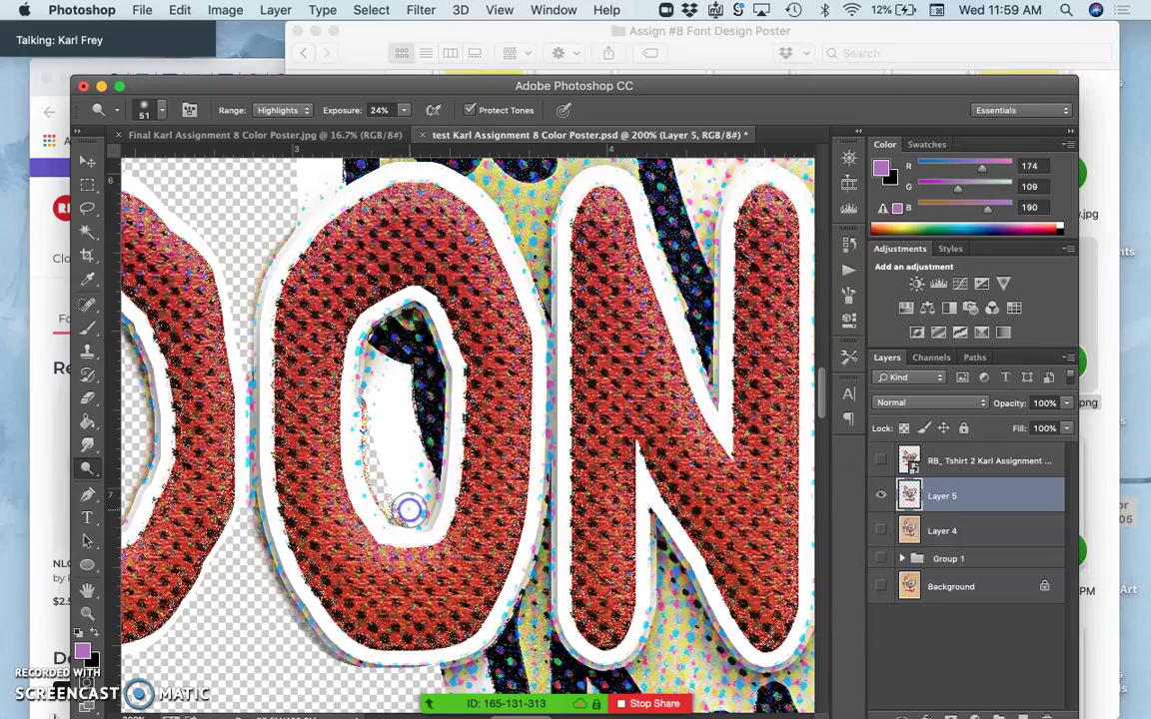
Step: Lighten the O's upper inner edge, then scroll over toward the C
{"action": "left_click", "coordinate": [391, 384]}
{"action": "scroll", "coordinate": [391, 384], "scroll_direction": "right", "scroll_amount": 20}
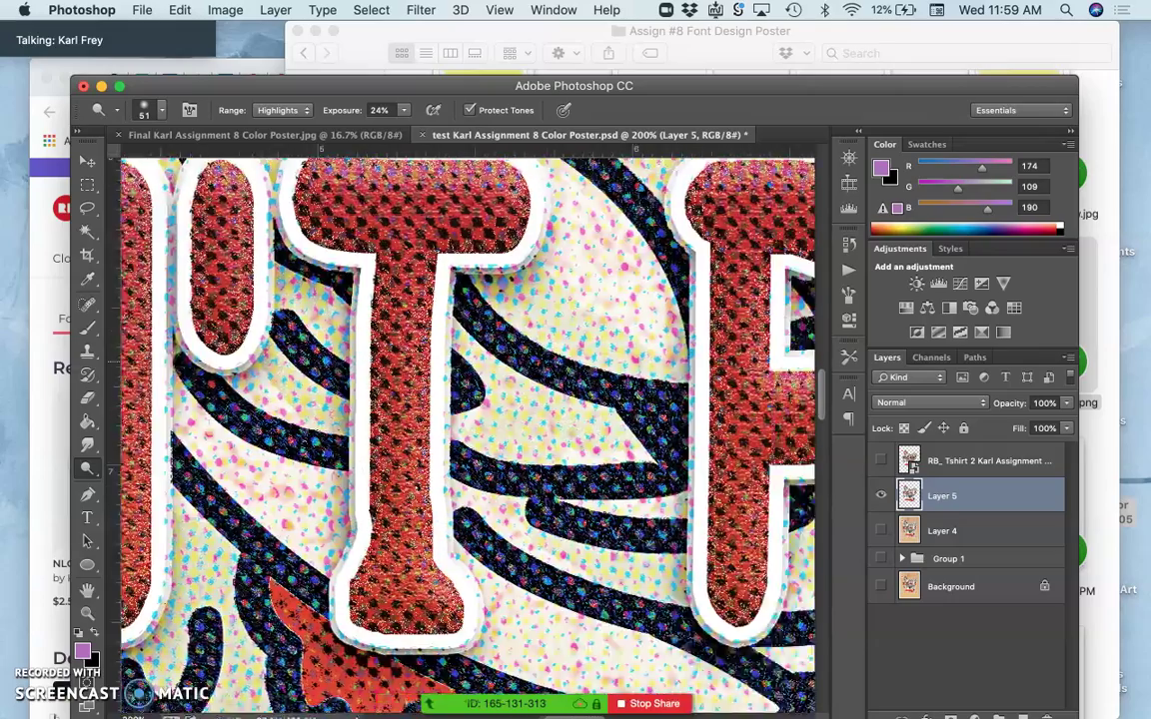
{"action": "scroll", "coordinate": [392, 384], "scroll_direction": "right", "scroll_amount": 7}
{"action": "scroll", "coordinate": [391, 385], "scroll_direction": "left", "scroll_amount": 2}
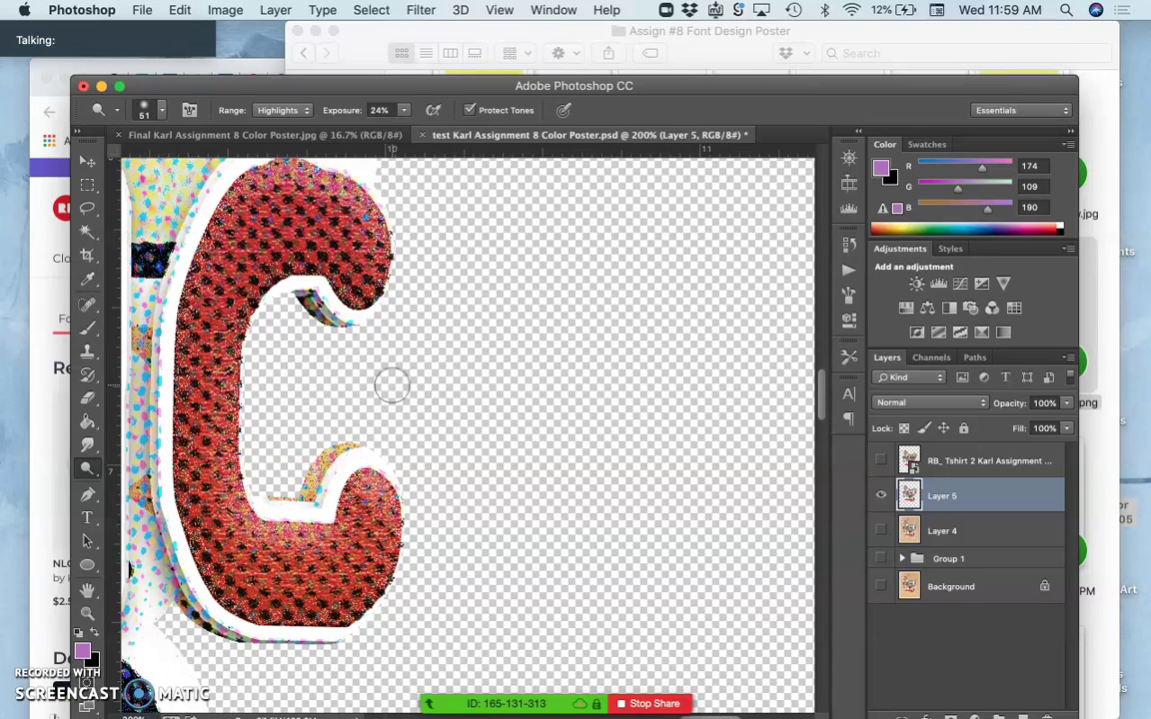
{"action": "left_click", "coordinate": [211, 300]}
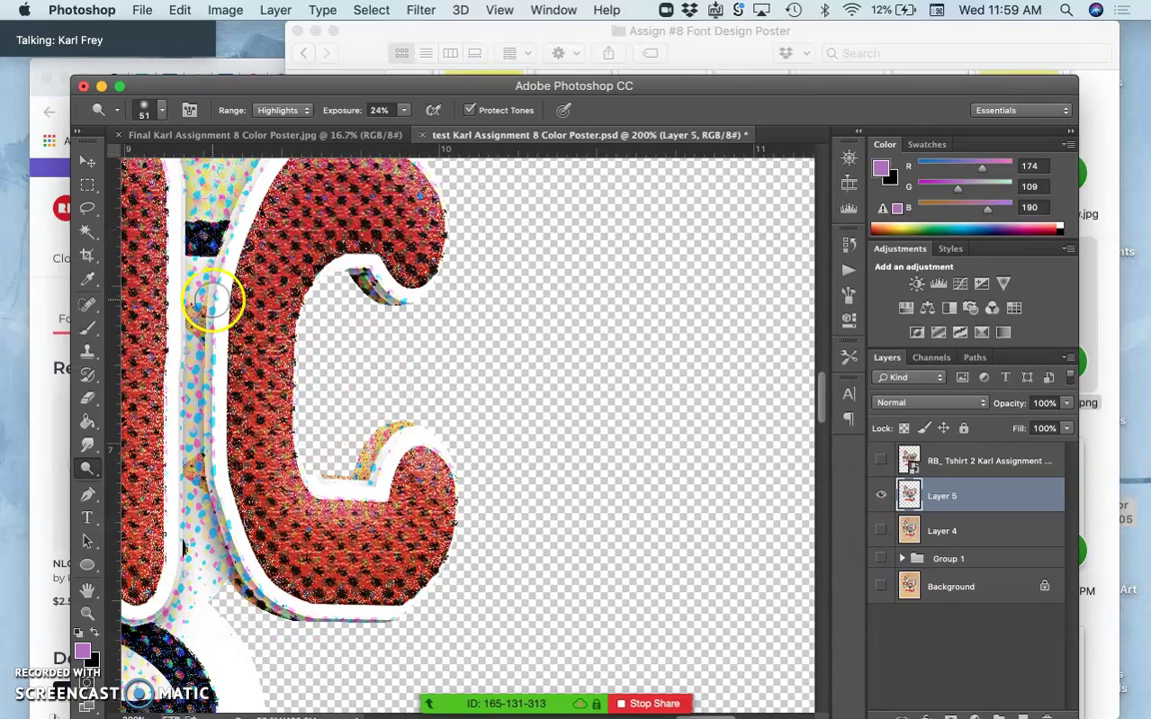
Step: Magic Wand the fringe areas around the C's notches and invert the selection
{"action": "left_click", "coordinate": [87, 231]}
{"action": "left_click", "coordinate": [400, 285]}
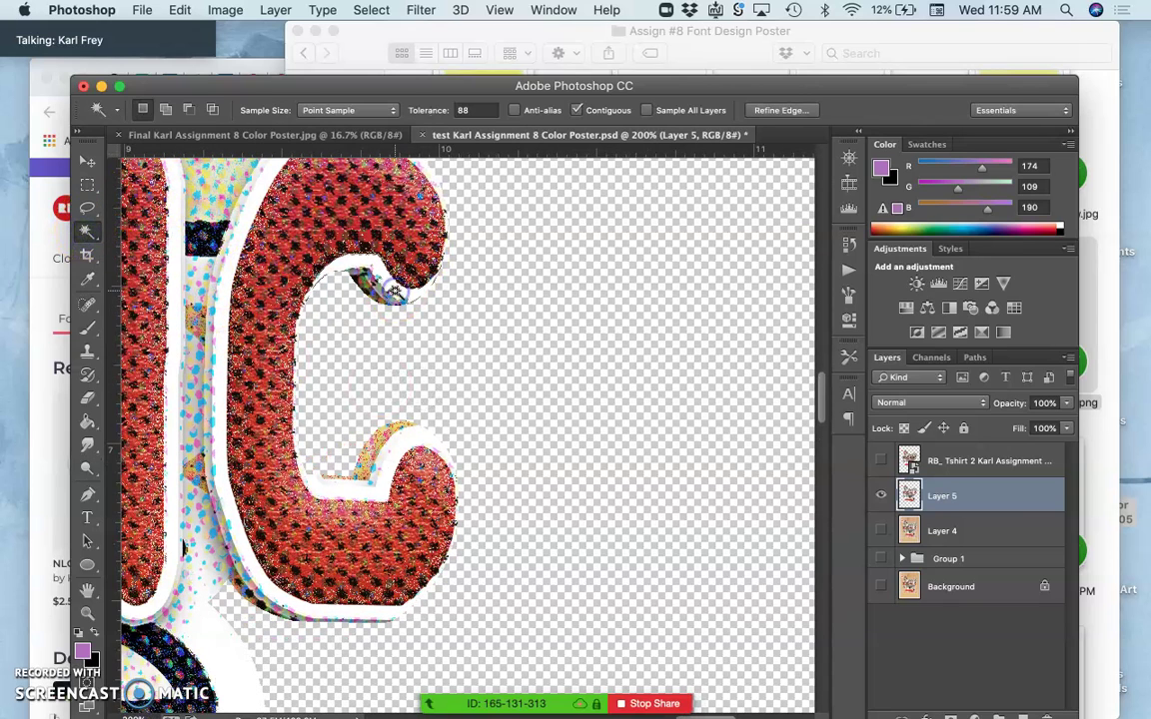
{"action": "left_click", "coordinate": [427, 350]}
{"action": "left_click", "coordinate": [409, 465]}
{"action": "left_click", "coordinate": [406, 452], "text": "shift"}
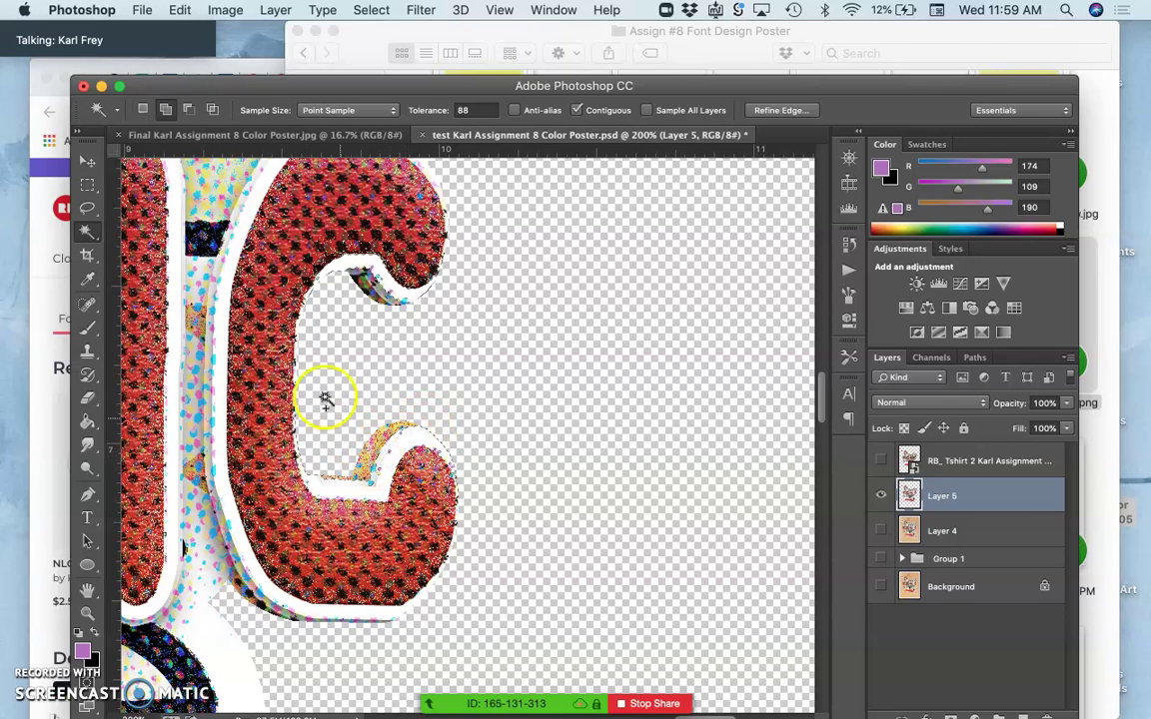
{"action": "left_click", "coordinate": [362, 10]}
{"action": "left_click", "coordinate": [380, 77]}
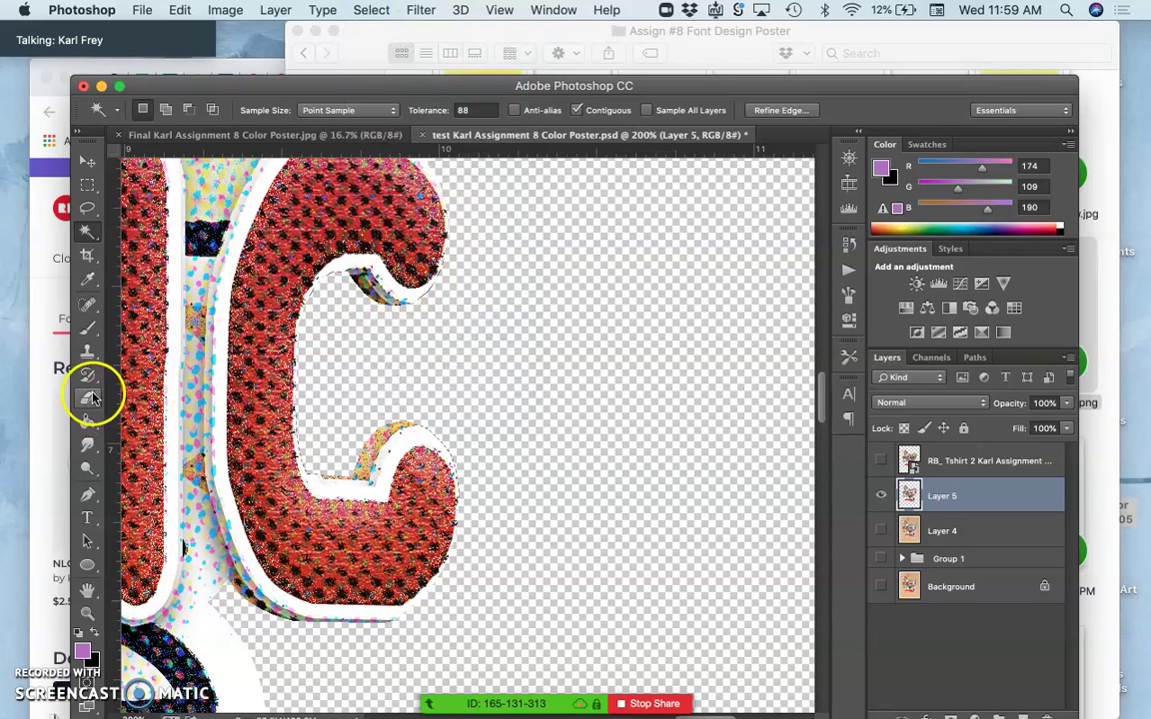
{"action": "left_click", "coordinate": [87, 398]}
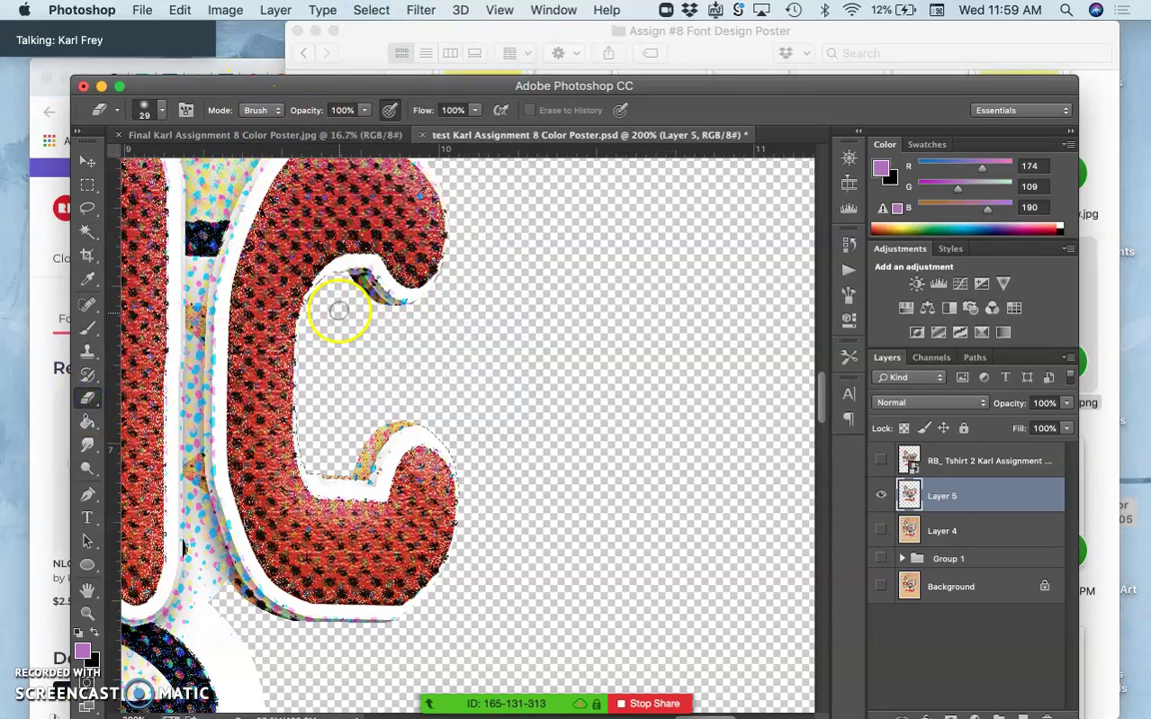